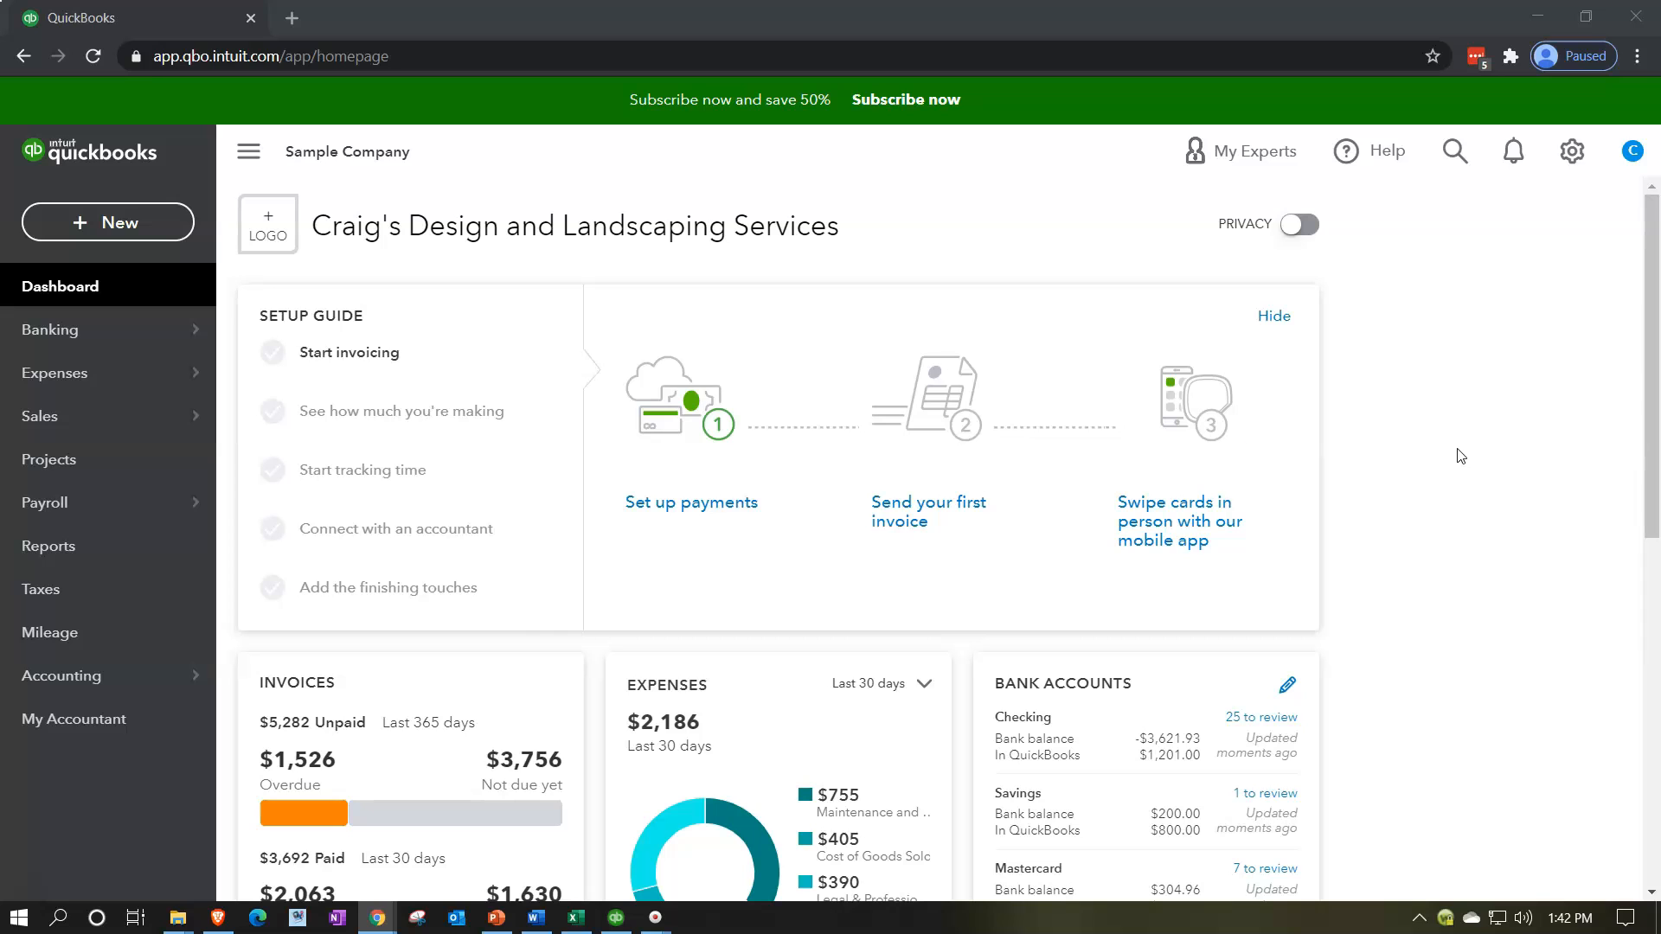
# Step: Open the Sales by Product/Service Summary report from the Sales and customers group of the standard reports
pyautogui.click(111, 545)
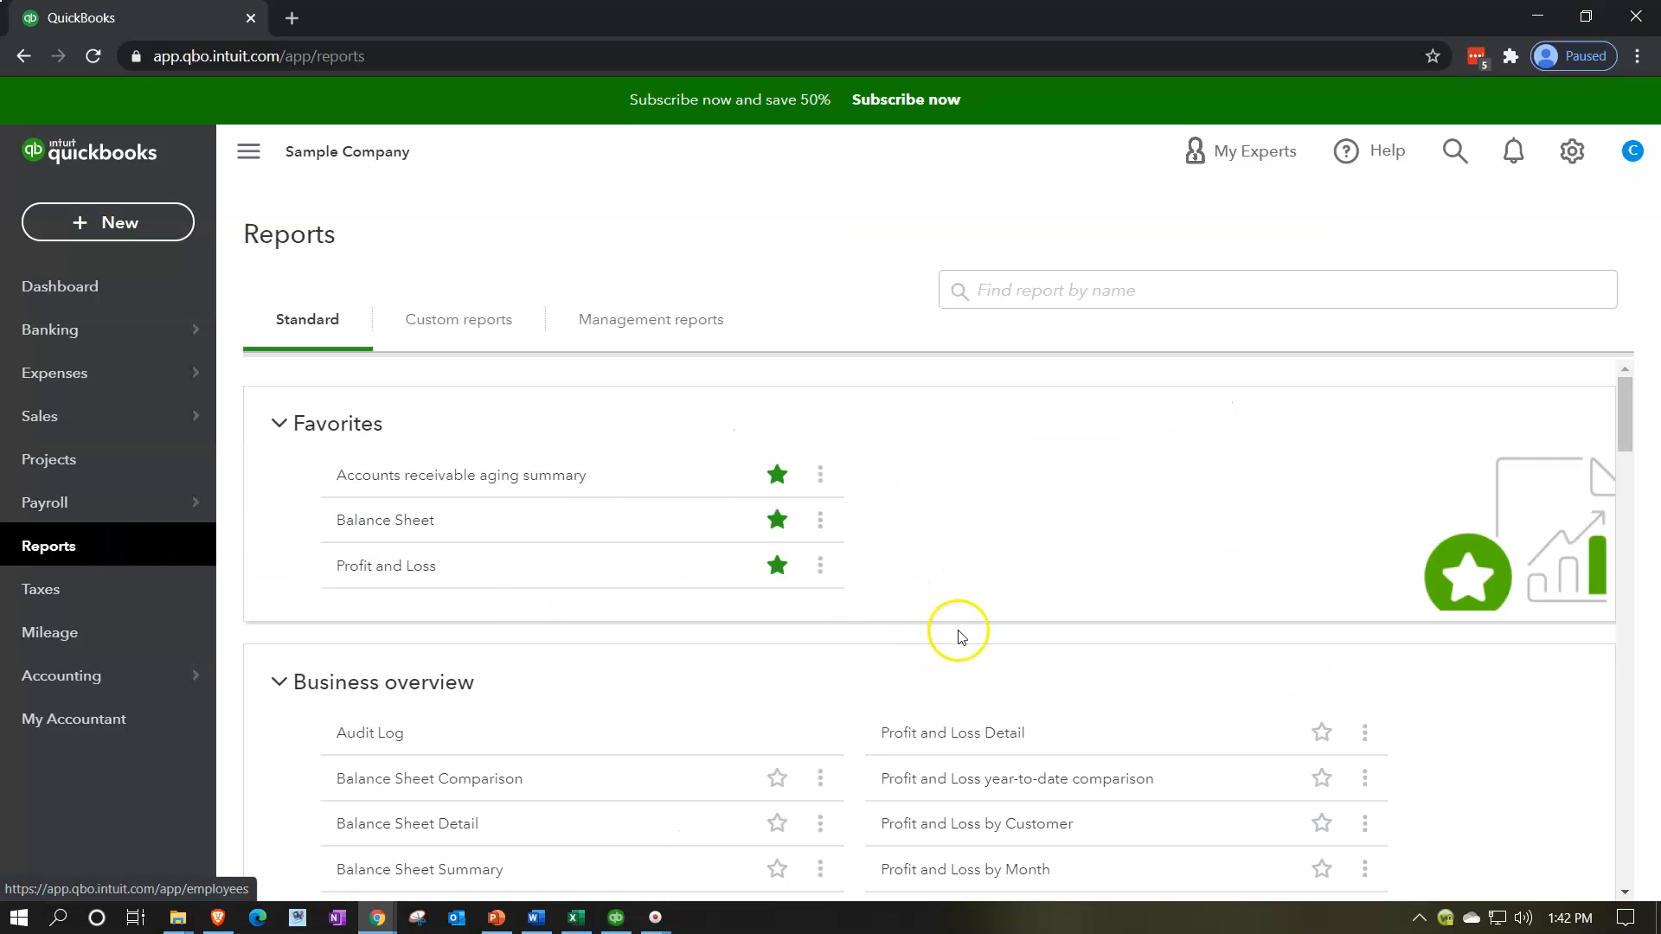
pyautogui.scroll(-4, 1157, 605)
pyautogui.scroll(-4, 1158, 608)
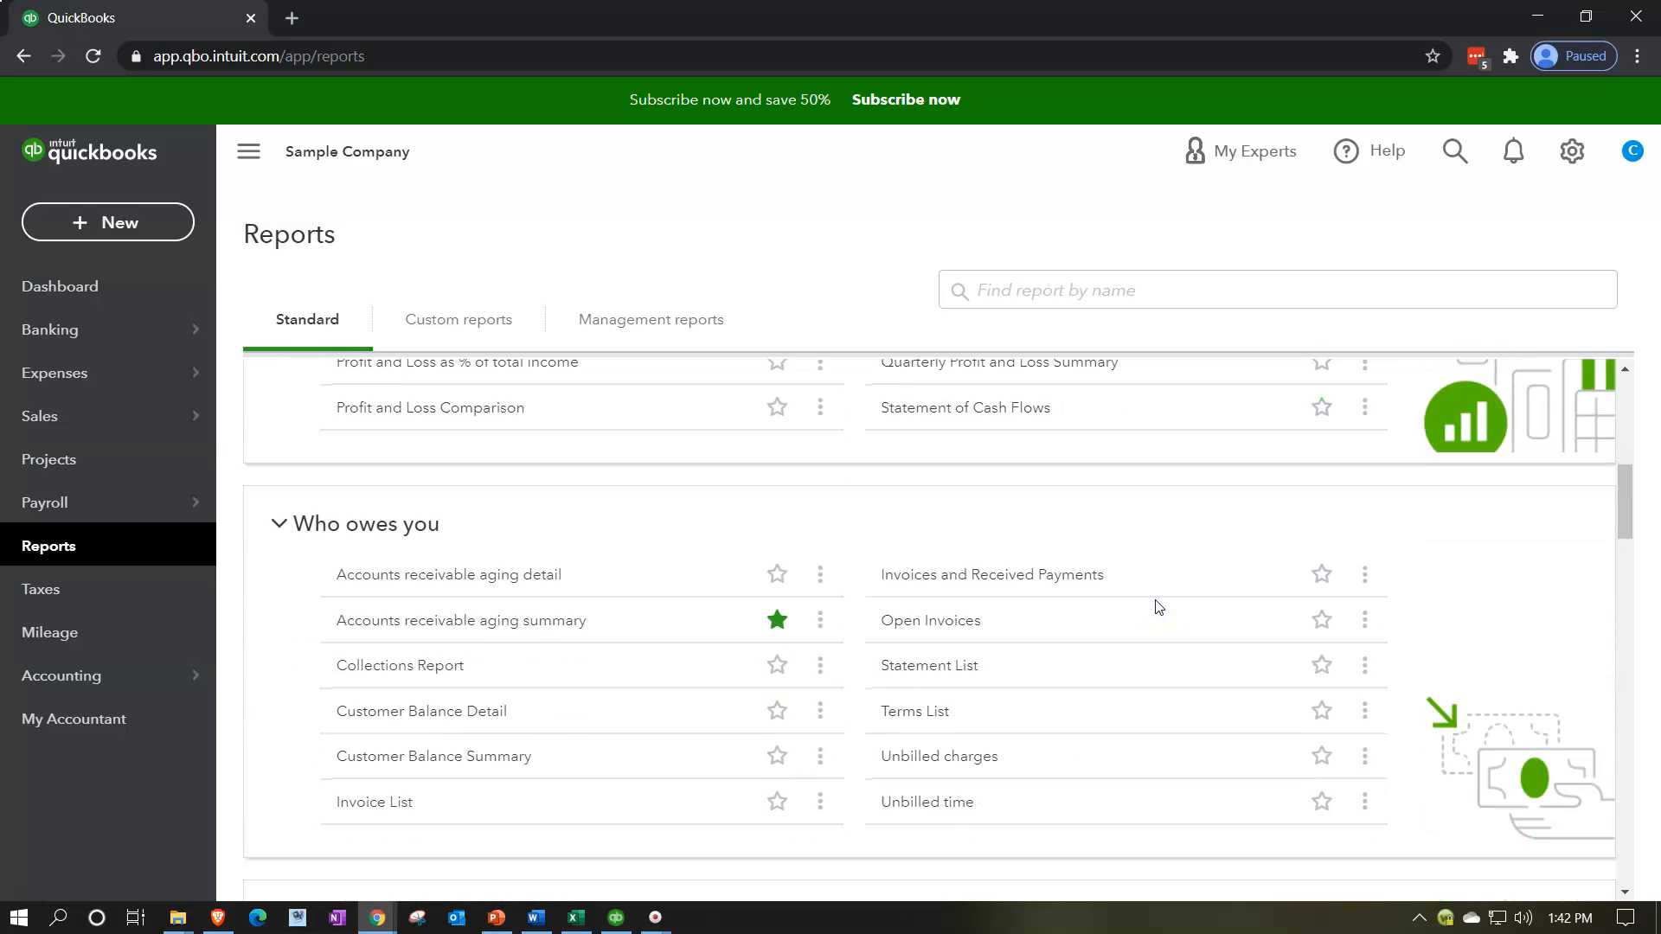
pyautogui.scroll(-1, 1158, 607)
pyautogui.scroll(-4, 1158, 607)
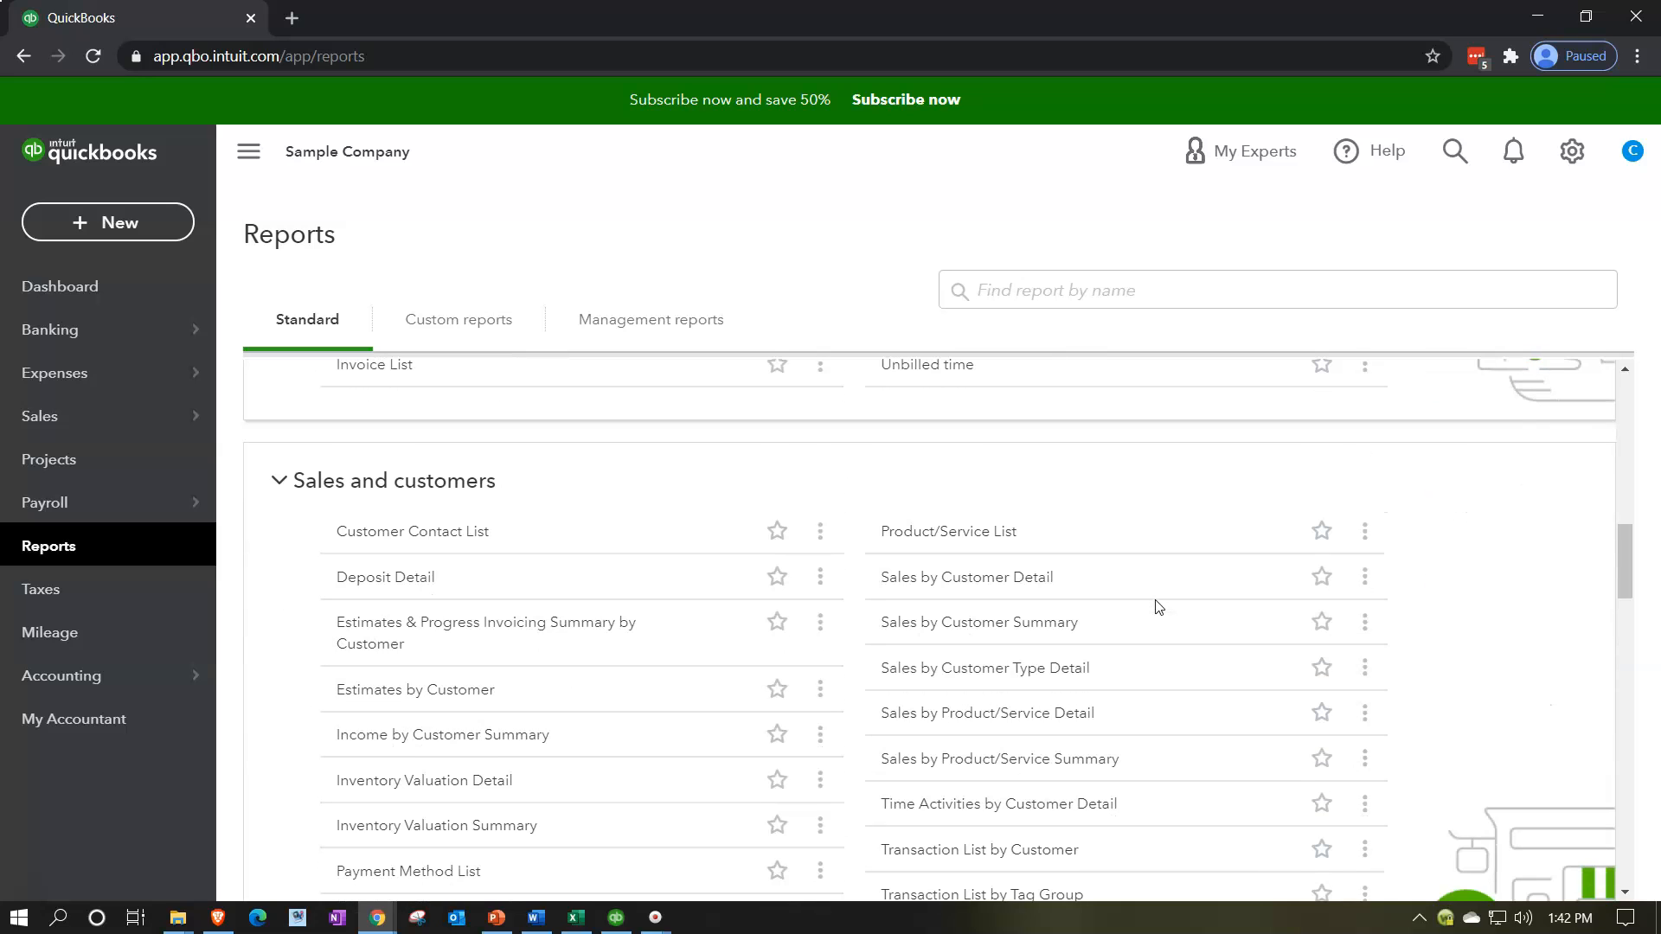
pyautogui.scroll(-1, 1158, 608)
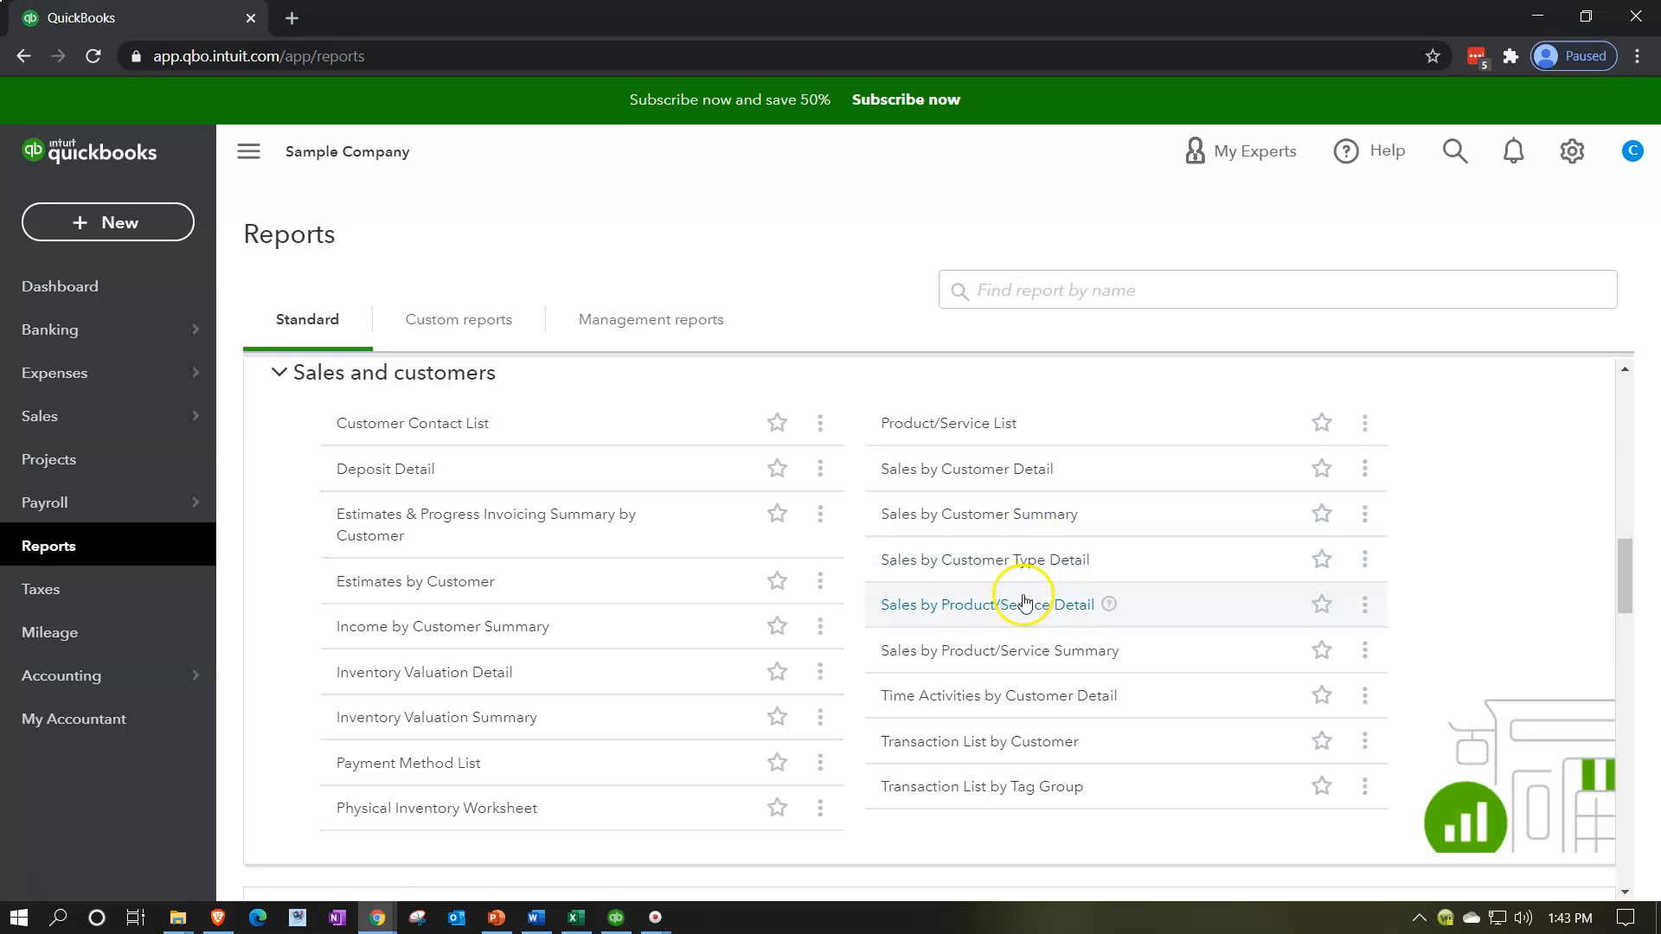
pyautogui.click(1029, 635)
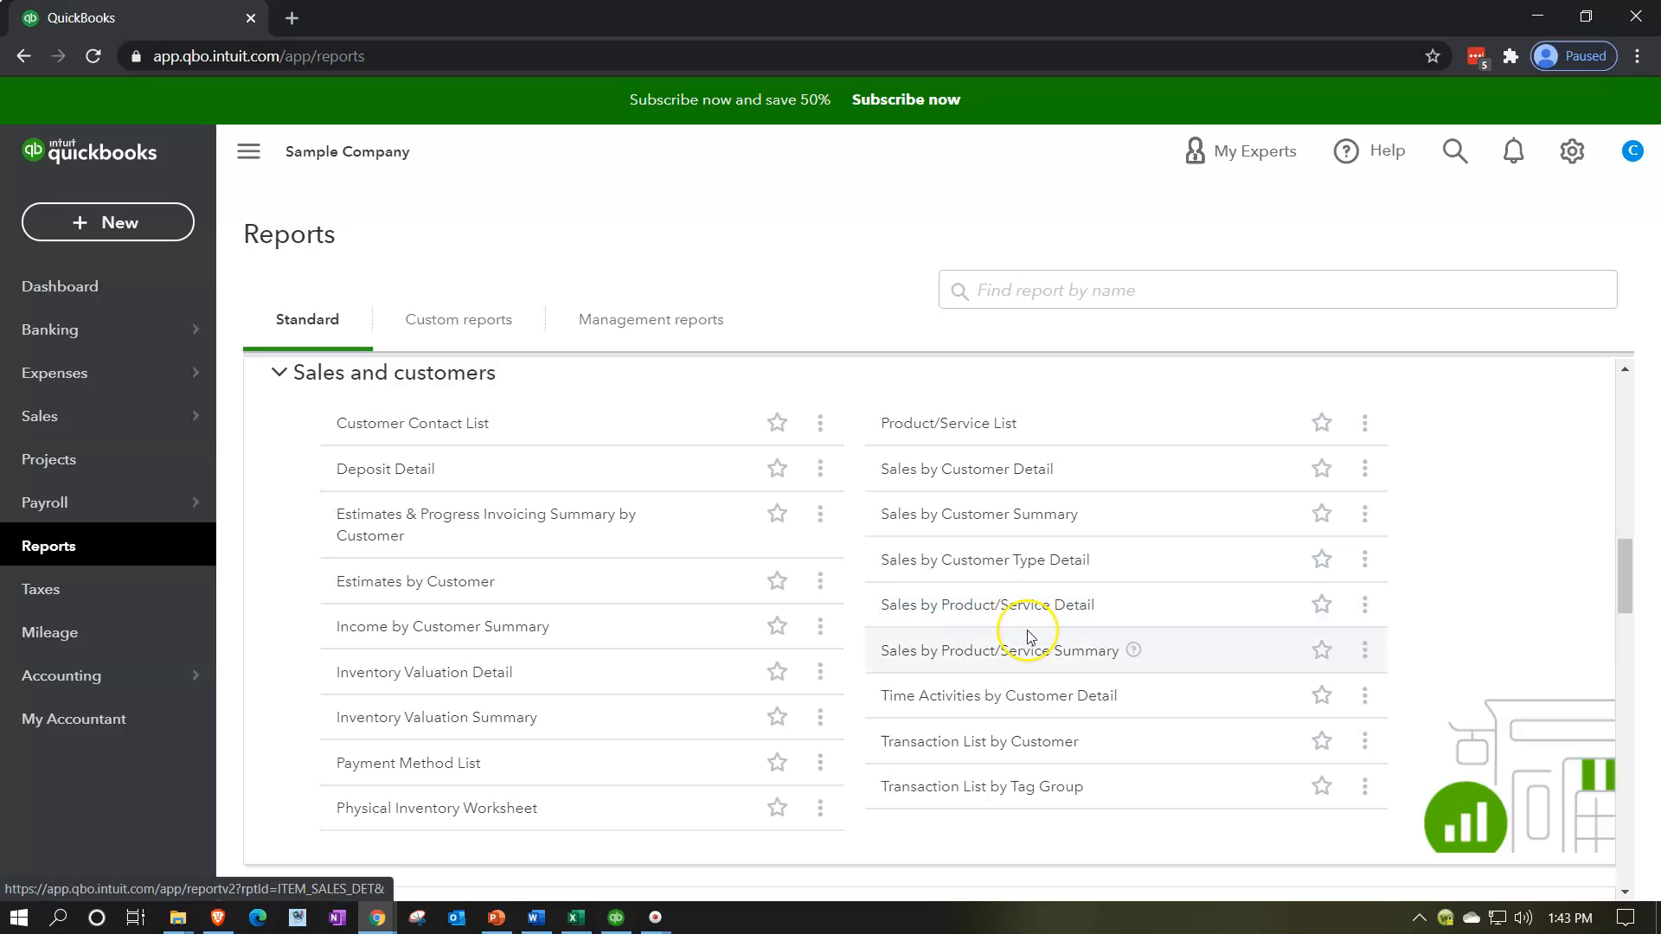
pyautogui.click(1034, 650)
pyautogui.click(1075, 658)
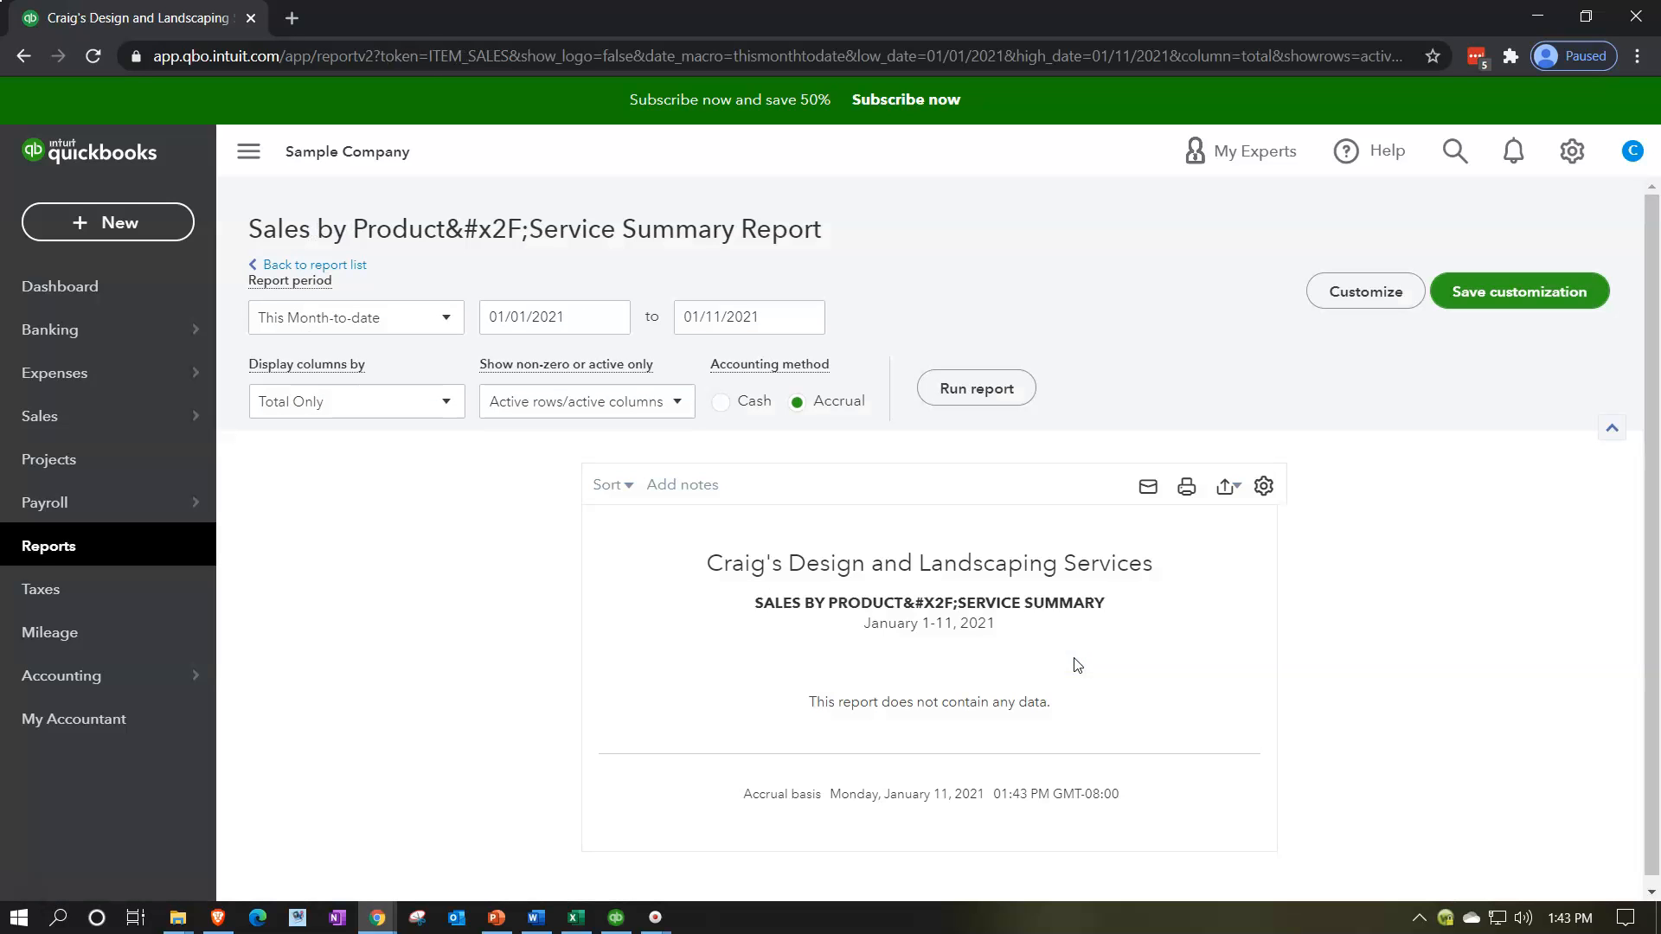
# Step: Set the sales summary's report period to 01/01/2020 through 12/31/2020 and run the report
pyautogui.click(599, 317)
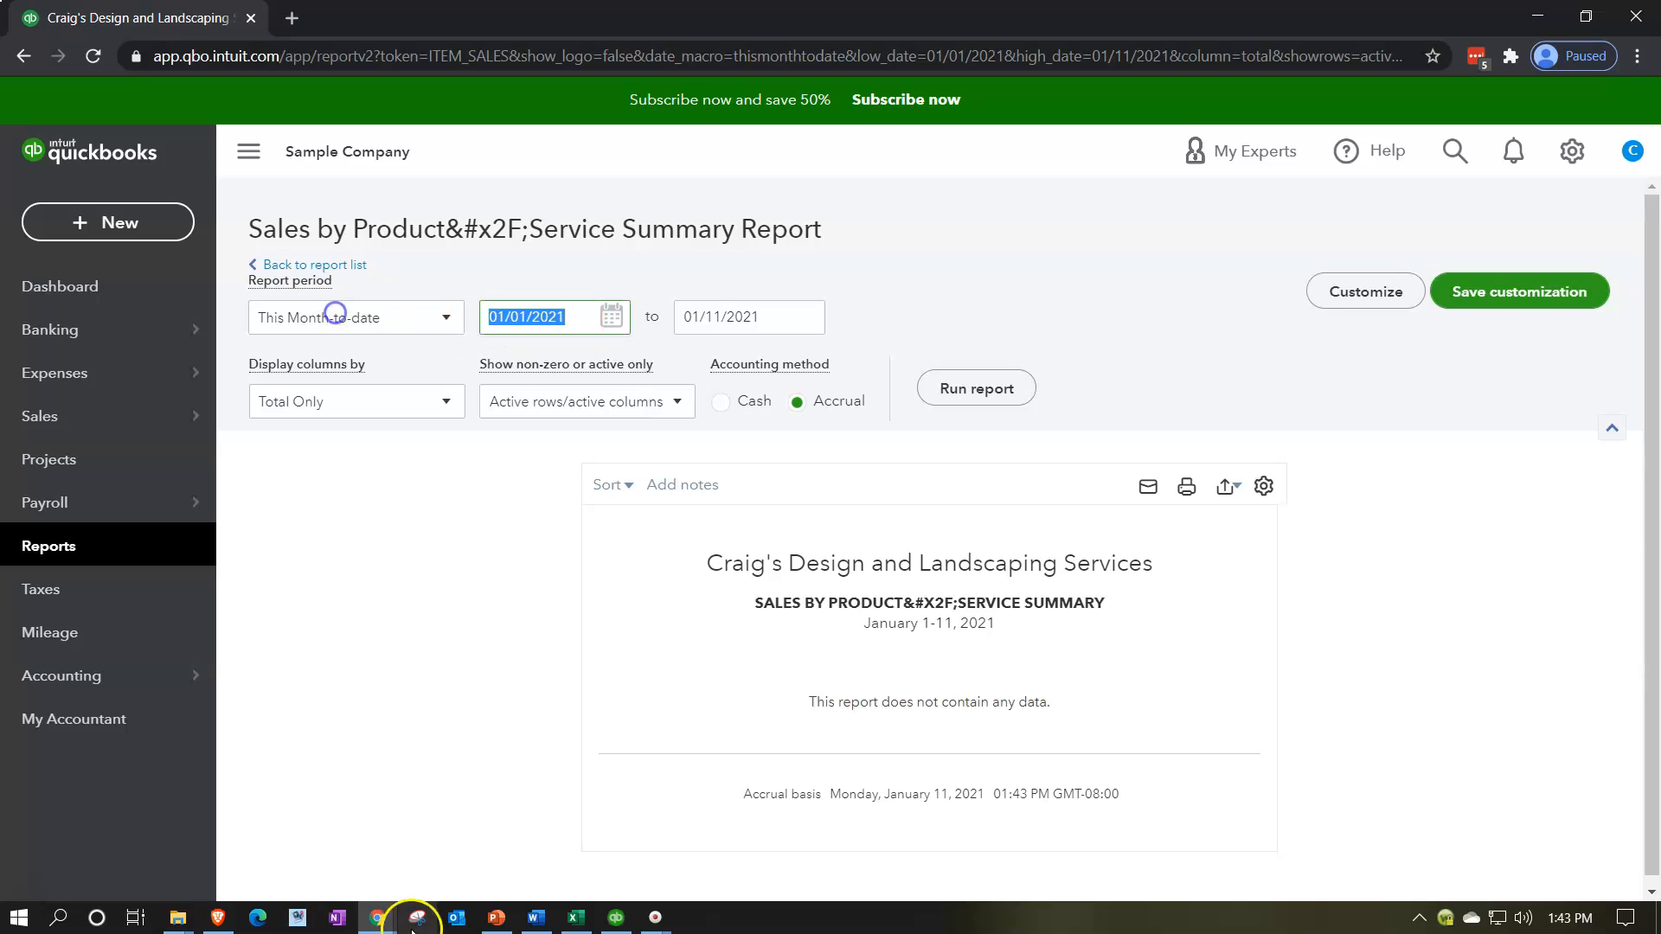
pyautogui.write('010120 12')
pyautogui.press('BackSpace')
pyautogui.press('BackSpace')
pyautogui.press('BackSpace')
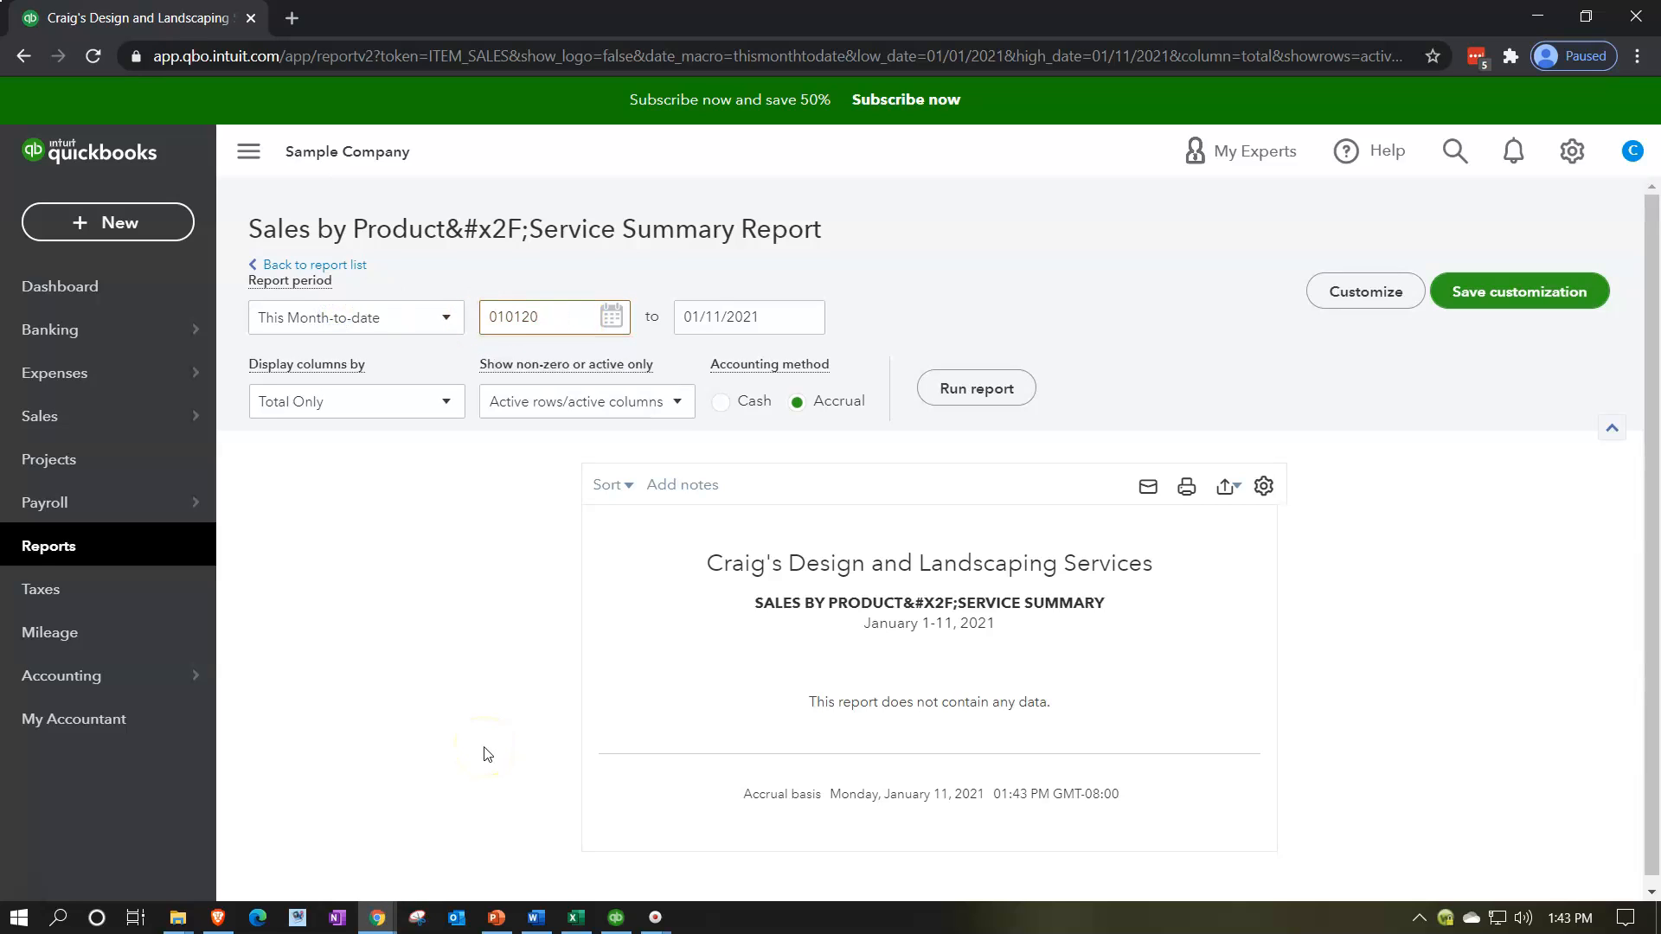
pyautogui.press('Tab')
pyautogui.write('123120')
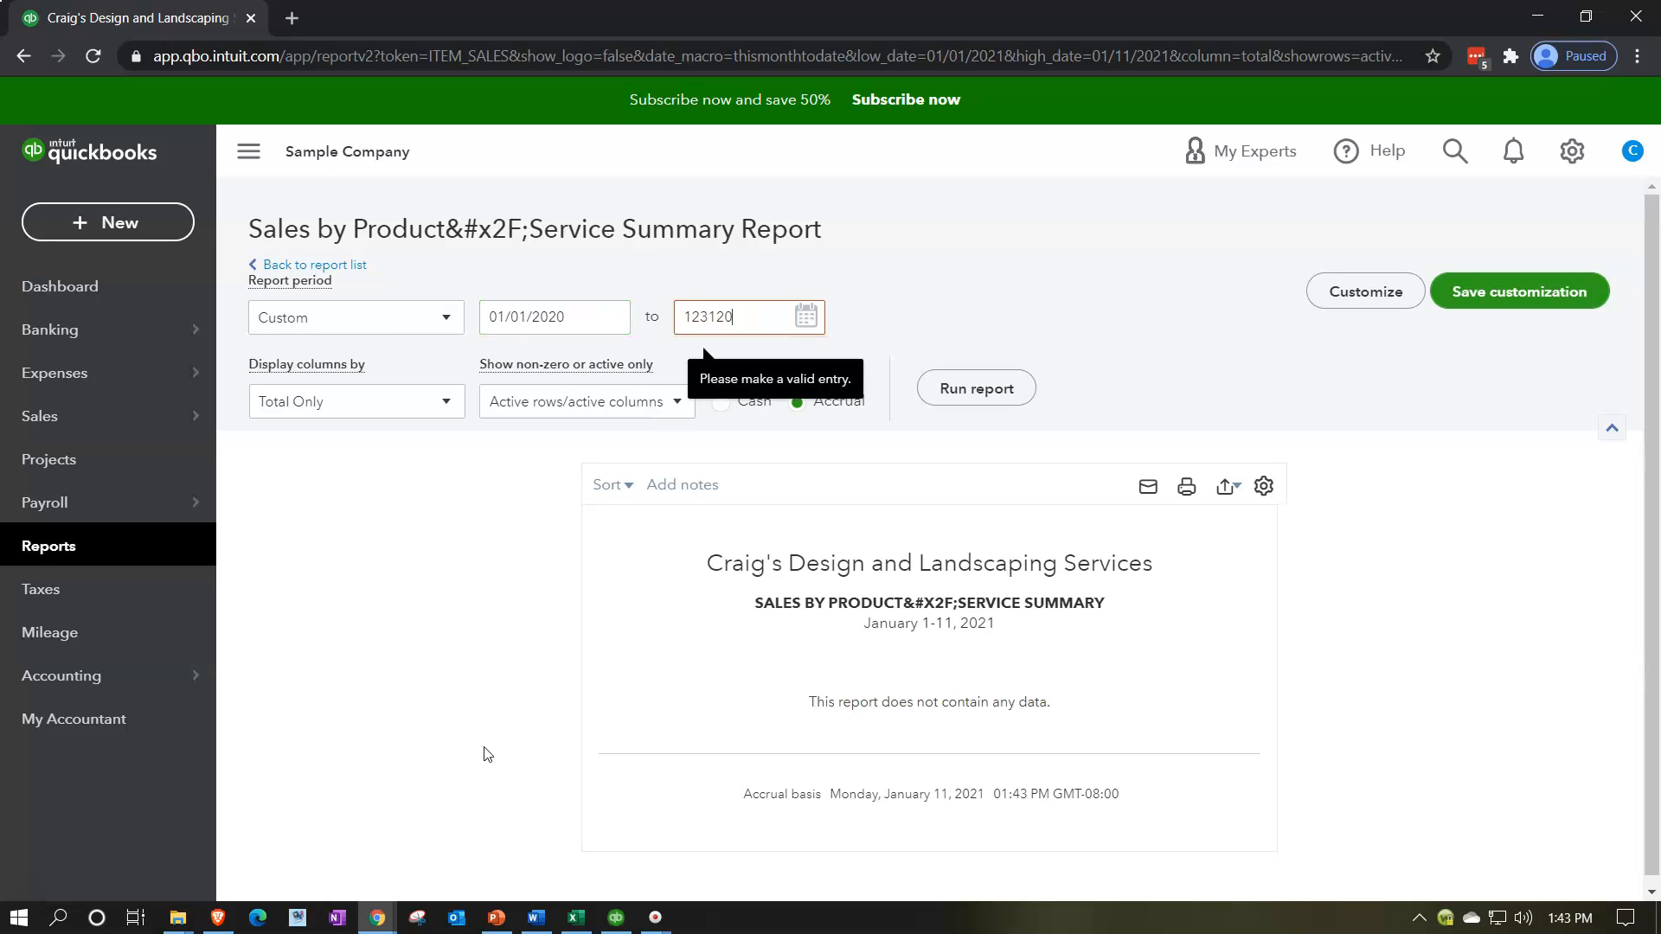
pyautogui.press('Tab')
pyautogui.click(978, 386)
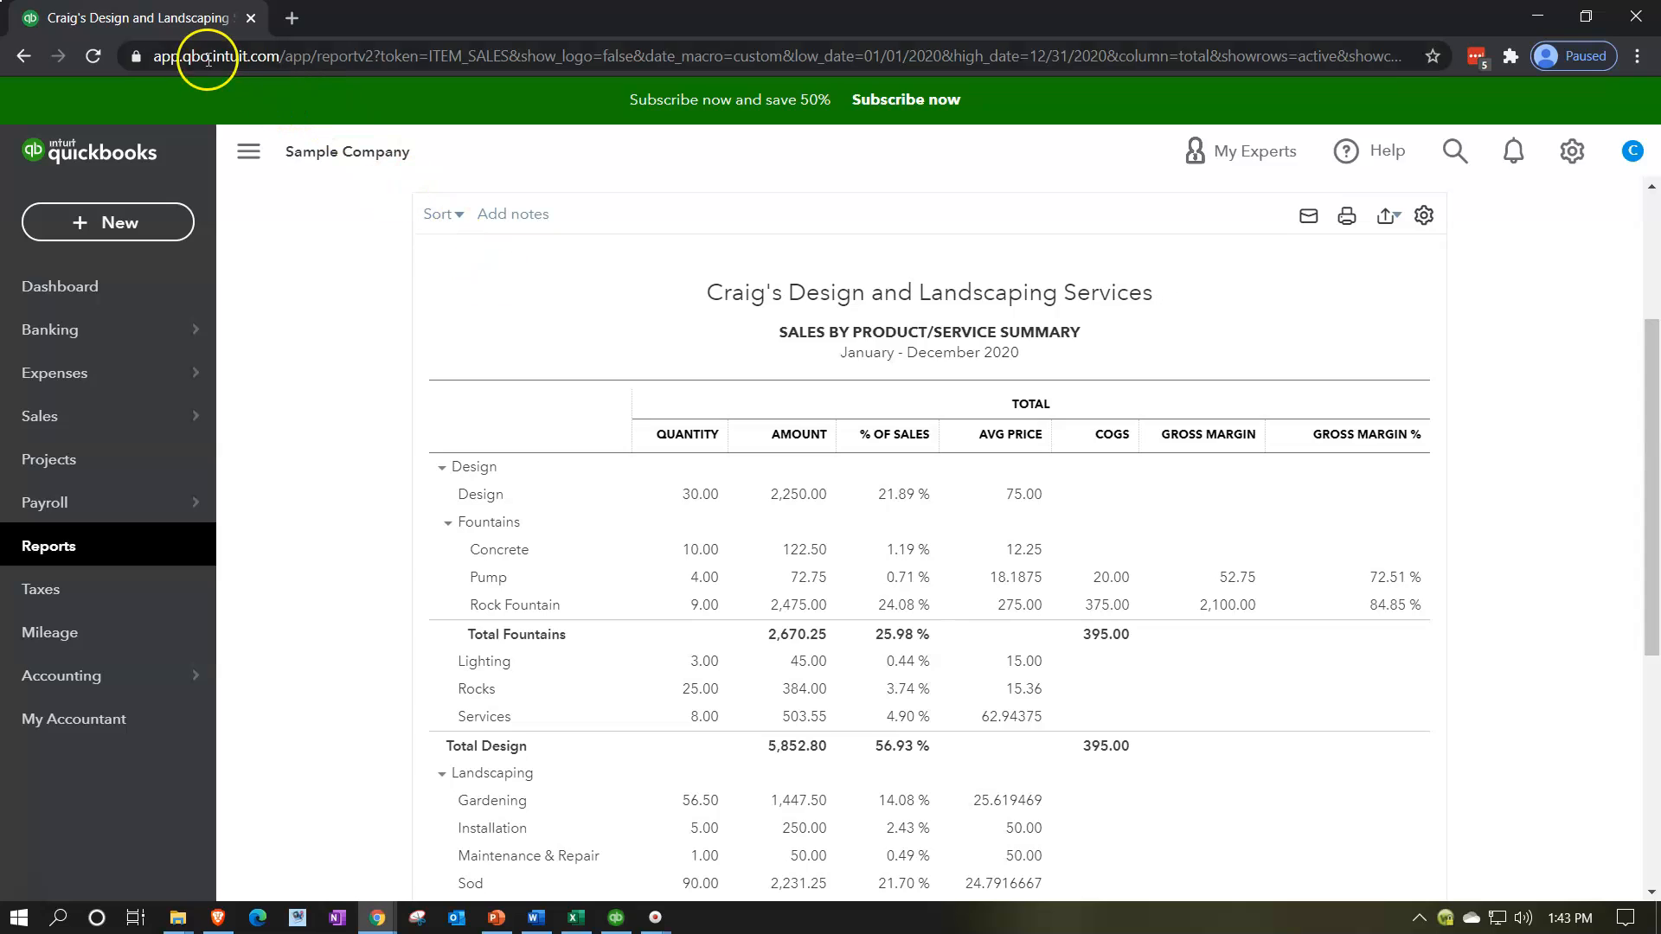
# Step: Duplicate the sales summary report's browser tab twice so that three copies are open
pyautogui.rightClick(173, 26)
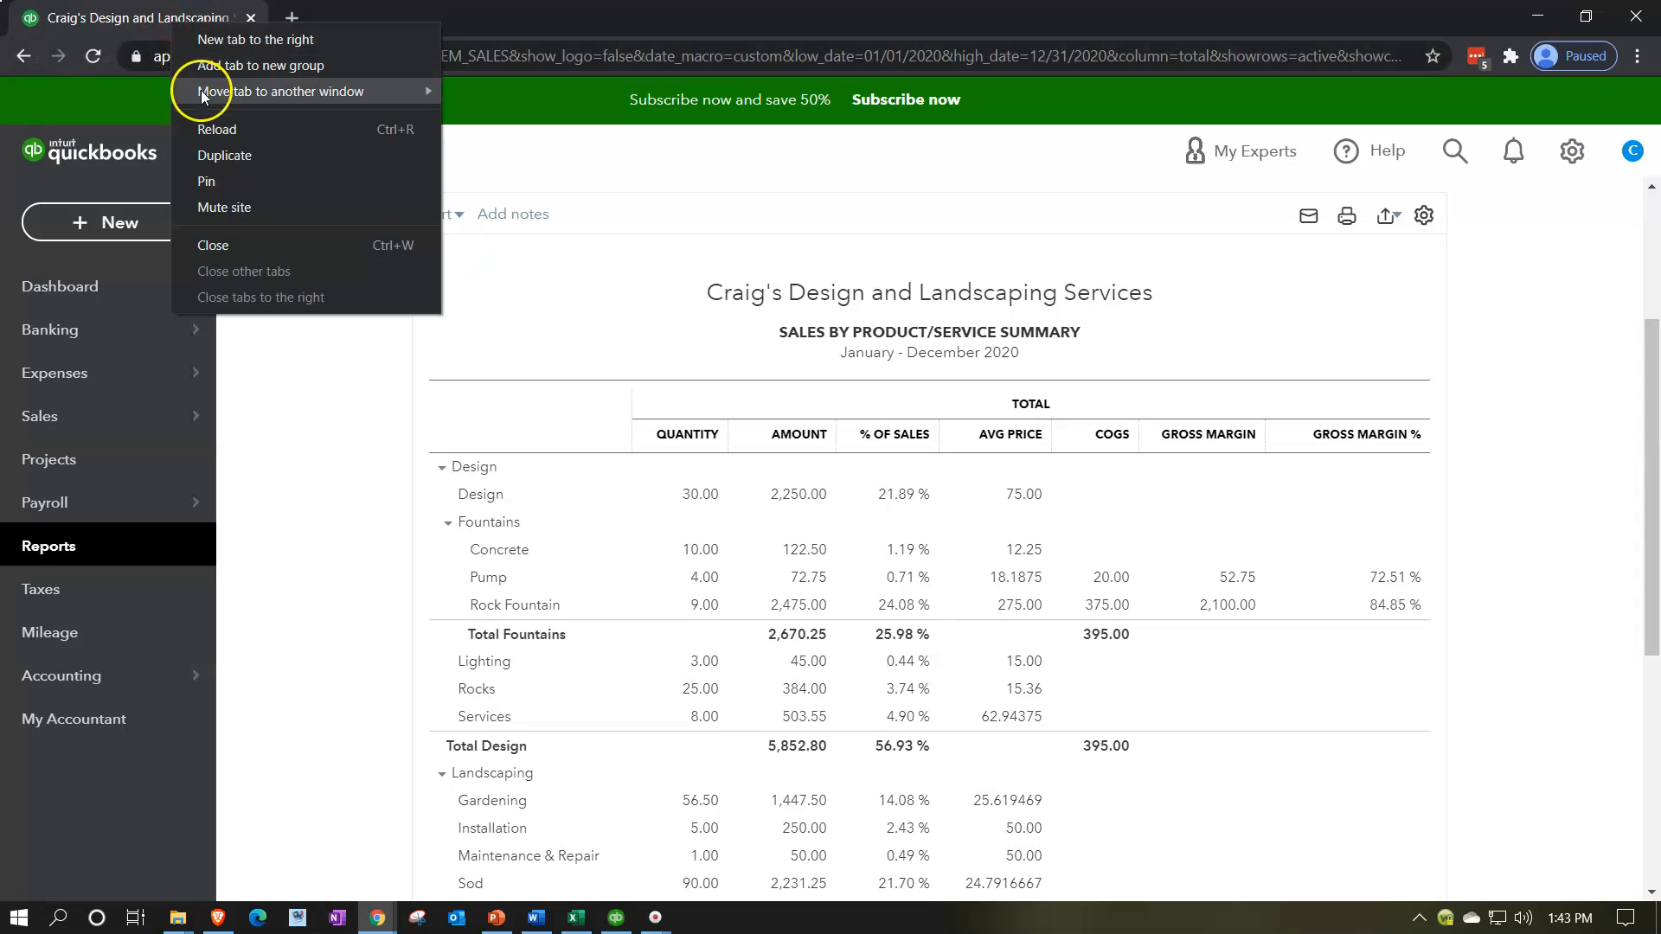
pyautogui.click(226, 154)
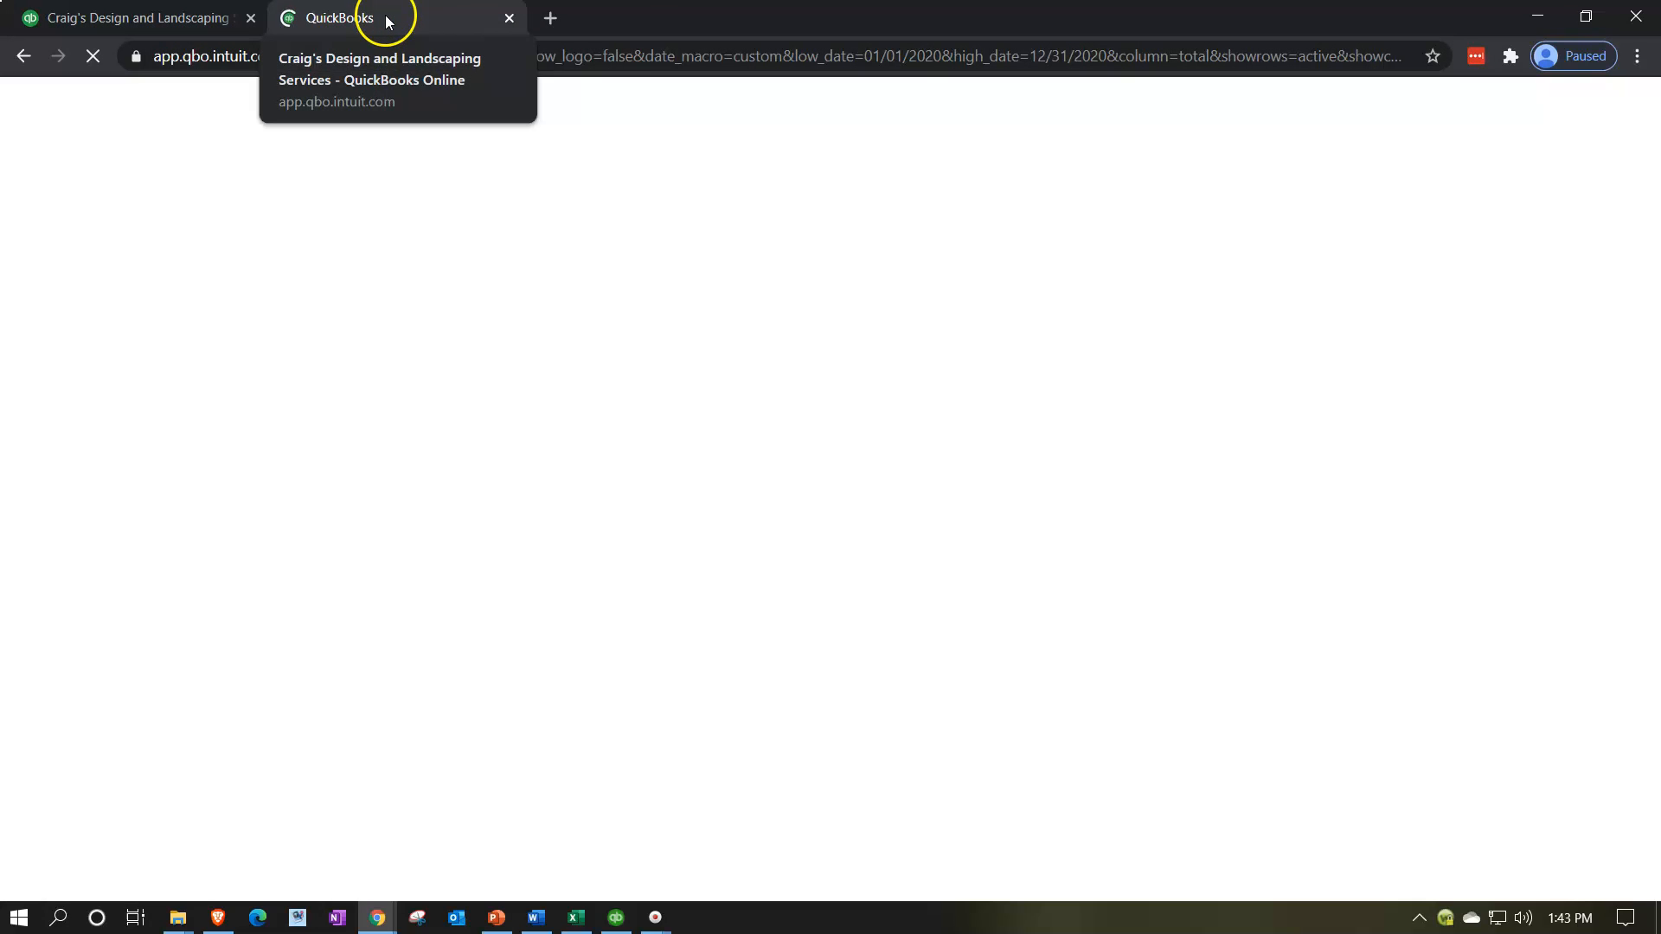
pyautogui.rightClick(385, 19)
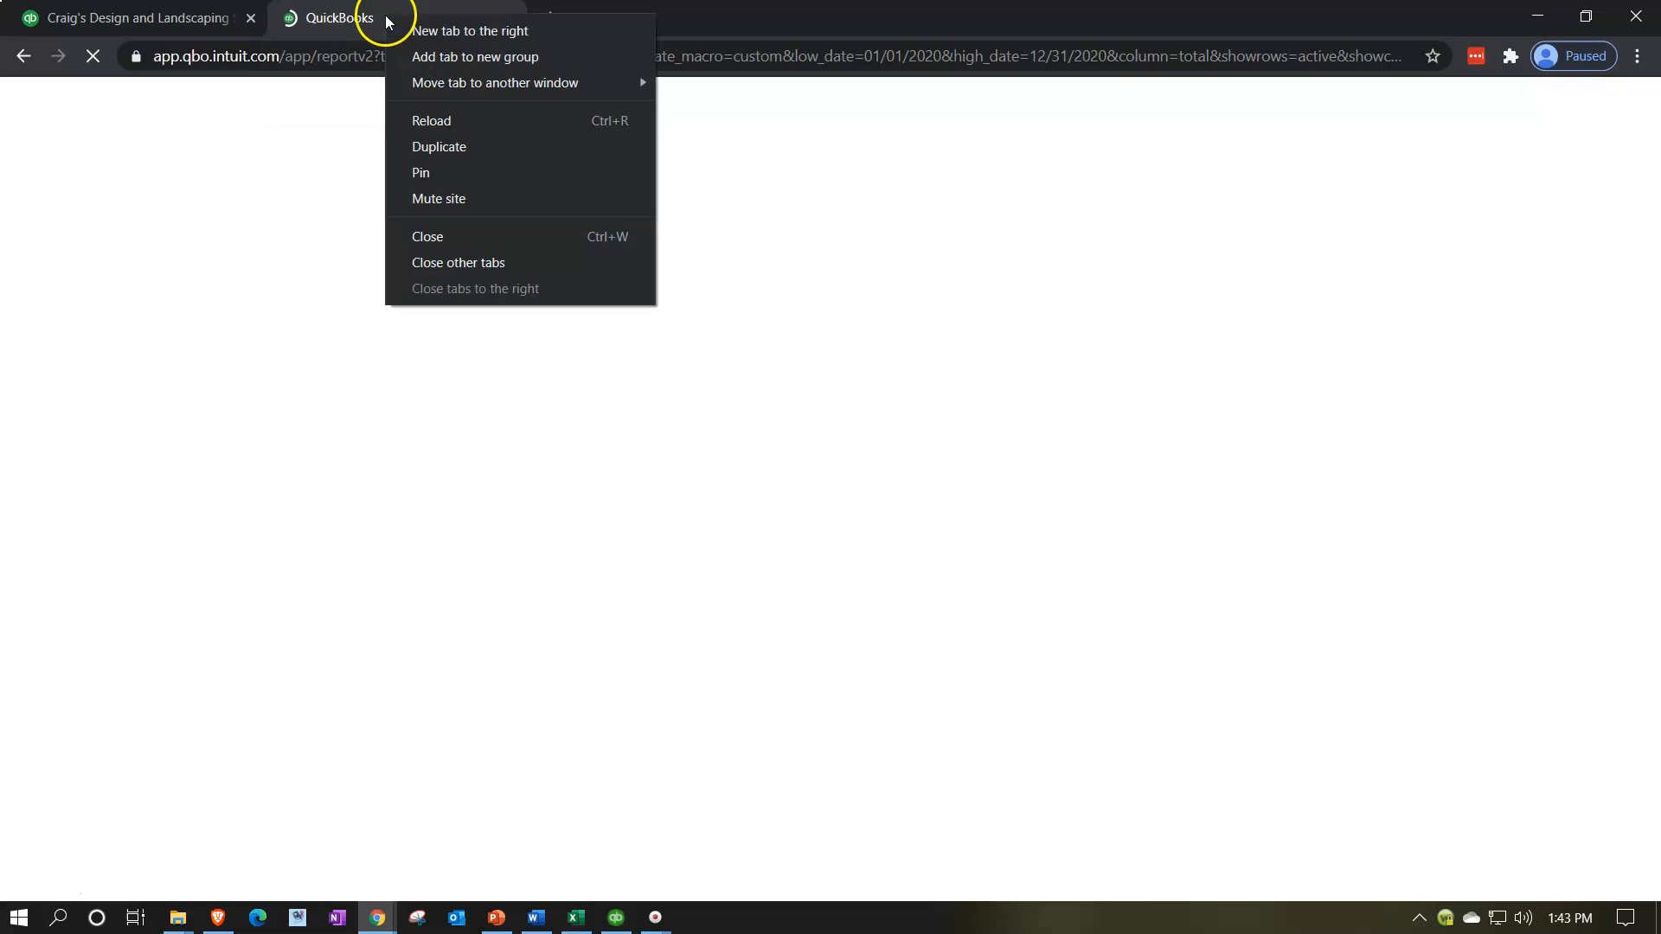
pyautogui.click(435, 147)
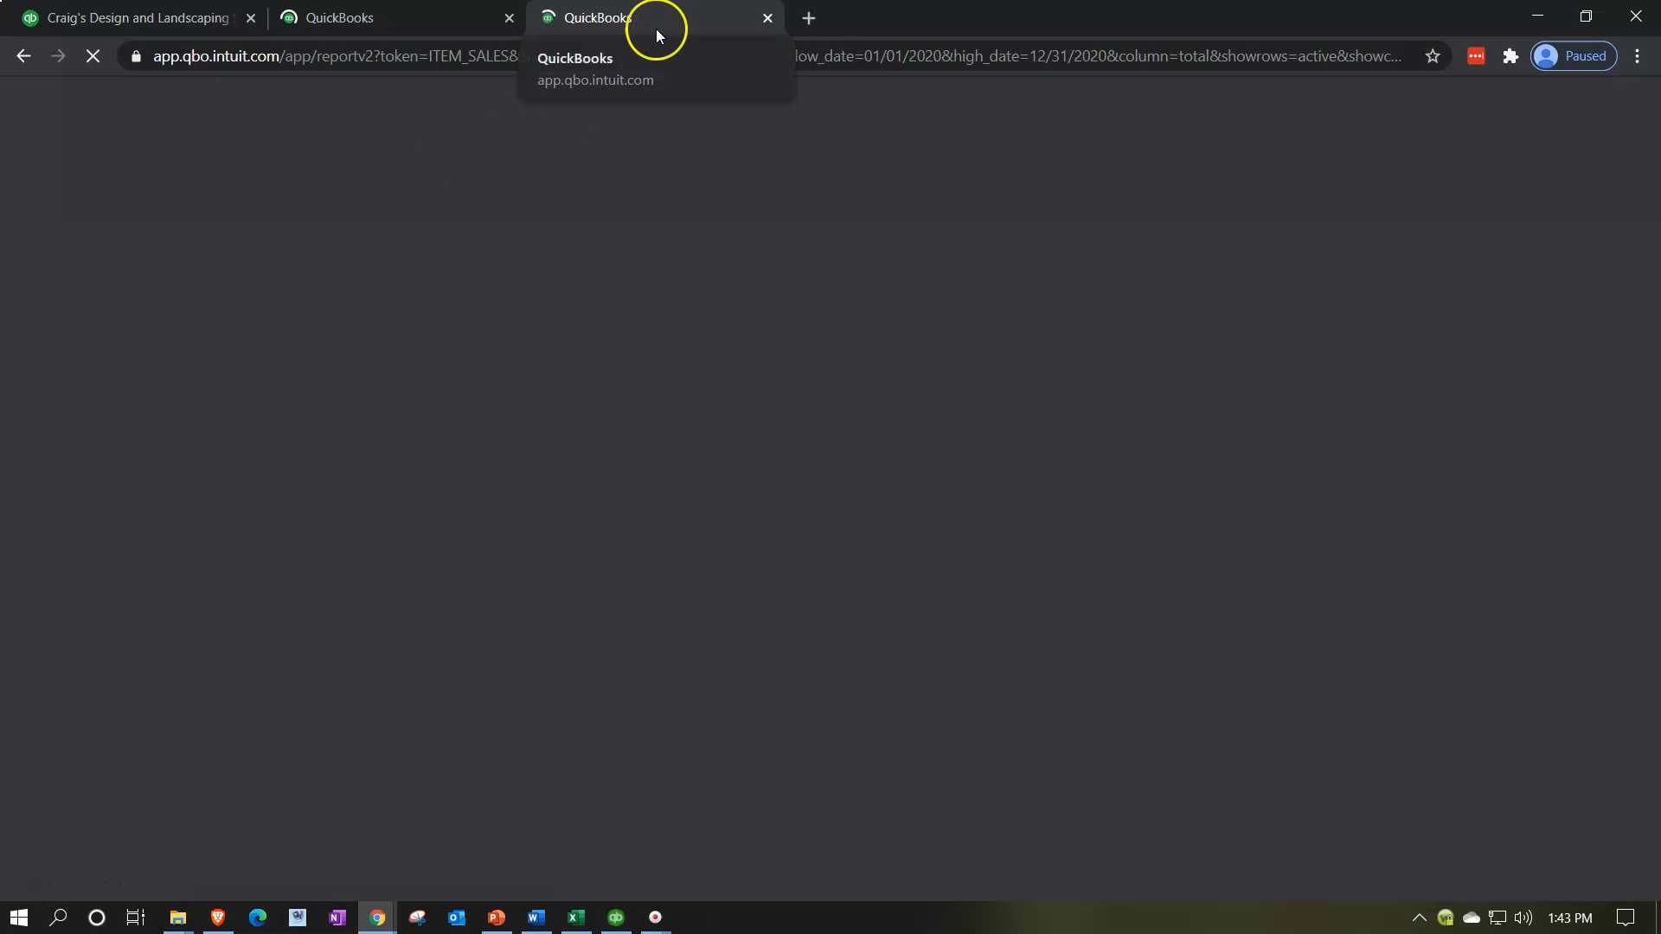
pyautogui.click(400, 13)
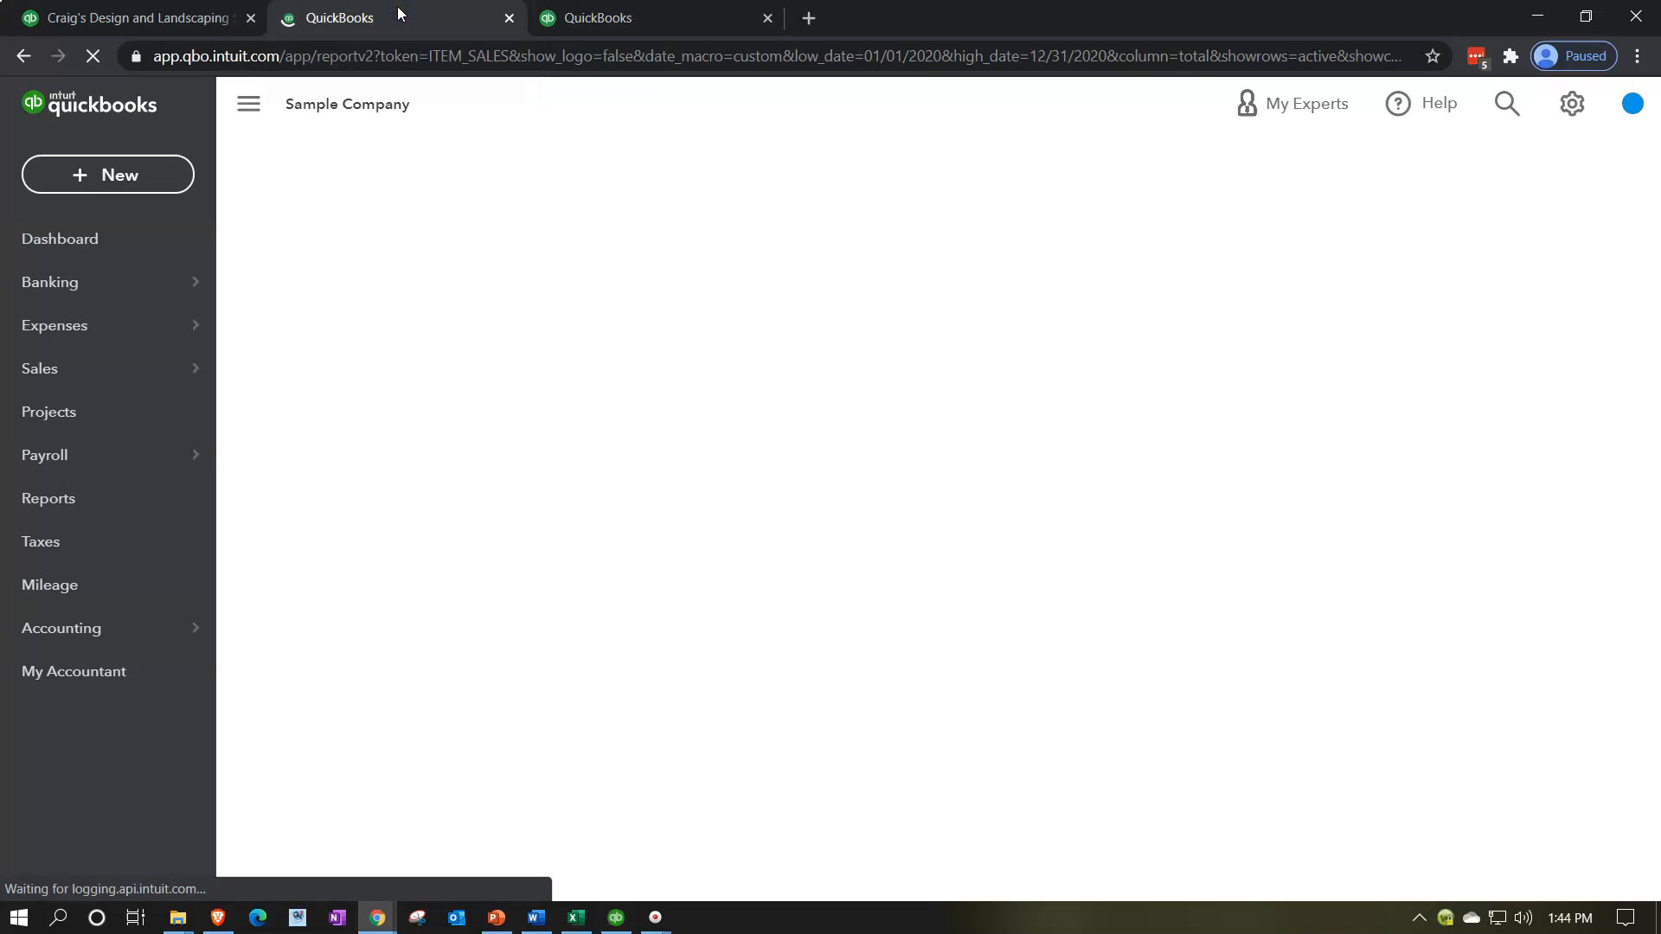
pyautogui.click(150, 17)
# Step: In the third browser tab, open the Profit and Loss report from the favorite reports
pyautogui.click(621, 19)
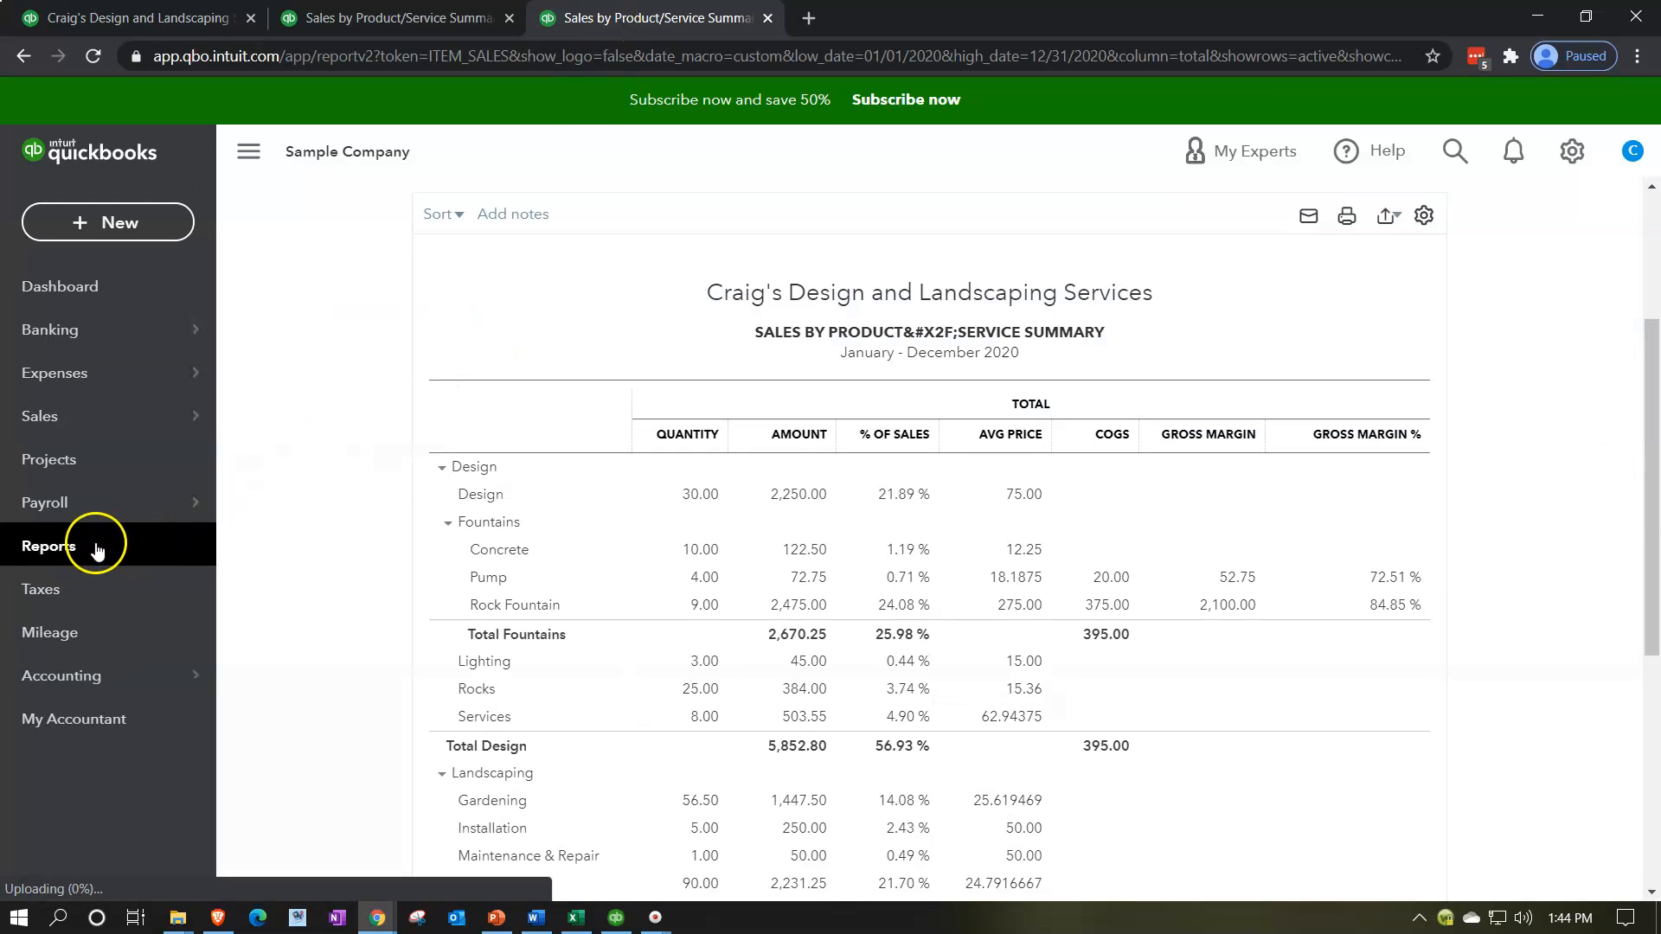
pyautogui.click(96, 551)
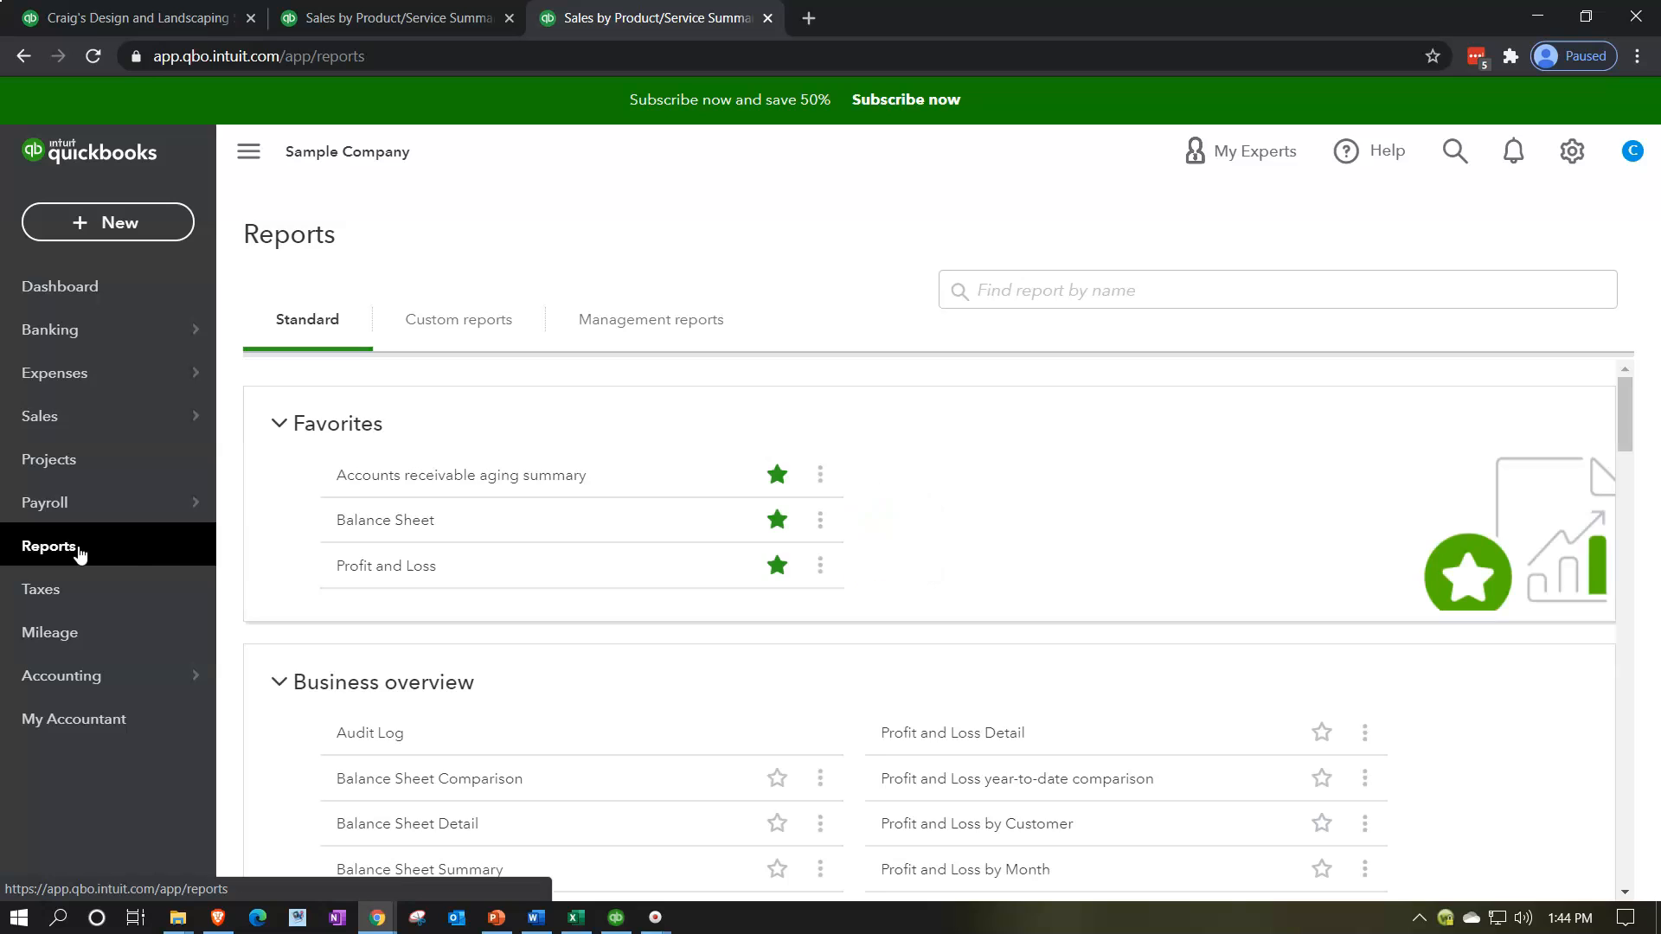
pyautogui.click(372, 568)
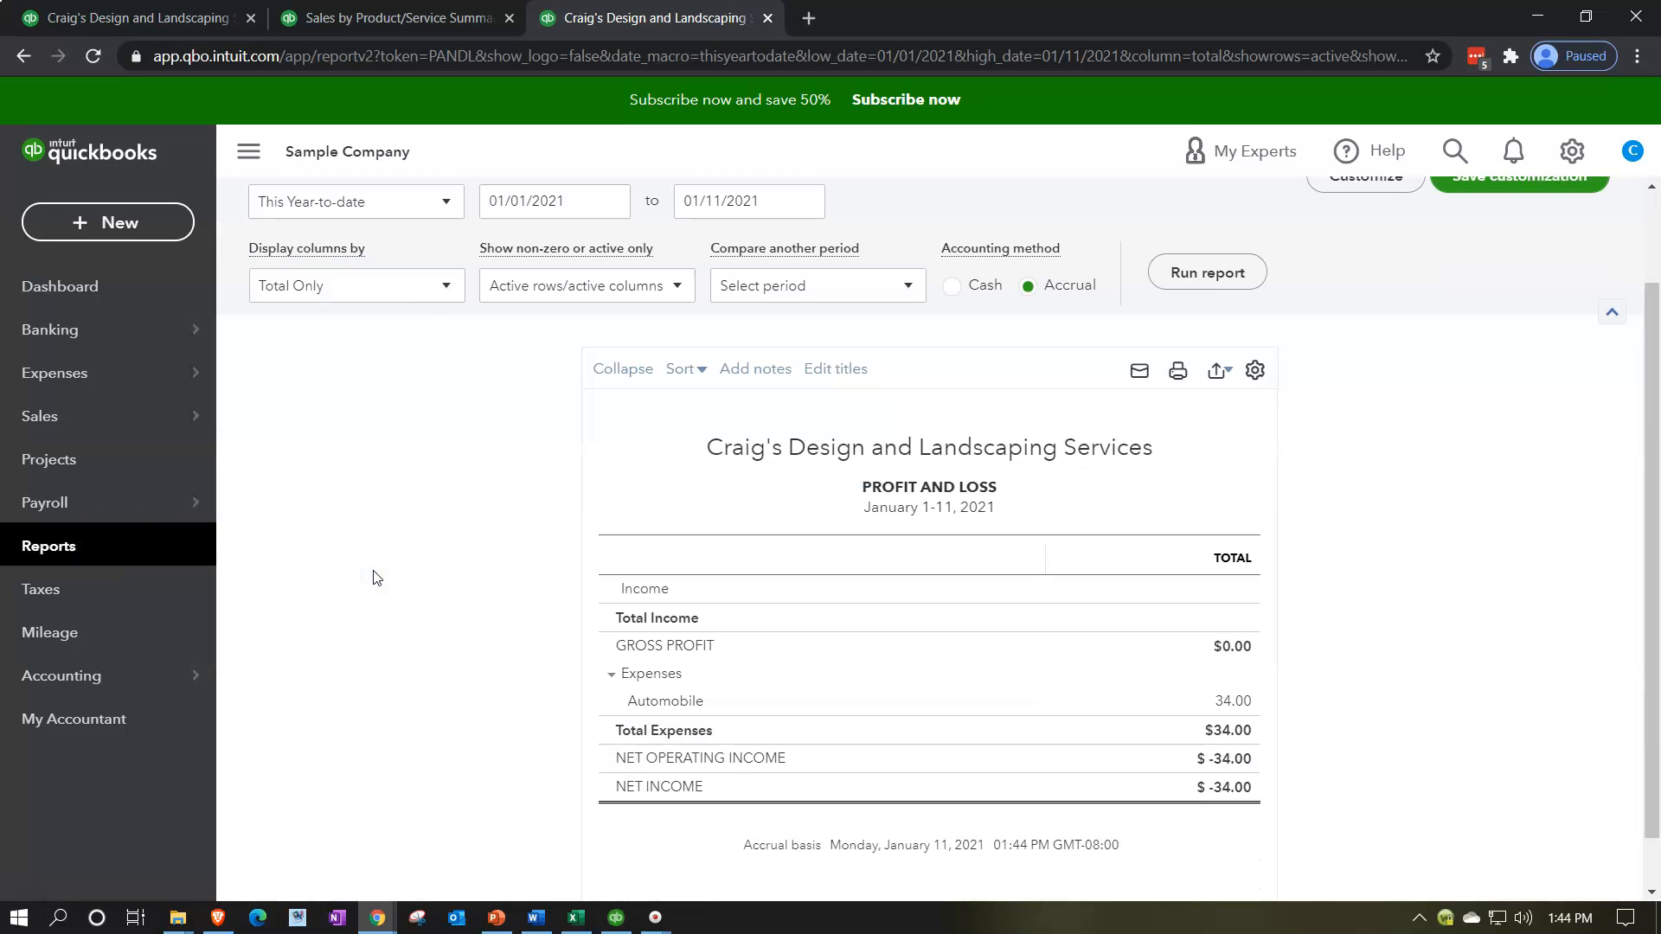
# Step: Set the Profit and Loss report period to 01/01/2020 through 12/31/2020 and run the report
pyautogui.click(555, 201)
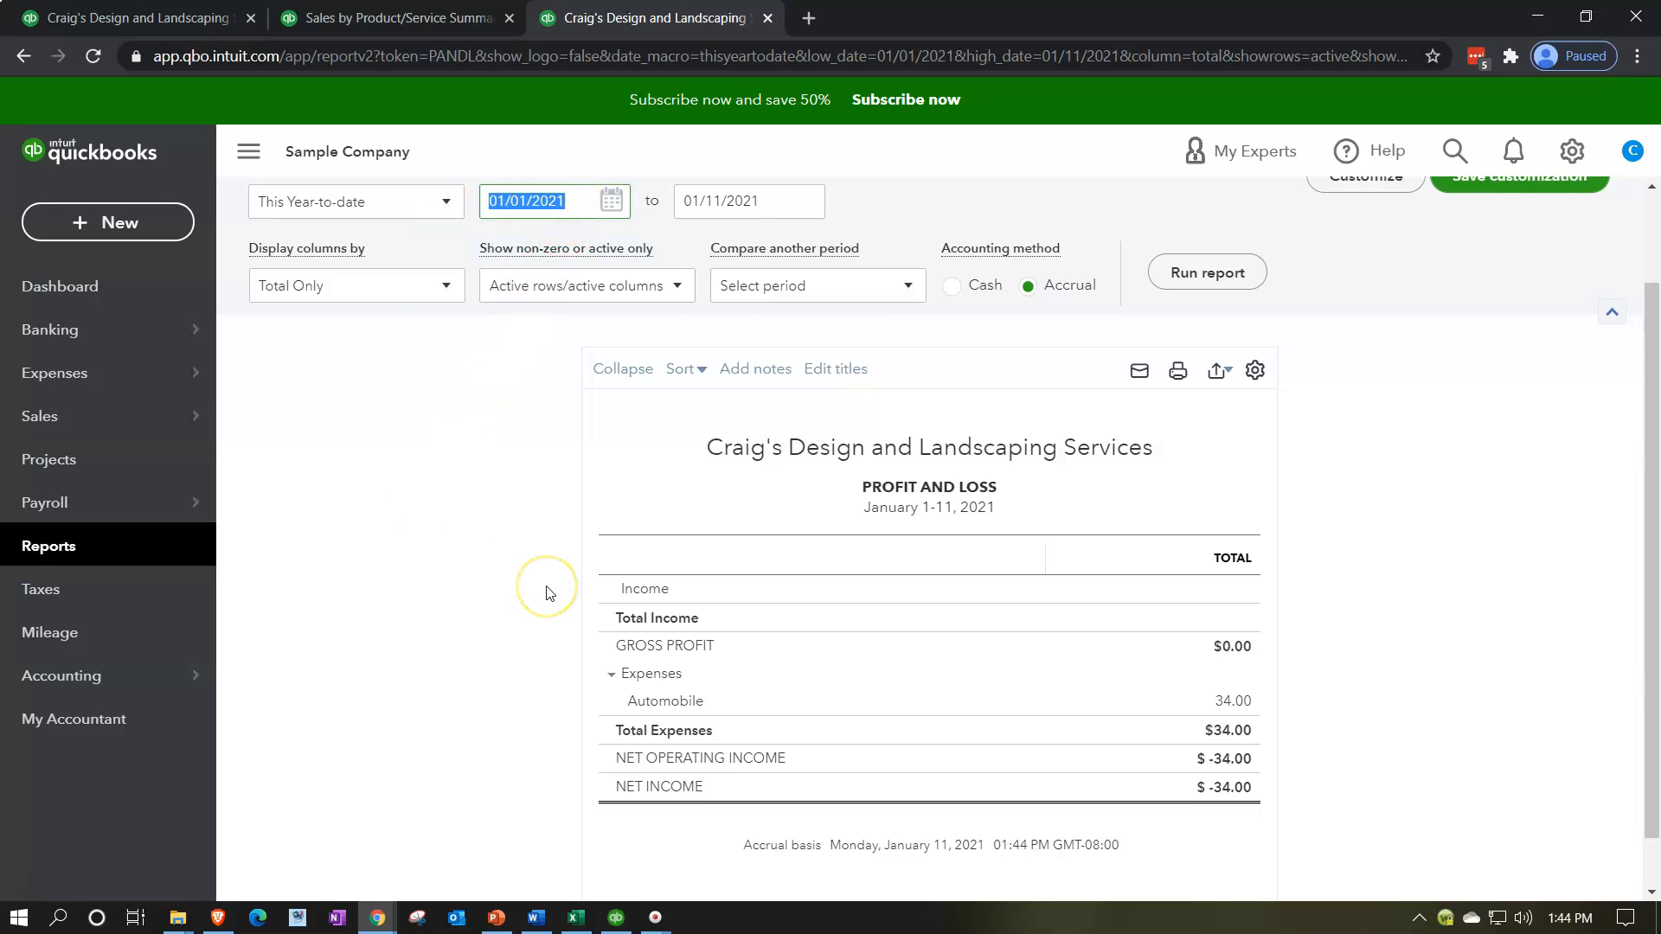
pyautogui.write('00')
pyautogui.press('BackSpace')
pyautogui.write('10120')
pyautogui.press('Tab')
pyautogui.write('12312020')
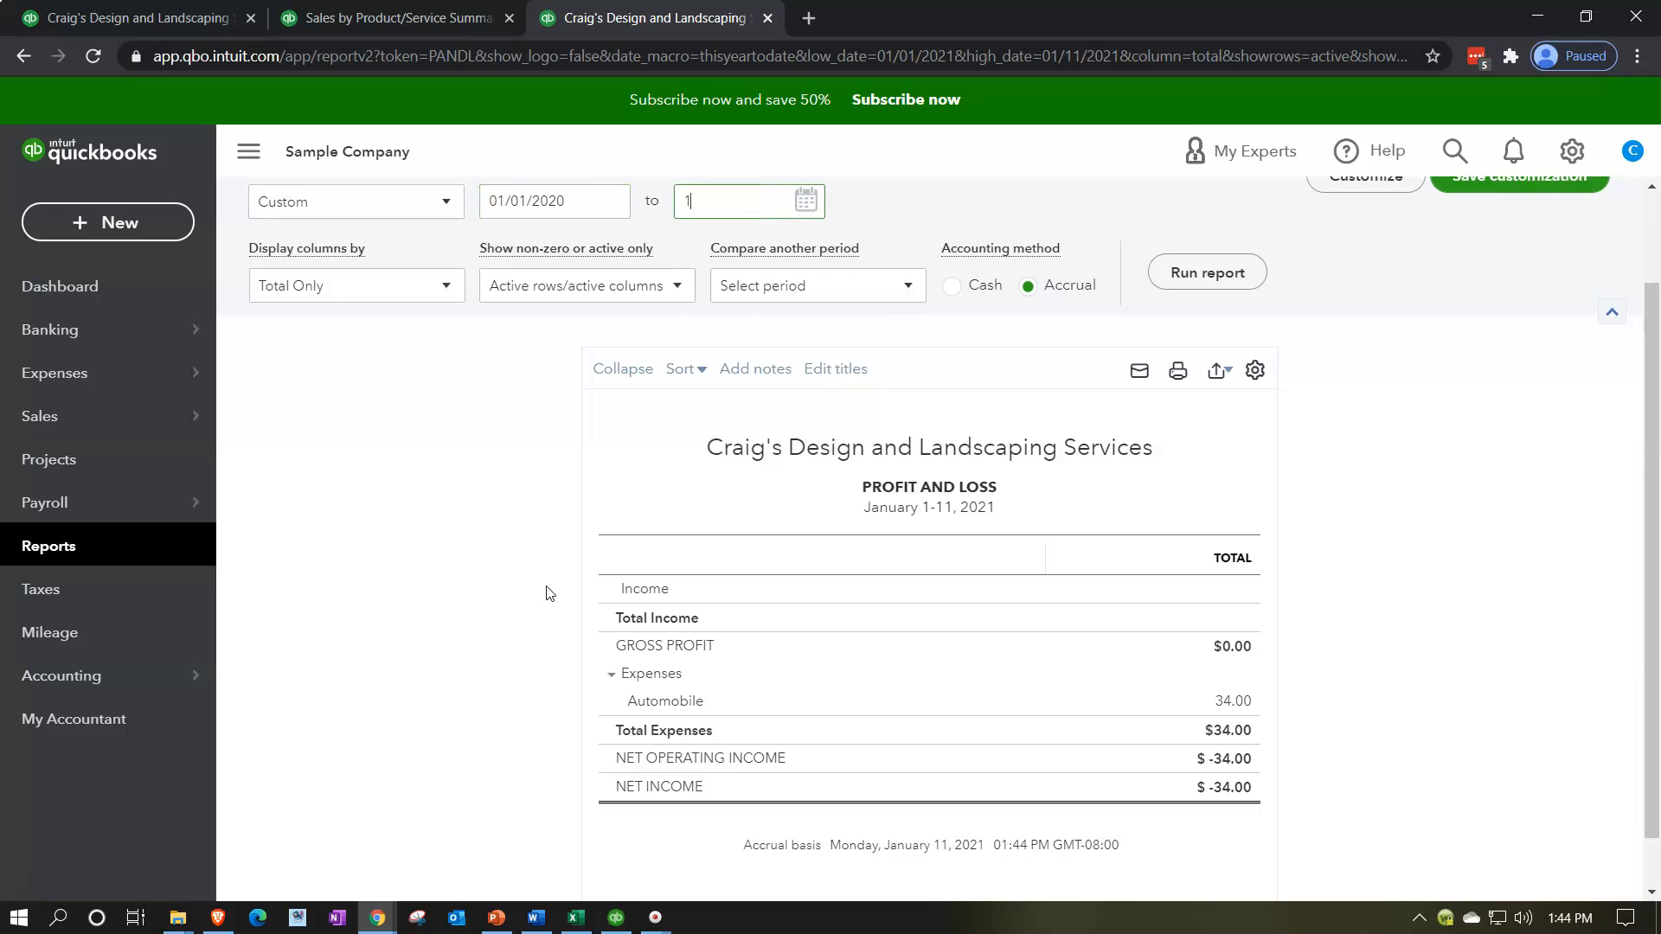
pyautogui.press('Tab')
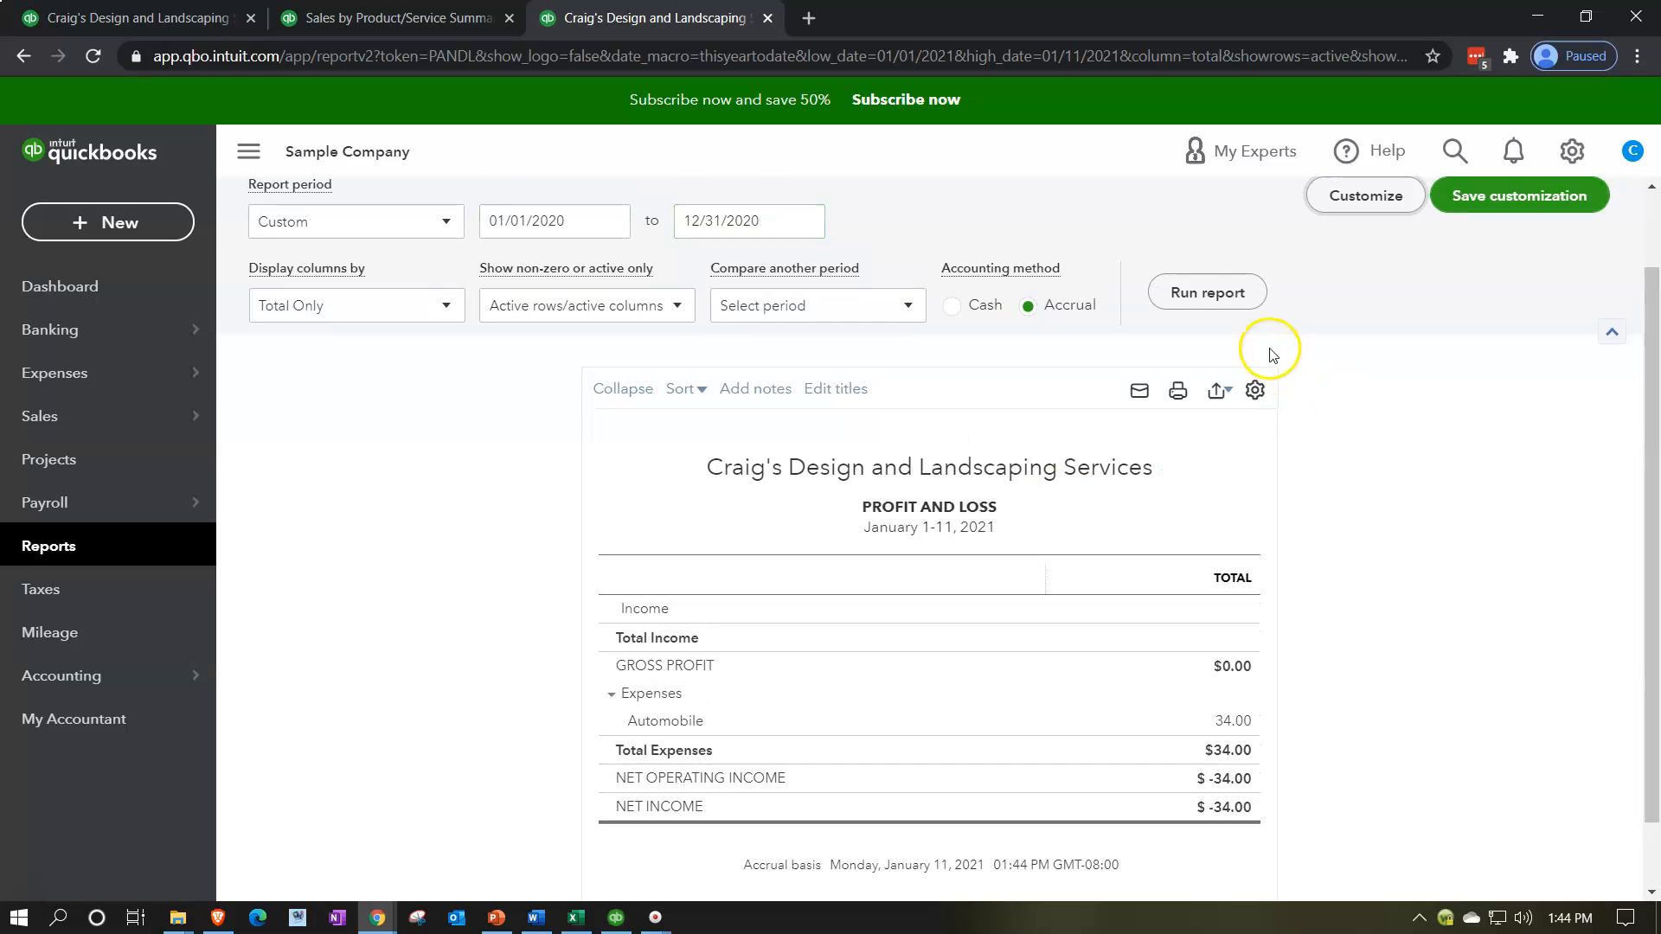
pyautogui.click(1226, 299)
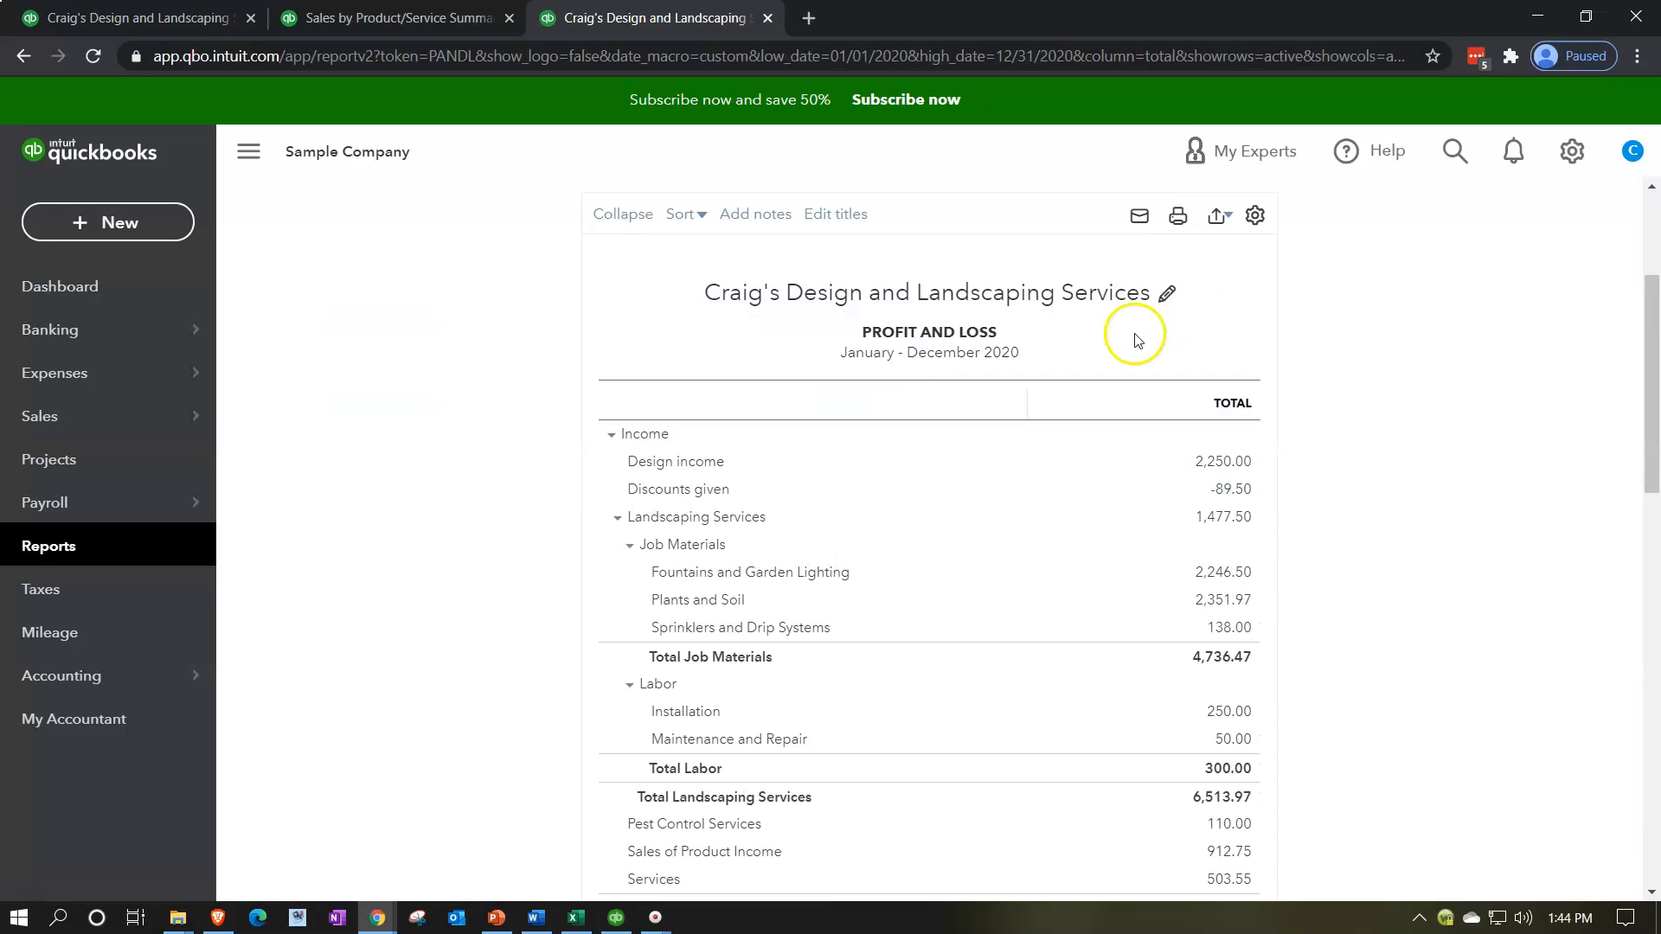
# Step: Hide the navigation sidebar and enlarge the Profit and Loss page to 125%
pyautogui.click(252, 154)
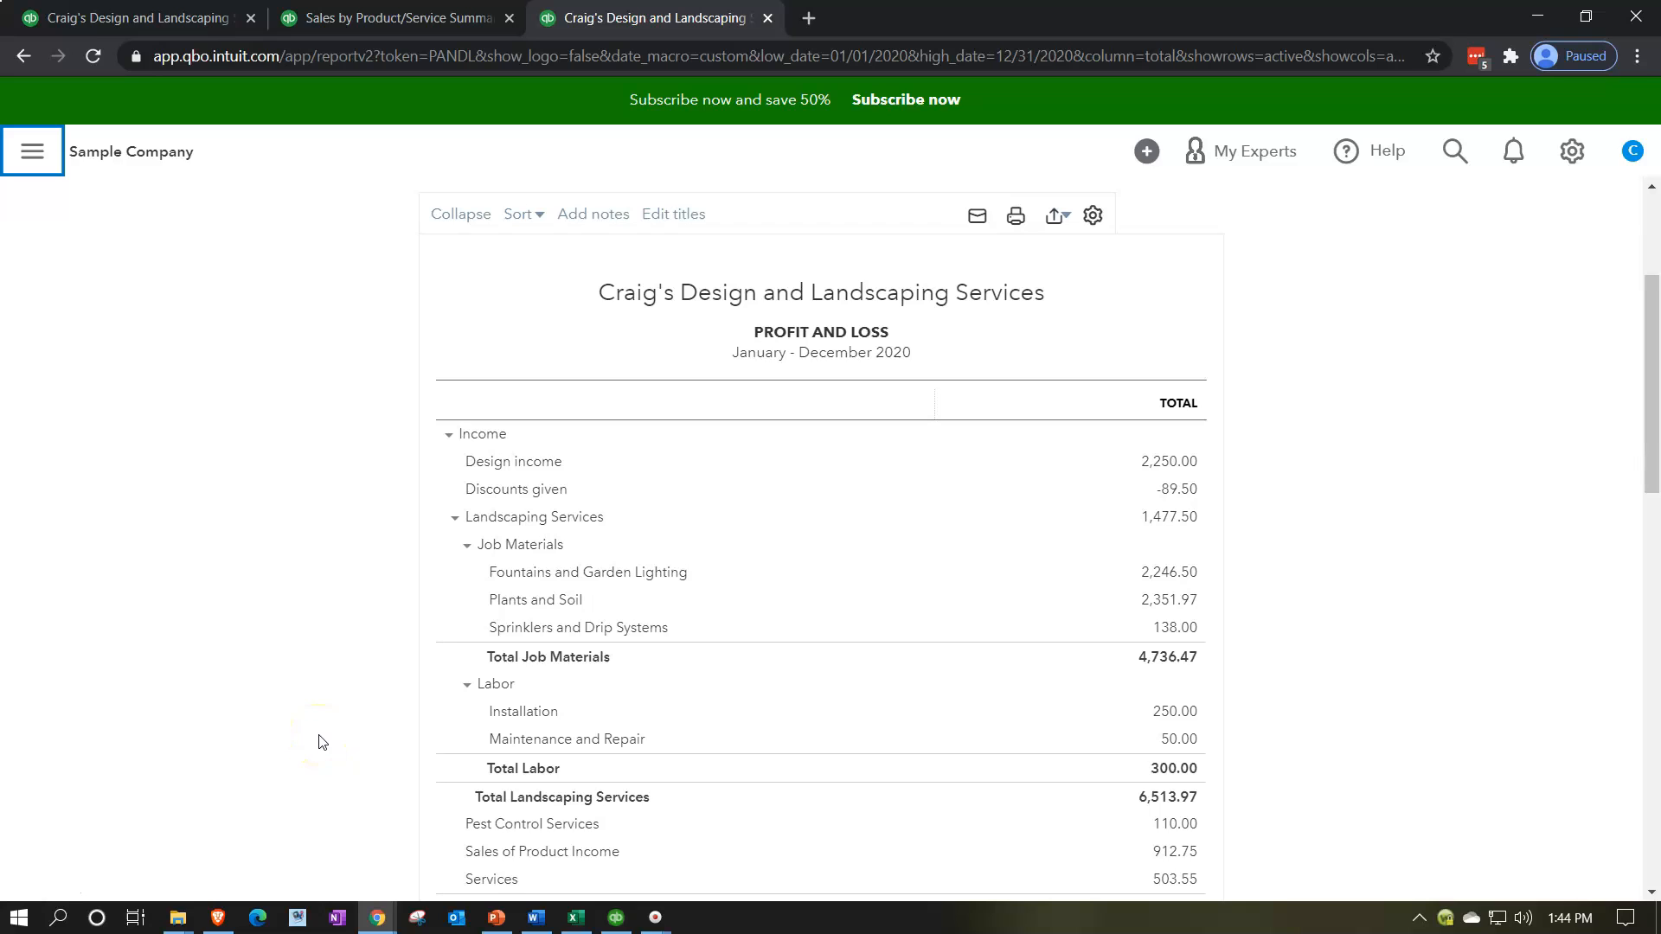
pyautogui.hotkey('ctrl', '+')
pyautogui.hotkey('ctrl', '+')
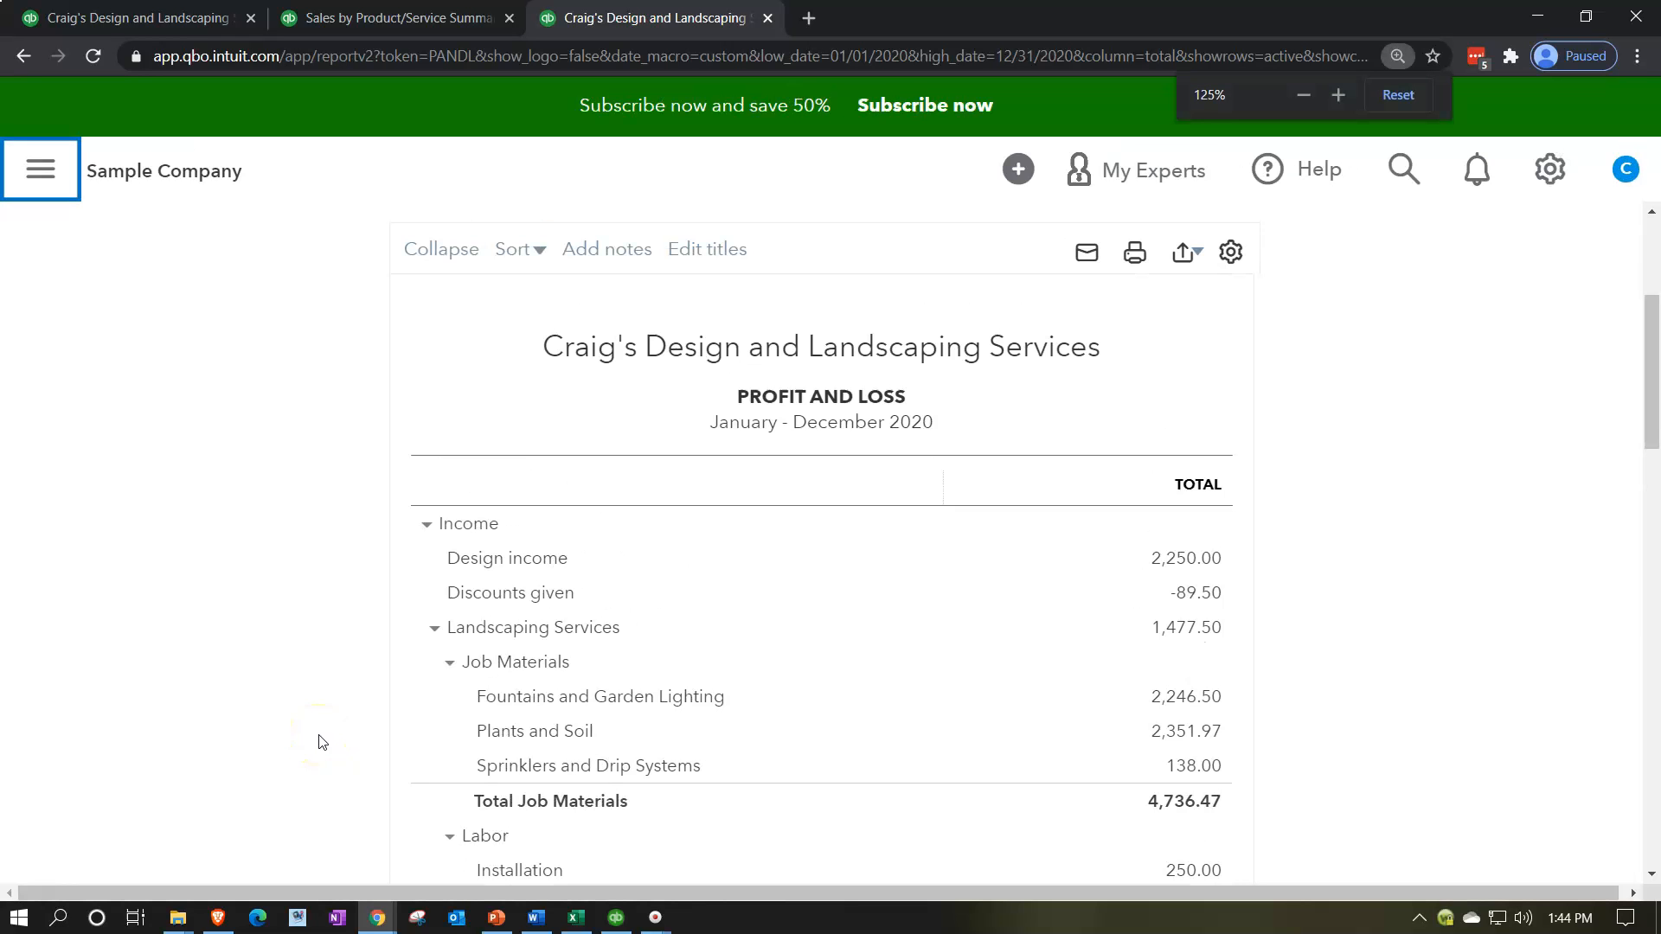
pyautogui.scroll(-1, 322, 739)
pyautogui.click(321, 734)
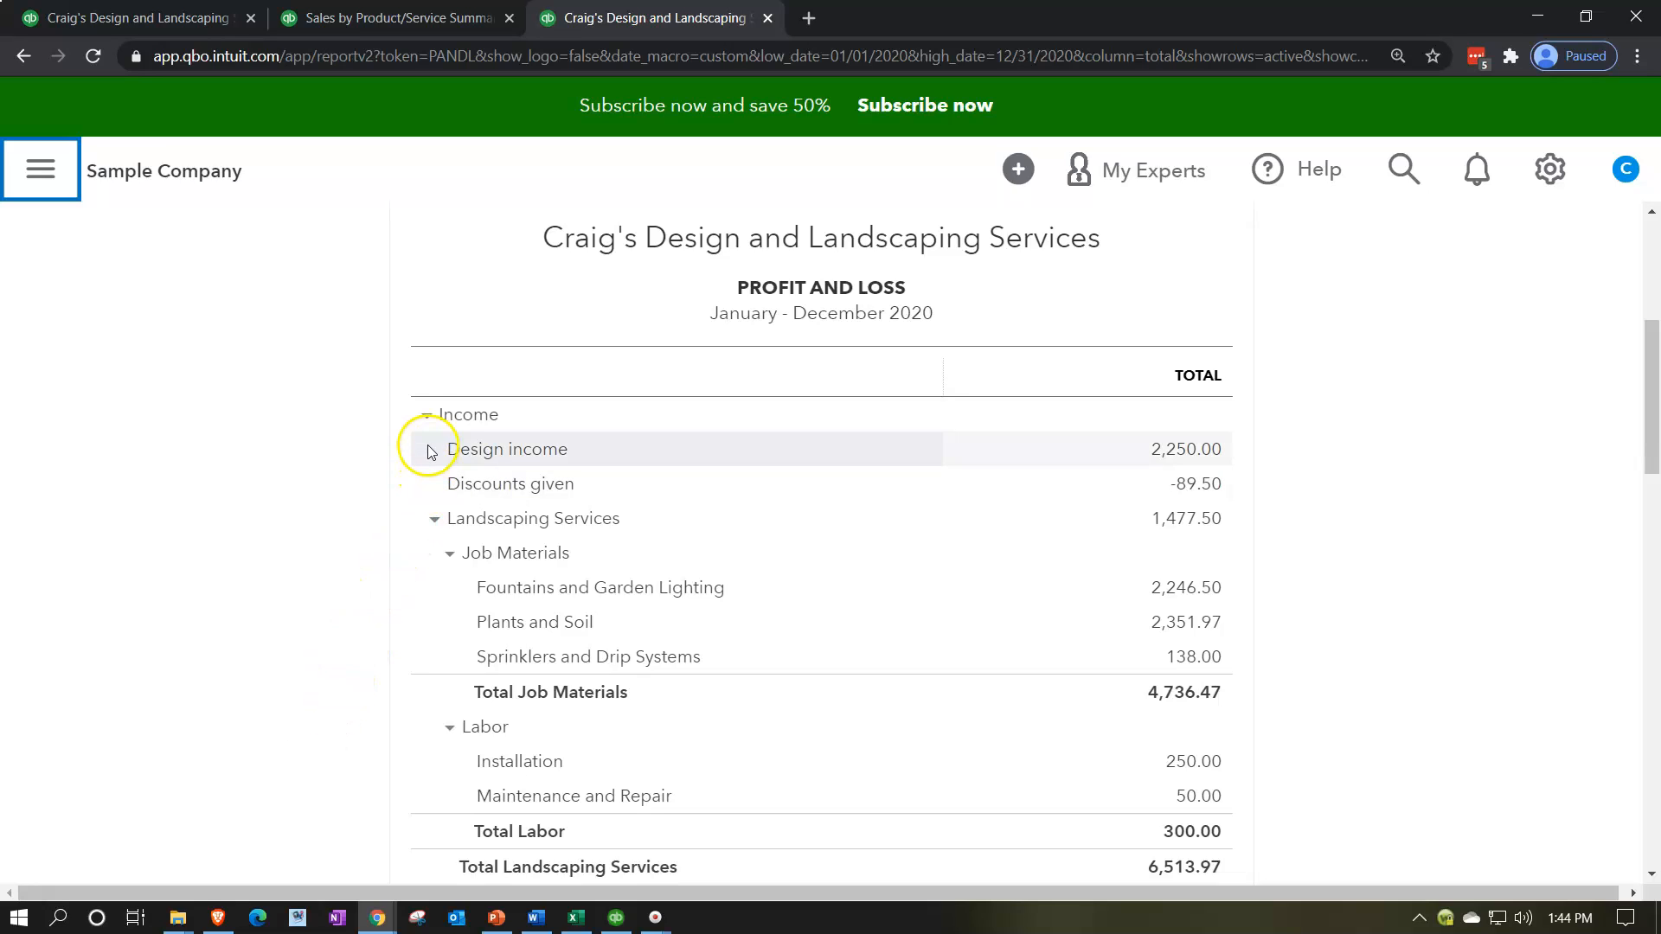
# Step: Collapse the Income section of the Profit and Loss report to a single total line
pyautogui.click(428, 419)
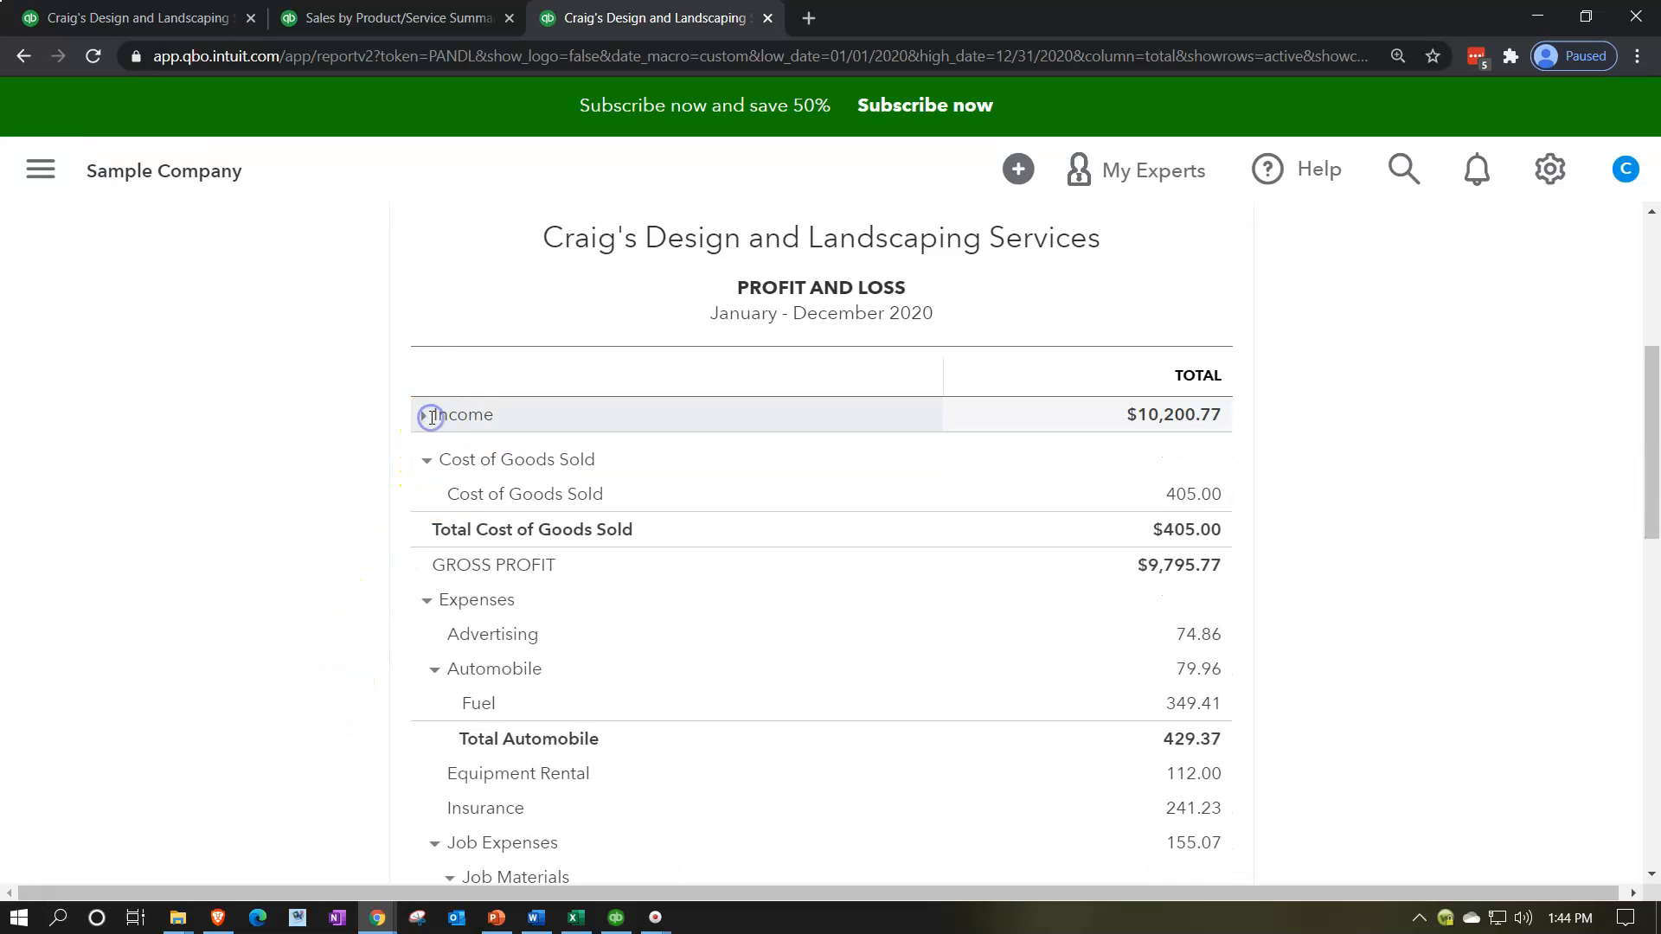
pyautogui.click(411, 422)
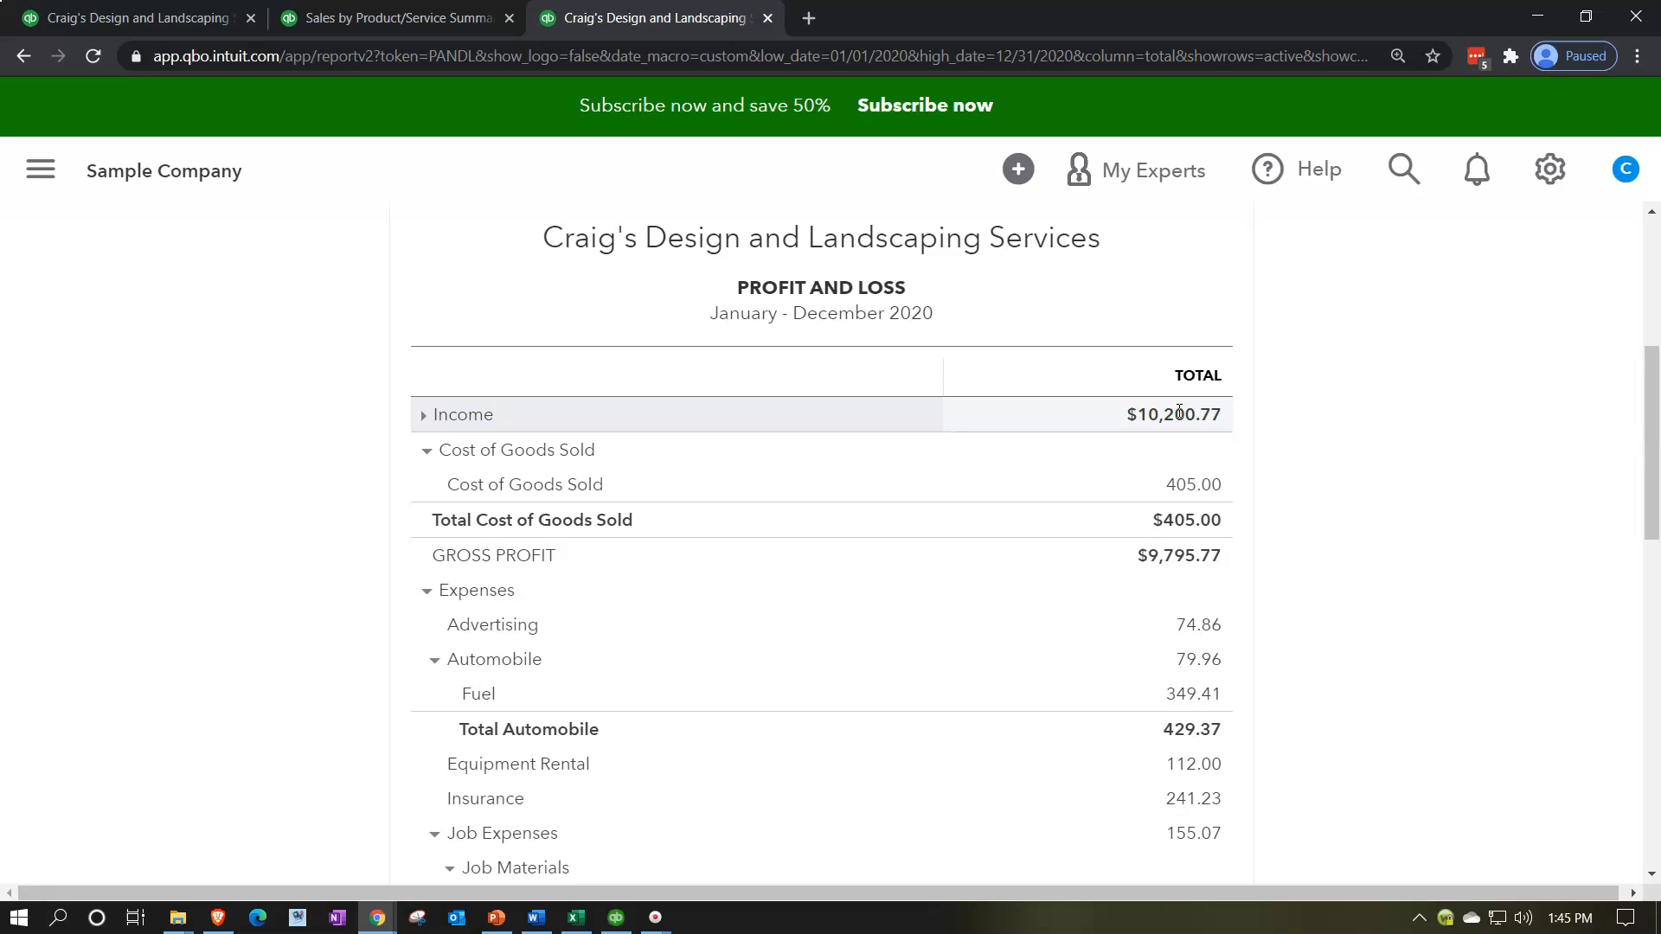
pyautogui.click(1304, 419)
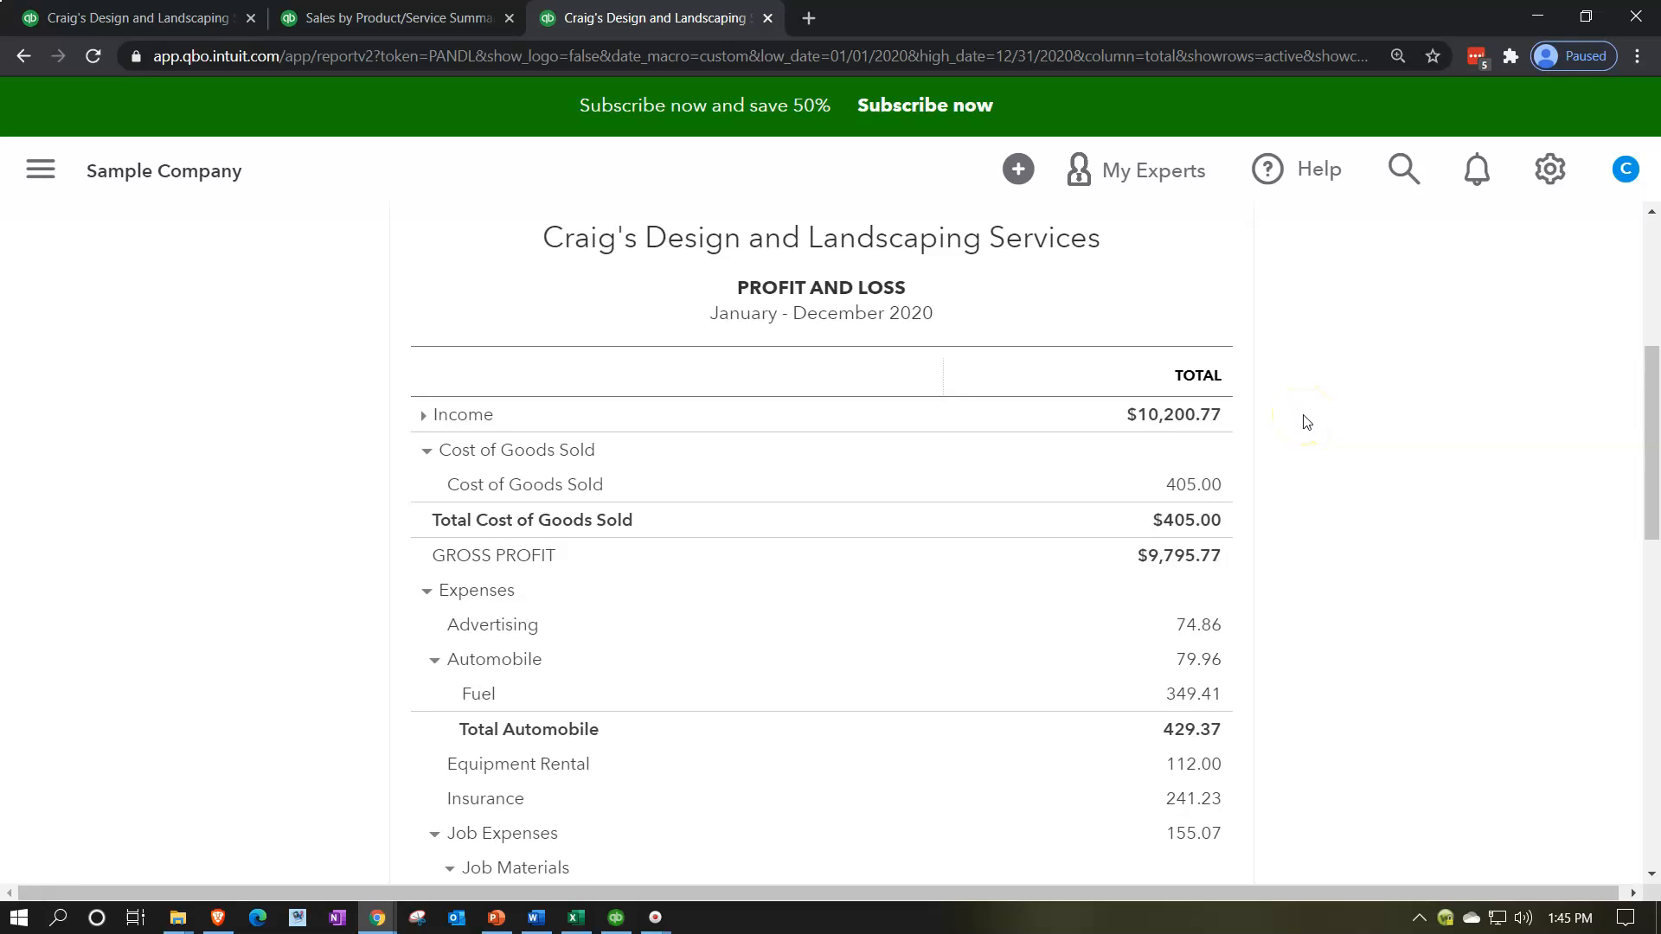
# Step: Check the total sales amount in the product/service summary against the Profit and Loss income, returning to the Profit and Loss report
pyautogui.click(398, 18)
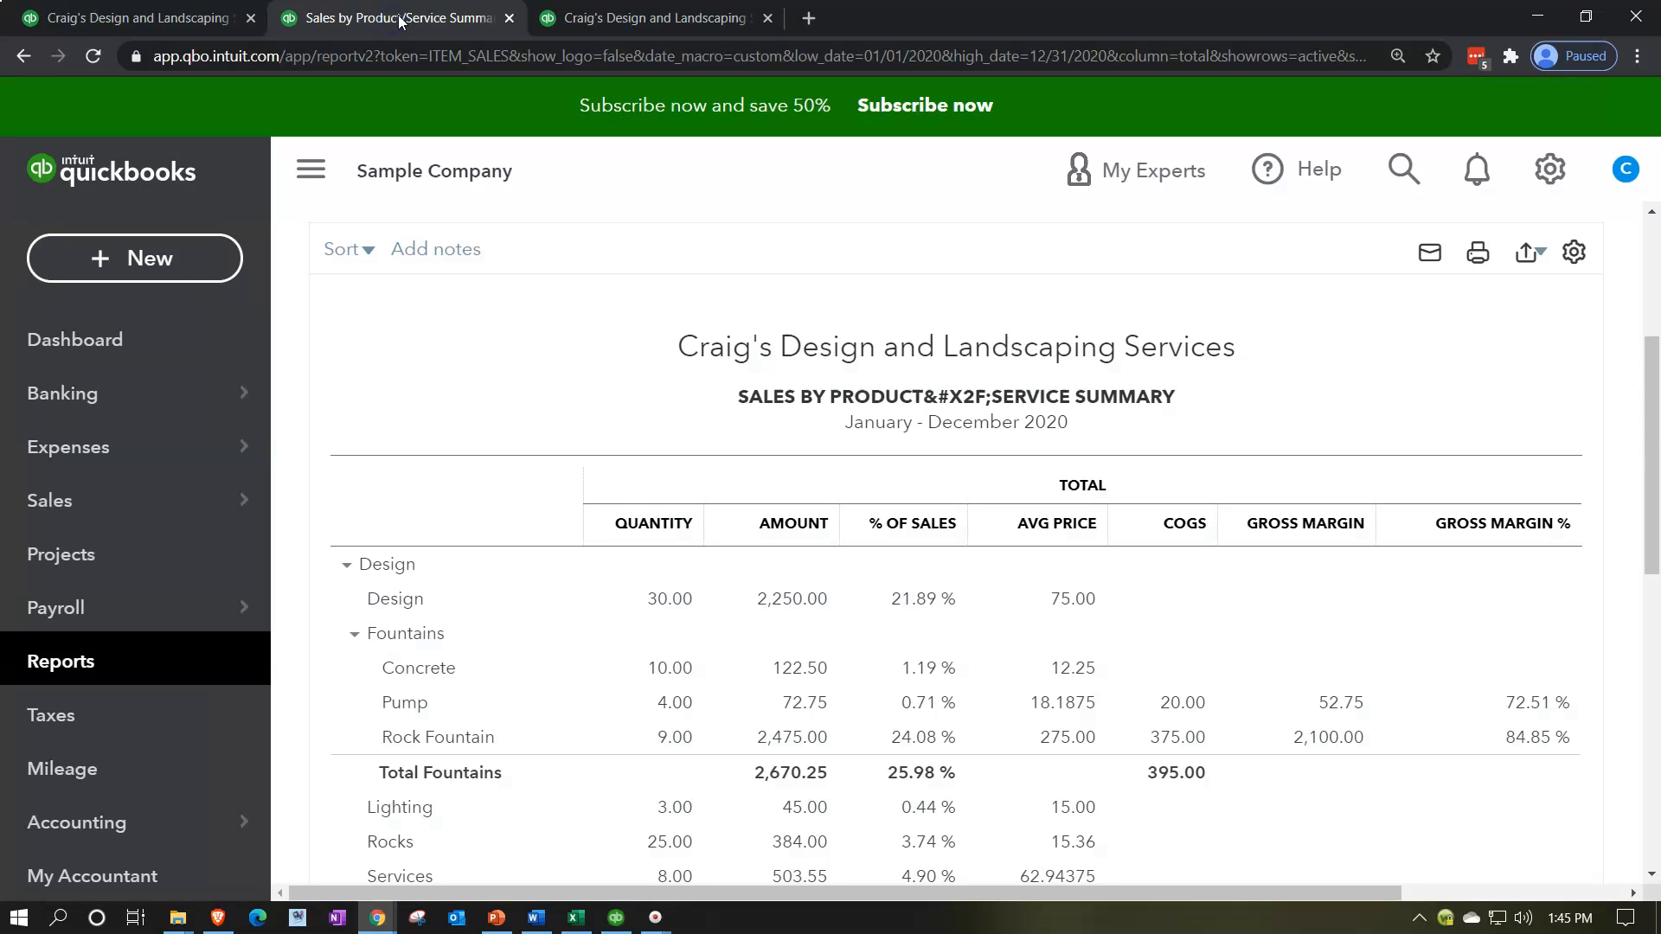
pyautogui.scroll(-10, 580, 532)
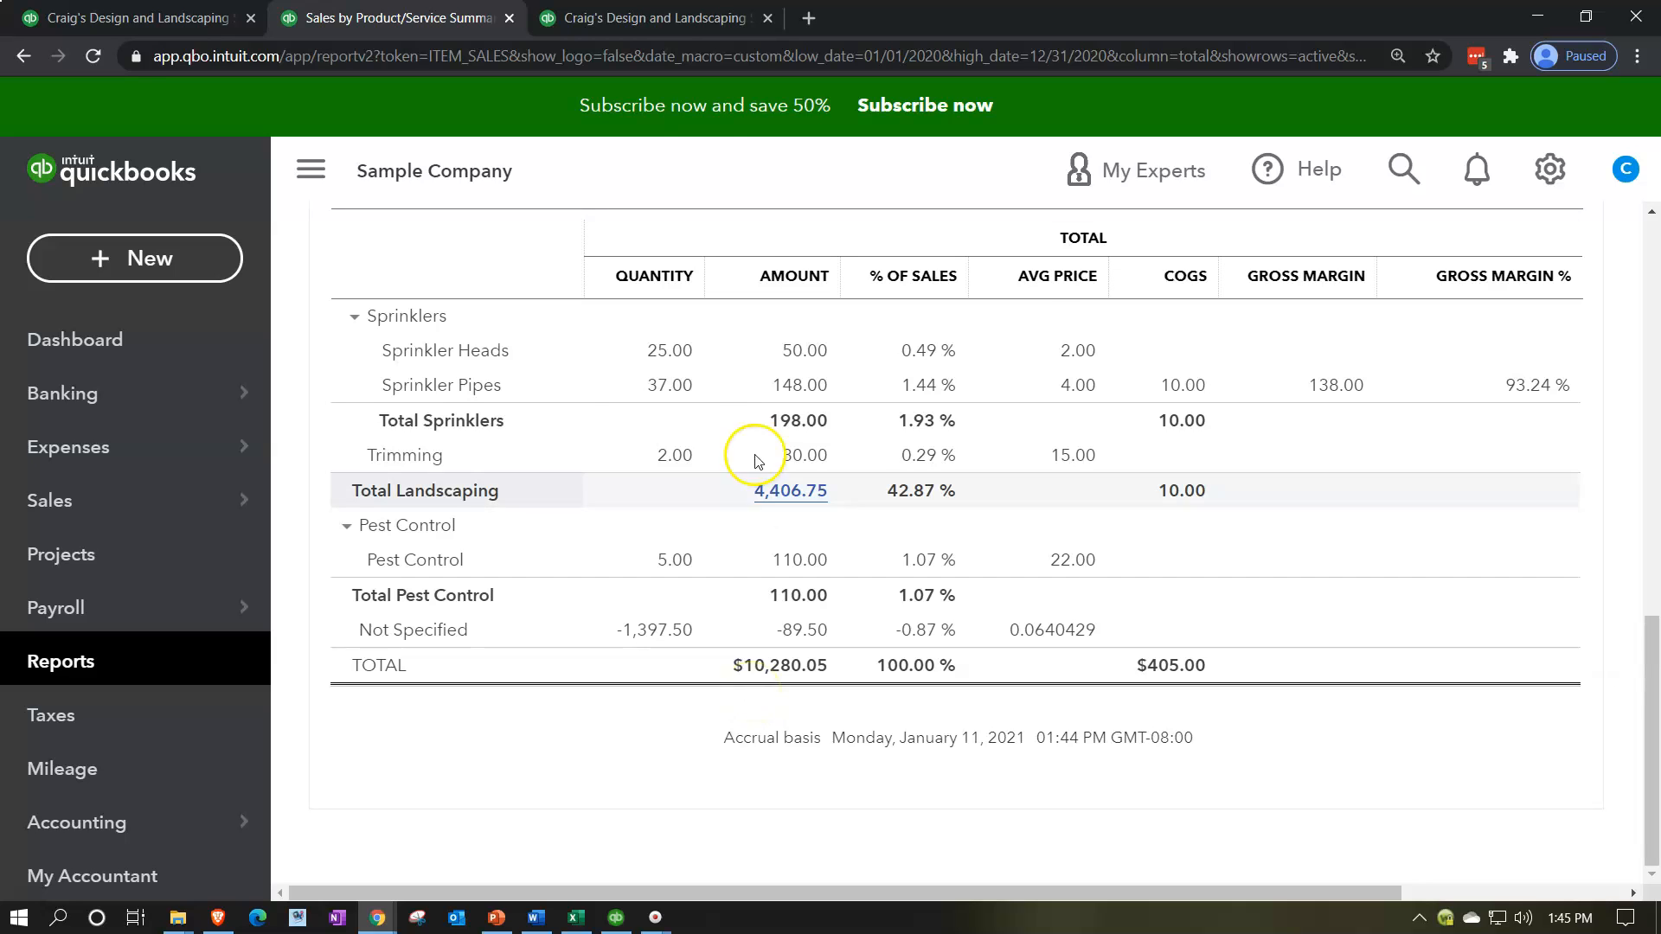
pyautogui.click(655, 23)
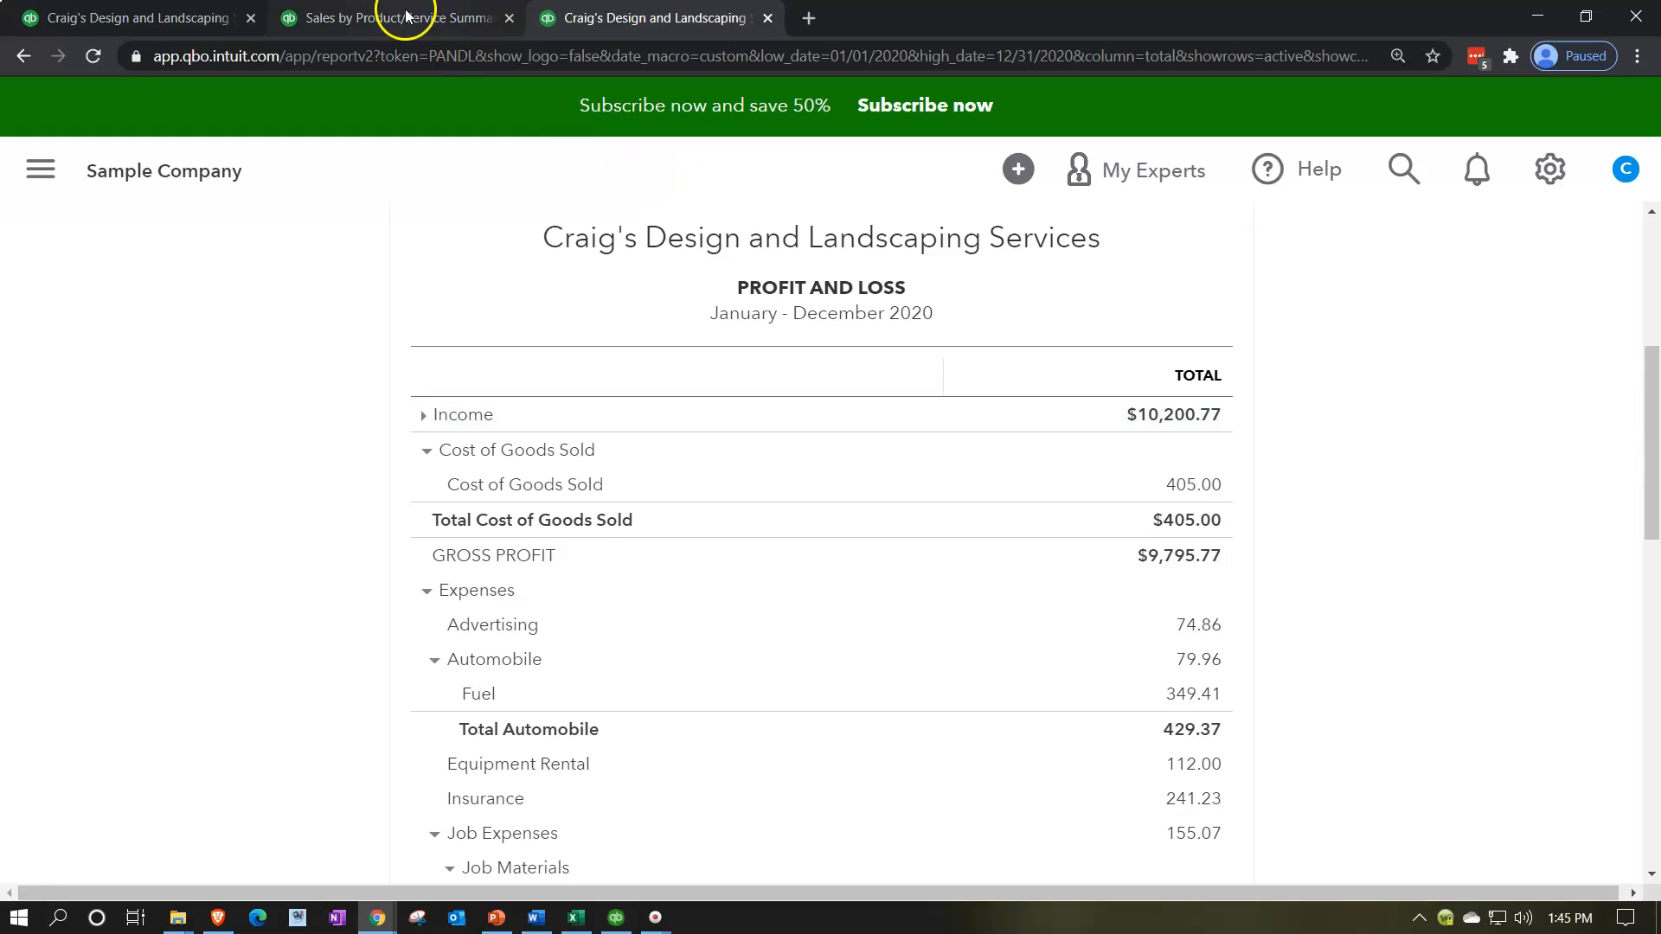
# Step: Restore the navigation sidebar and review the customer forms available for new transactions, such as Invoice and Sales receipt, without creating one
pyautogui.click(40, 169)
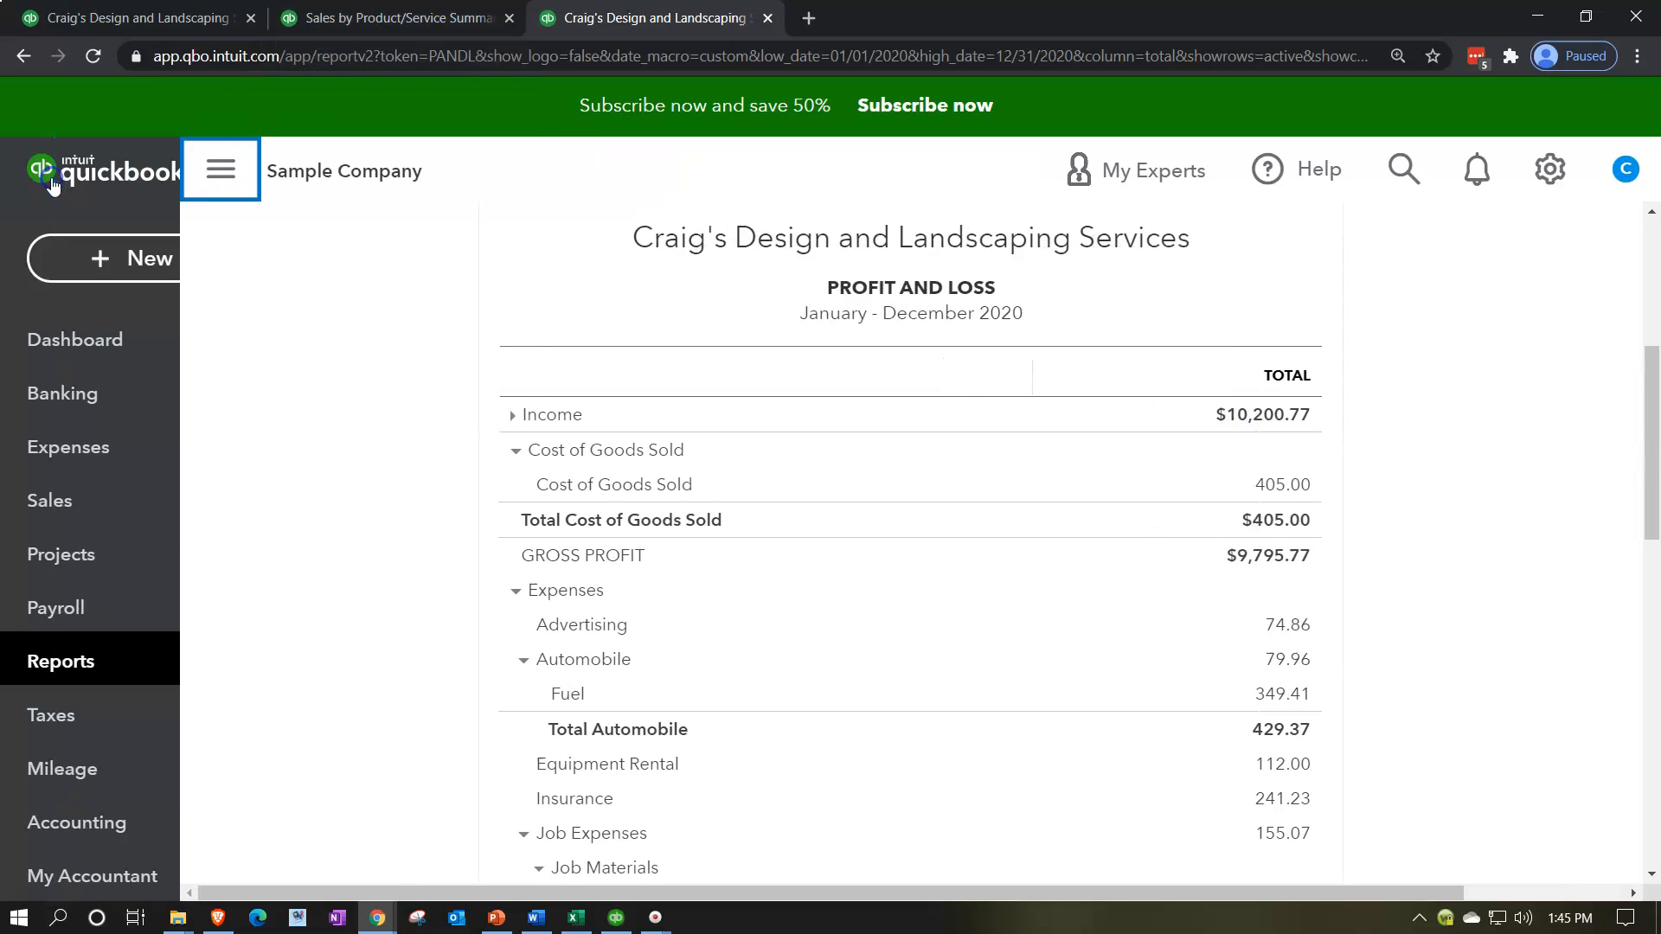
pyautogui.click(143, 275)
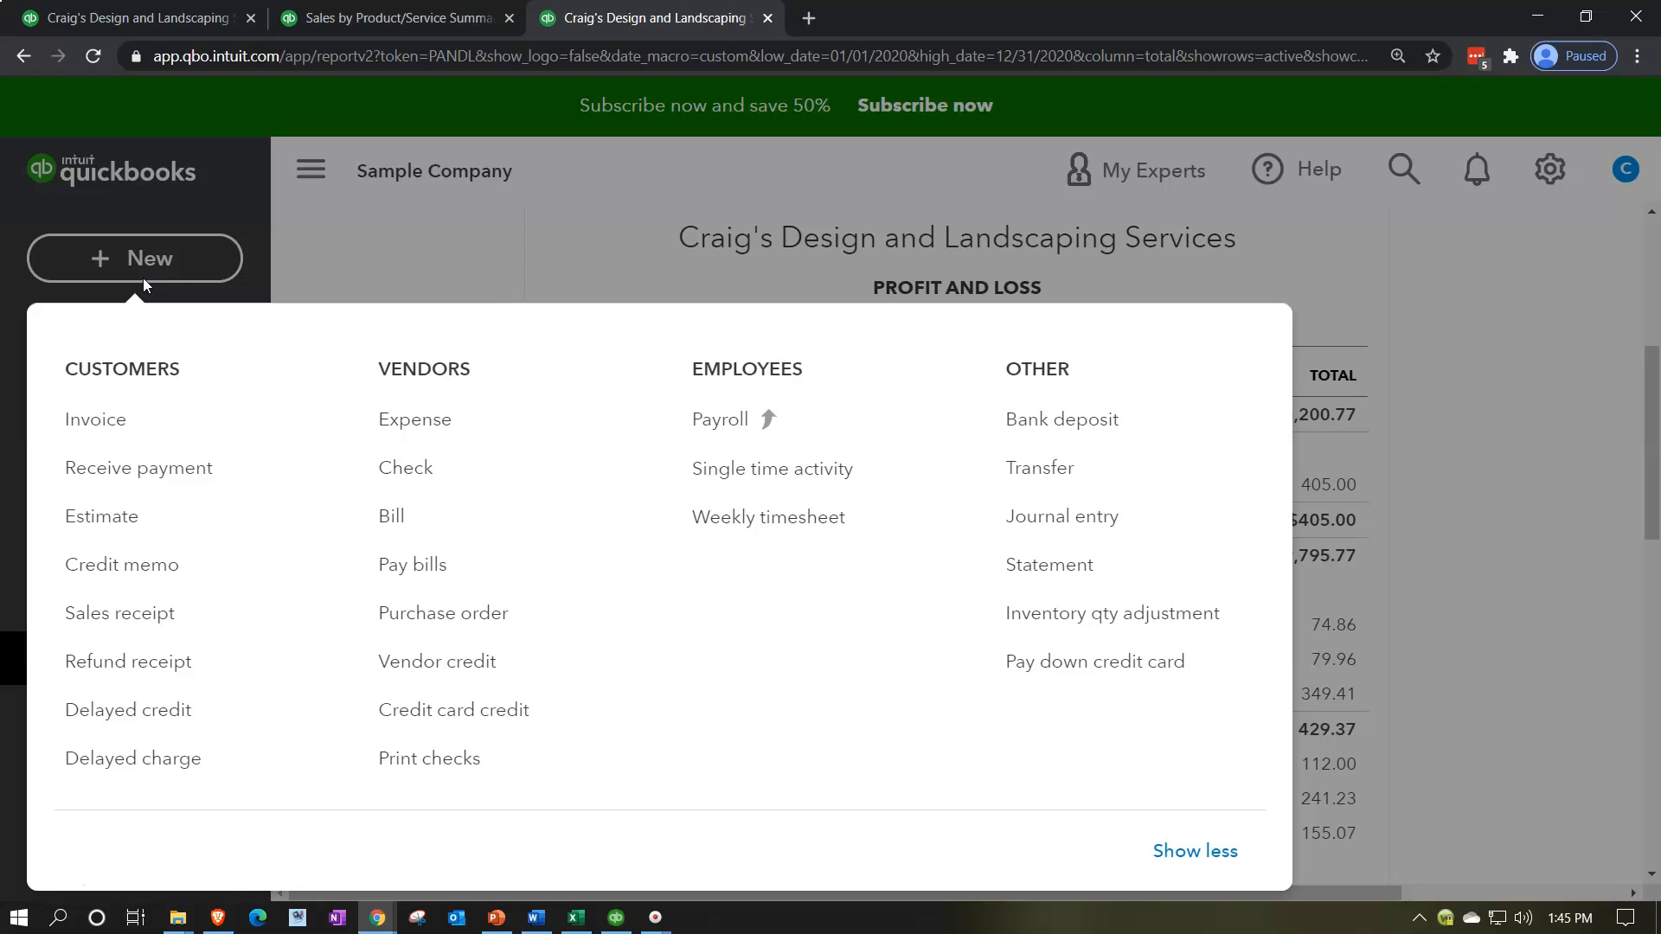
pyautogui.click(140, 424)
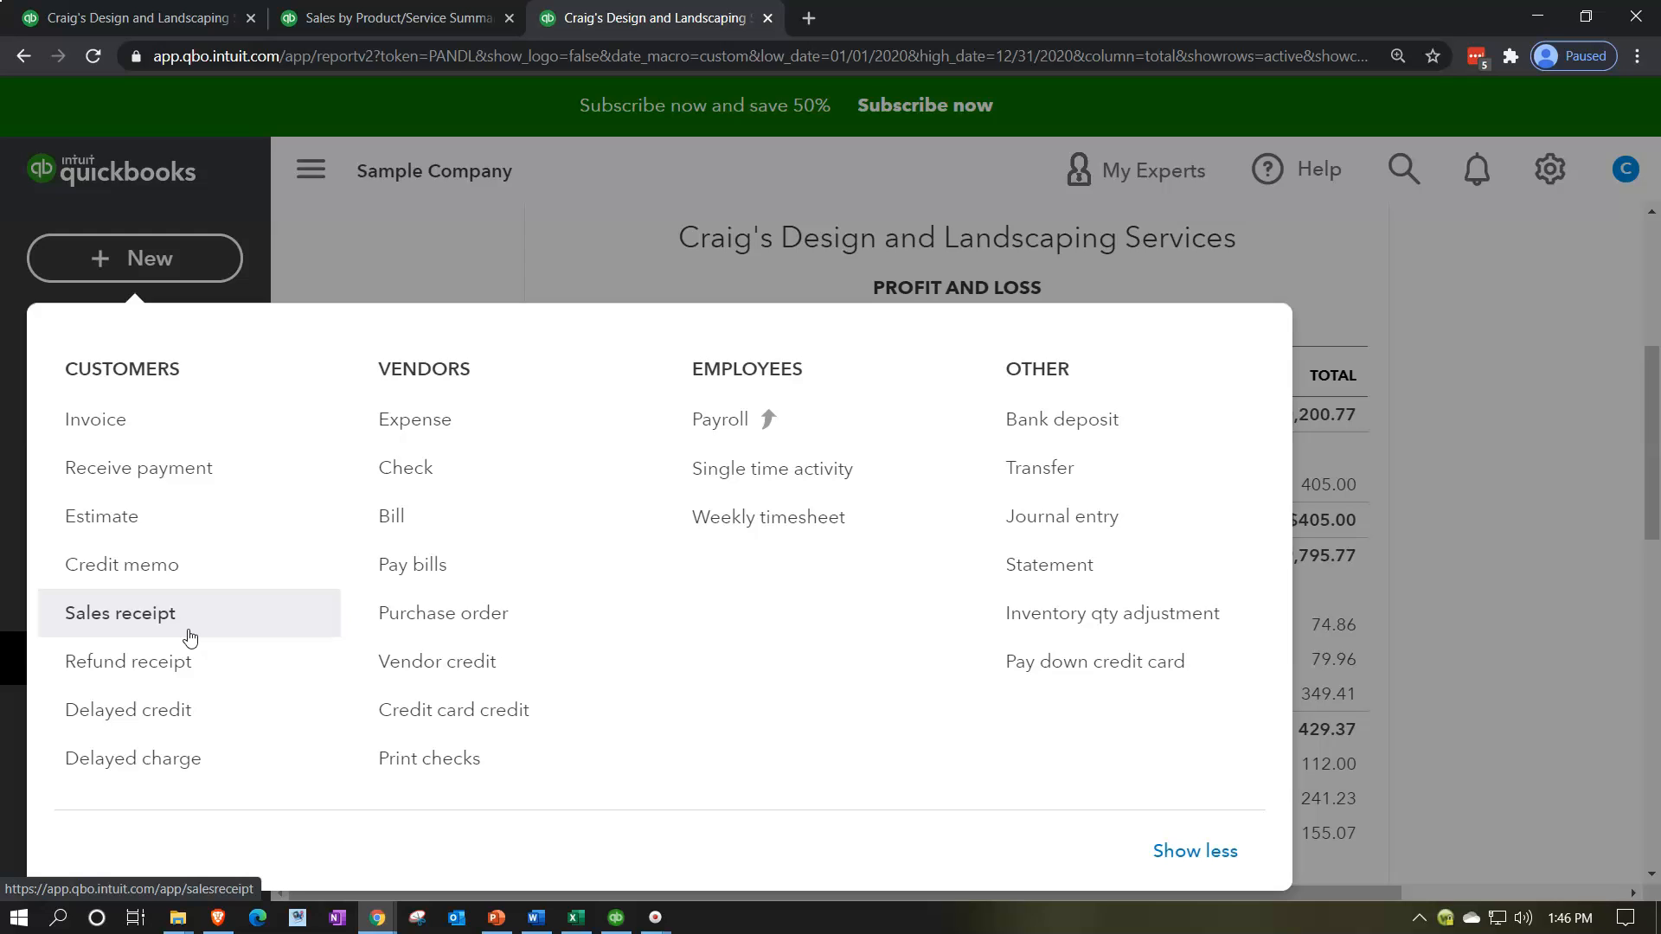
pyautogui.click(440, 224)
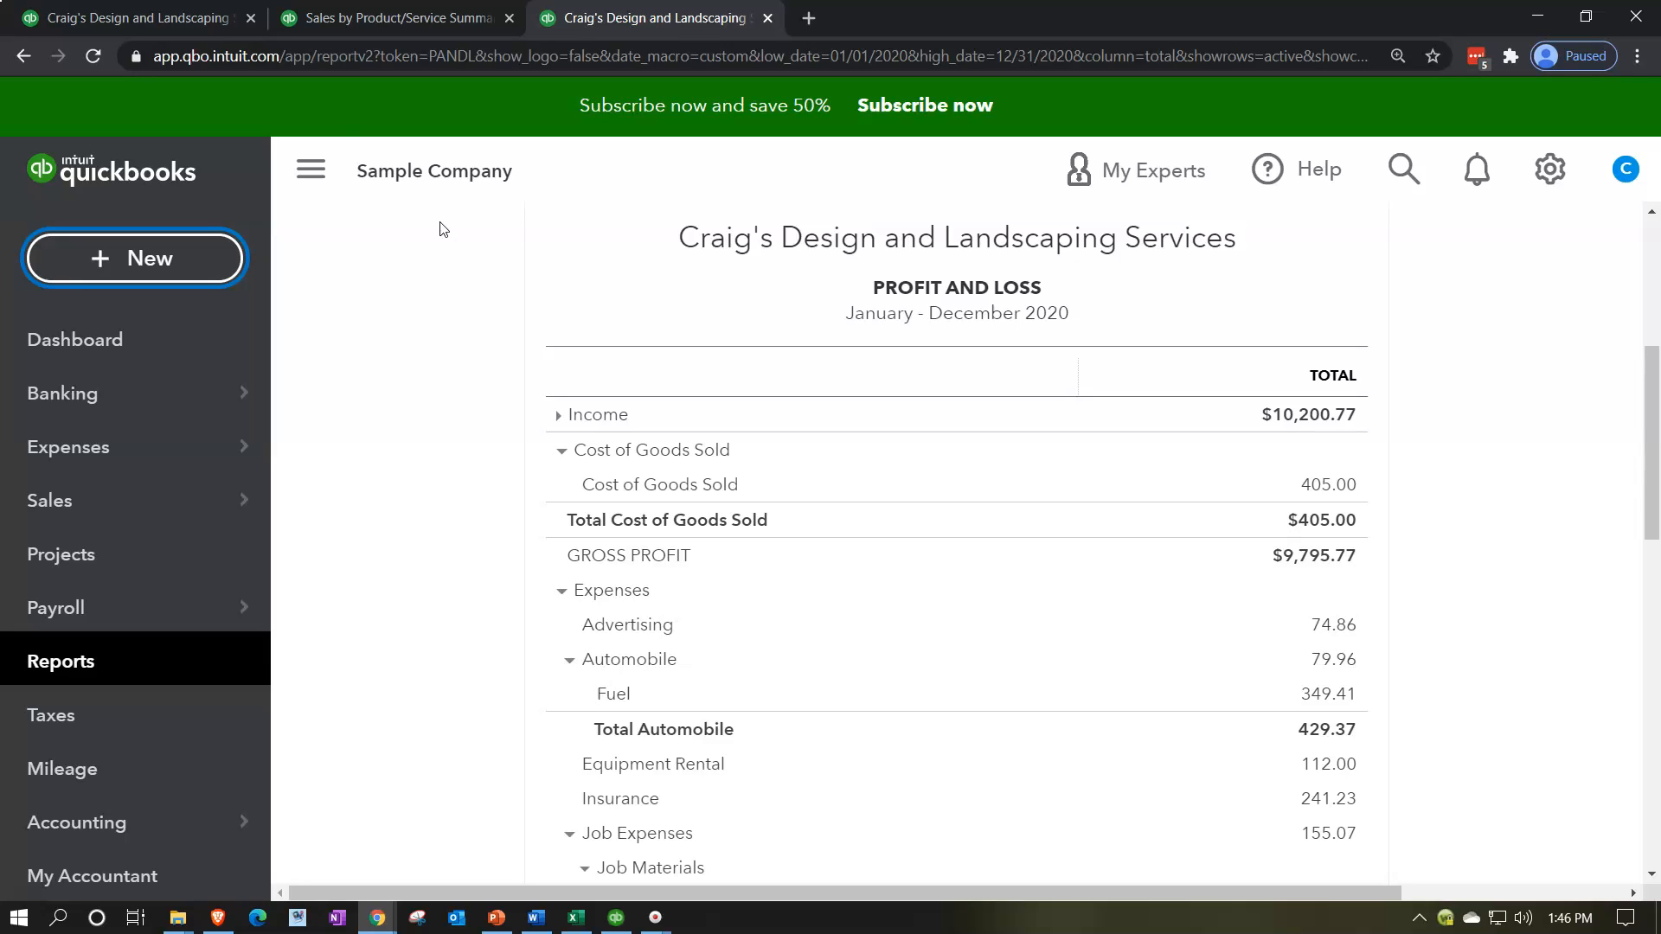
# Step: Hide the navigation sidebar on both the Profit and Loss report and the Sales by Product/Service Summary
pyautogui.click(317, 176)
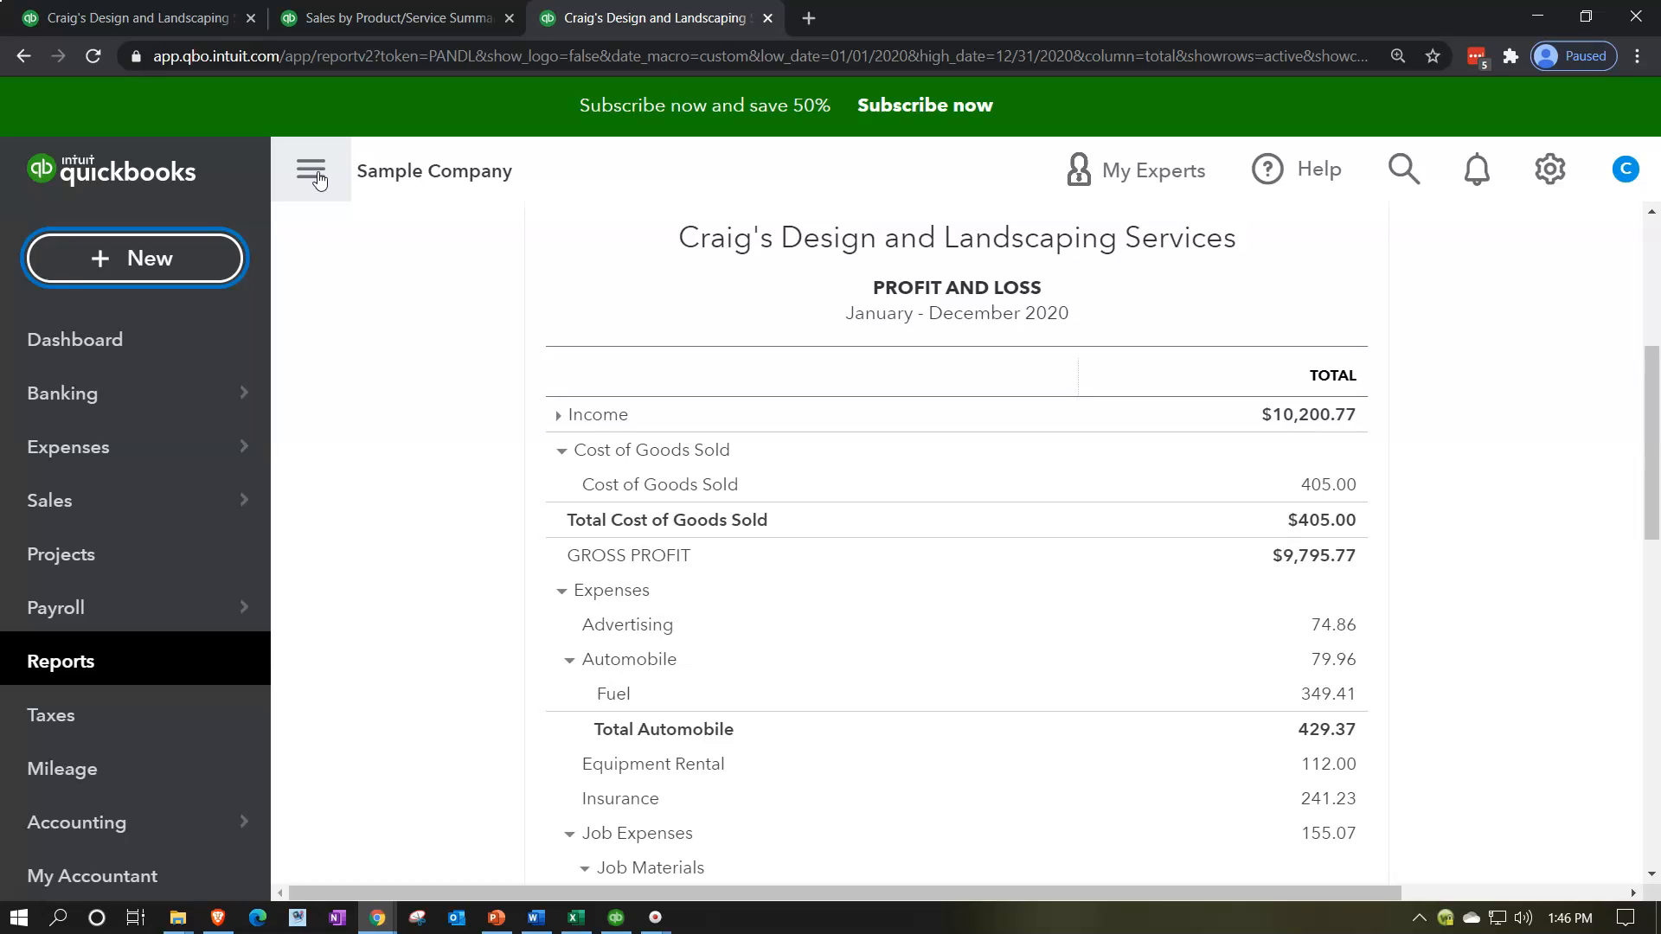
pyautogui.click(316, 175)
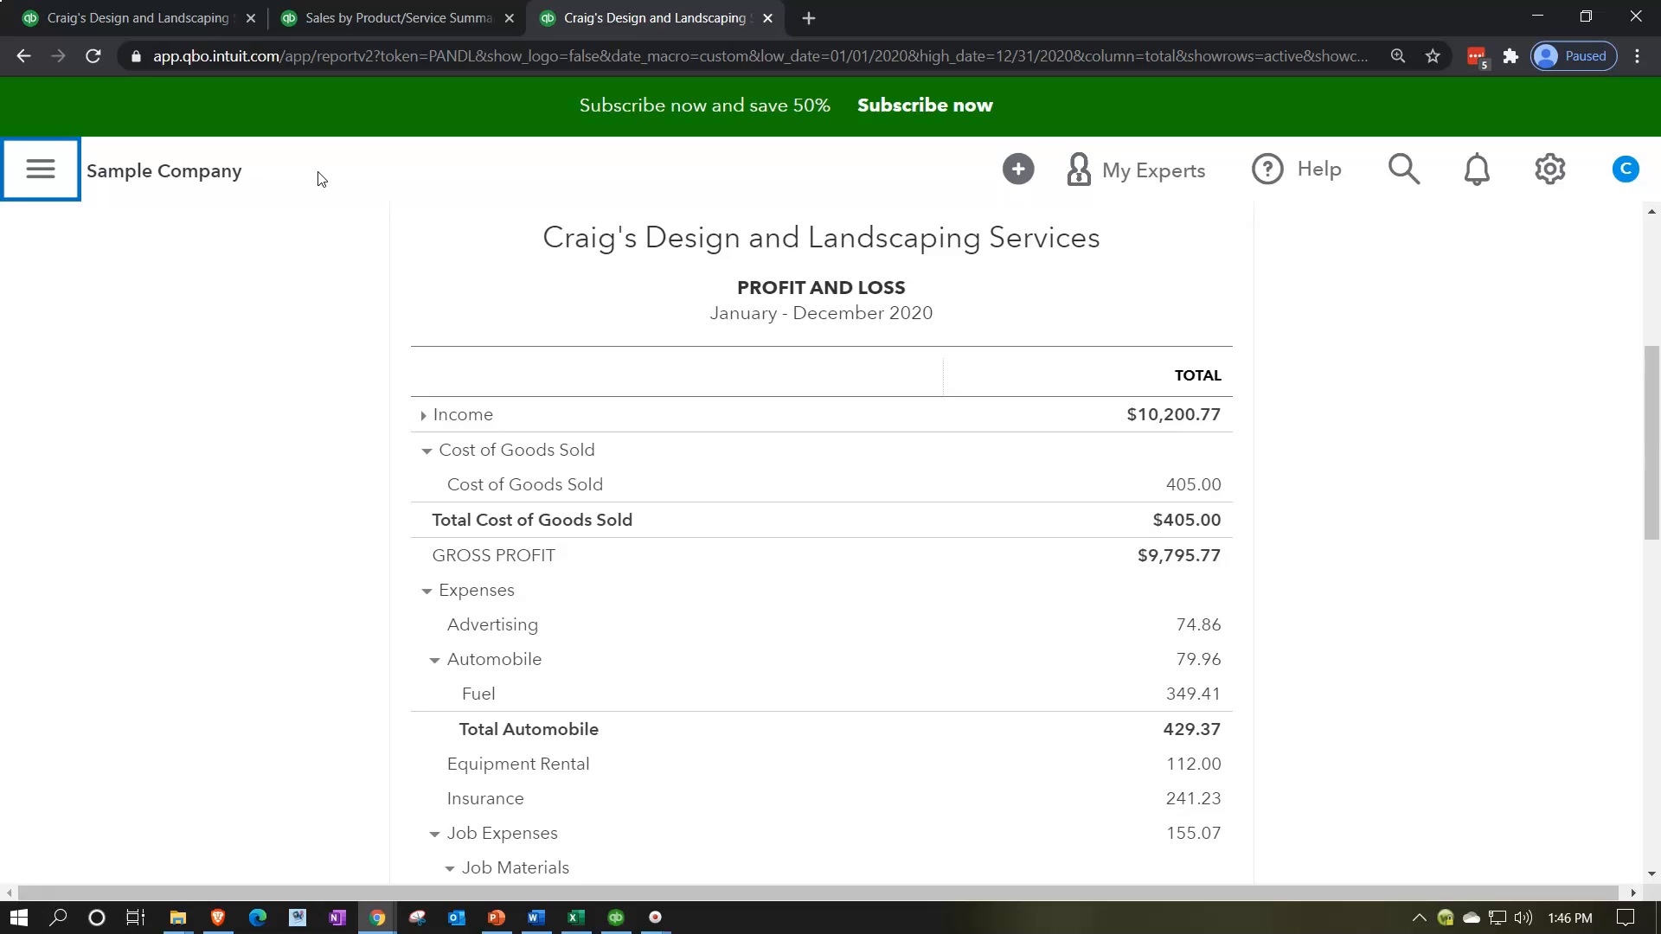
pyautogui.click(361, 19)
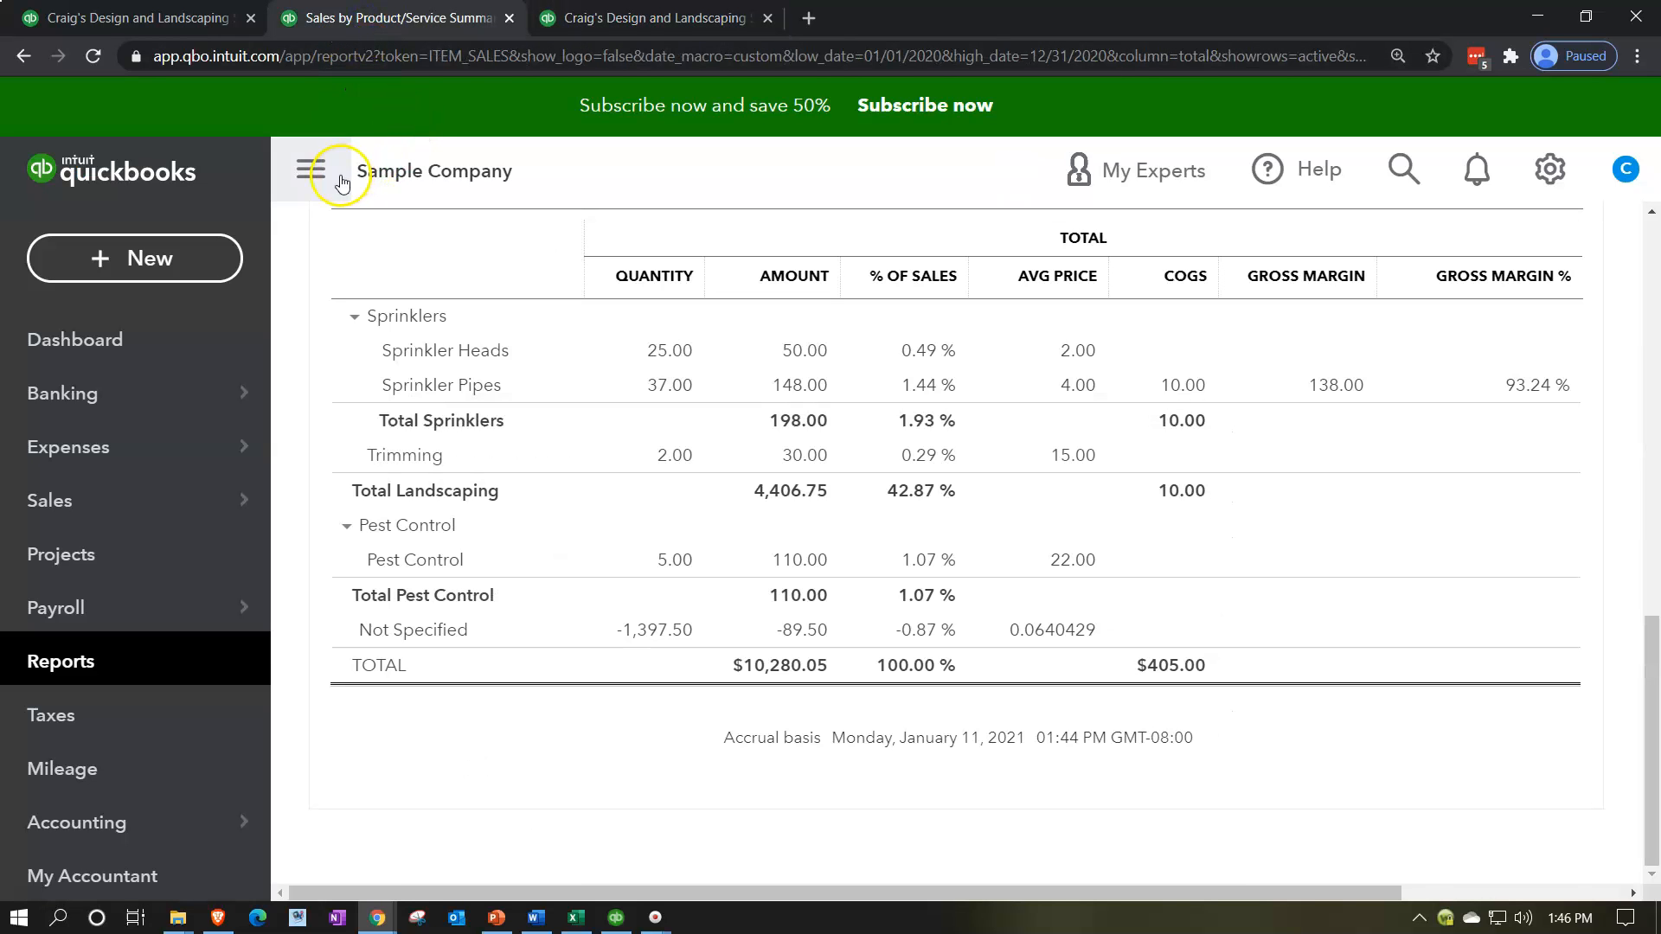
pyautogui.click(322, 176)
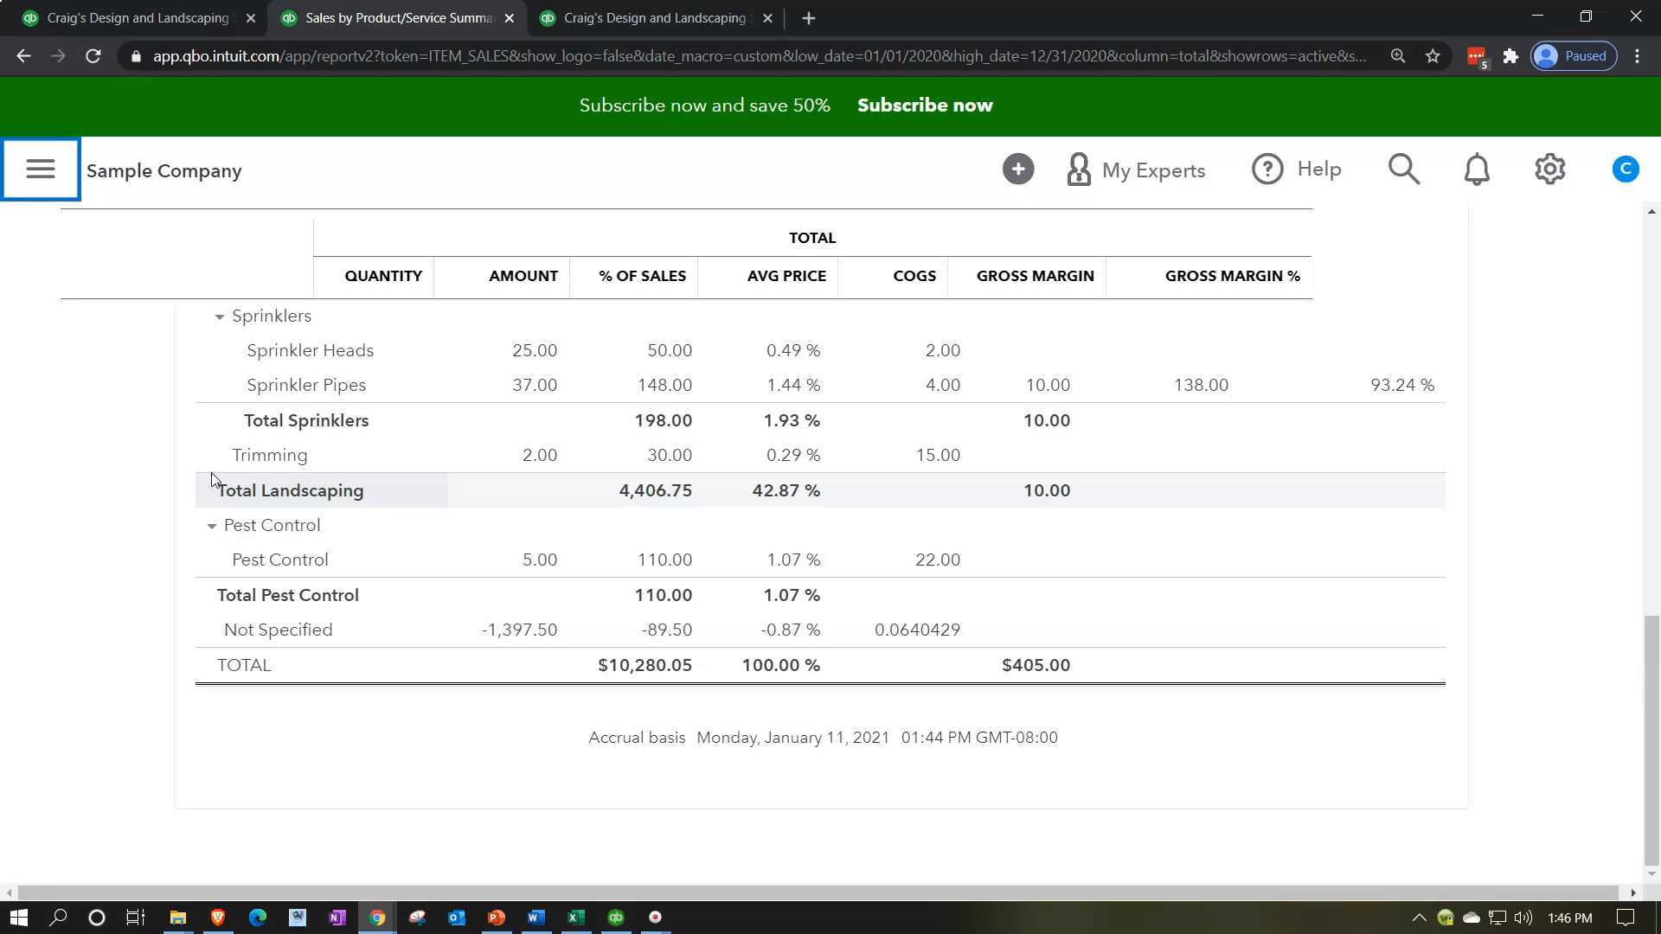
# Step: Review the Design, Landscaping and Pest Control items and their subtotals in the product/service summary
pyautogui.scroll(4, 208, 484)
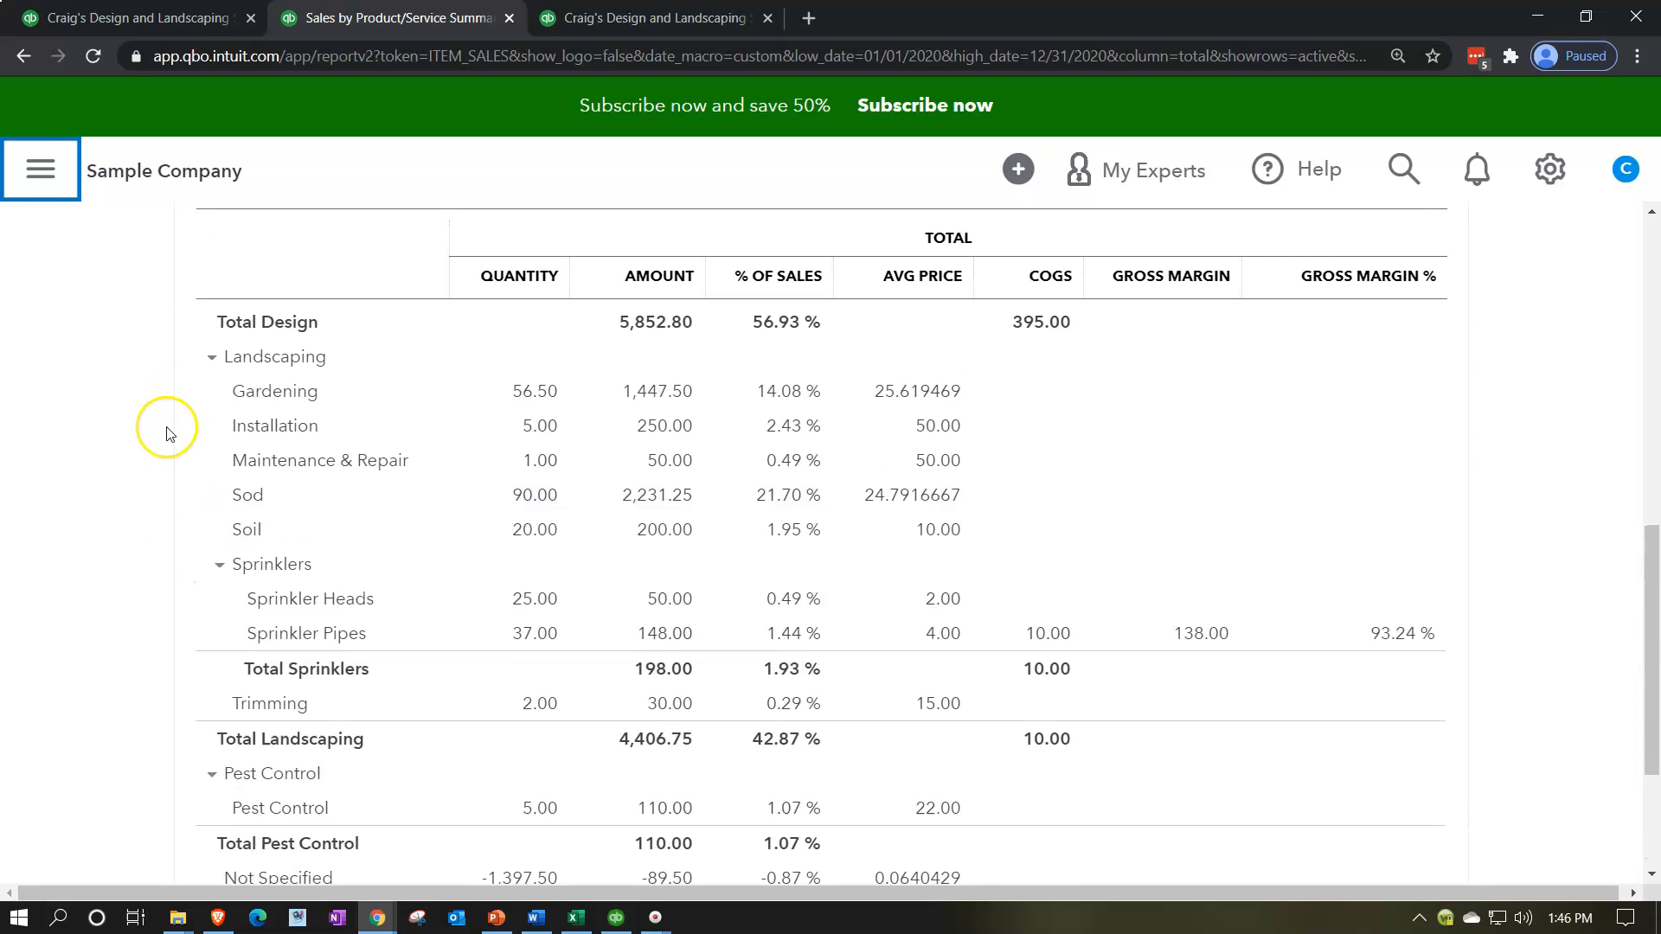
pyautogui.scroll(3, 167, 433)
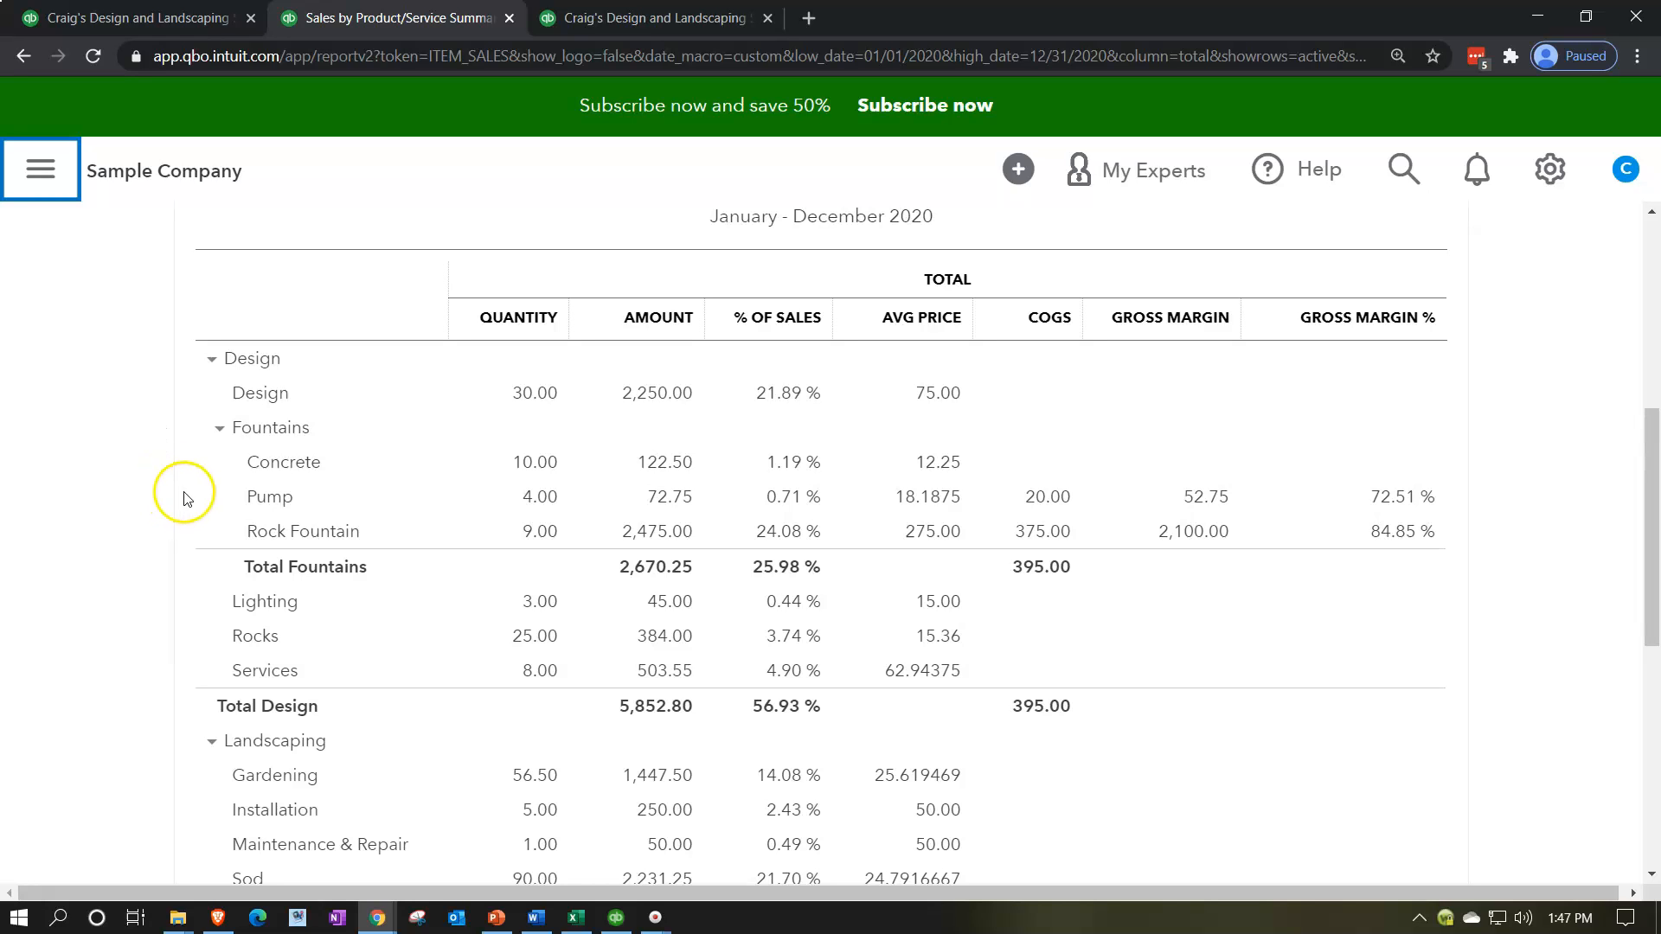
pyautogui.scroll(-2, 178, 488)
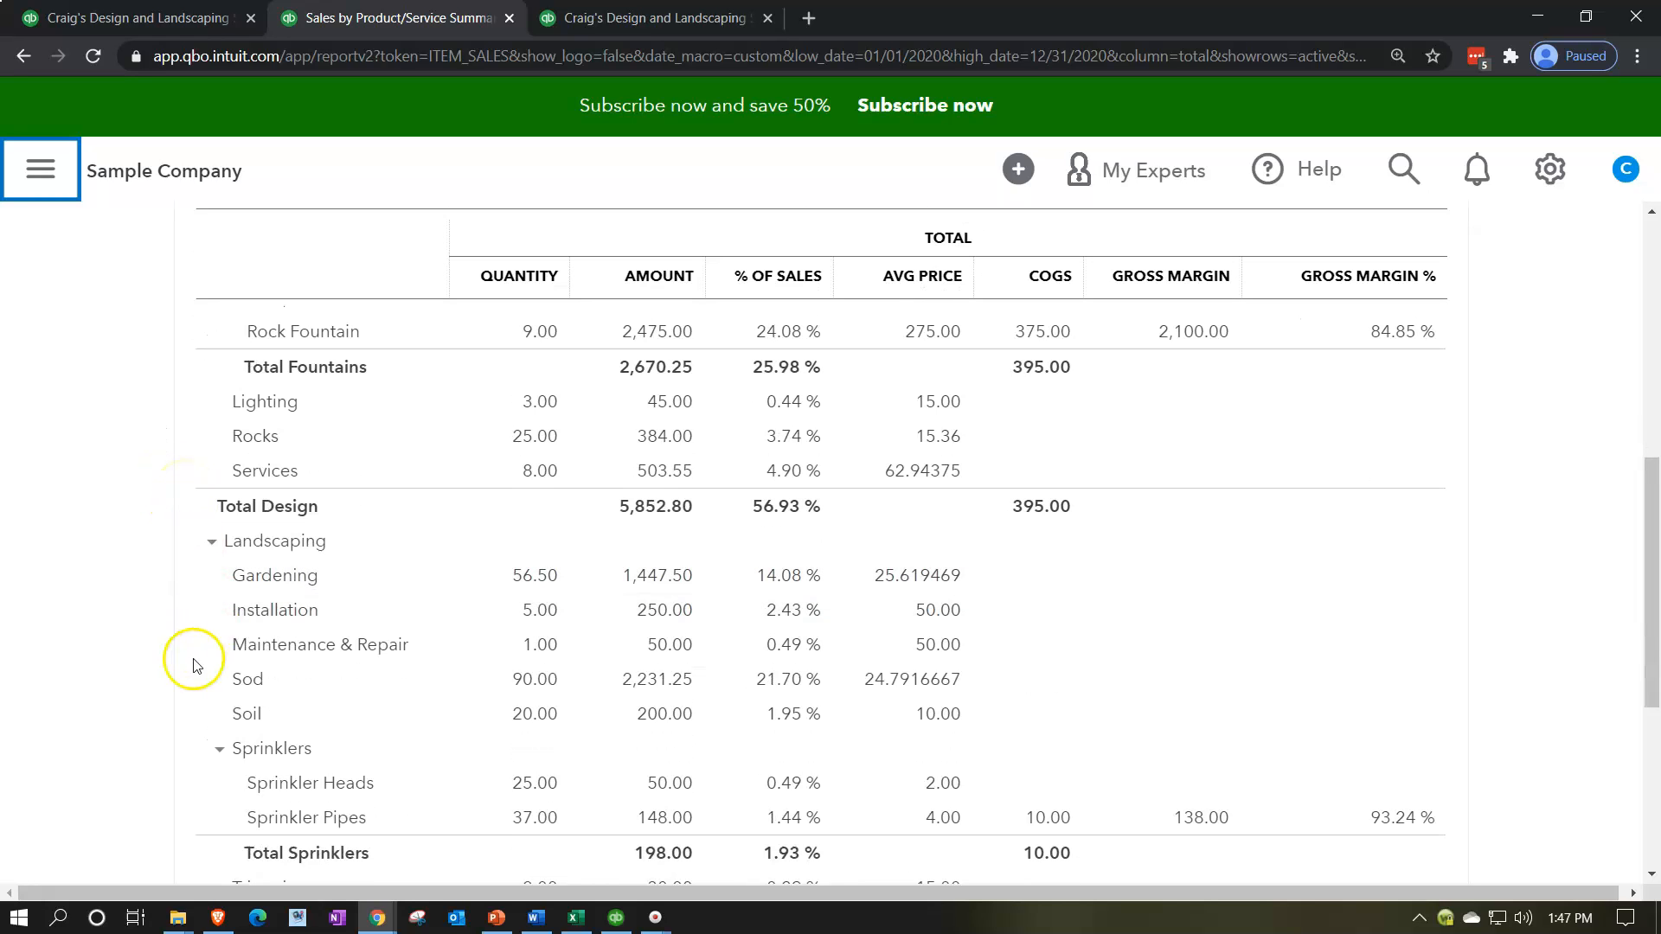
pyautogui.scroll(-2, 178, 726)
pyautogui.scroll(-1, 182, 729)
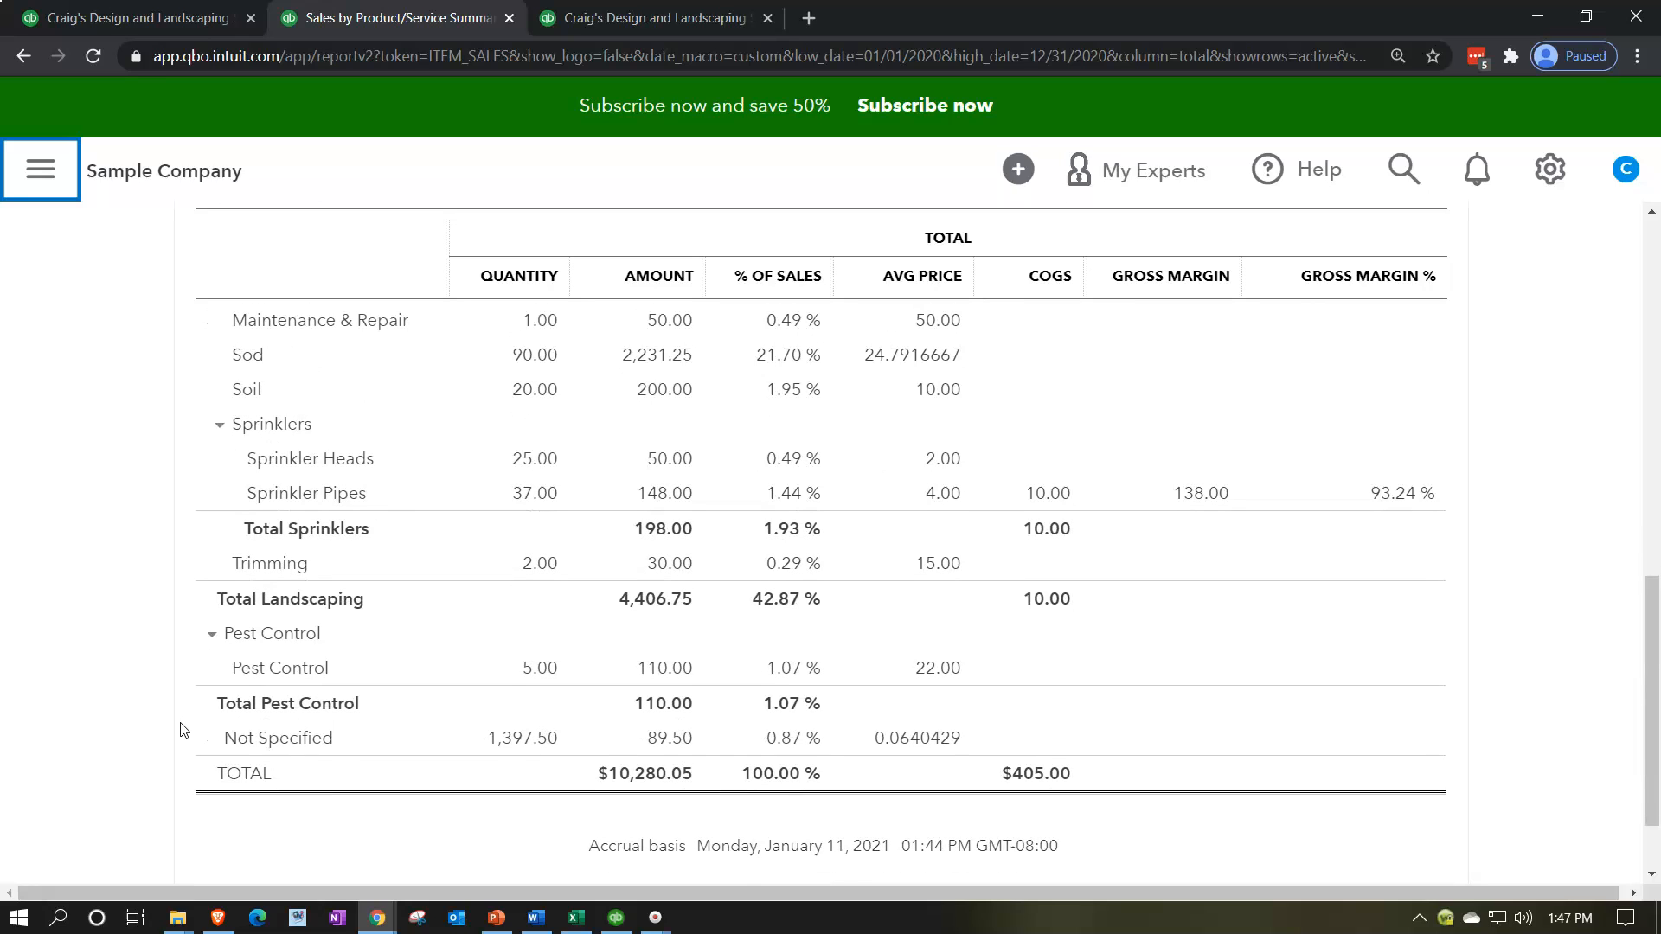
pyautogui.click(315, 615)
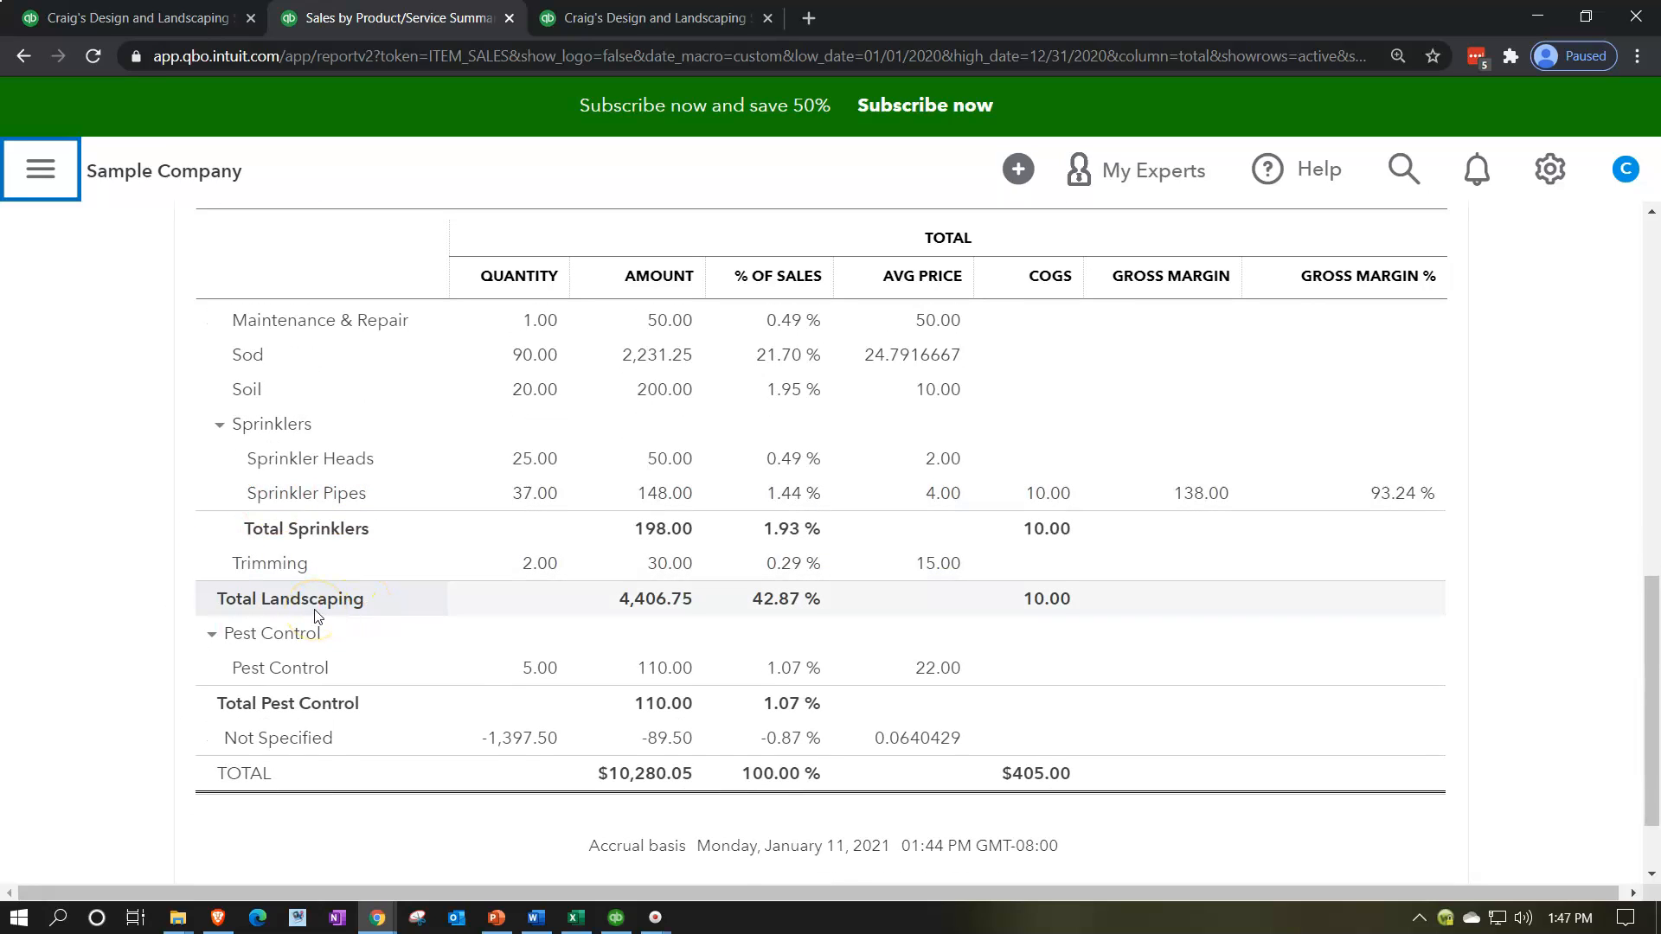
# Step: Switch to the Financial Stmt 1.xlsx workbook in Excel and add a blank worksheet after Sales by Cust
pyautogui.click(576, 918)
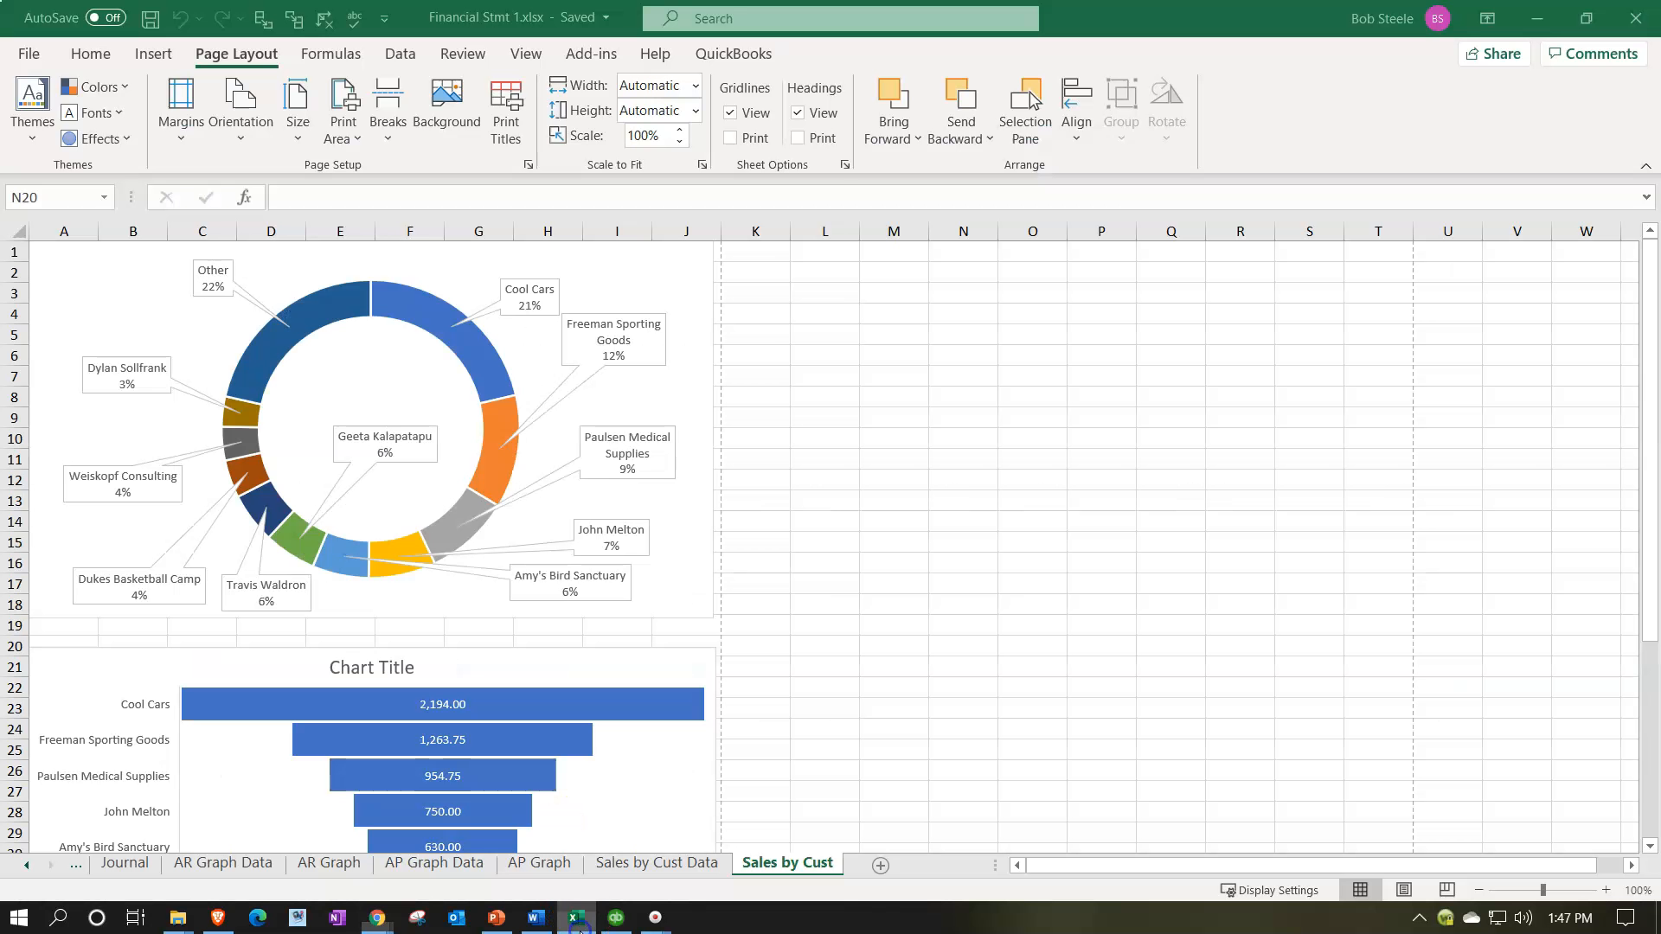
pyautogui.click(881, 866)
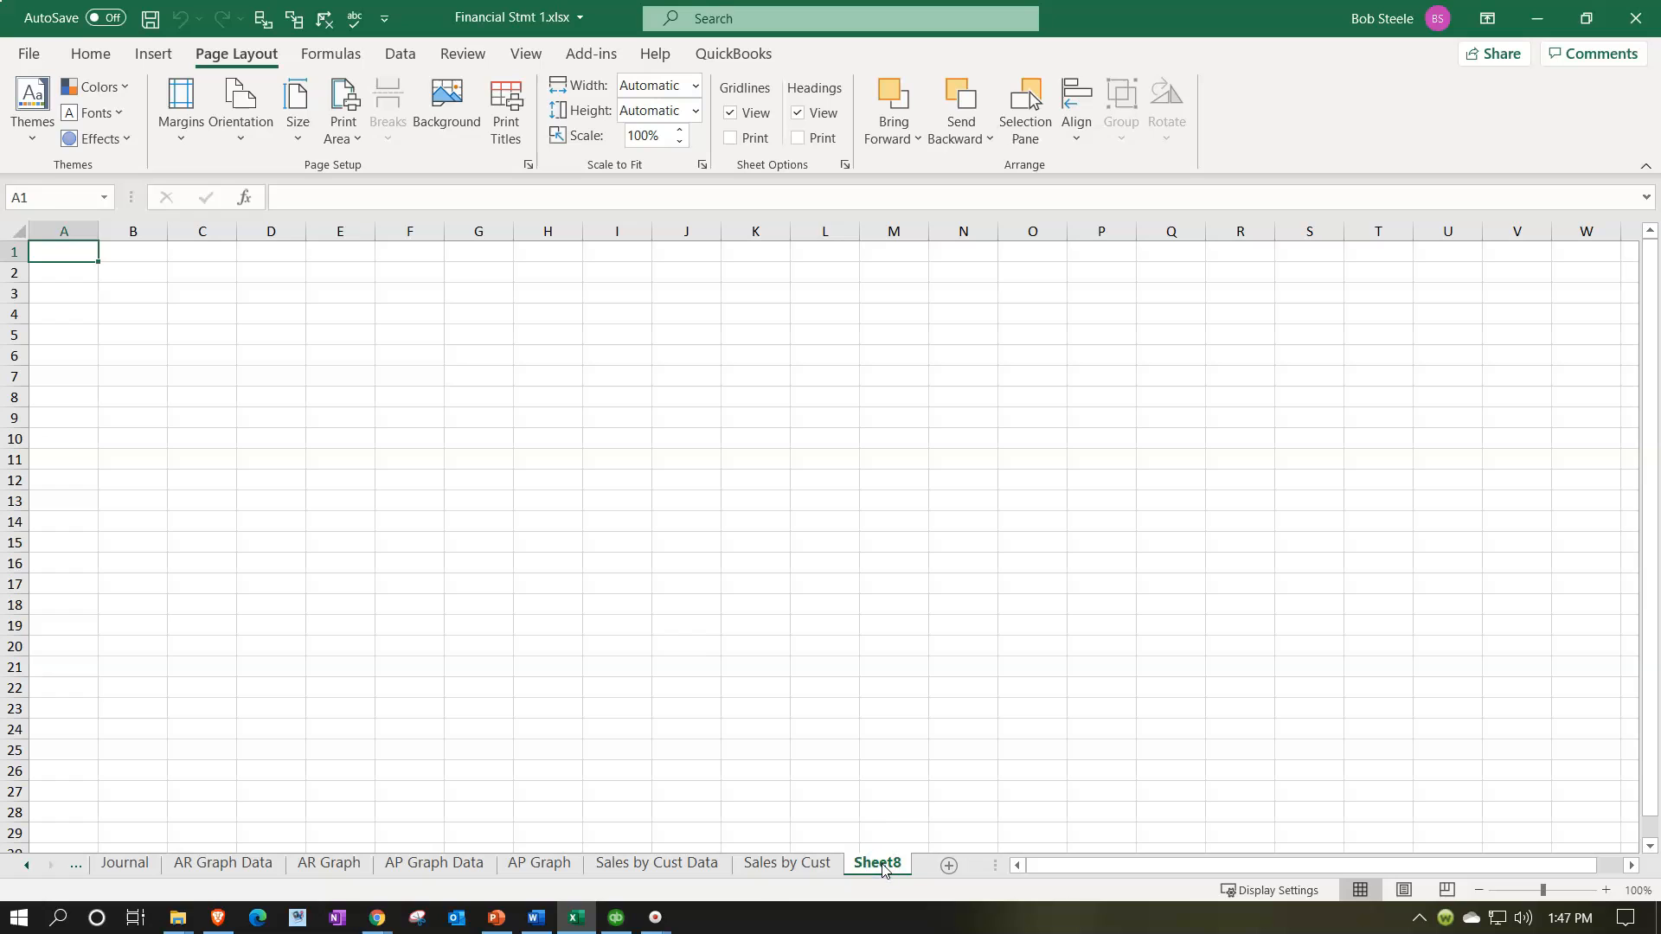
pyautogui.click(632, 577)
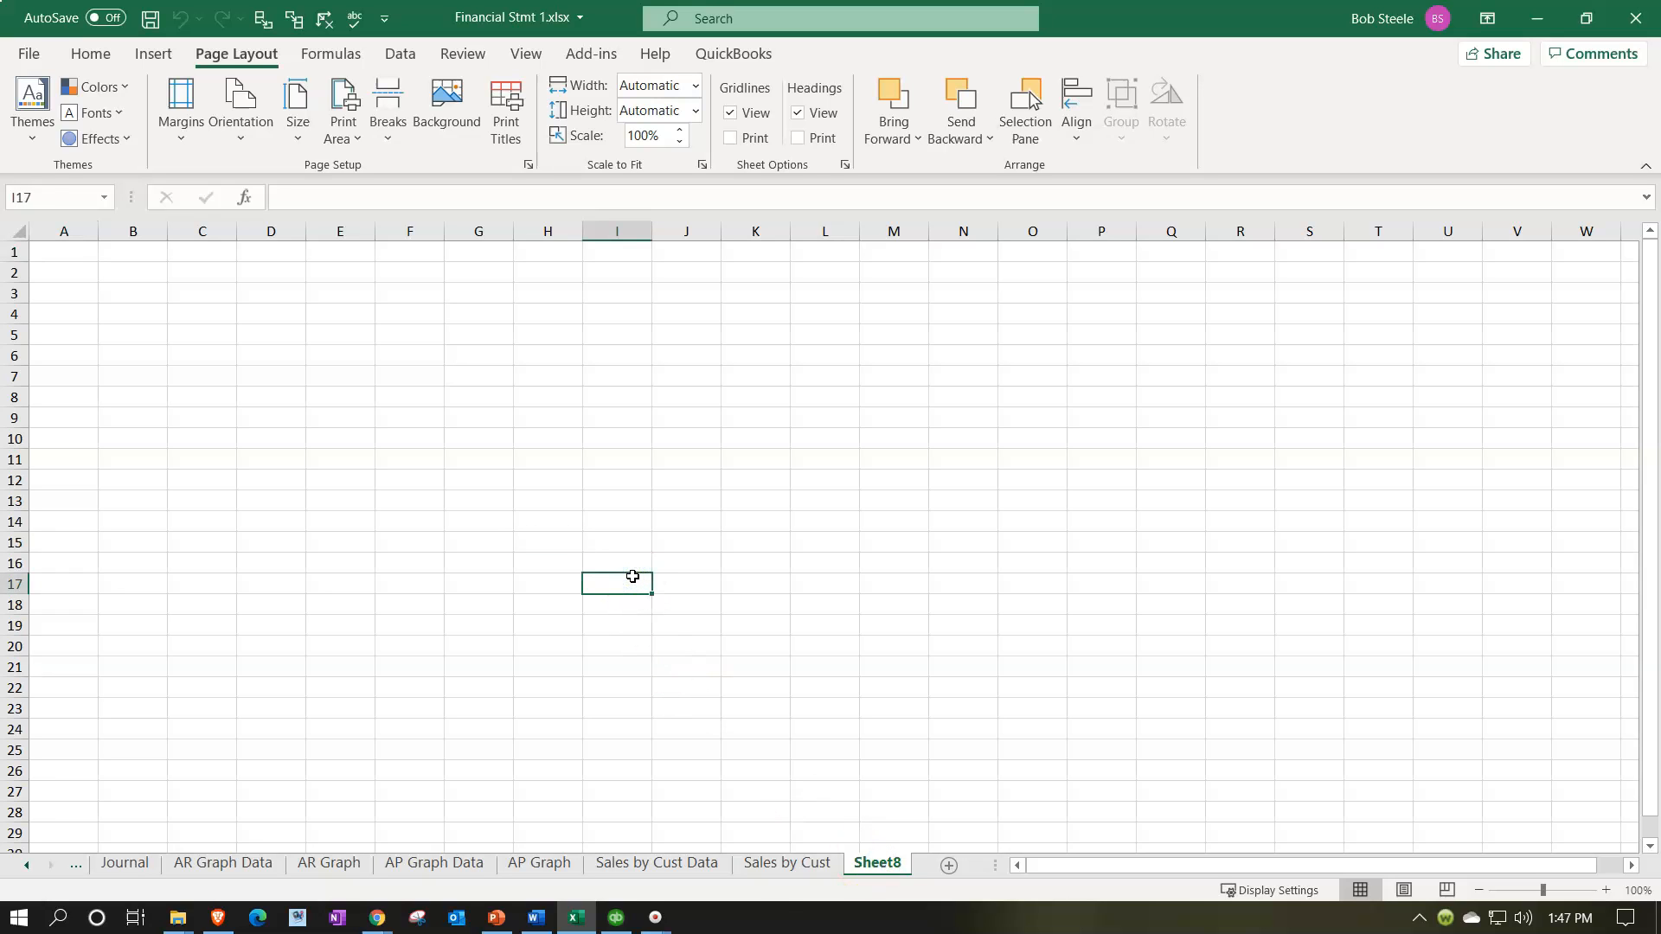
# Step: Return to QuickBooks in the browser, export the Sales by Product/Service Summary to Excel, and open the downloaded workbook for editing
pyautogui.click(576, 917)
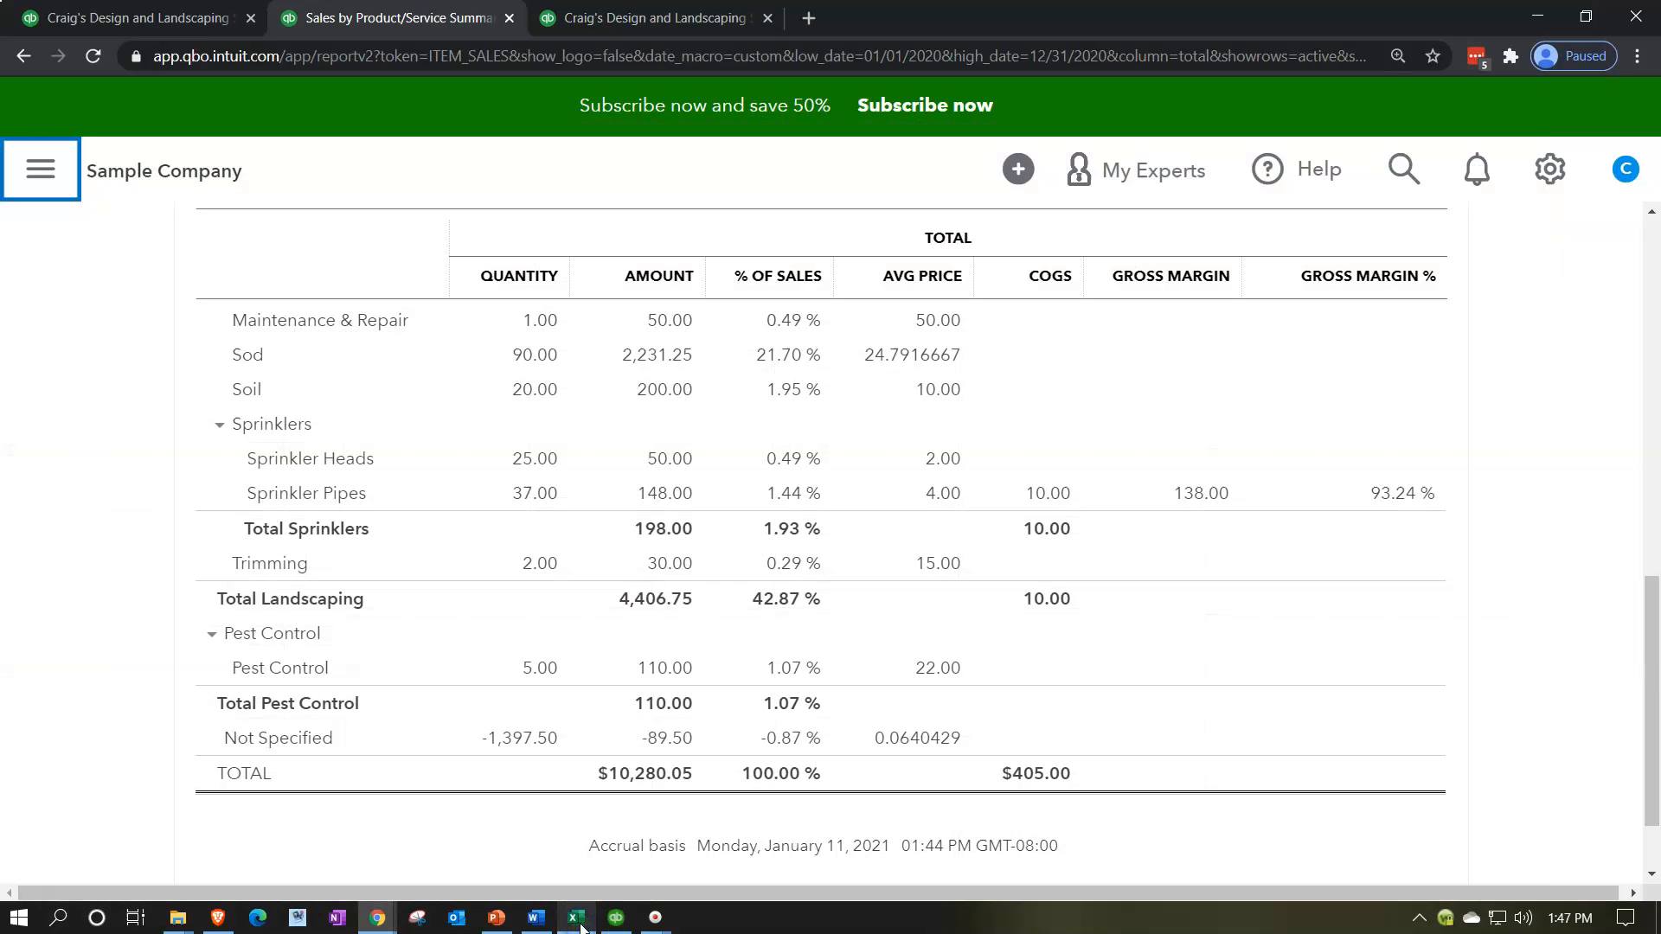
pyautogui.scroll(12, 1301, 406)
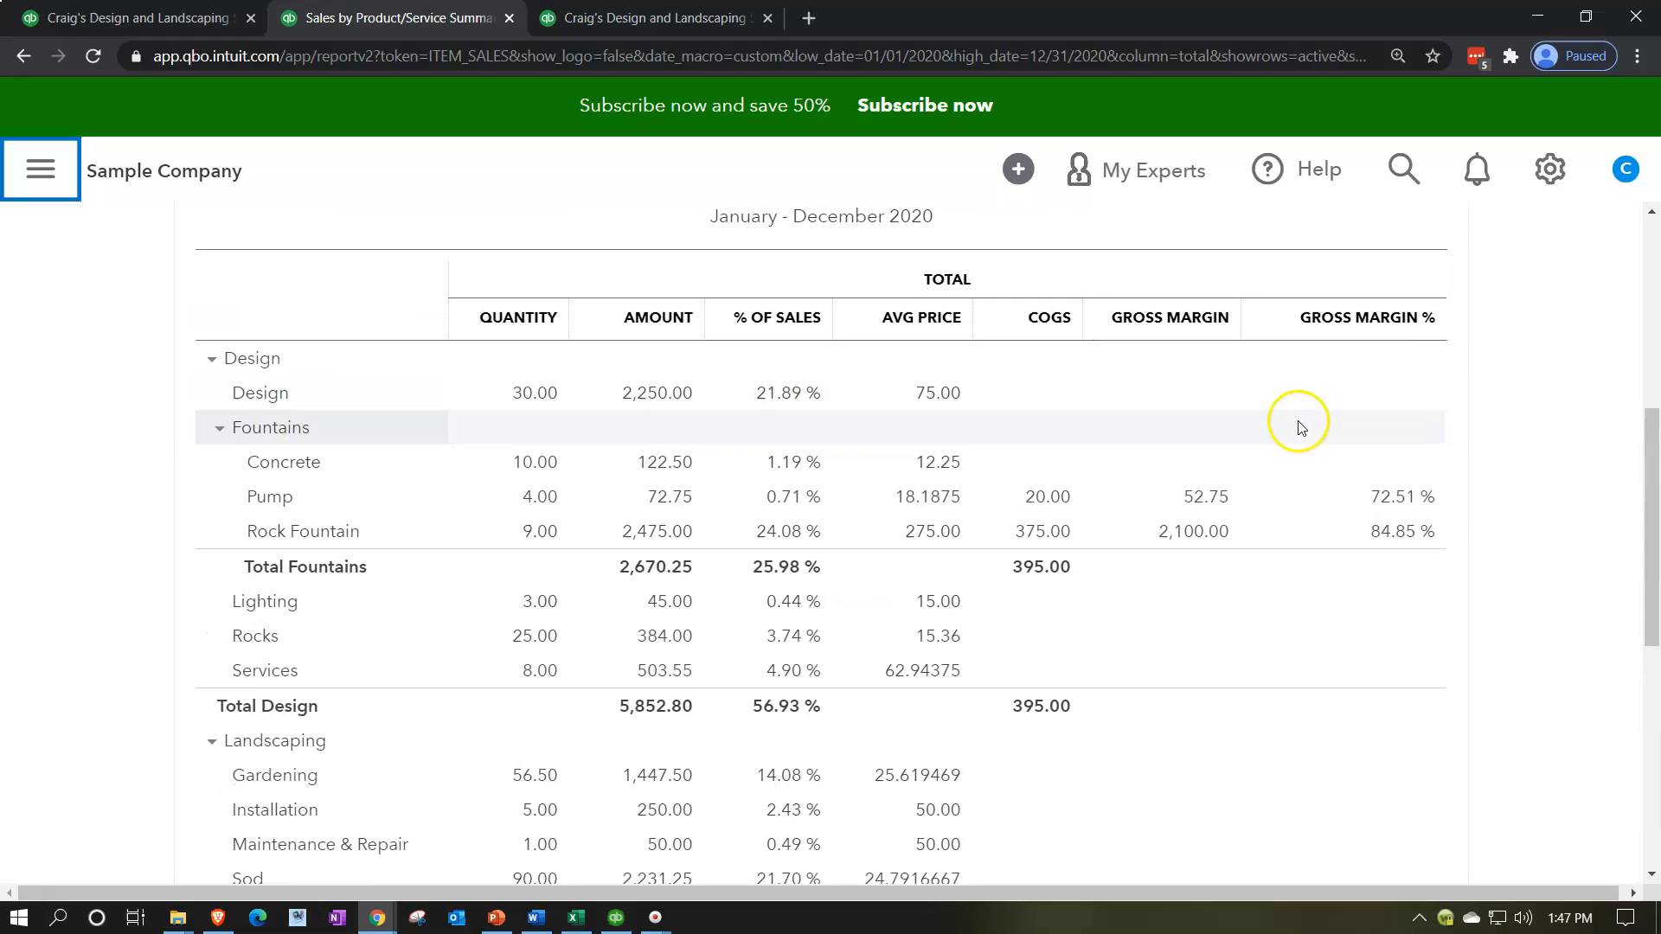
pyautogui.click(1393, 475)
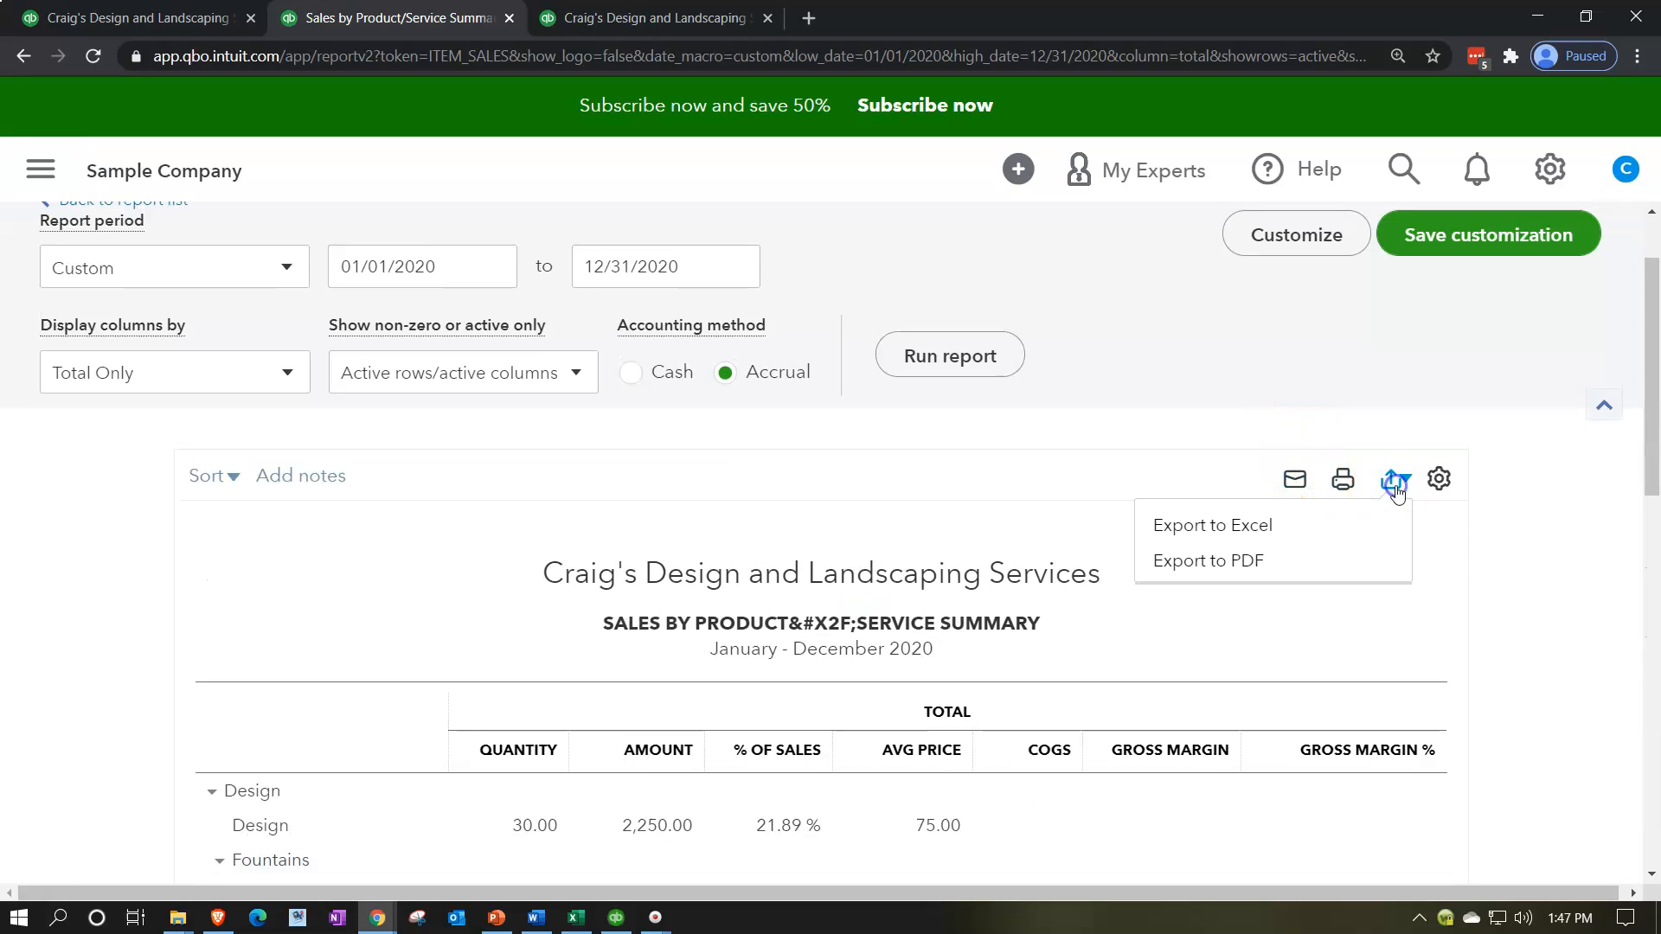
pyautogui.click(1312, 539)
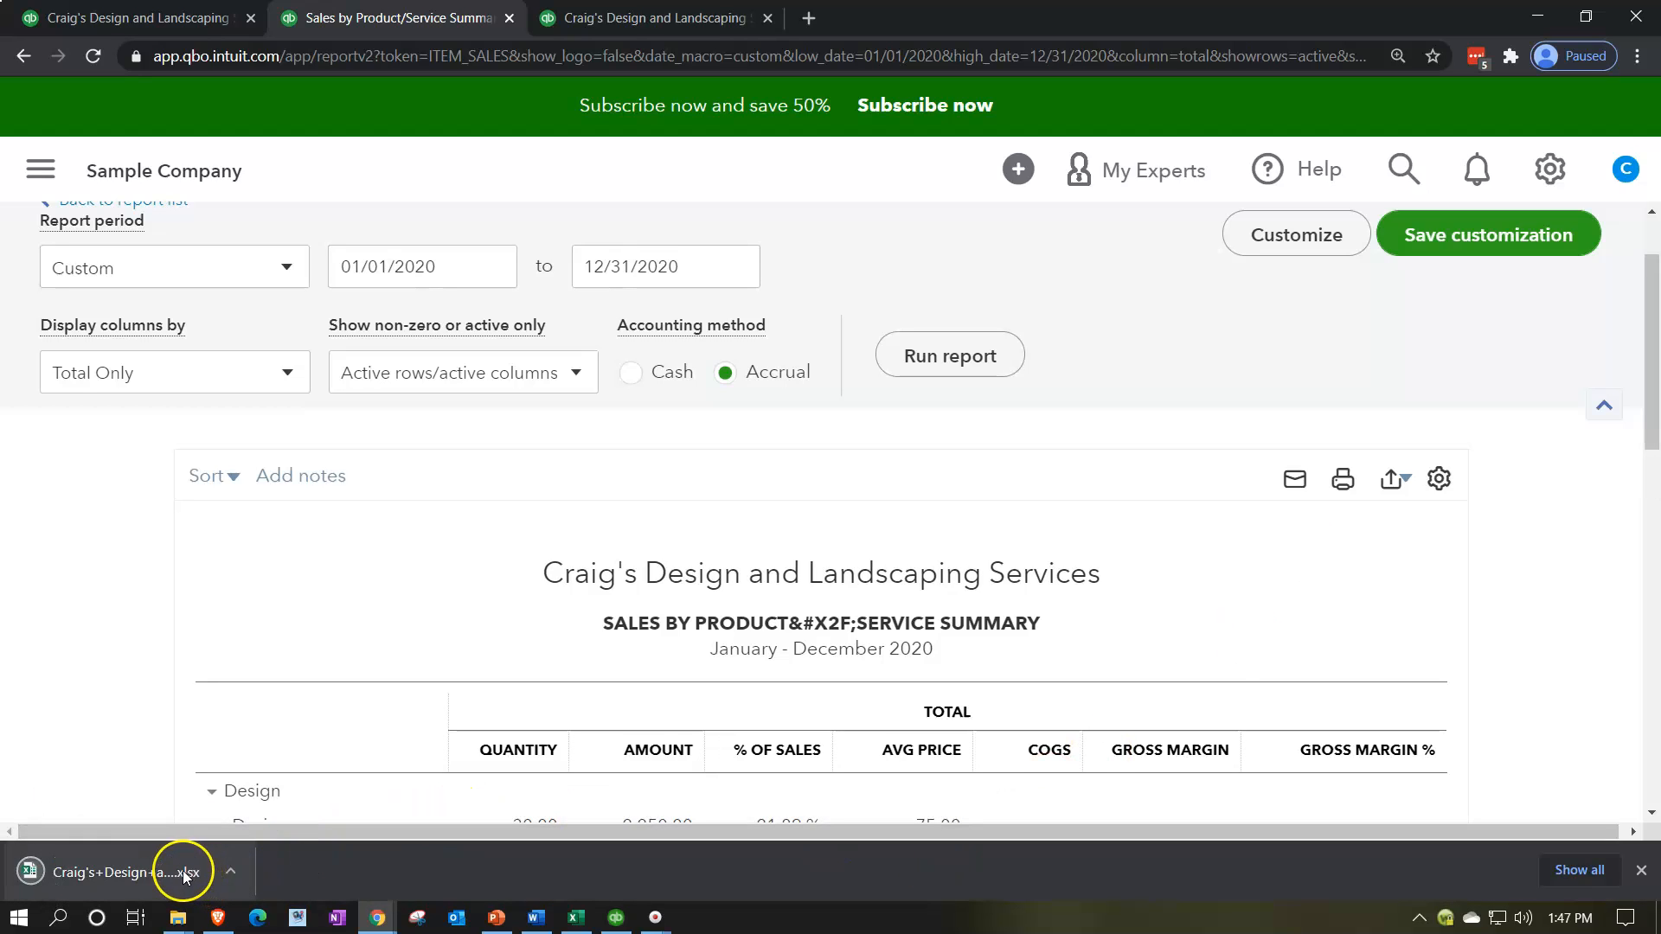
pyautogui.click(183, 872)
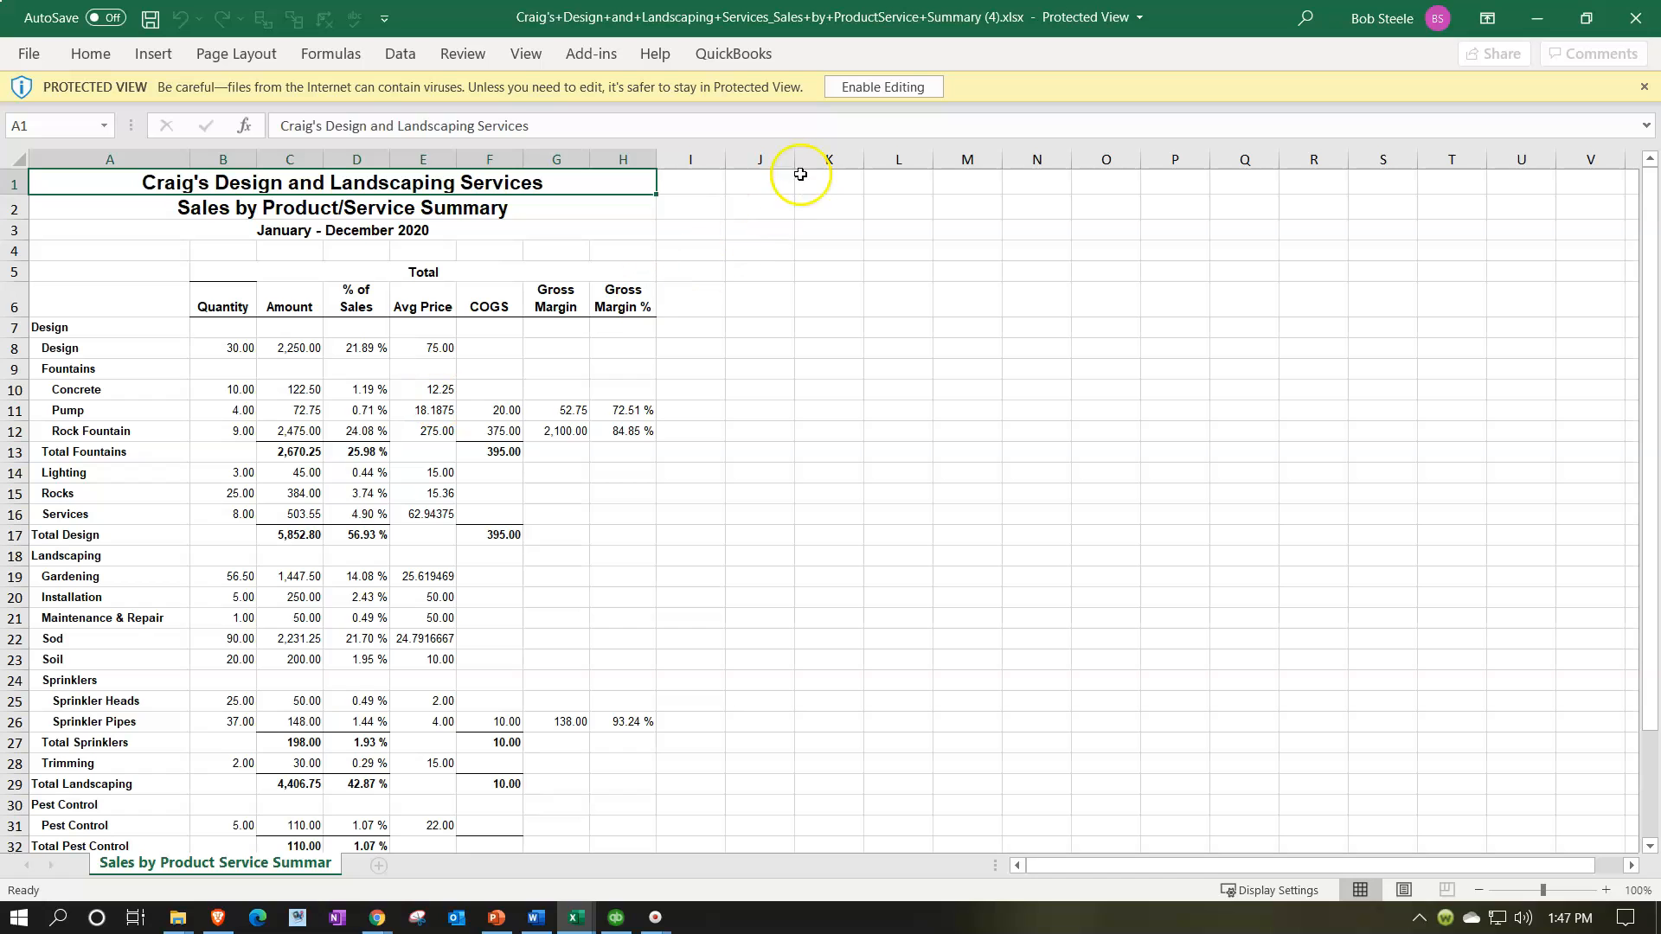
pyautogui.click(873, 87)
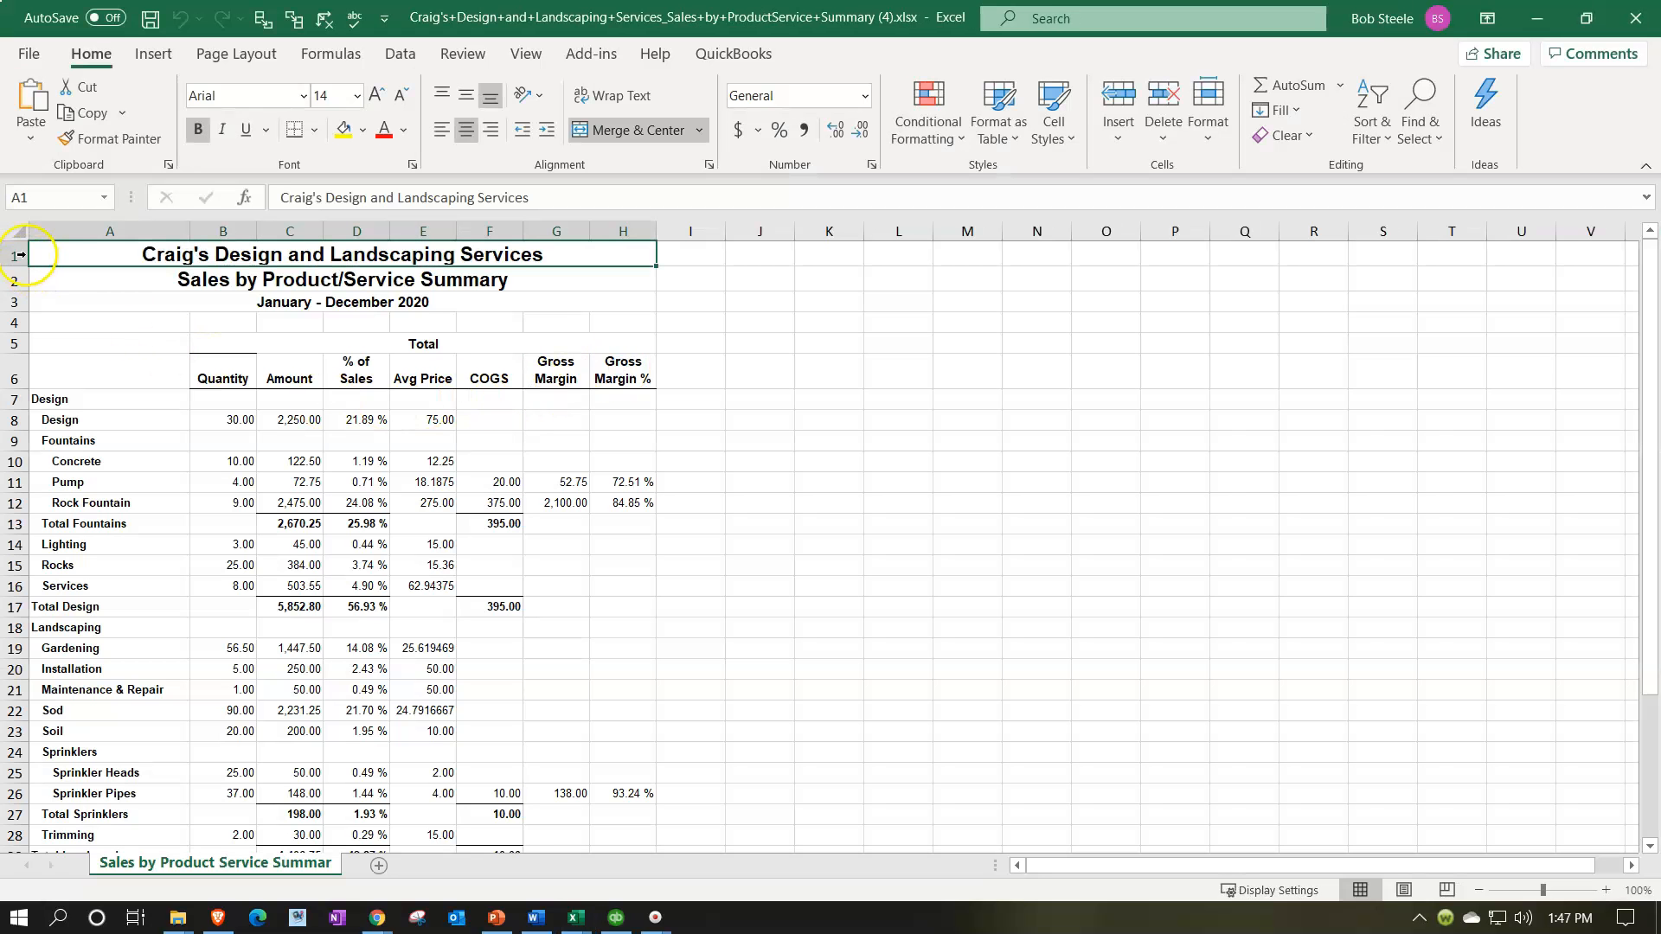
# Step: Copy the entire exported report sheet into the new worksheet of Financial Stmt 1.xlsx, starting at cell A1
pyautogui.click(20, 235)
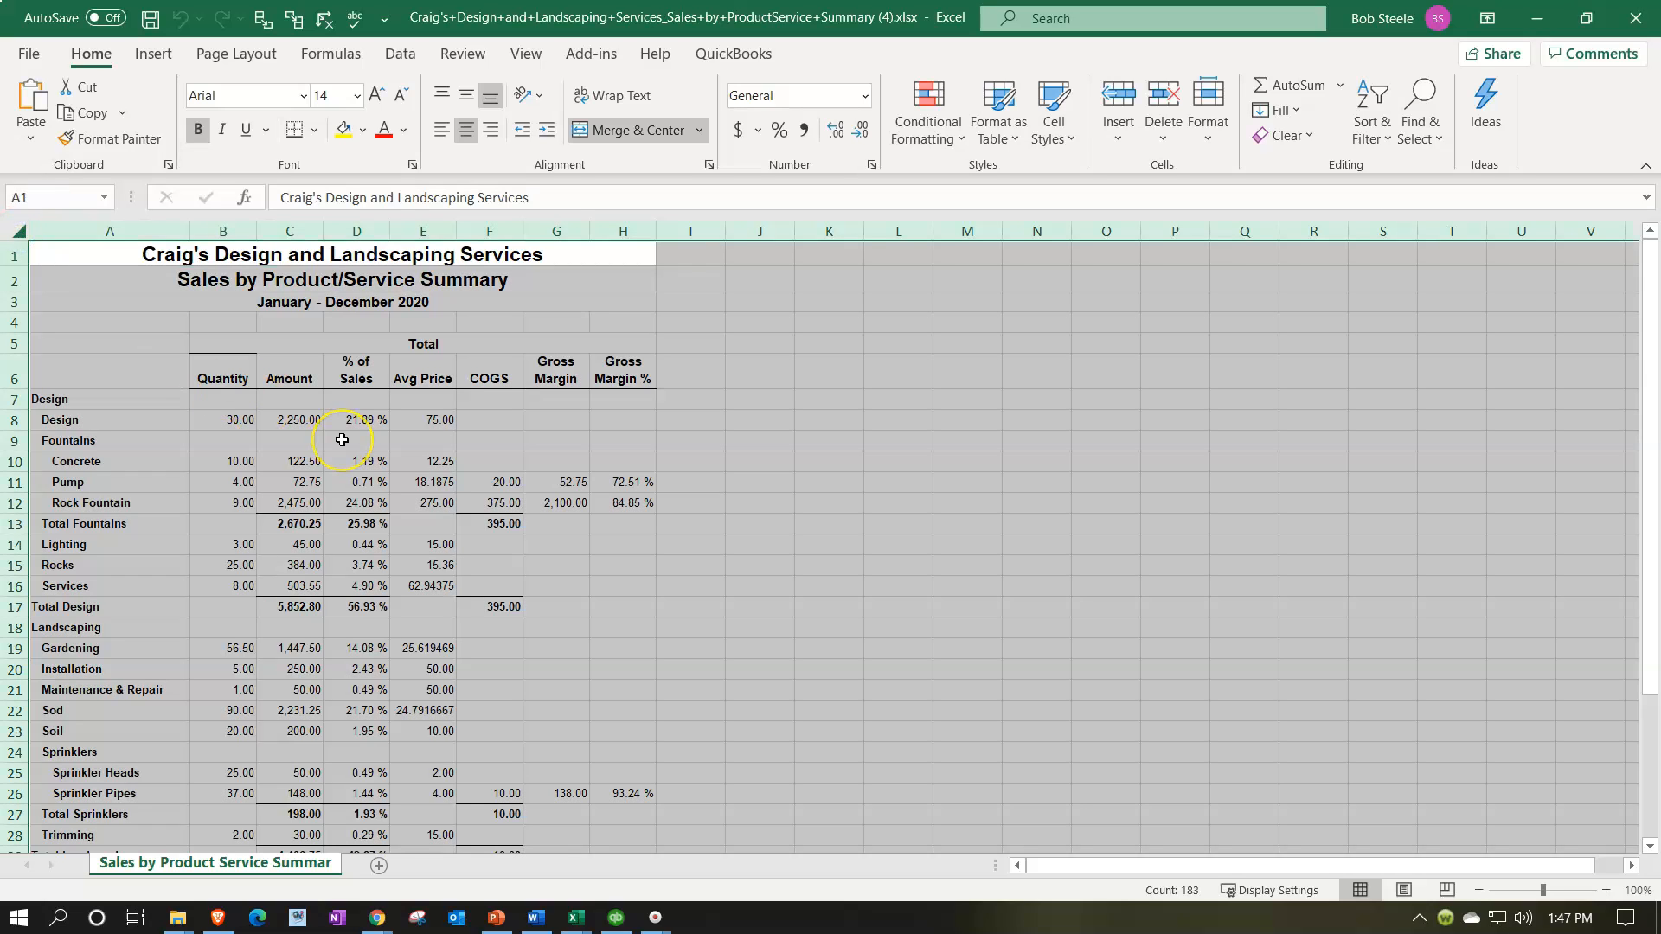
pyautogui.hotkey('ctrl', 'c')
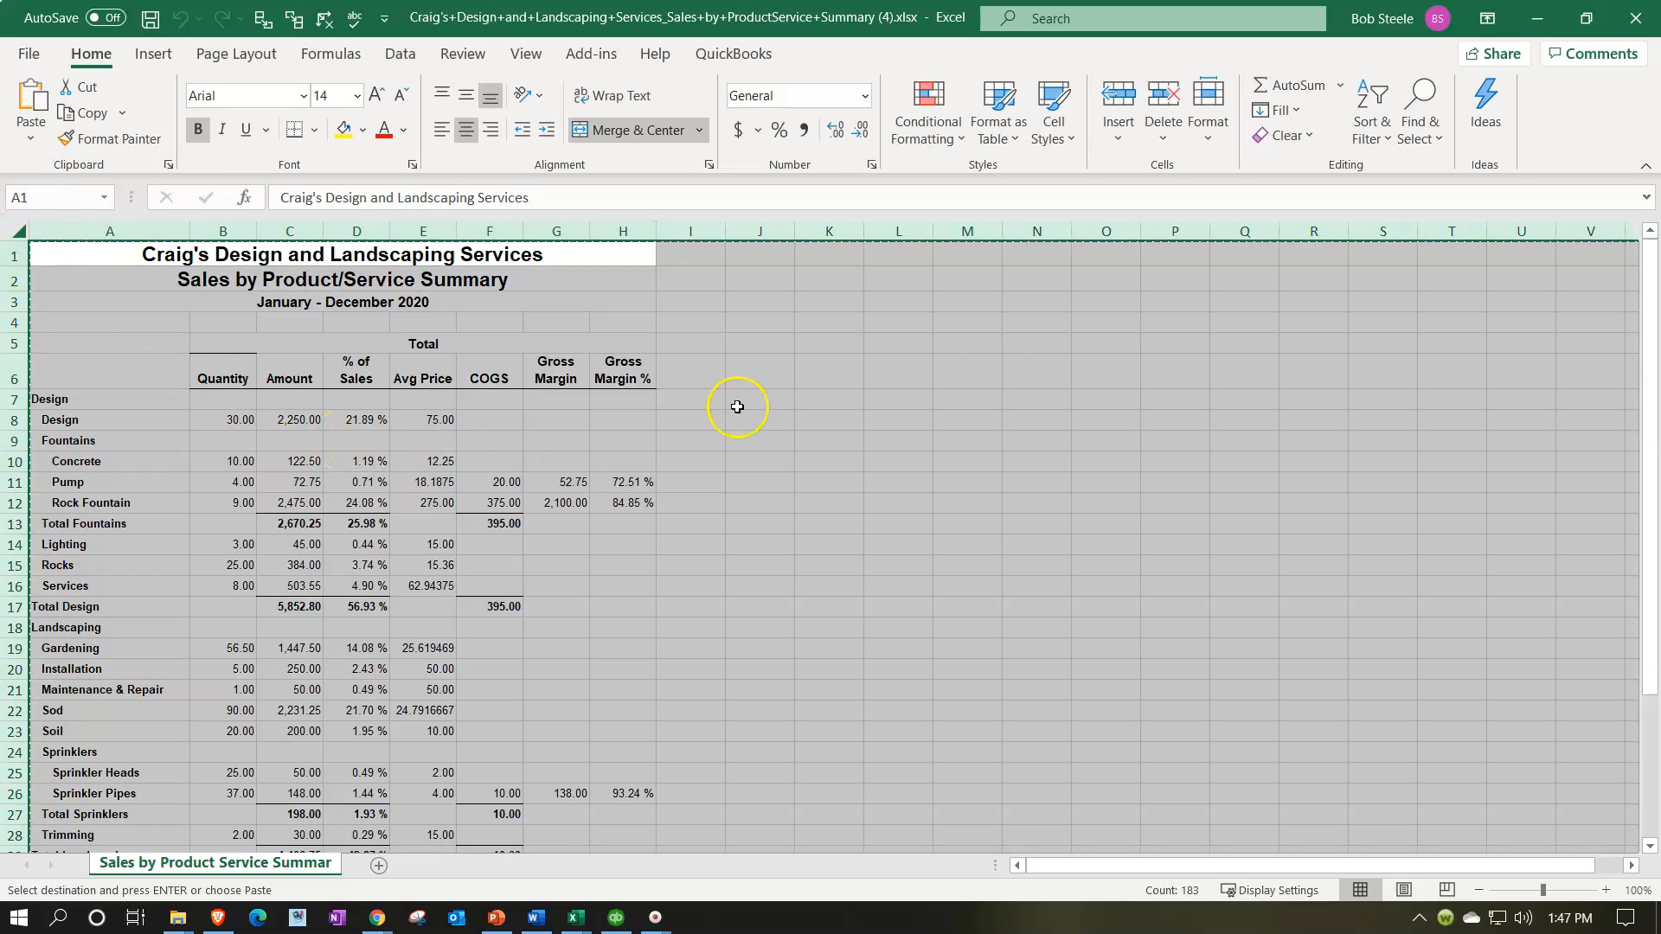
pyautogui.click(1536, 19)
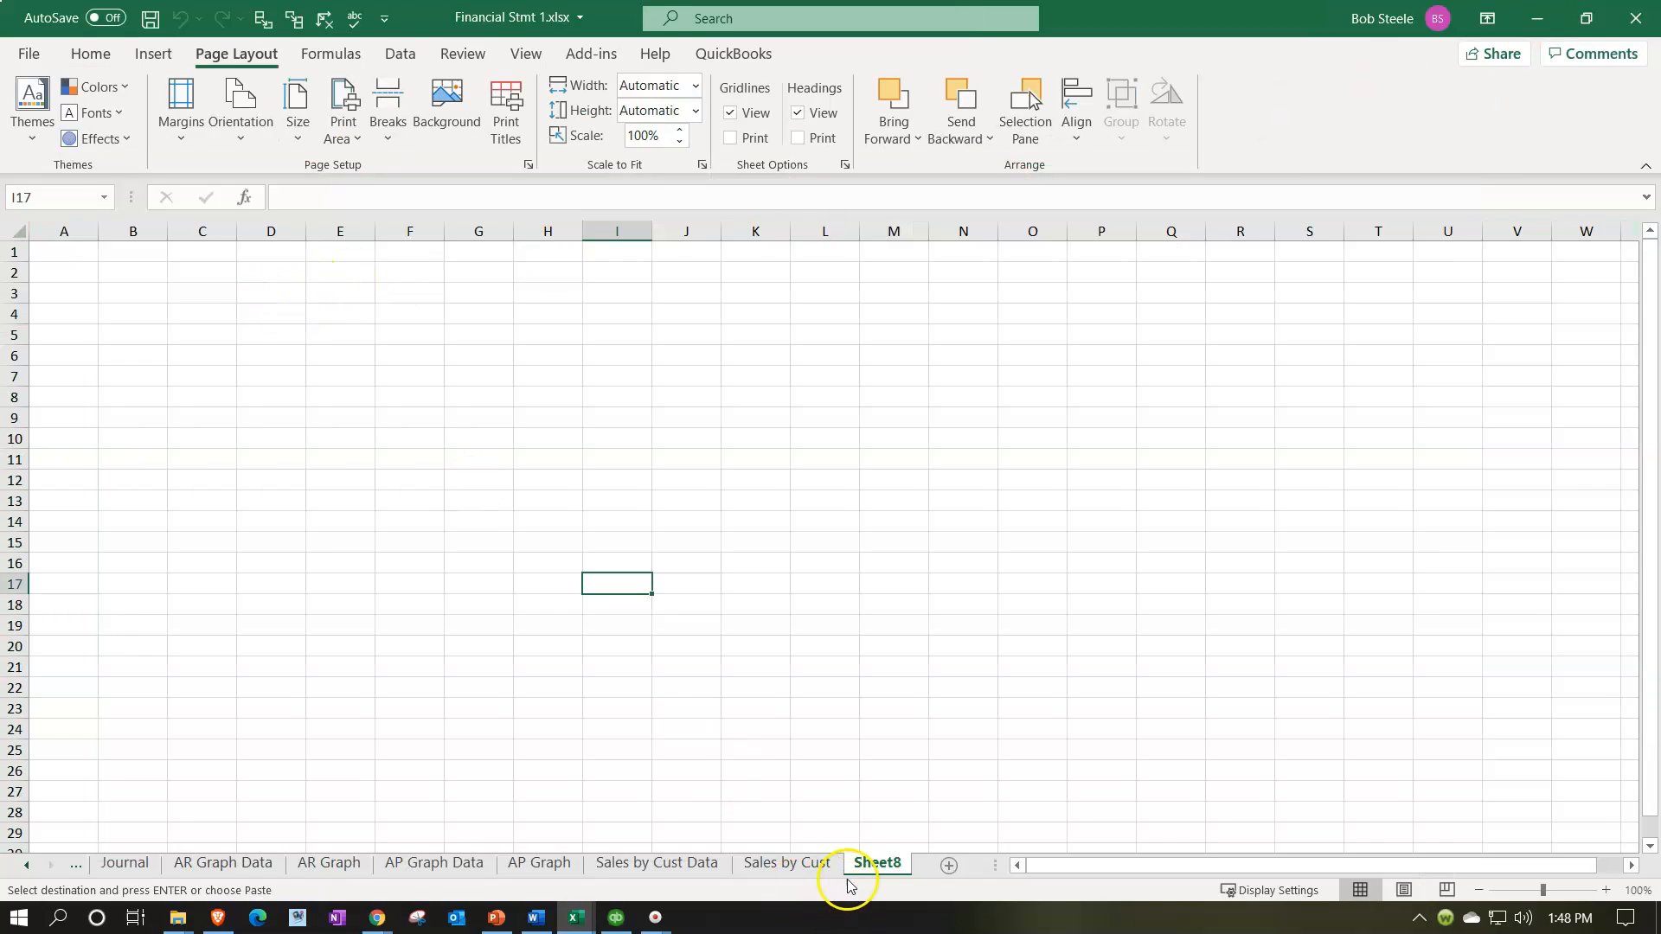
pyautogui.click(64, 250)
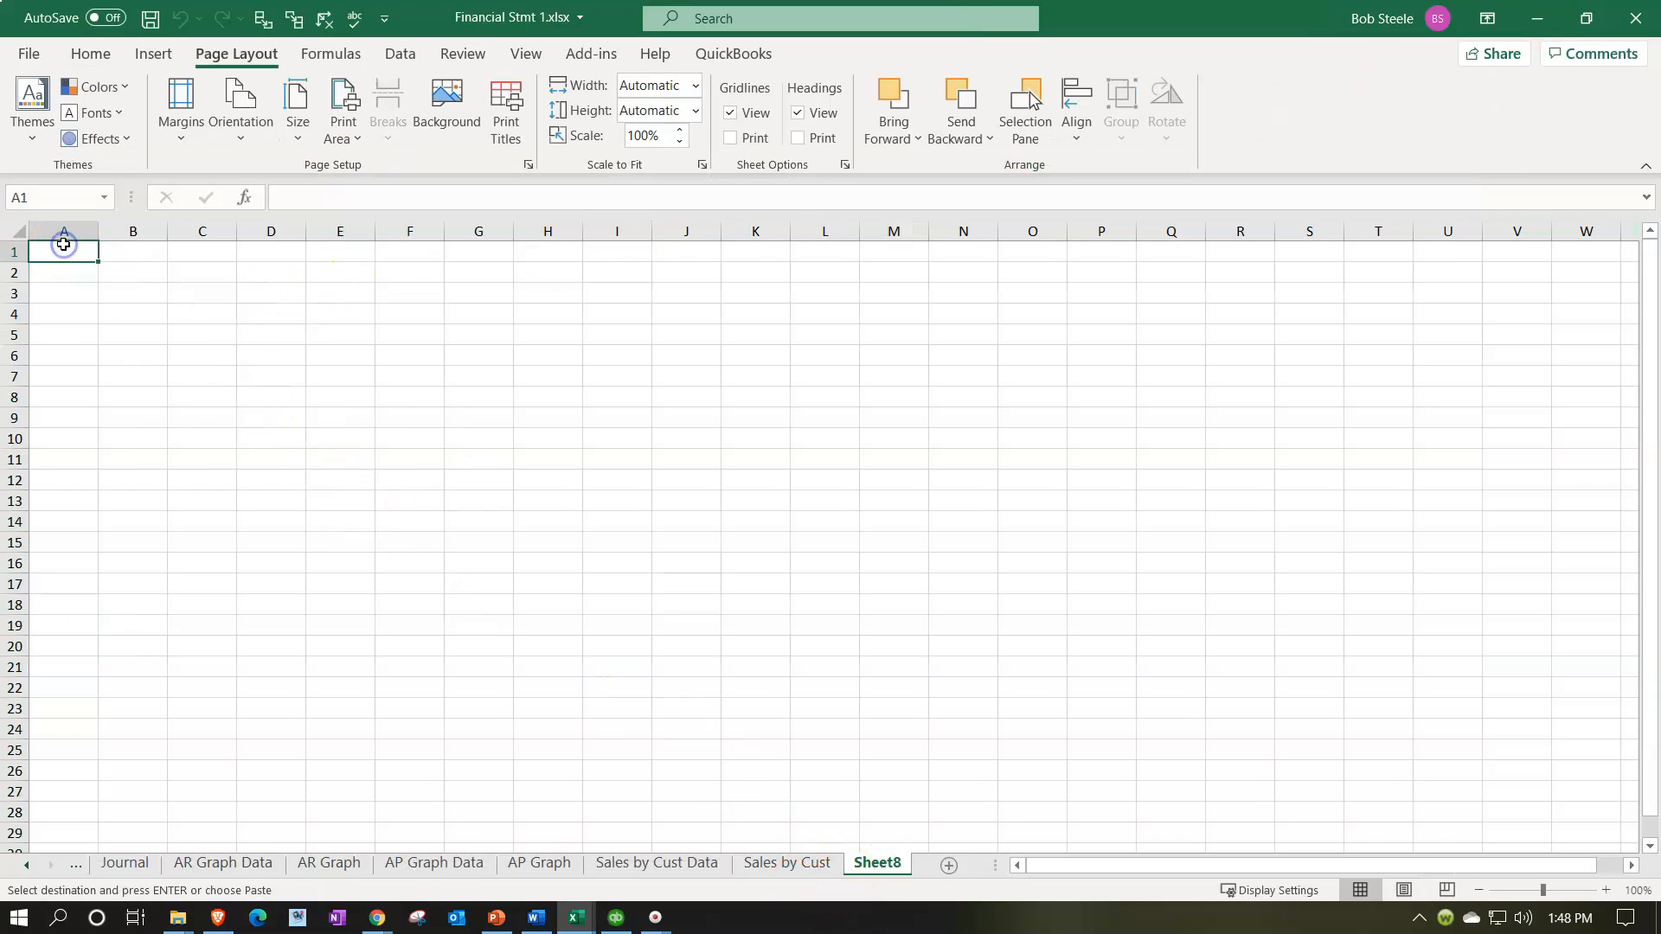
pyautogui.hotkey('ctrl', 'v')
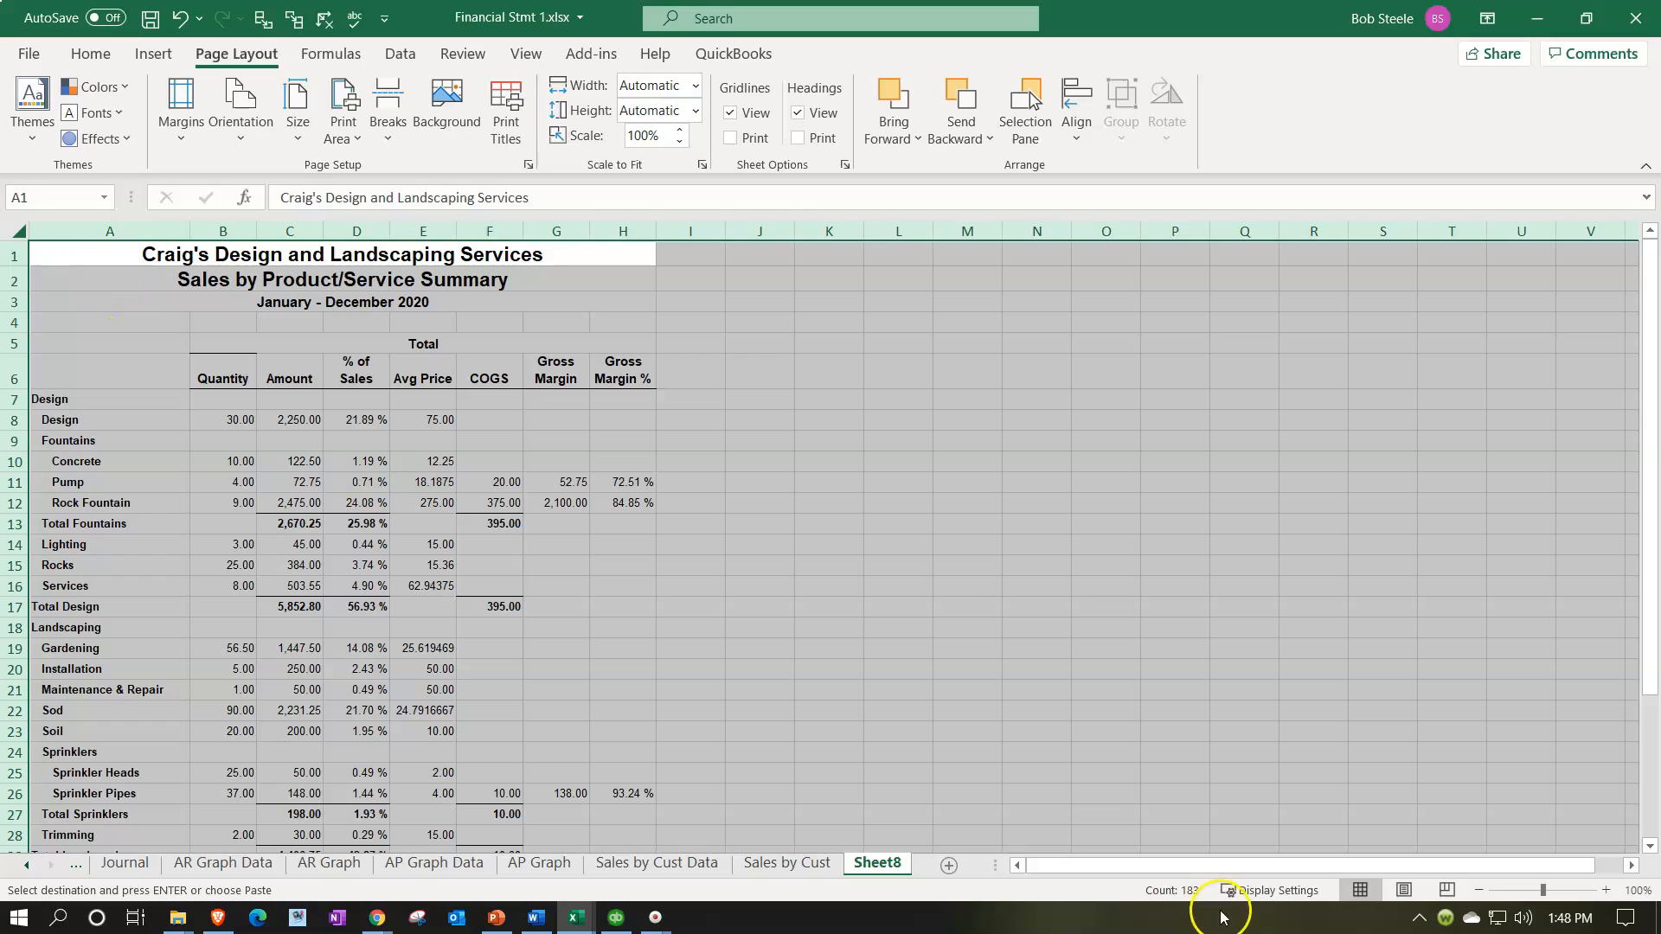
# Step: Rename the new worksheet as Sales by Item Data
pyautogui.doubleClick(892, 864)
pyautogui.write('Sale')
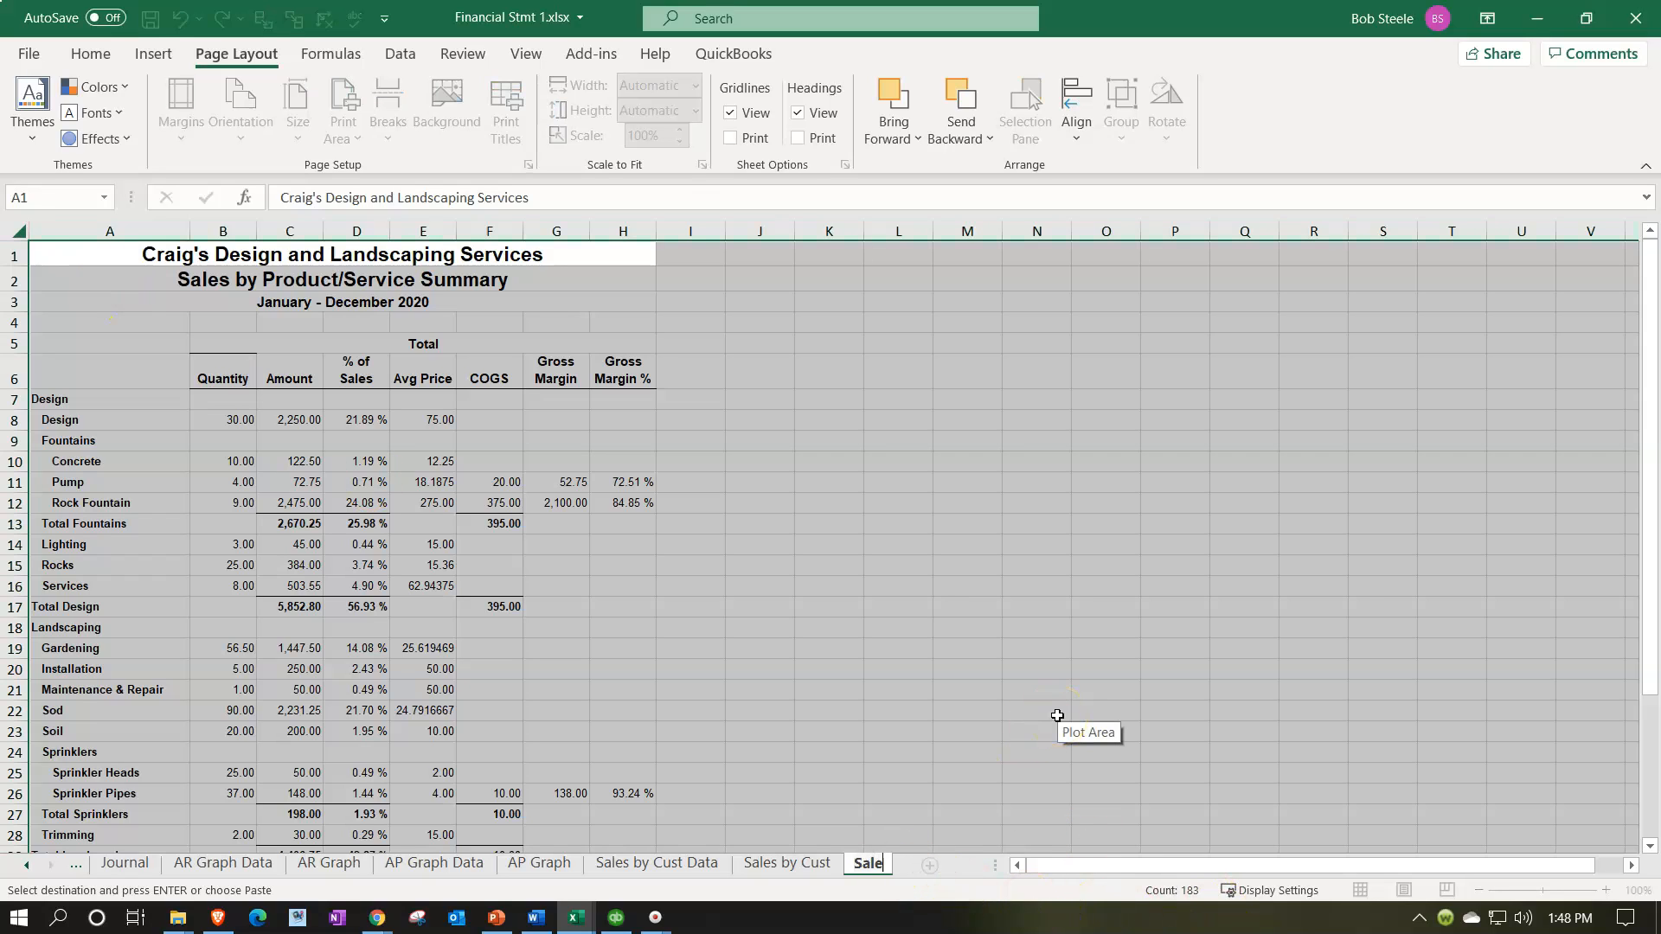
pyautogui.write('s by Item')
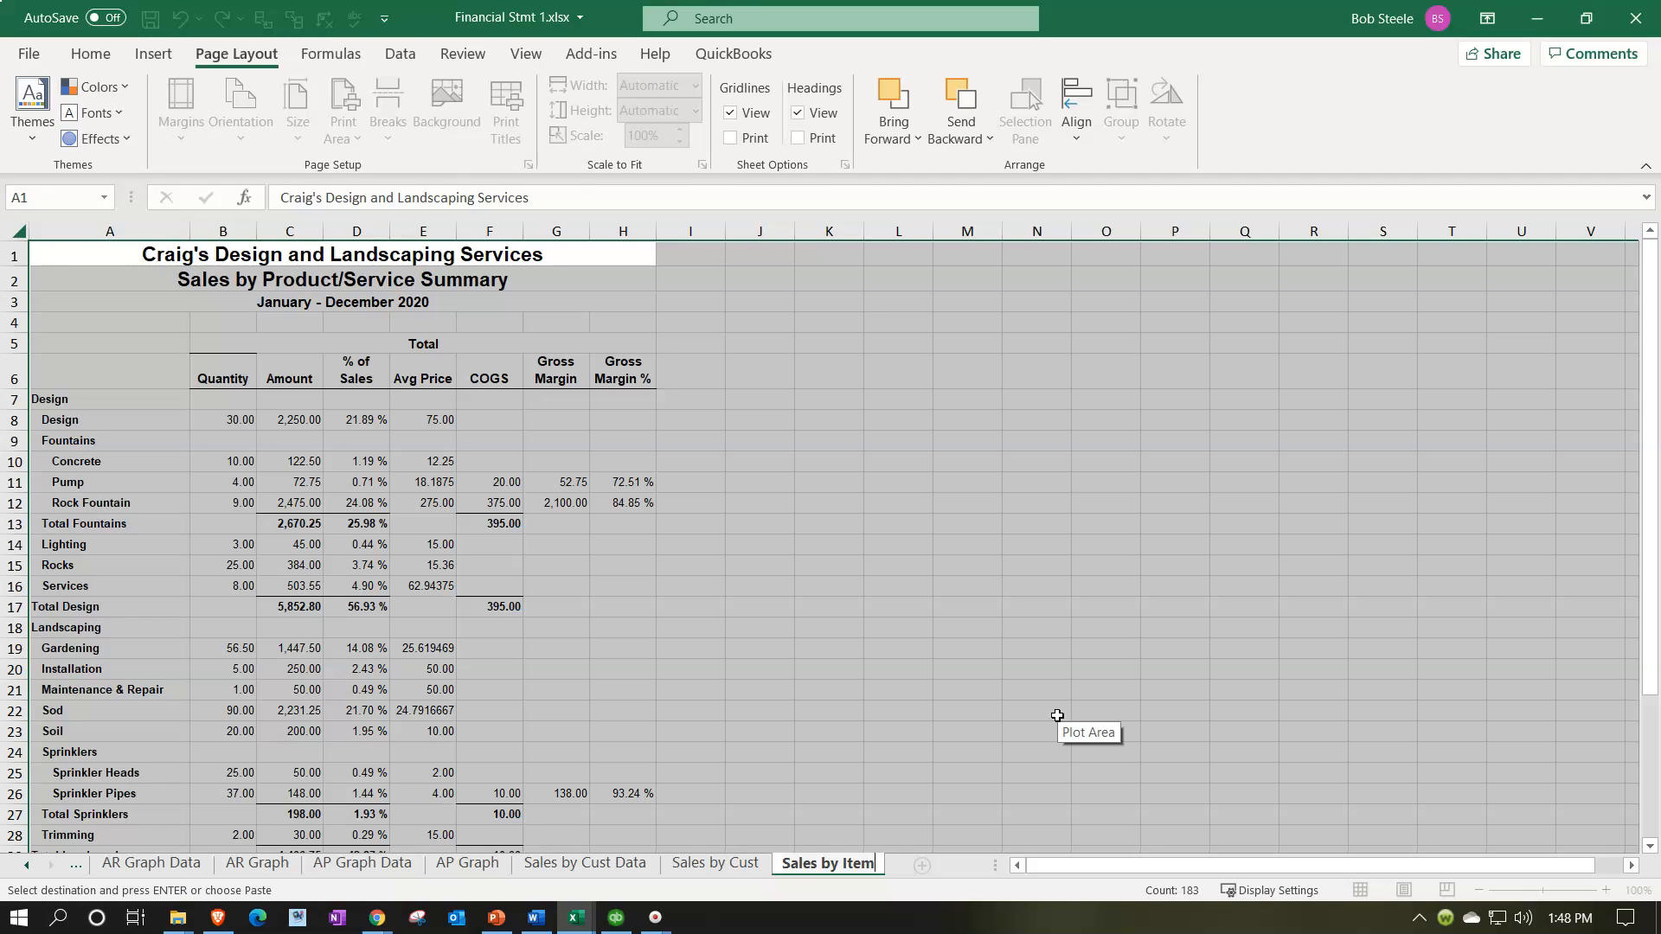
pyautogui.write('Data')
pyautogui.click(663, 504)
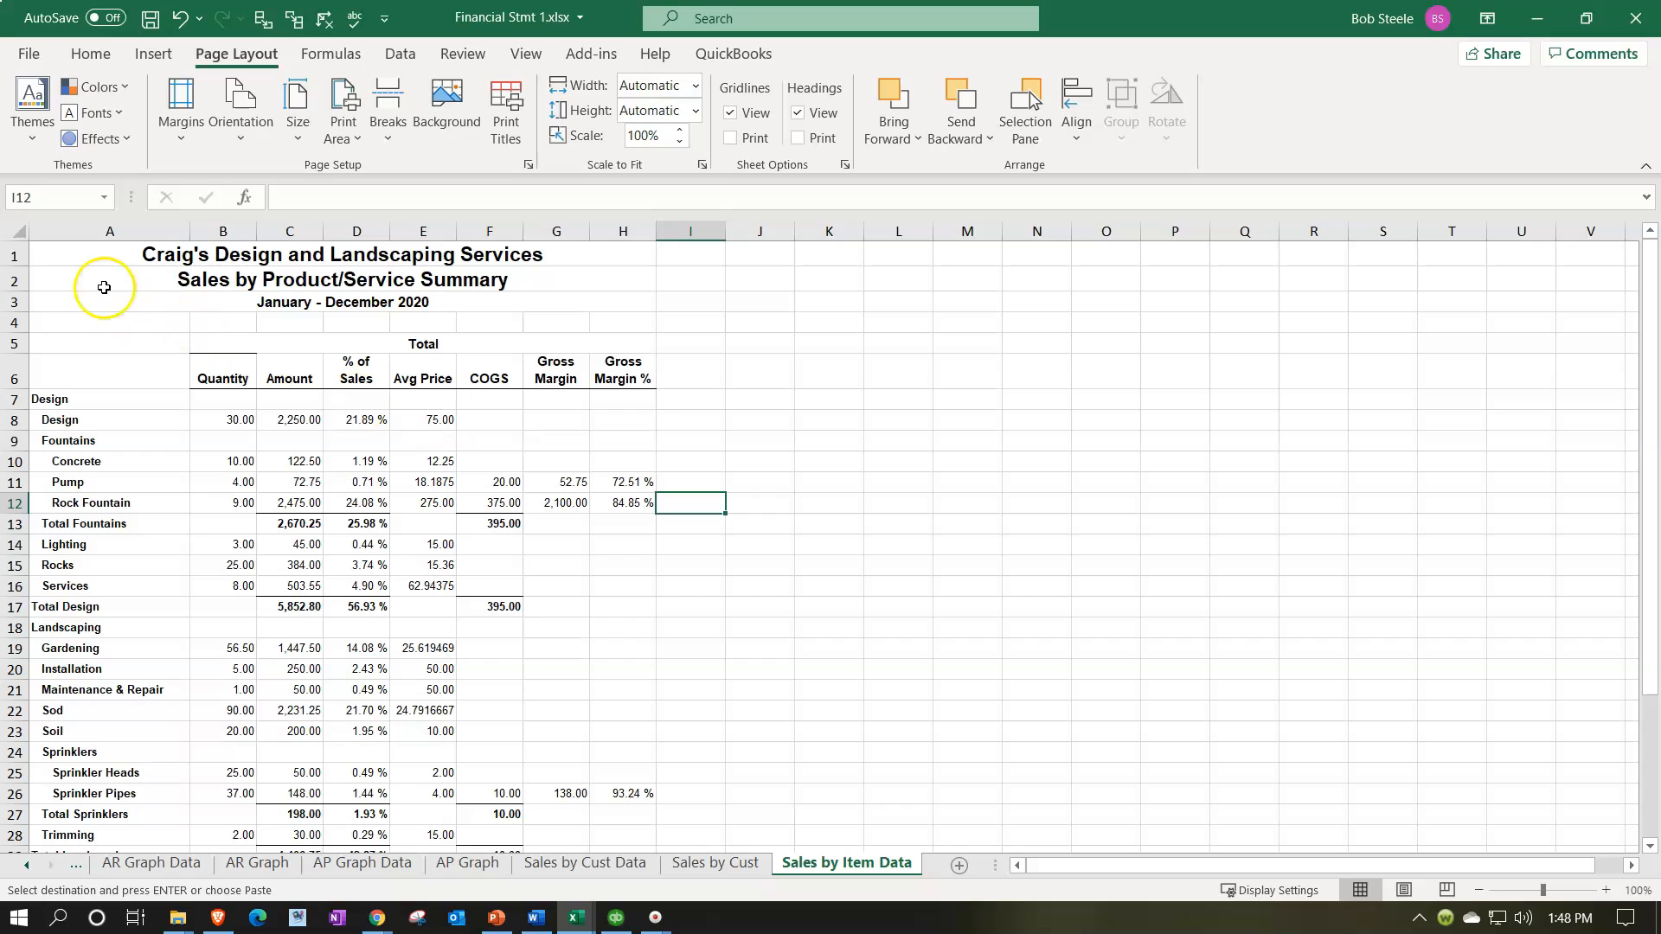
# Step: Delete rows 1 to 5, containing the report titles and the Total heading, from the Sales by Item Data sheet
pyautogui.click(23, 258)
pyautogui.moveTo(23, 258); pyautogui.dragTo(21, 344)
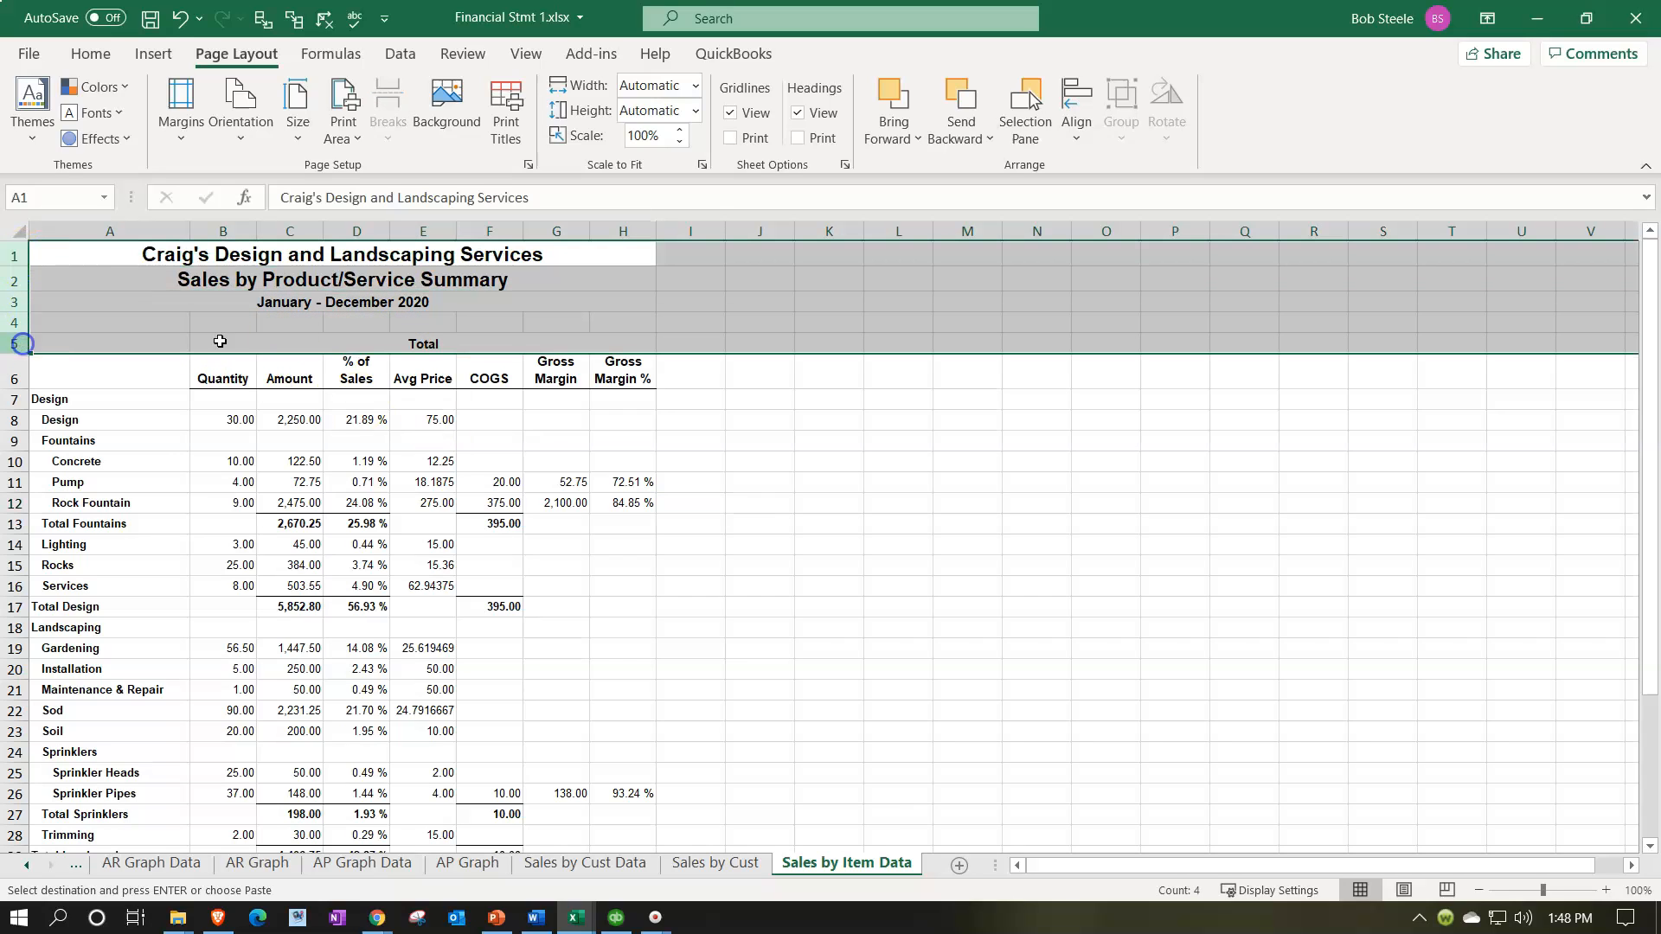
pyautogui.rightClick(620, 297)
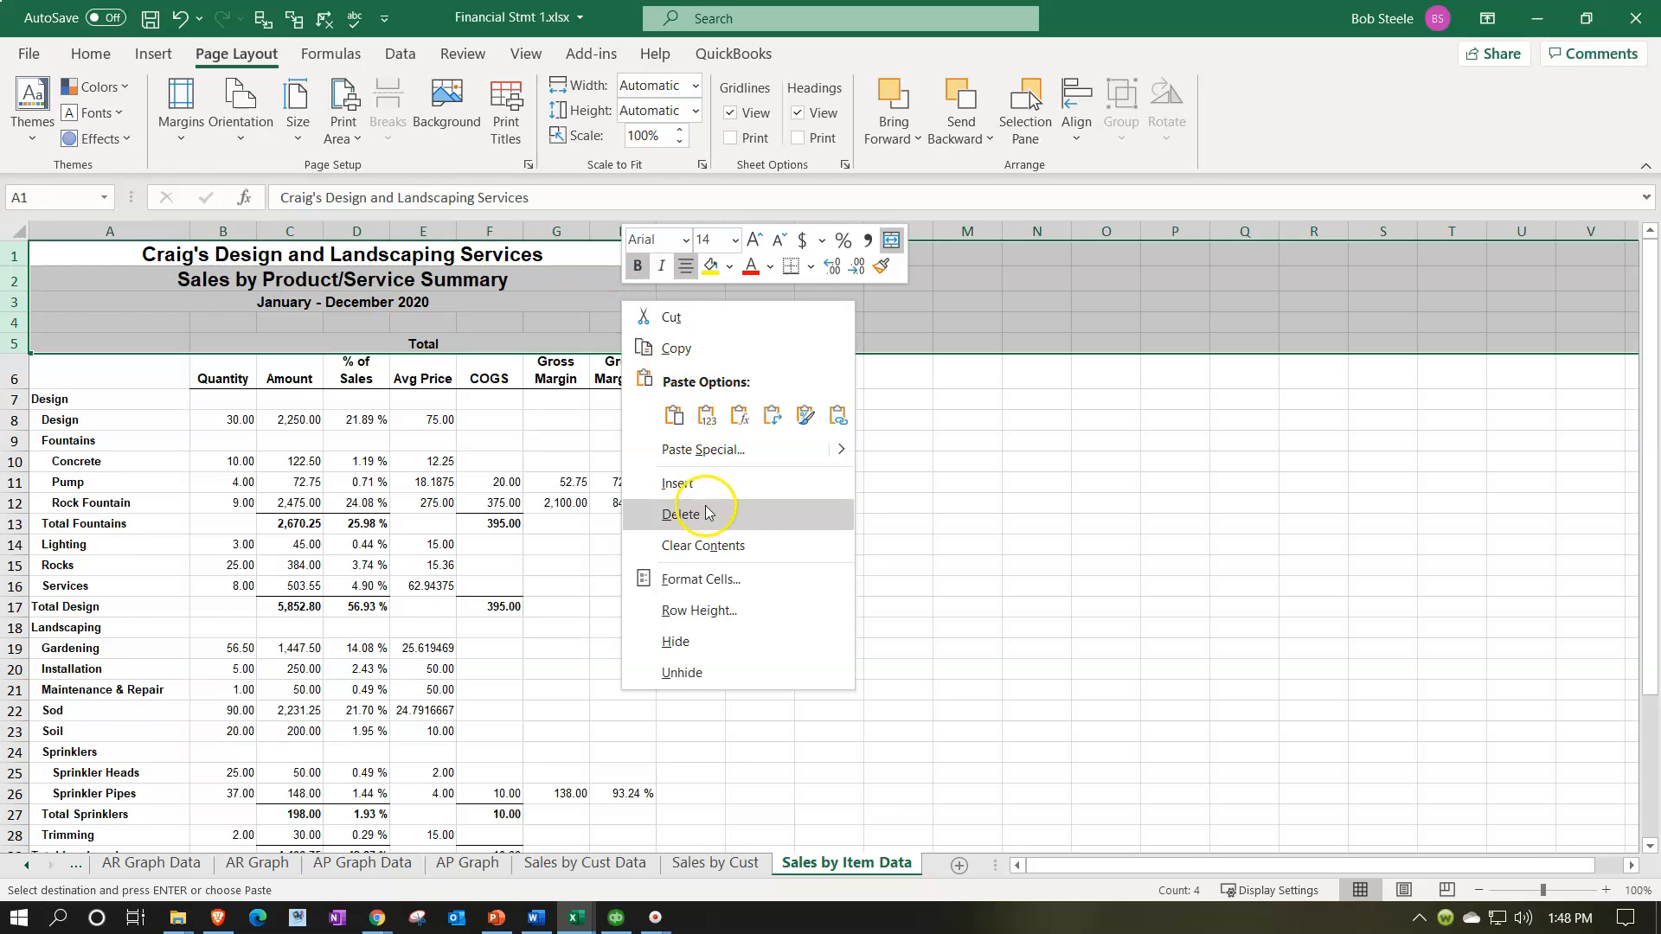
pyautogui.click(706, 514)
pyautogui.click(716, 518)
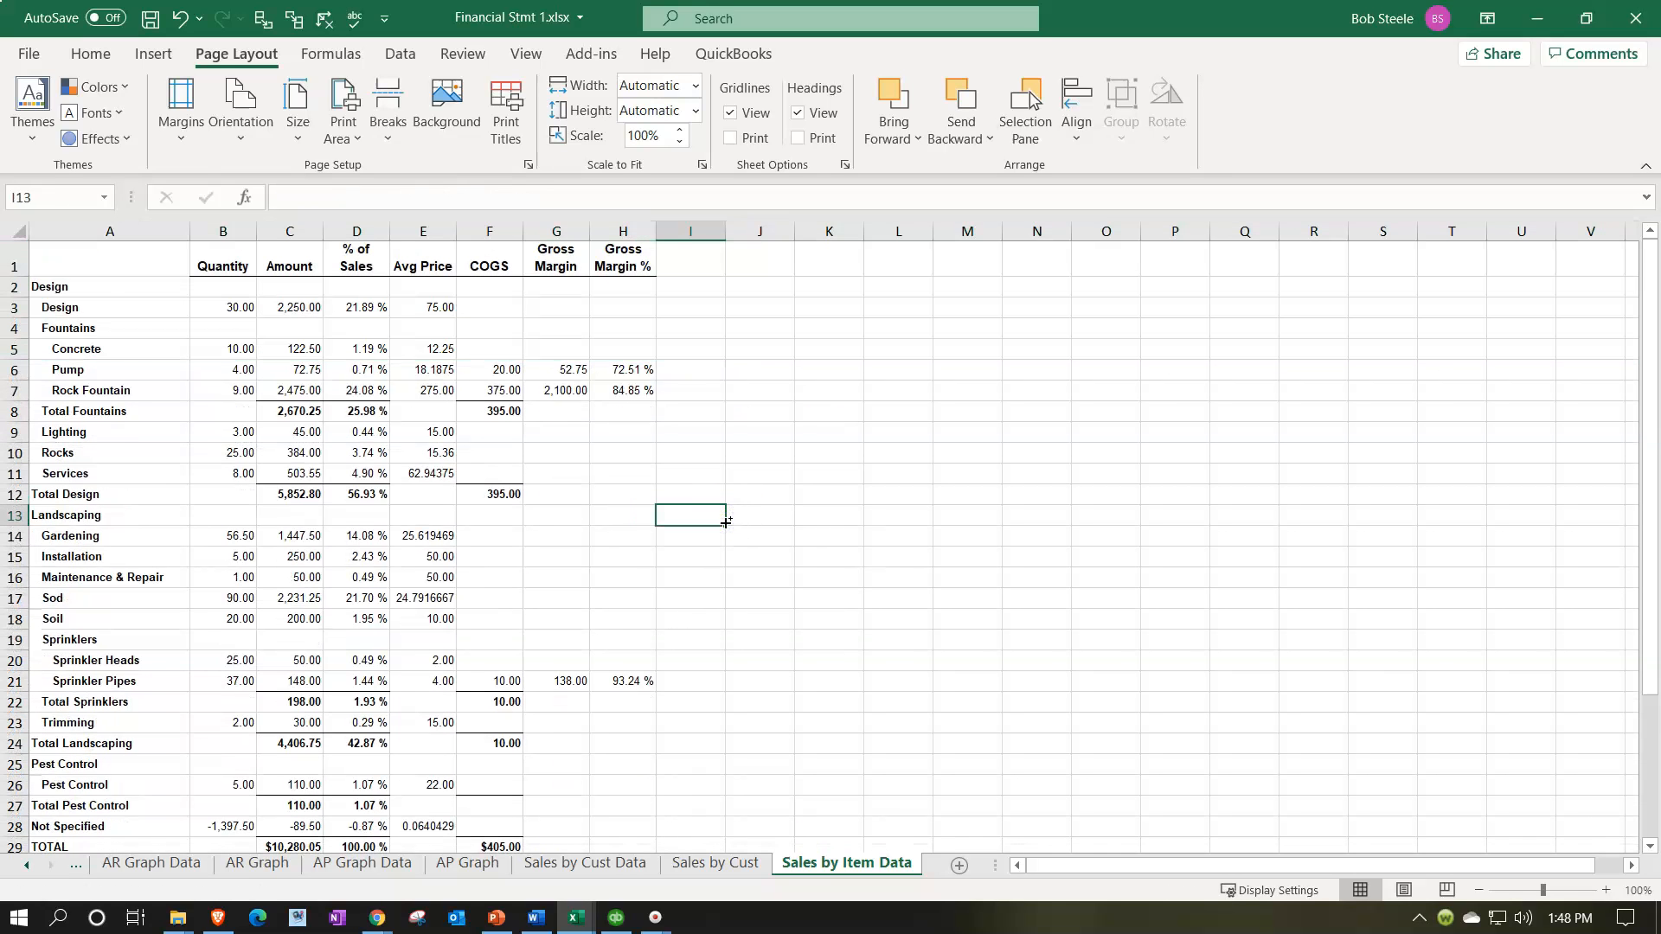
# Step: Delete row 33 with the report timestamp and Accrual Basis note below the TOTAL row
pyautogui.scroll(3, 725, 522)
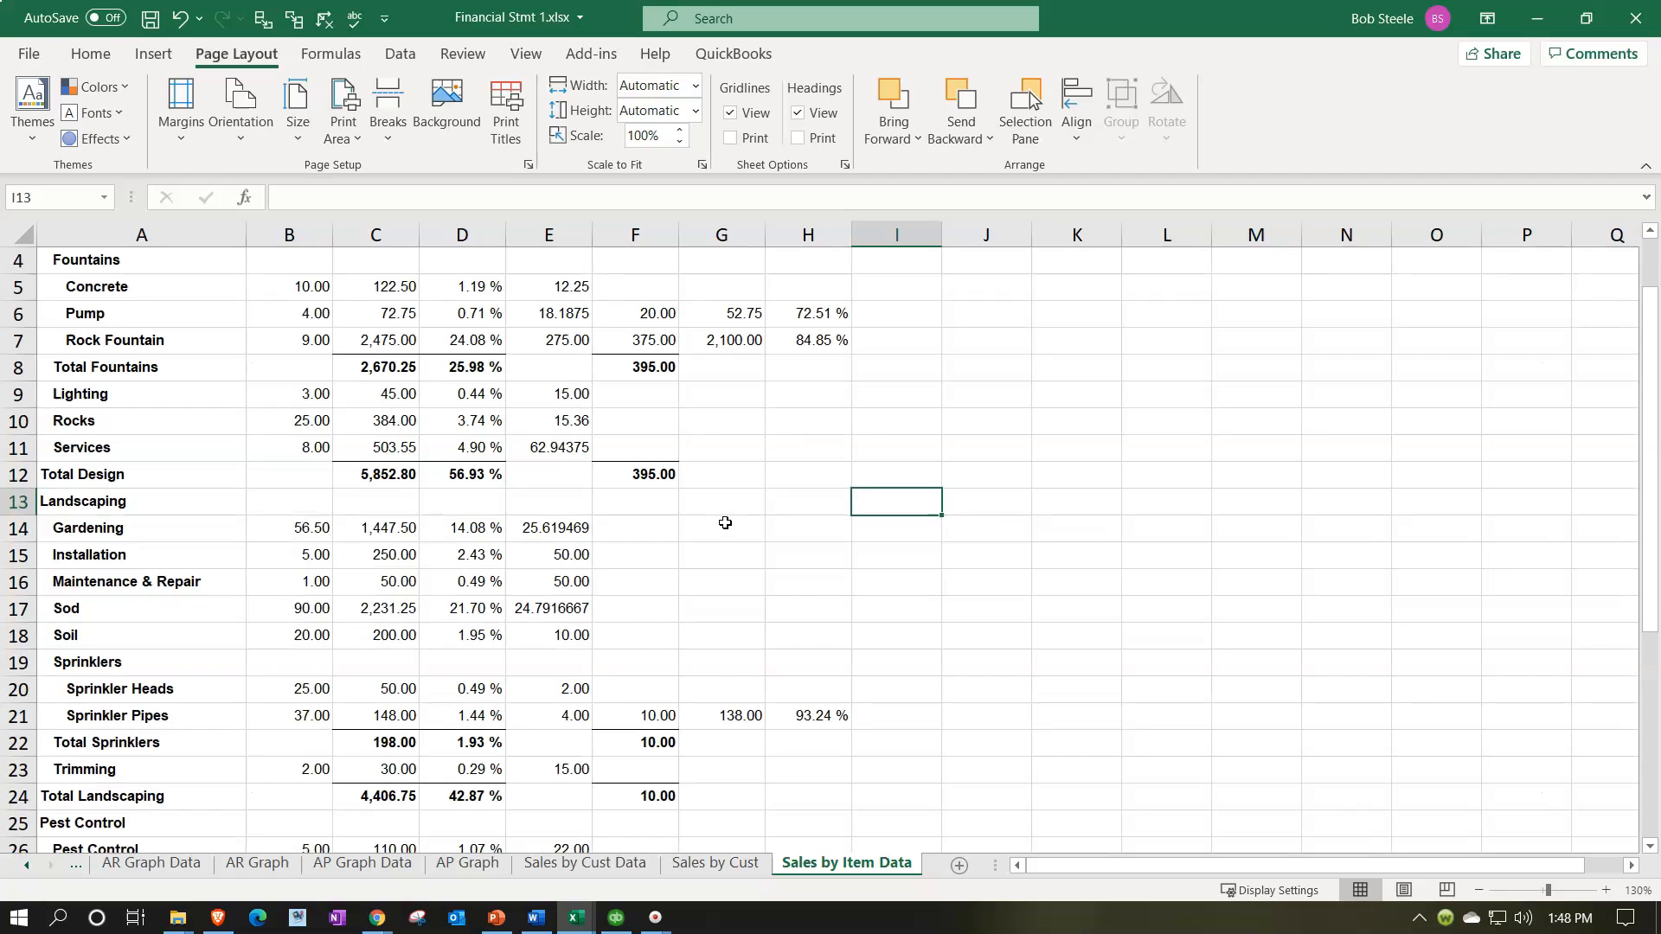
pyautogui.scroll(3, 725, 522)
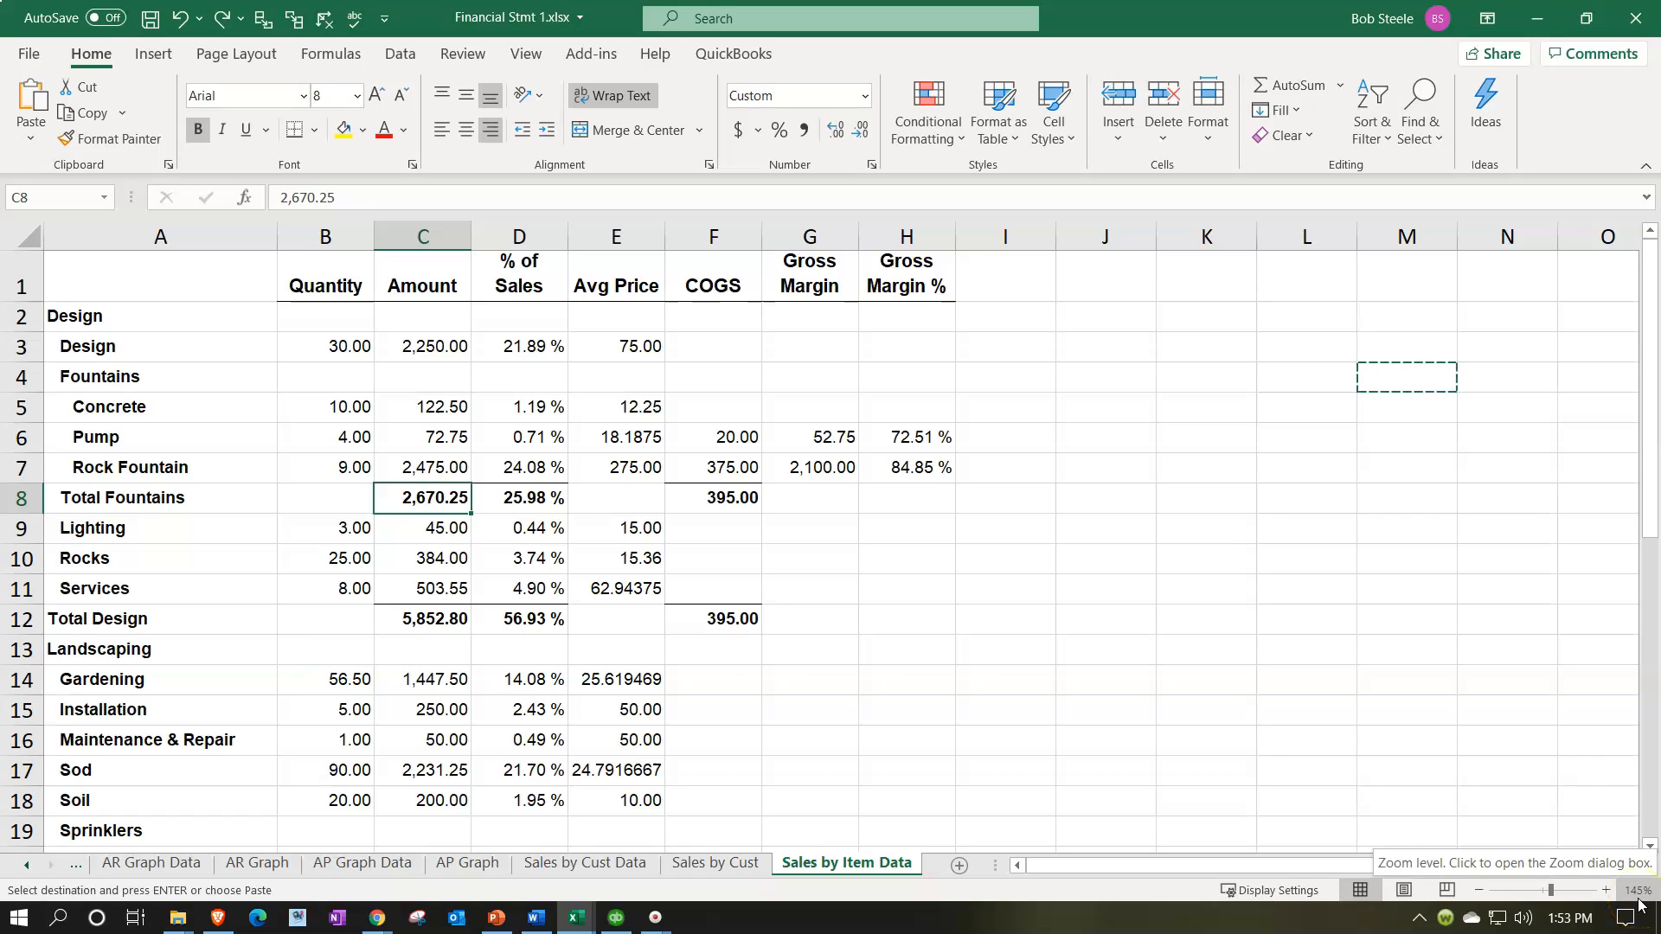
pyautogui.click(538, 648)
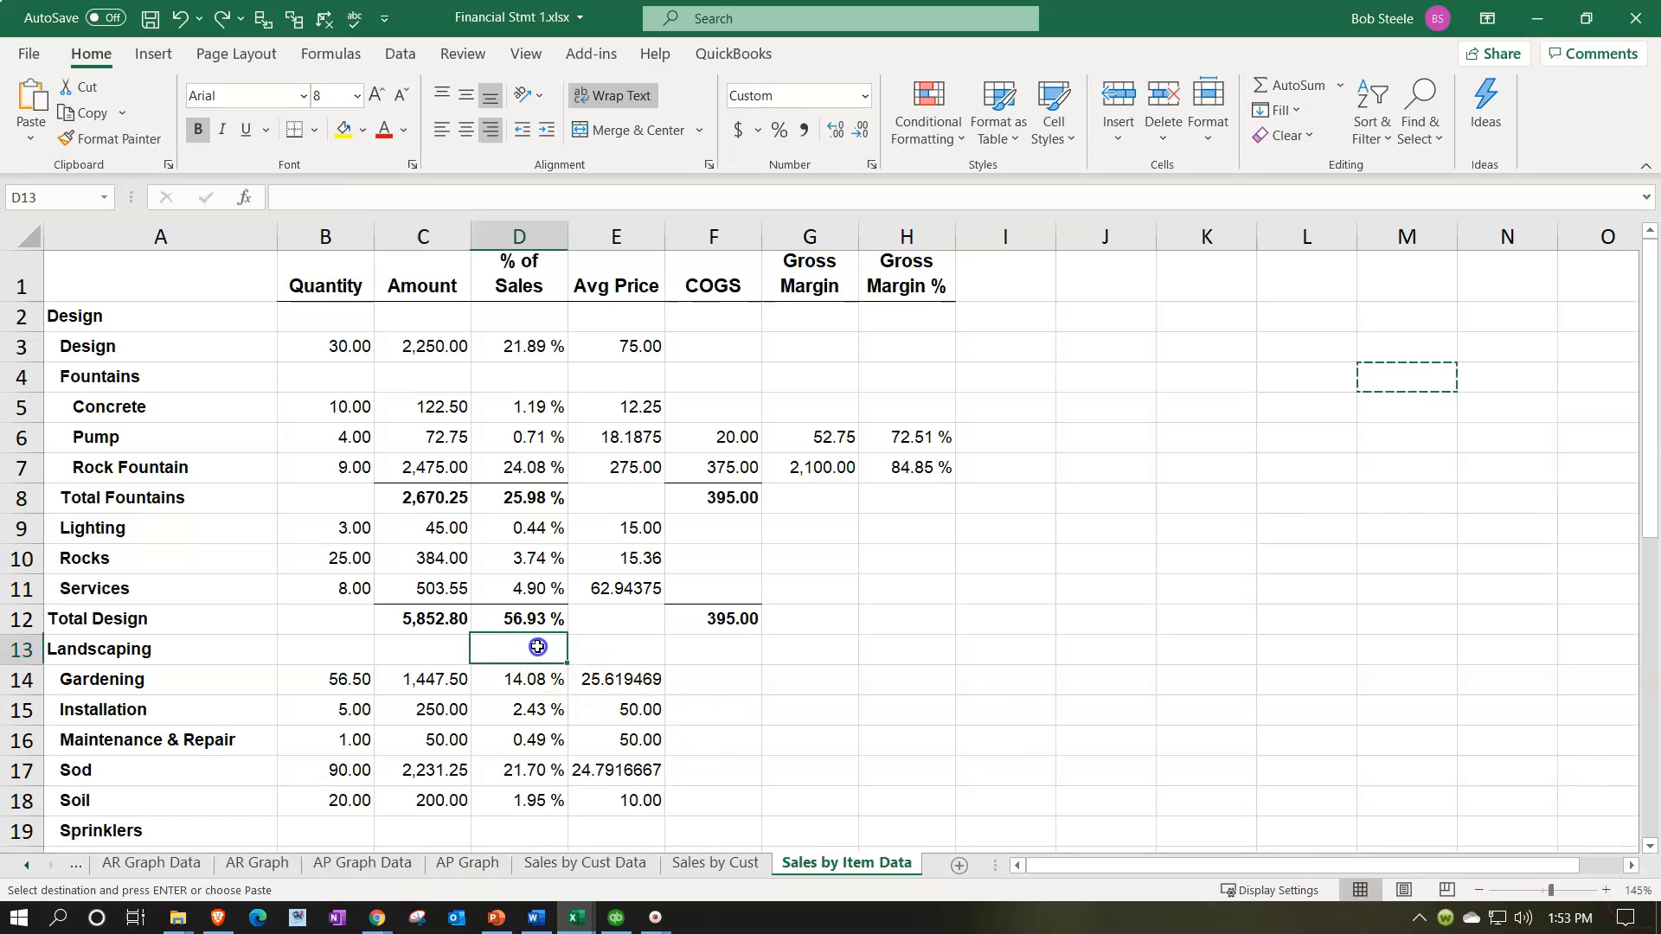
pyautogui.scroll(-5, 456, 652)
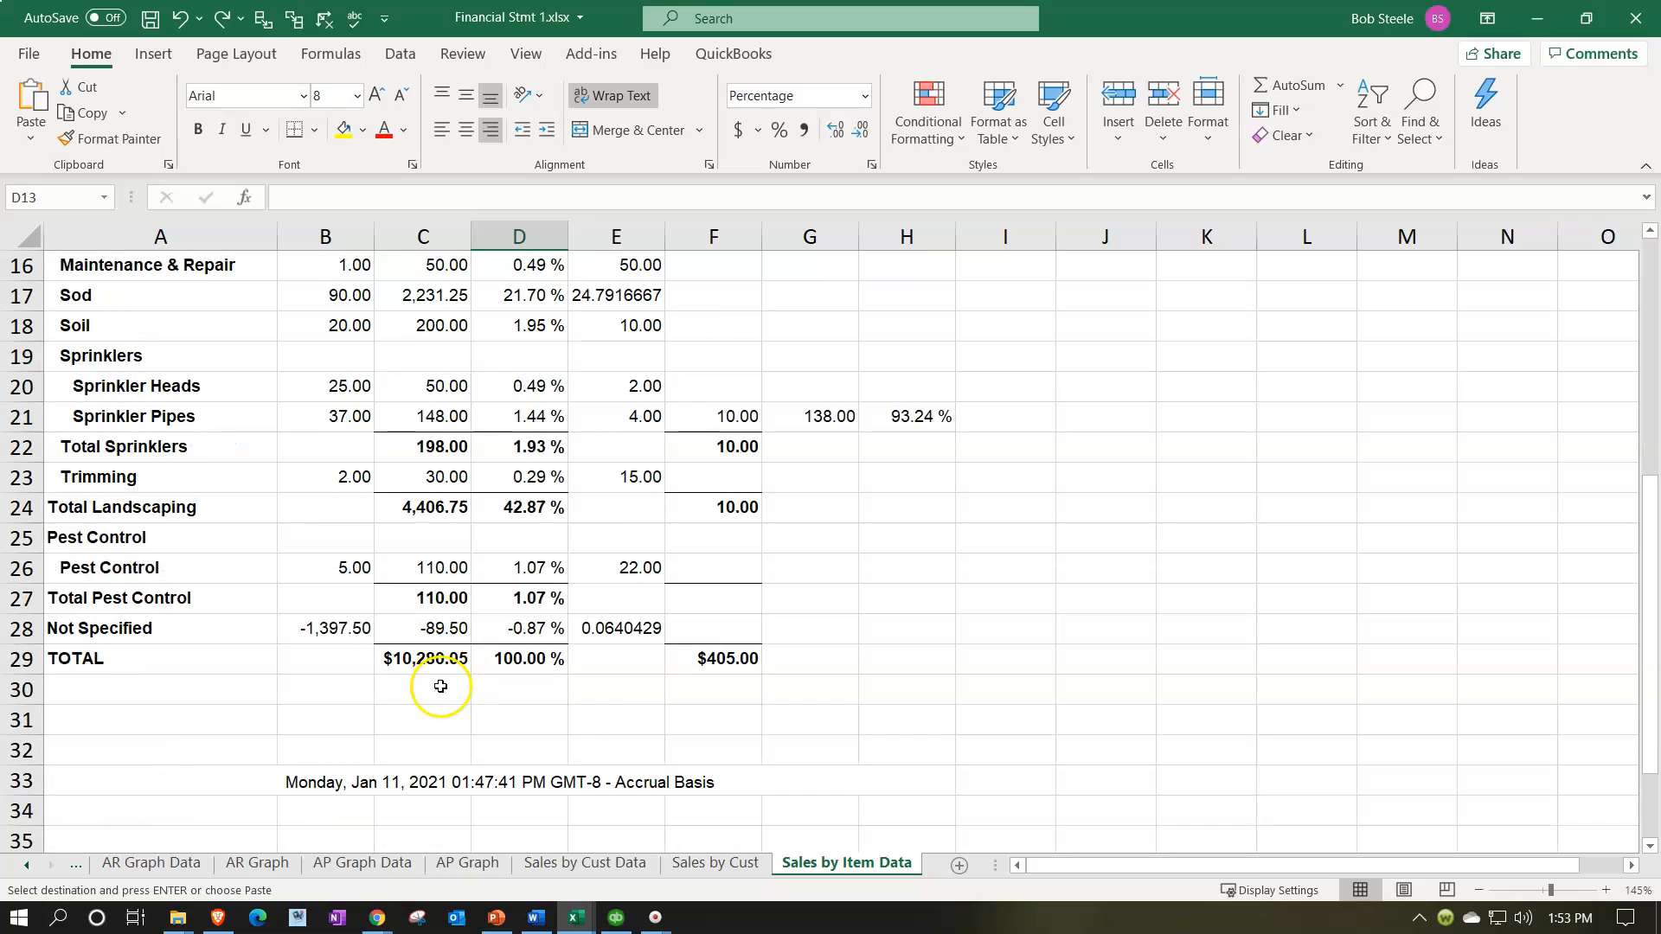
pyautogui.click(439, 663)
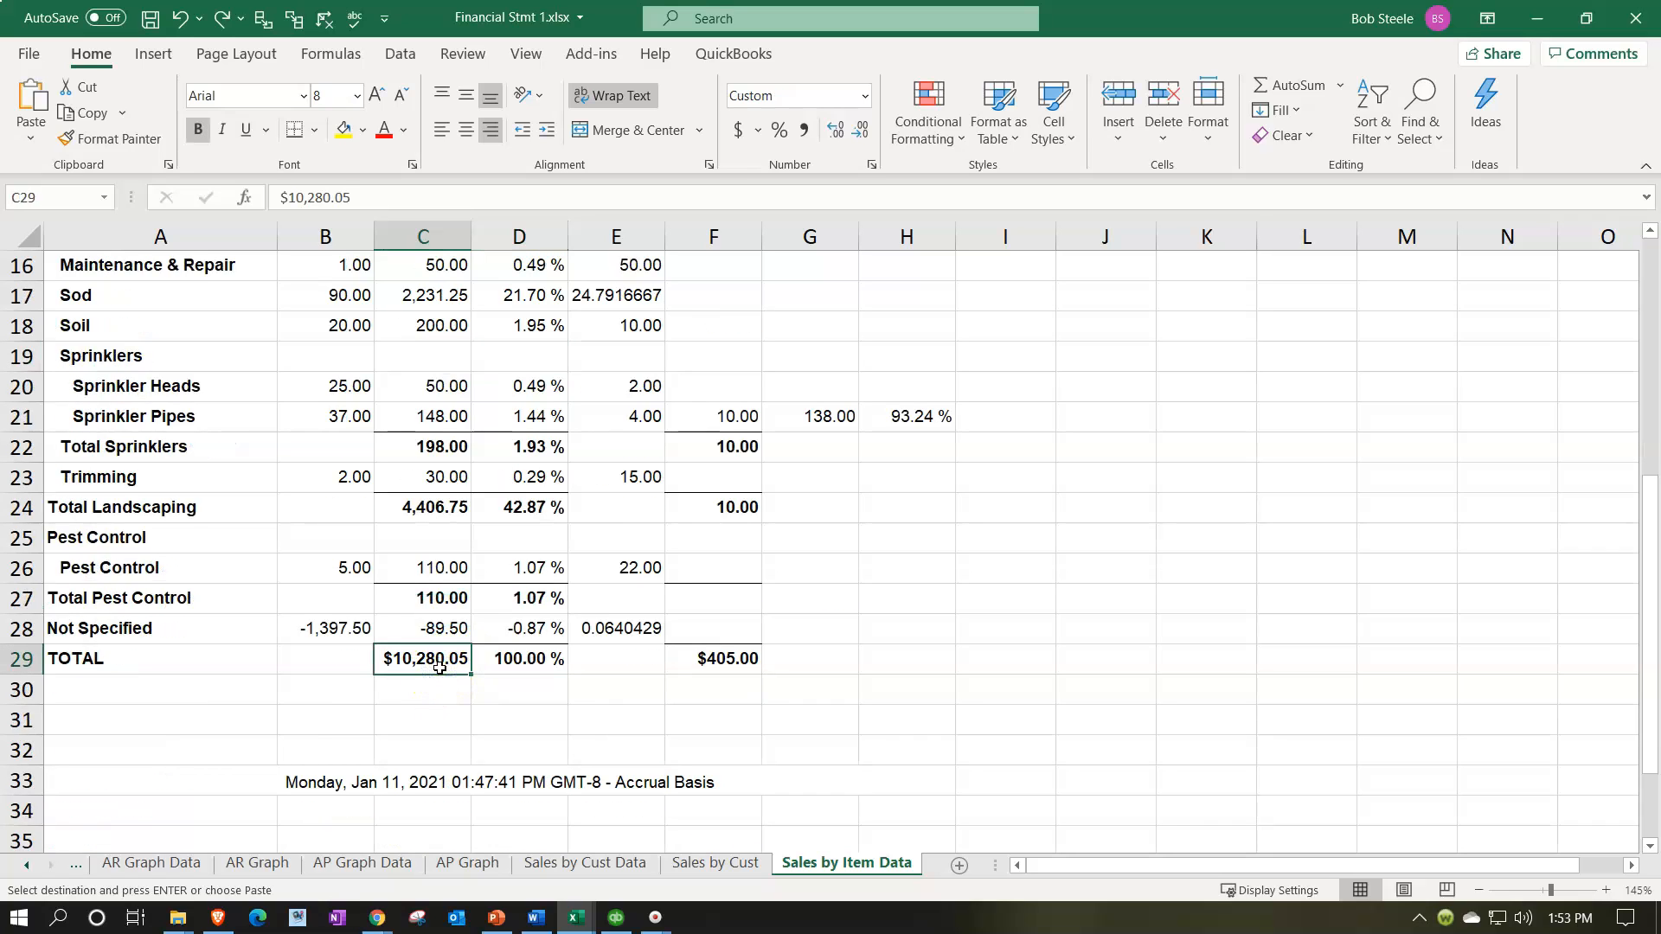
pyautogui.click(21, 783)
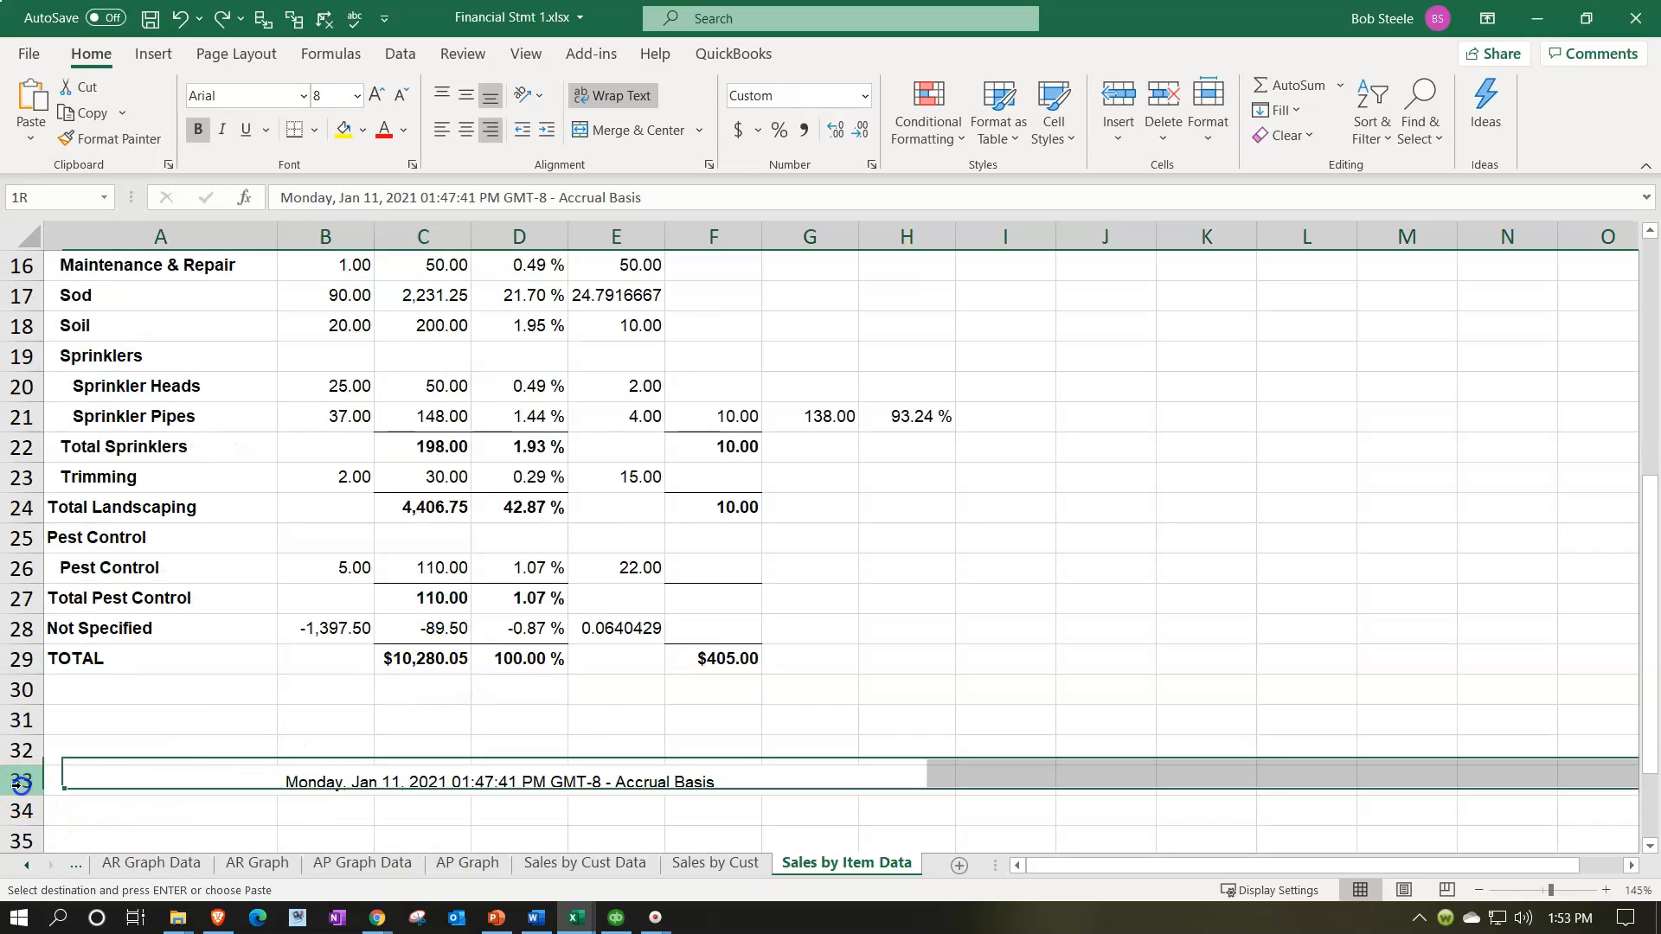
pyautogui.rightClick(74, 787)
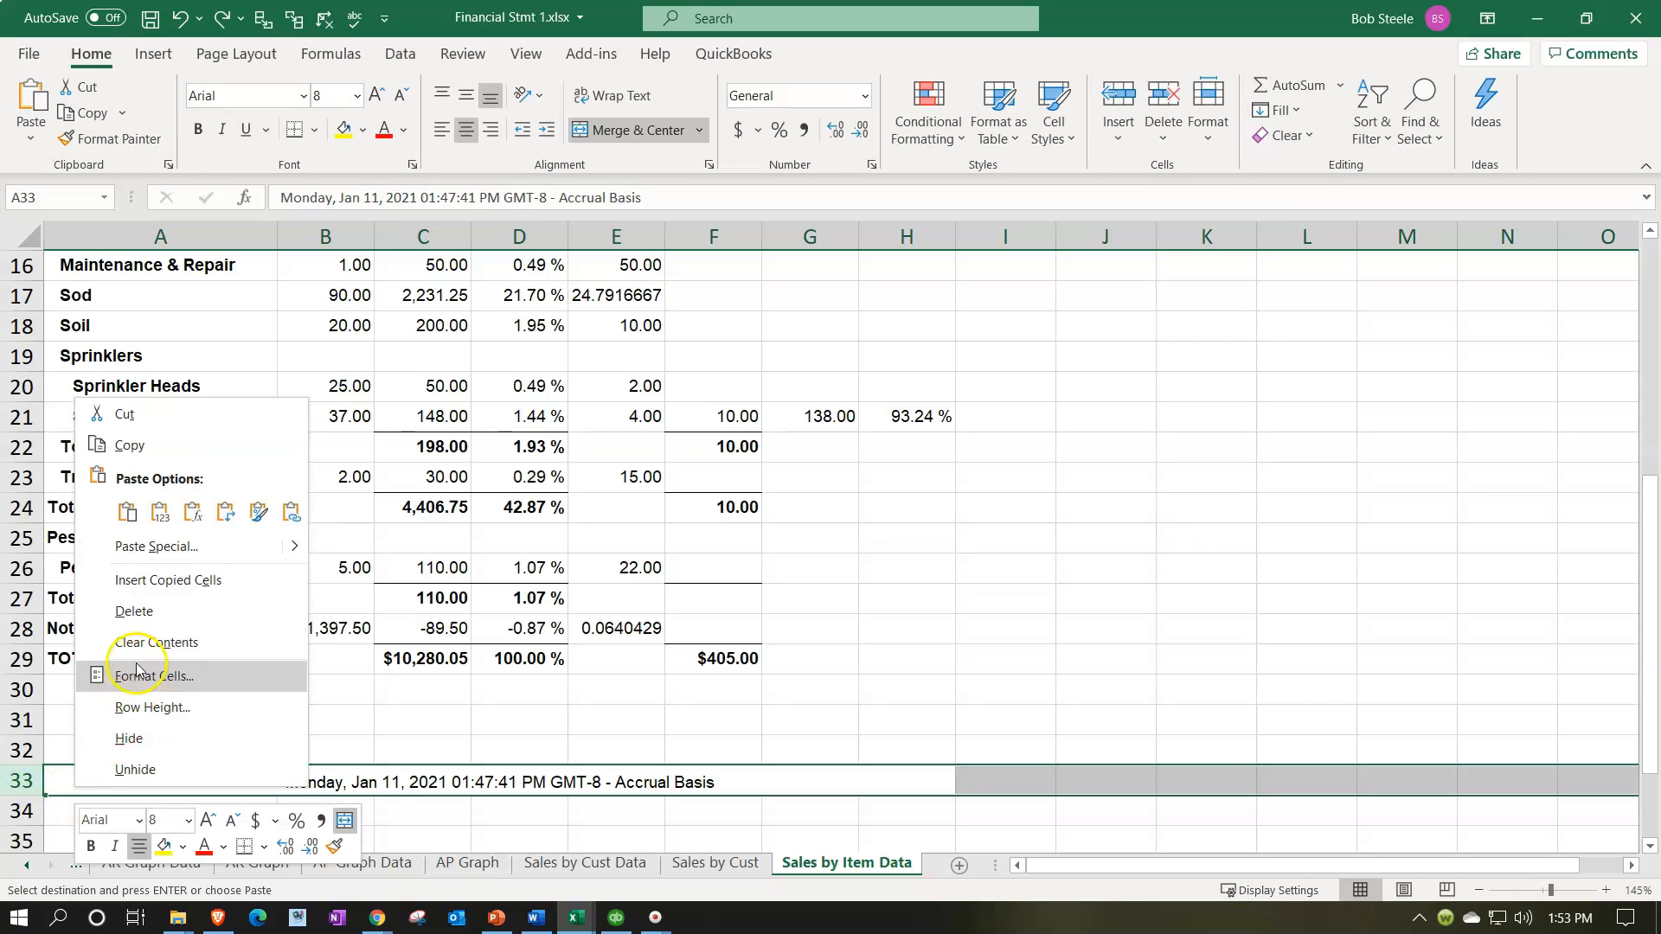
pyautogui.click(138, 614)
# Step: Delete the Quantity column from the Sales by Item Data sheet
pyautogui.scroll(5, 207, 692)
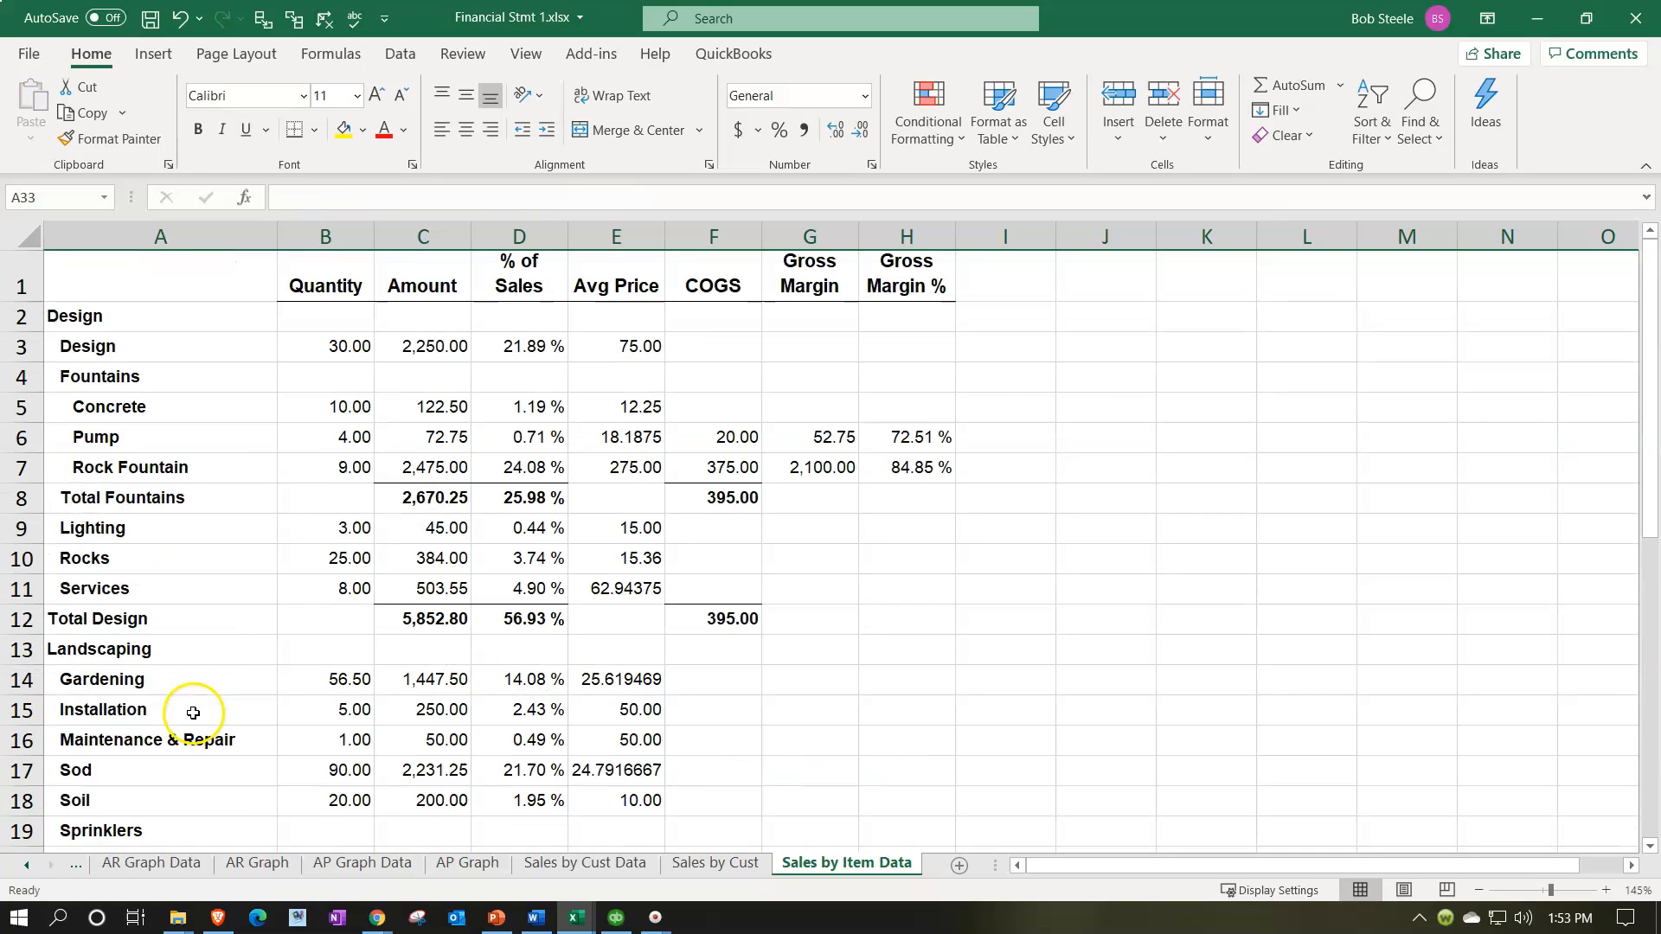
pyautogui.click(435, 498)
pyautogui.click(431, 467)
pyautogui.click(434, 435)
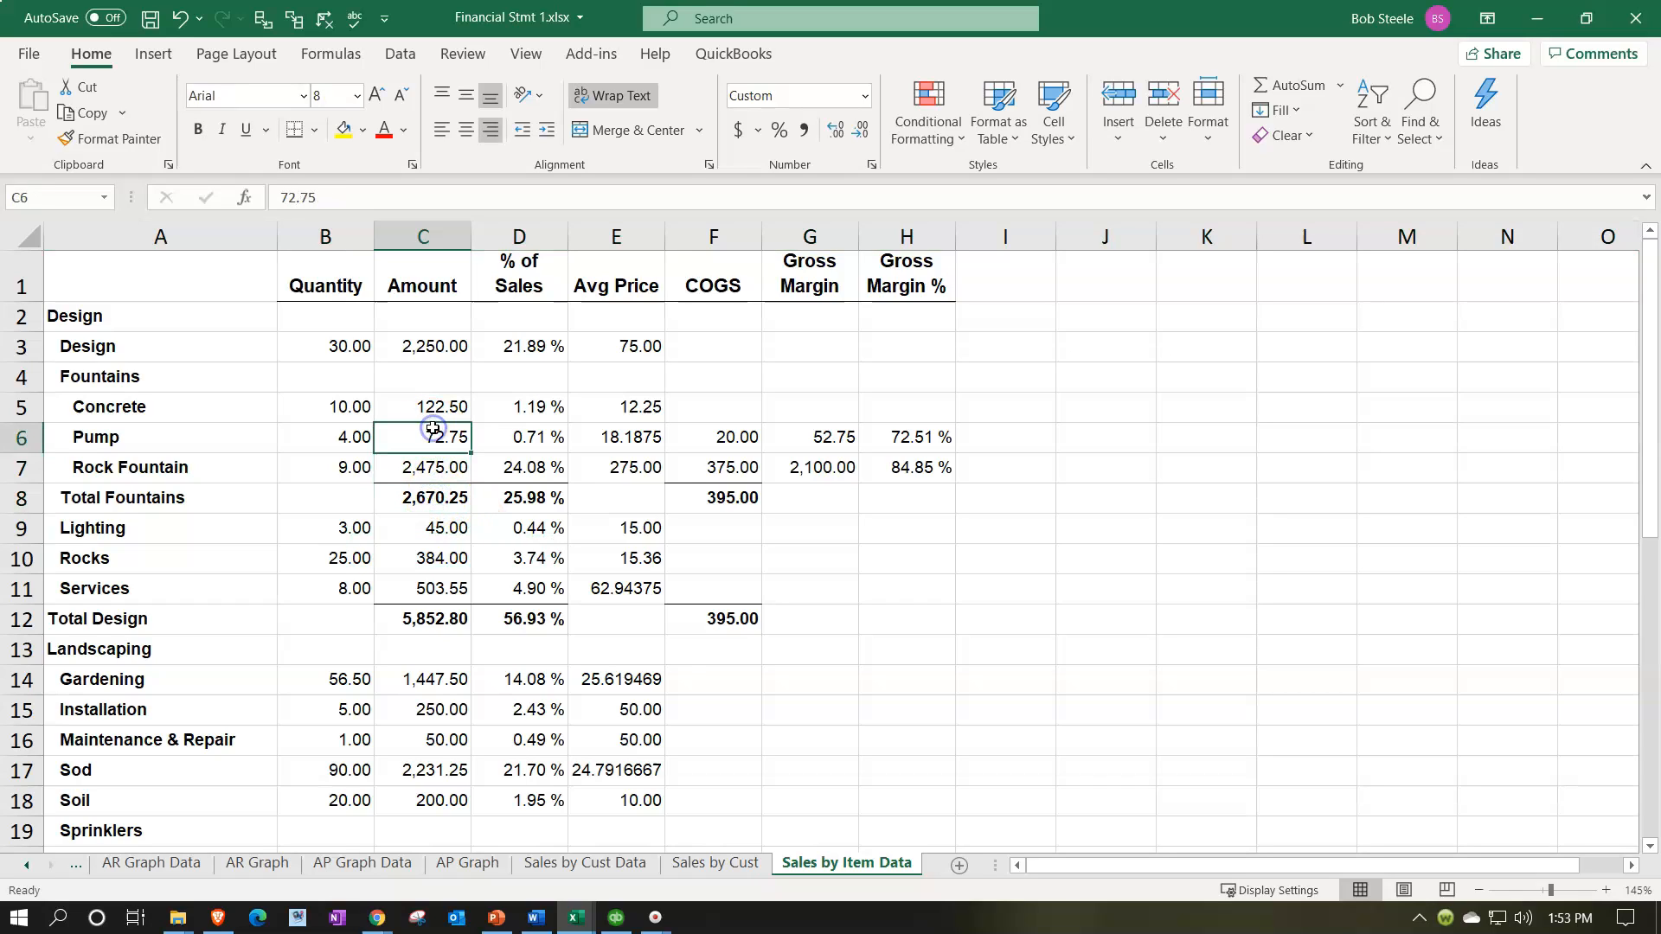
pyautogui.click(325, 237)
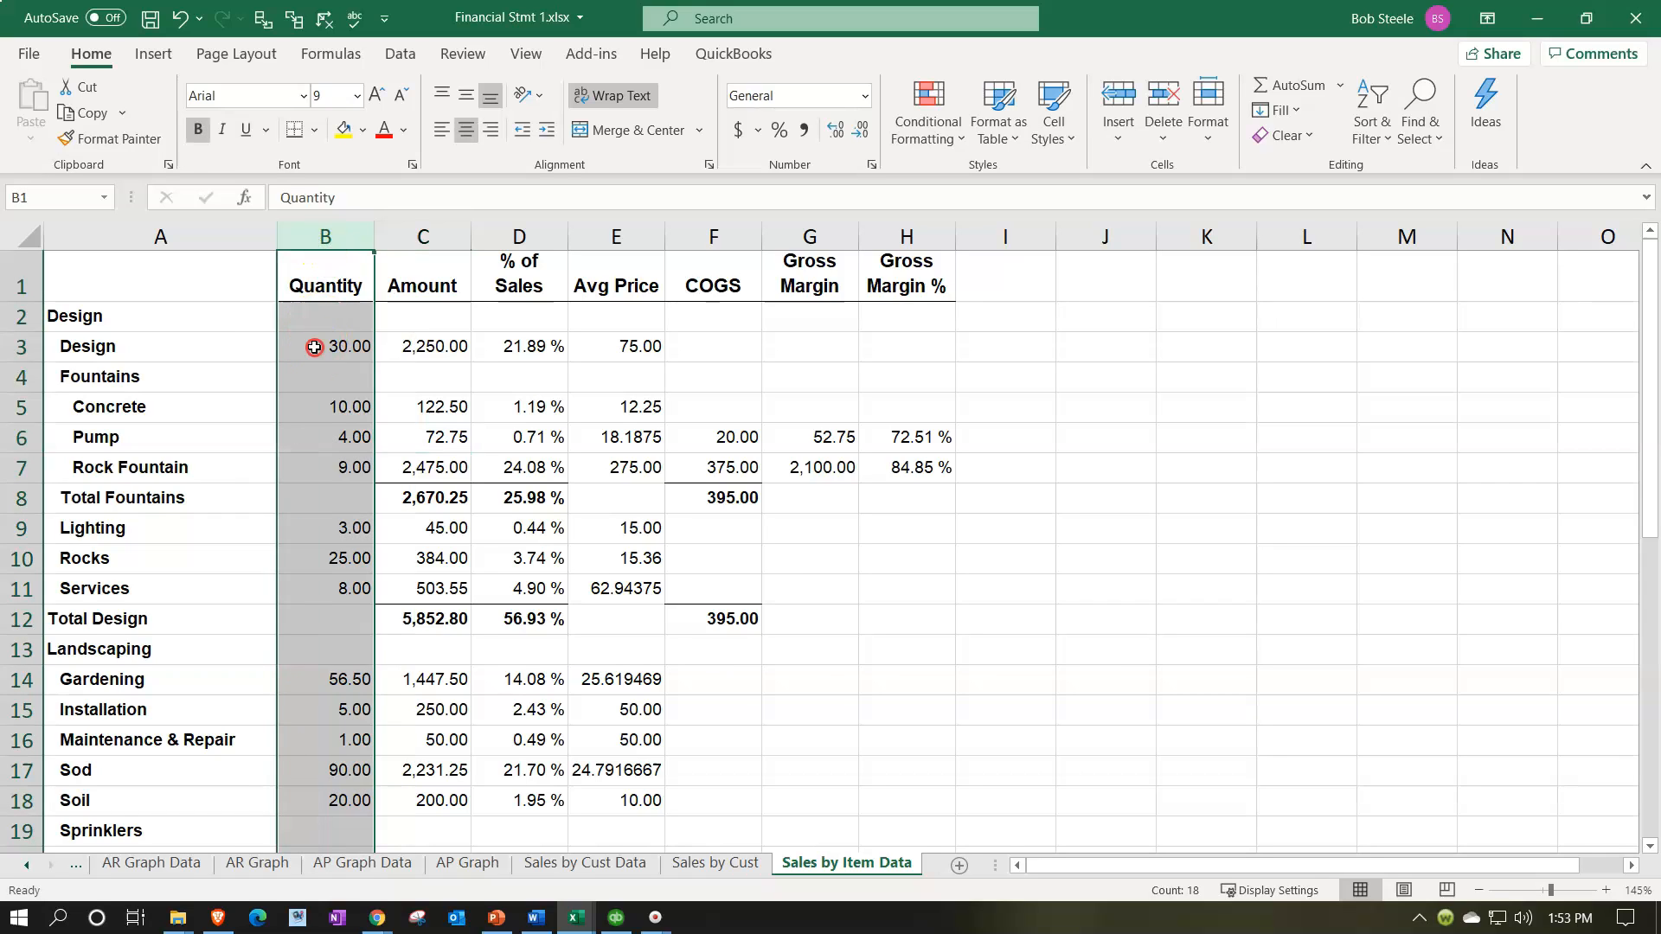
pyautogui.rightClick(316, 341)
pyautogui.click(379, 559)
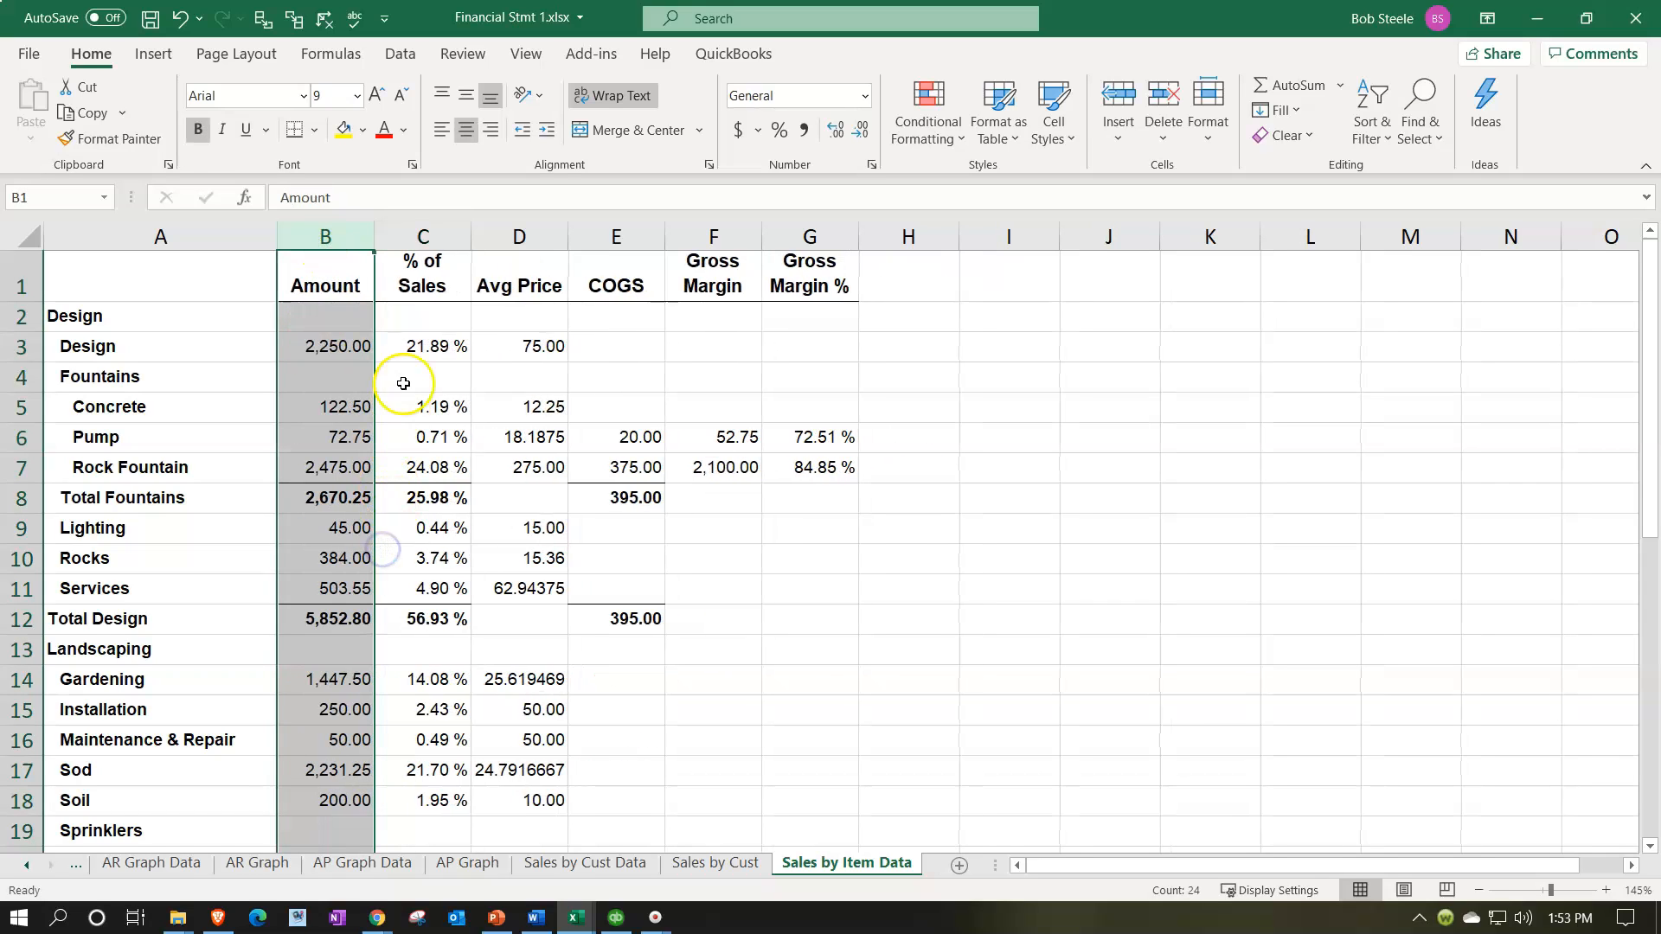
# Step: Delete columns C to G, from % of Sales through Gross Margin %, leaving only the item names and Amount
pyautogui.moveTo(423, 234); pyautogui.dragTo(822, 271)
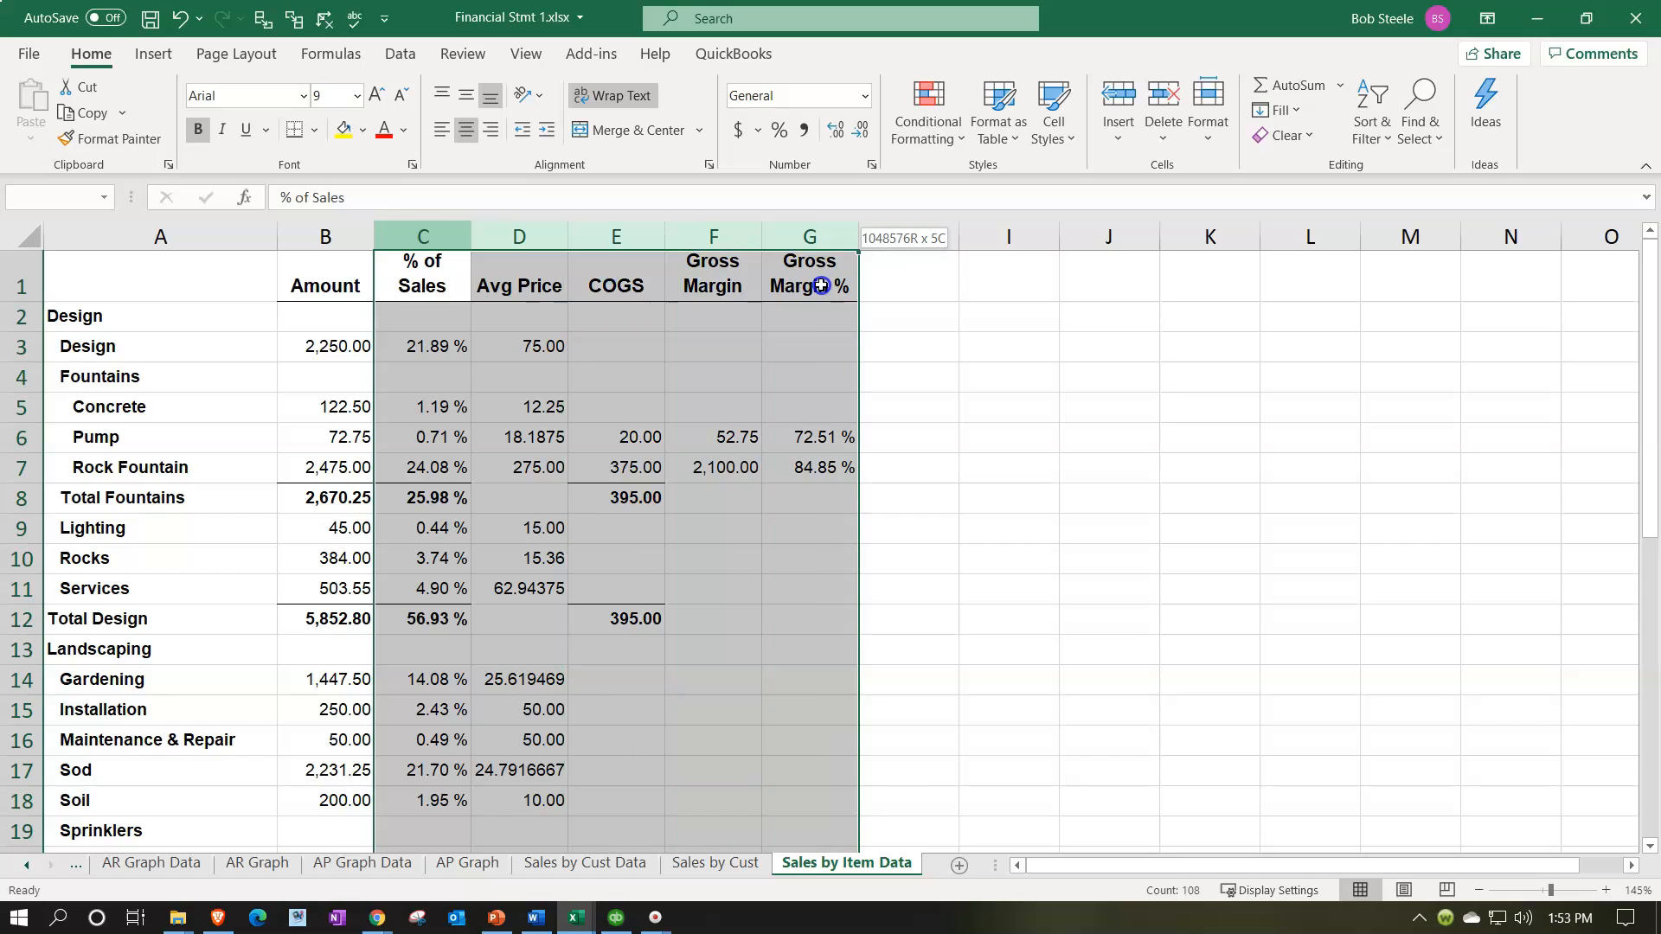
pyautogui.rightClick(703, 378)
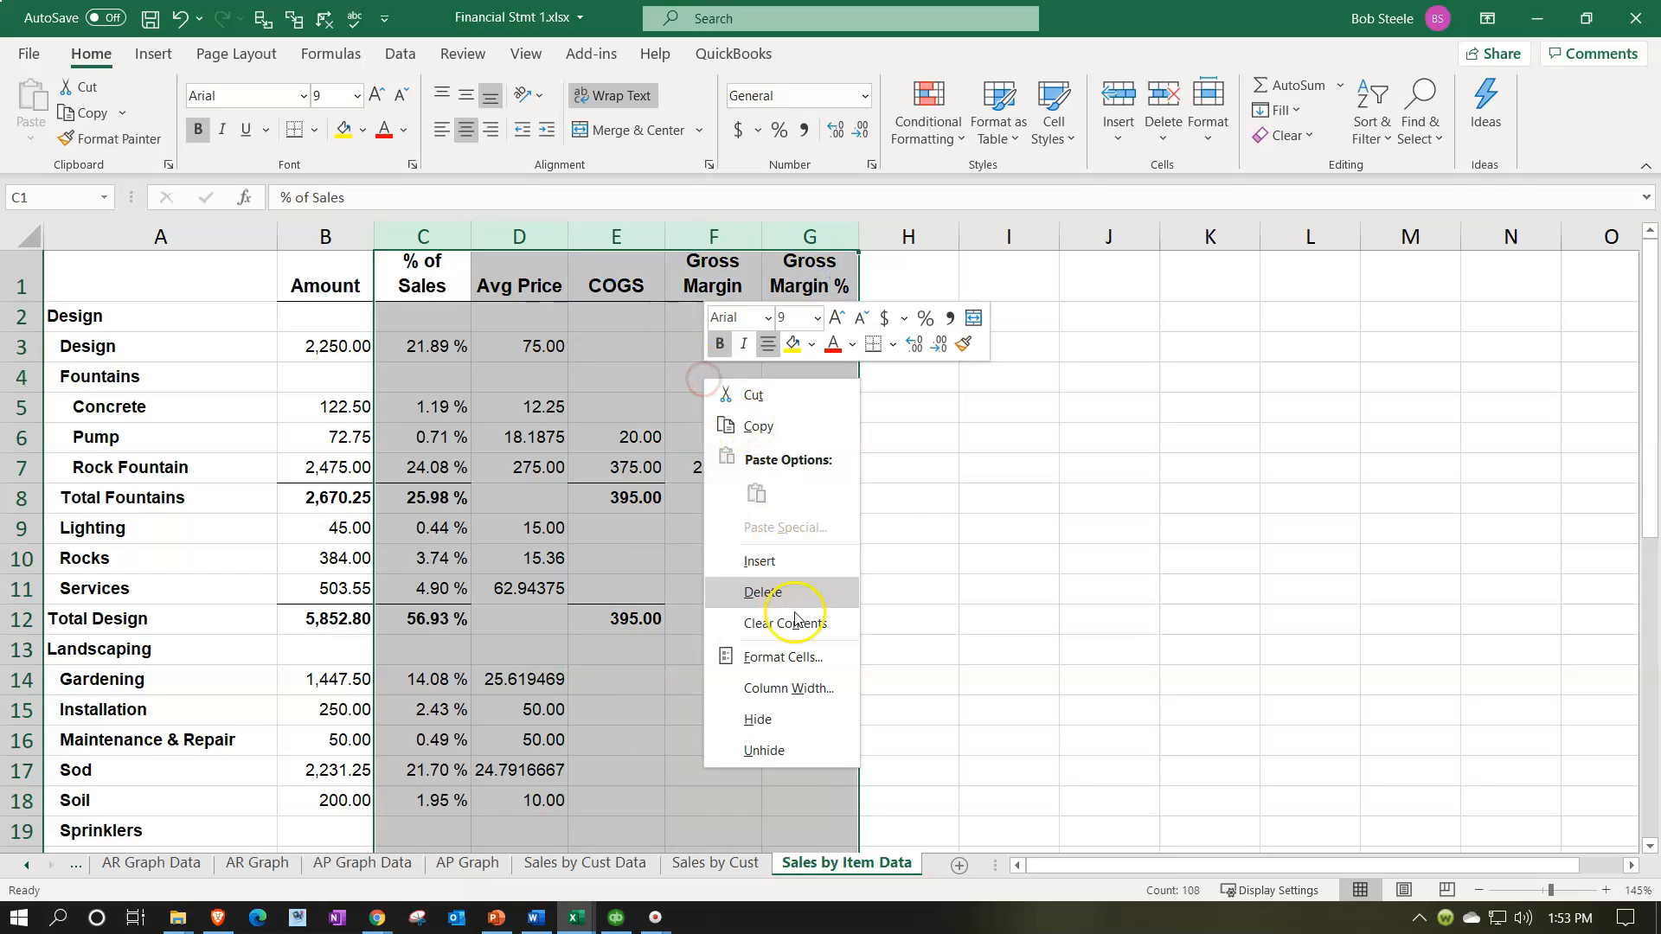
pyautogui.click(765, 592)
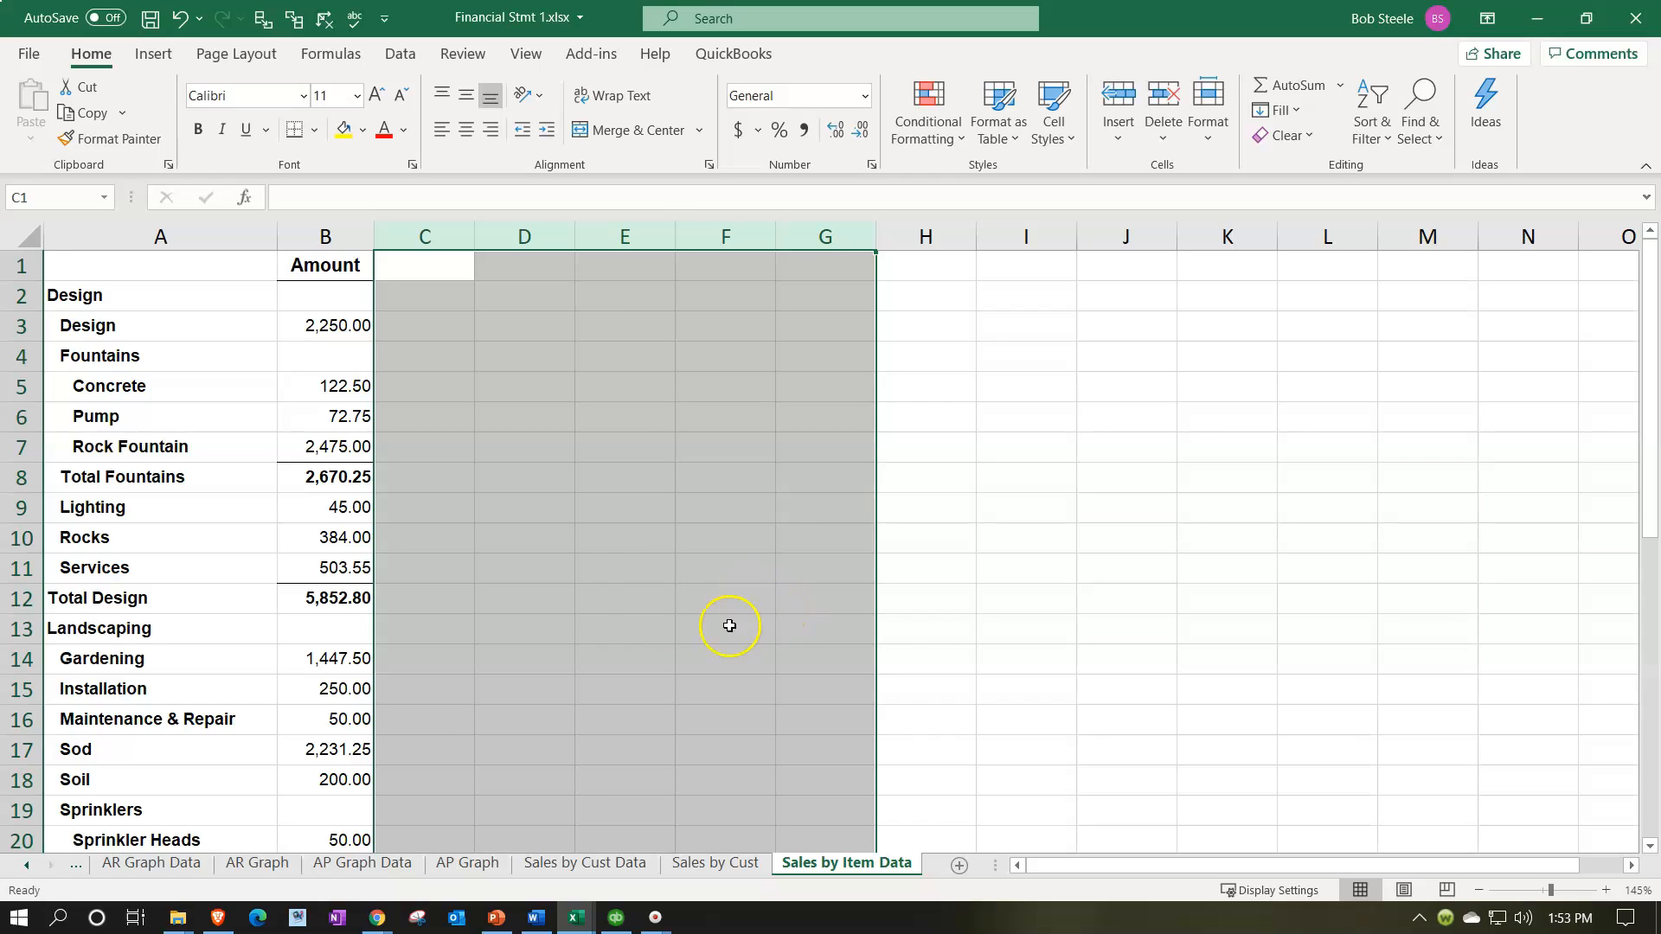
pyautogui.click(472, 558)
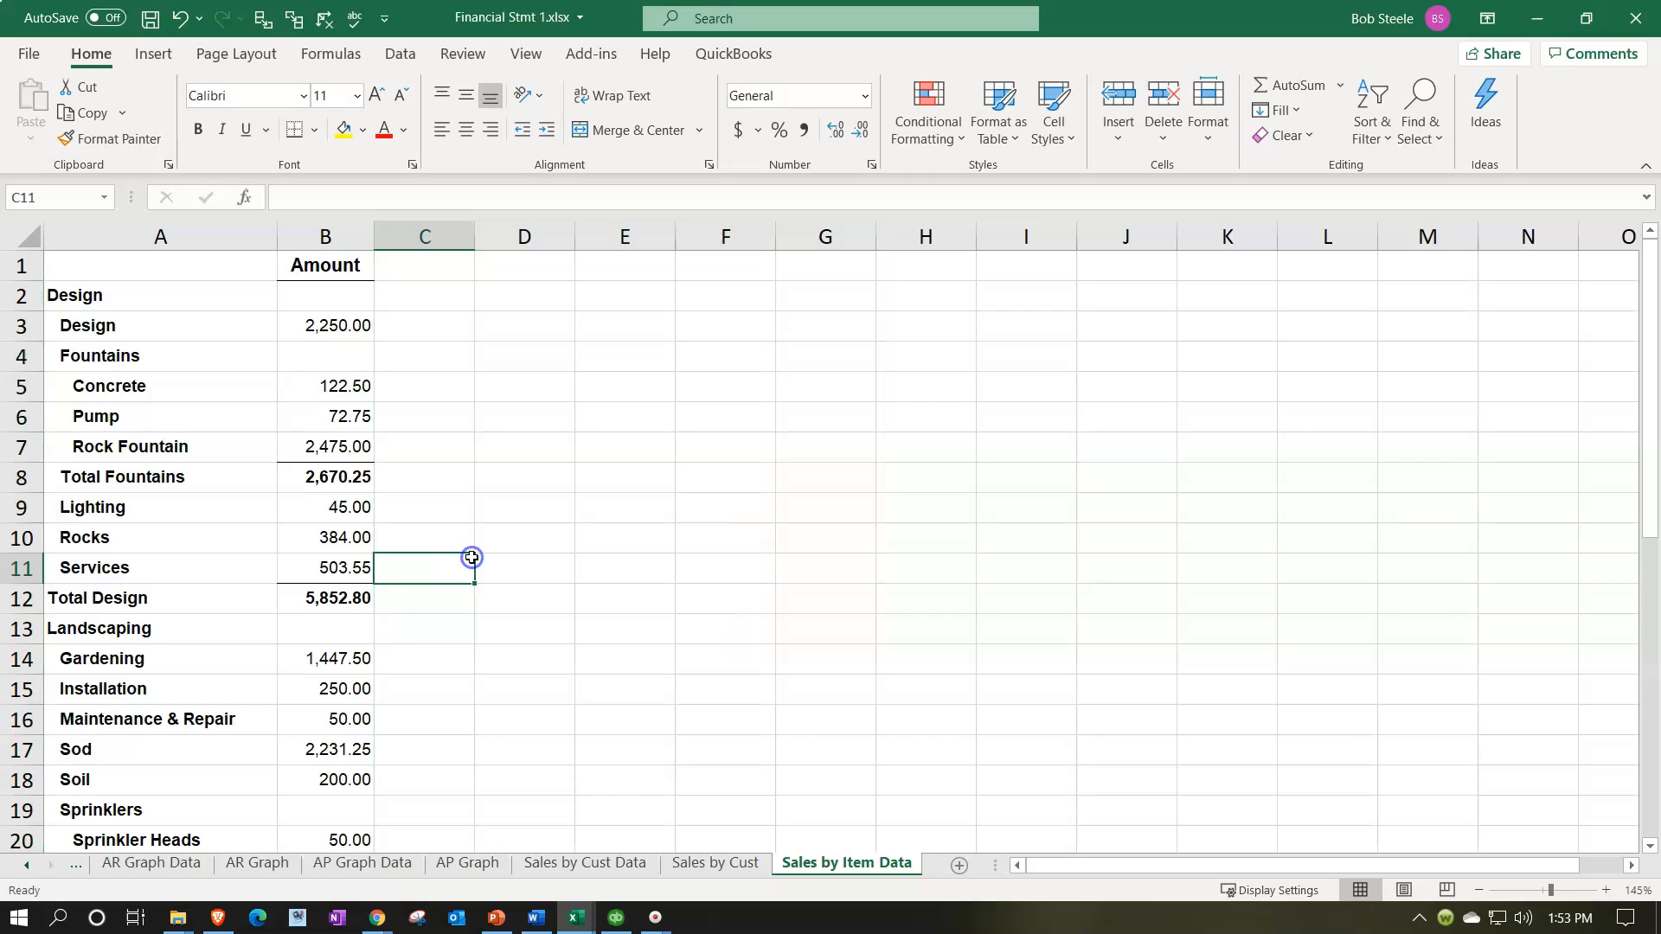
# Step: Review the main category rows: Total Design, Total Landscaping, Total Pest Control and Not Specified
pyautogui.click(134, 298)
pyautogui.click(191, 597)
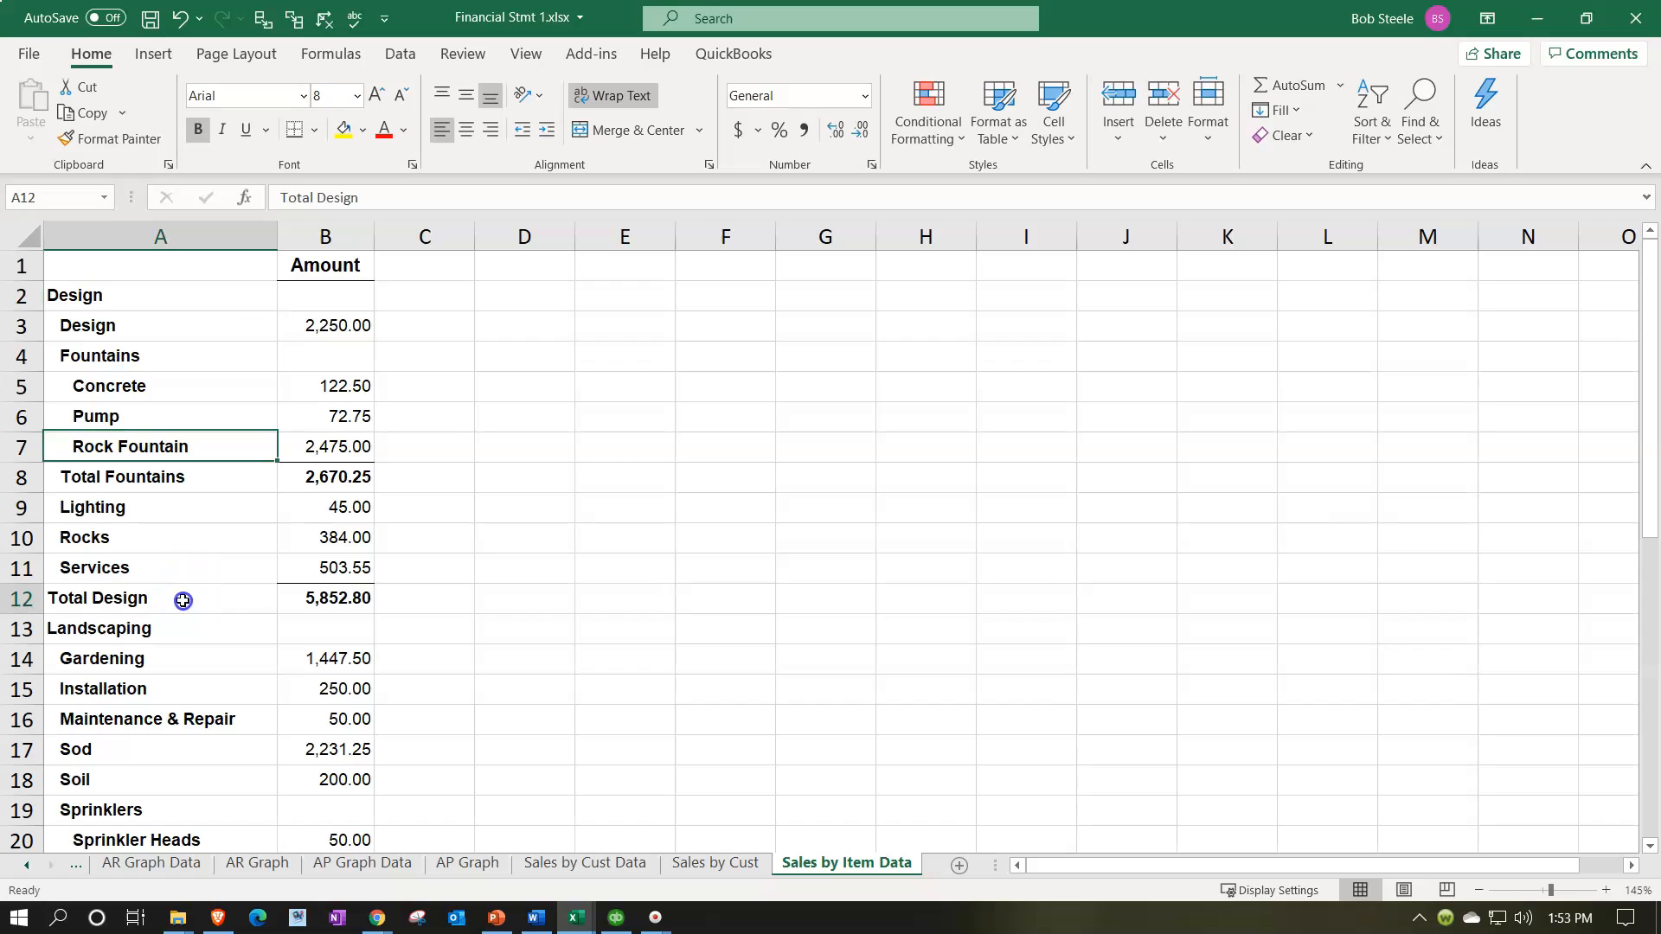
pyautogui.scroll(-1, 184, 599)
pyautogui.scroll(-2, 182, 602)
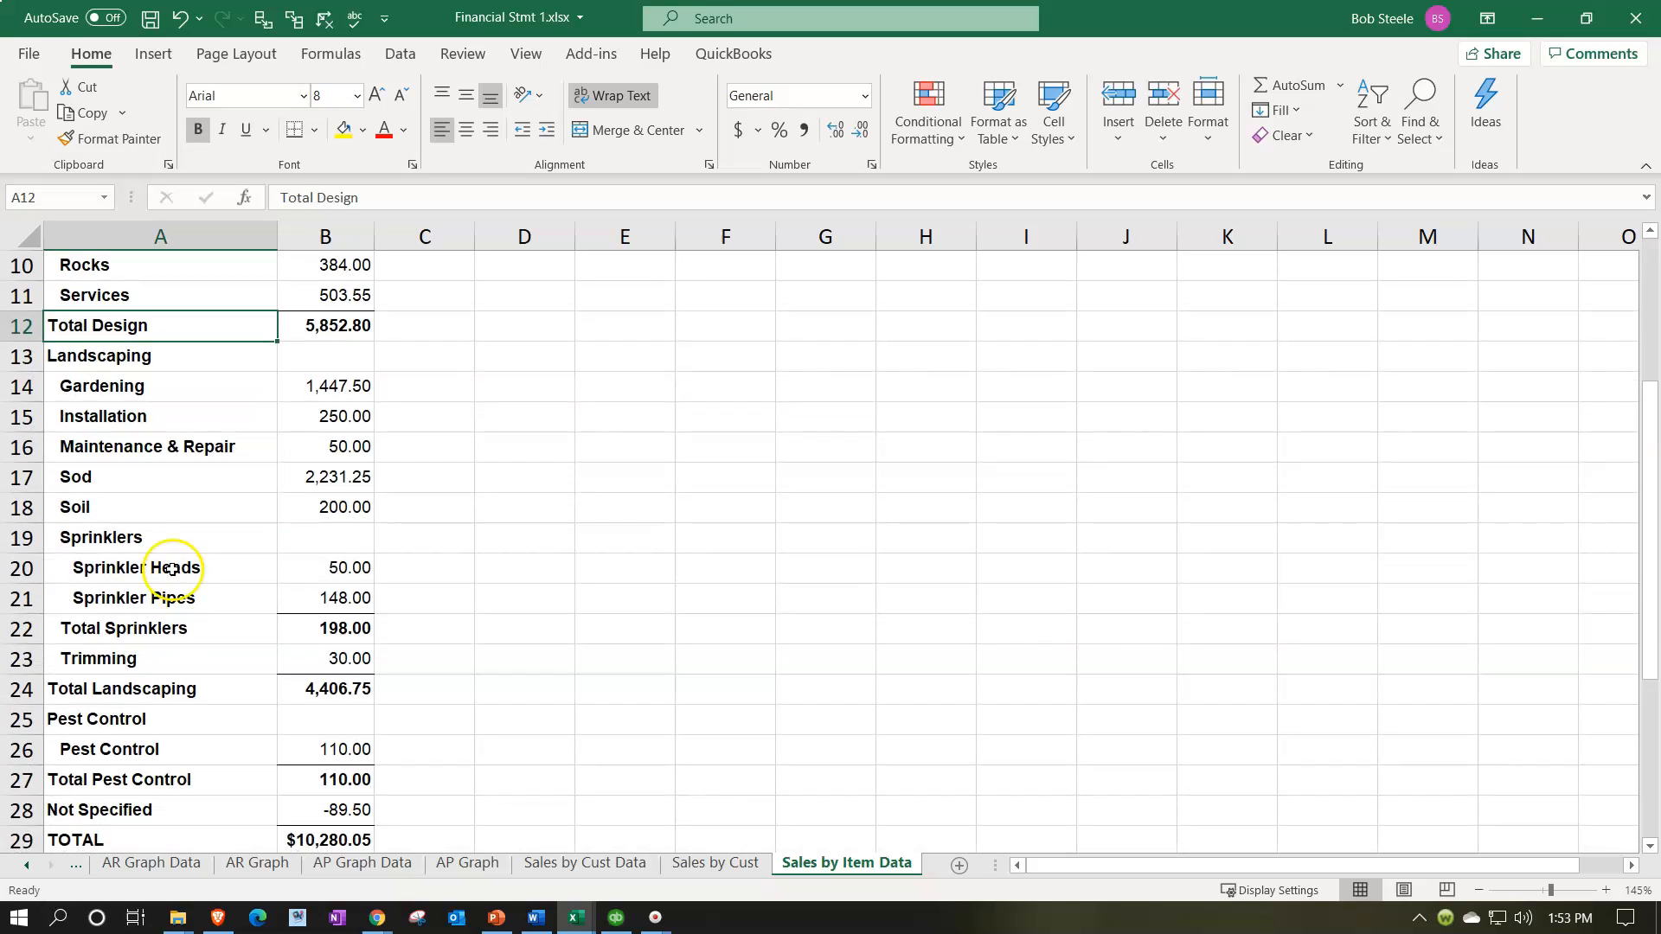
pyautogui.click(143, 689)
pyautogui.scroll(-1, 142, 689)
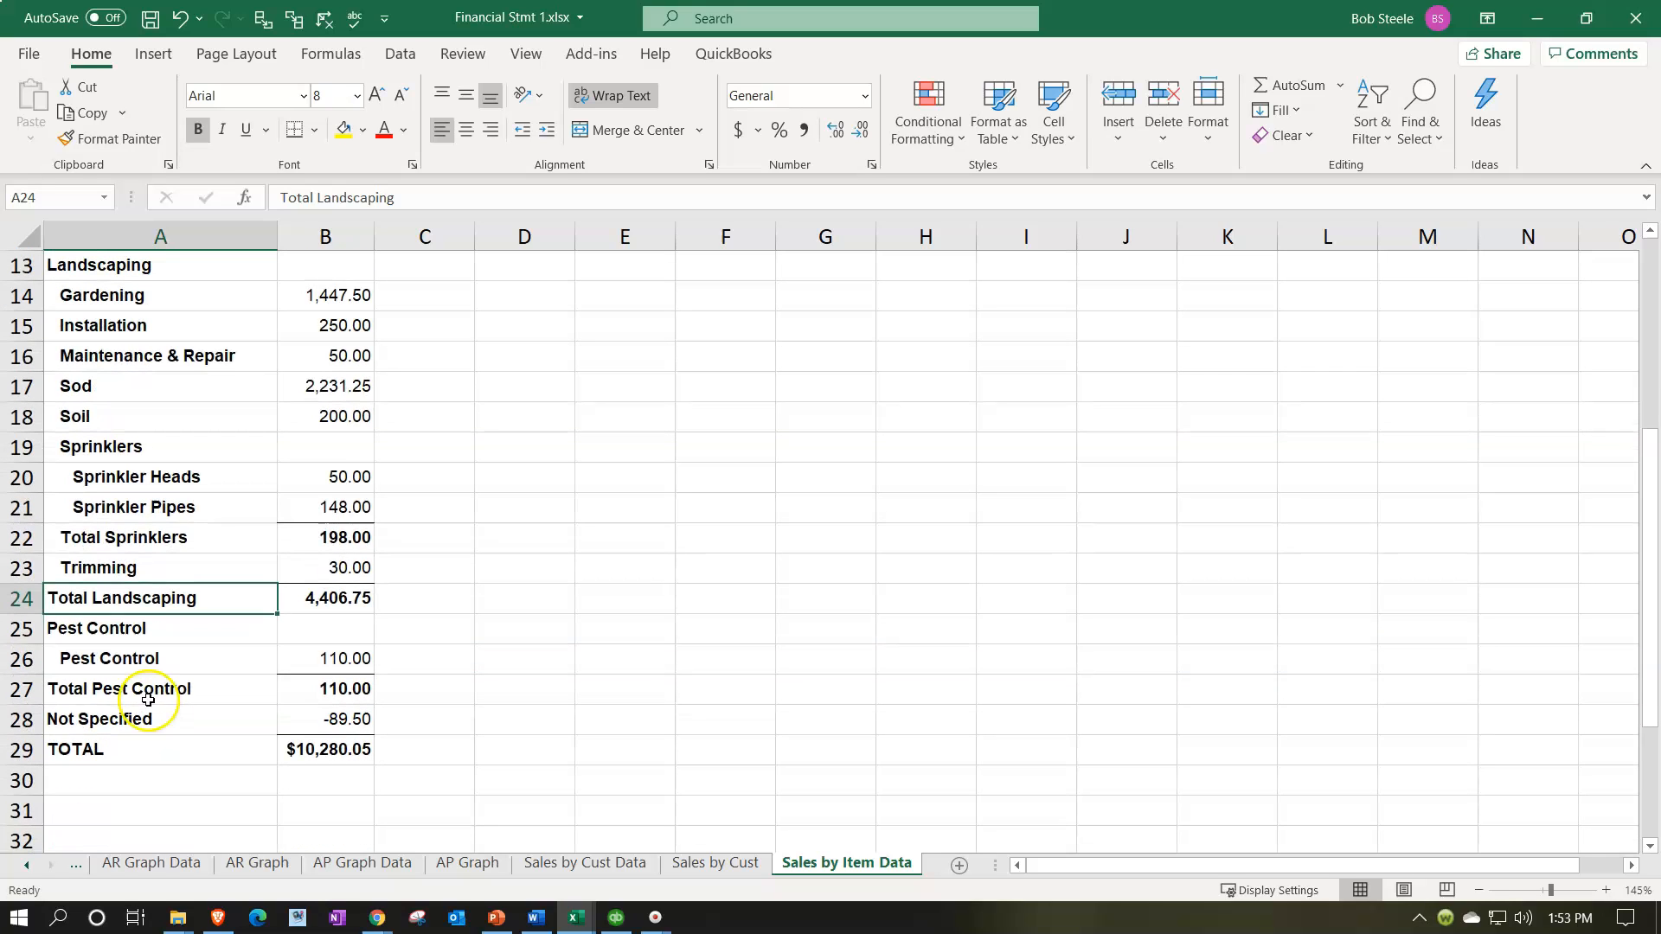
pyautogui.click(151, 689)
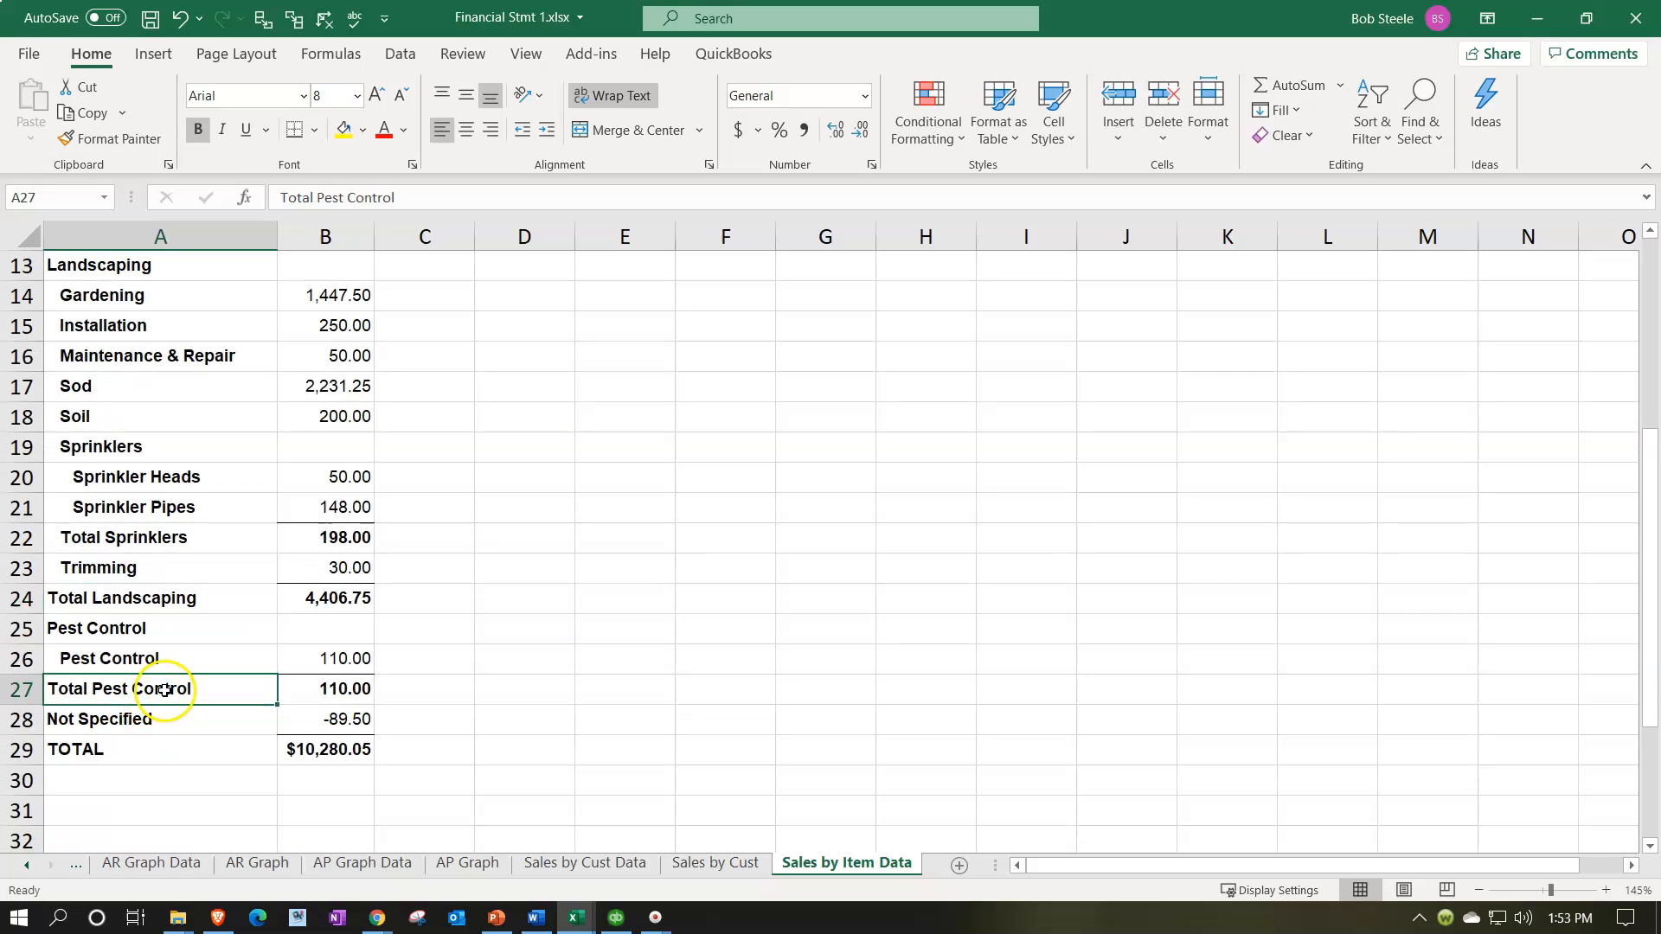
pyautogui.click(153, 714)
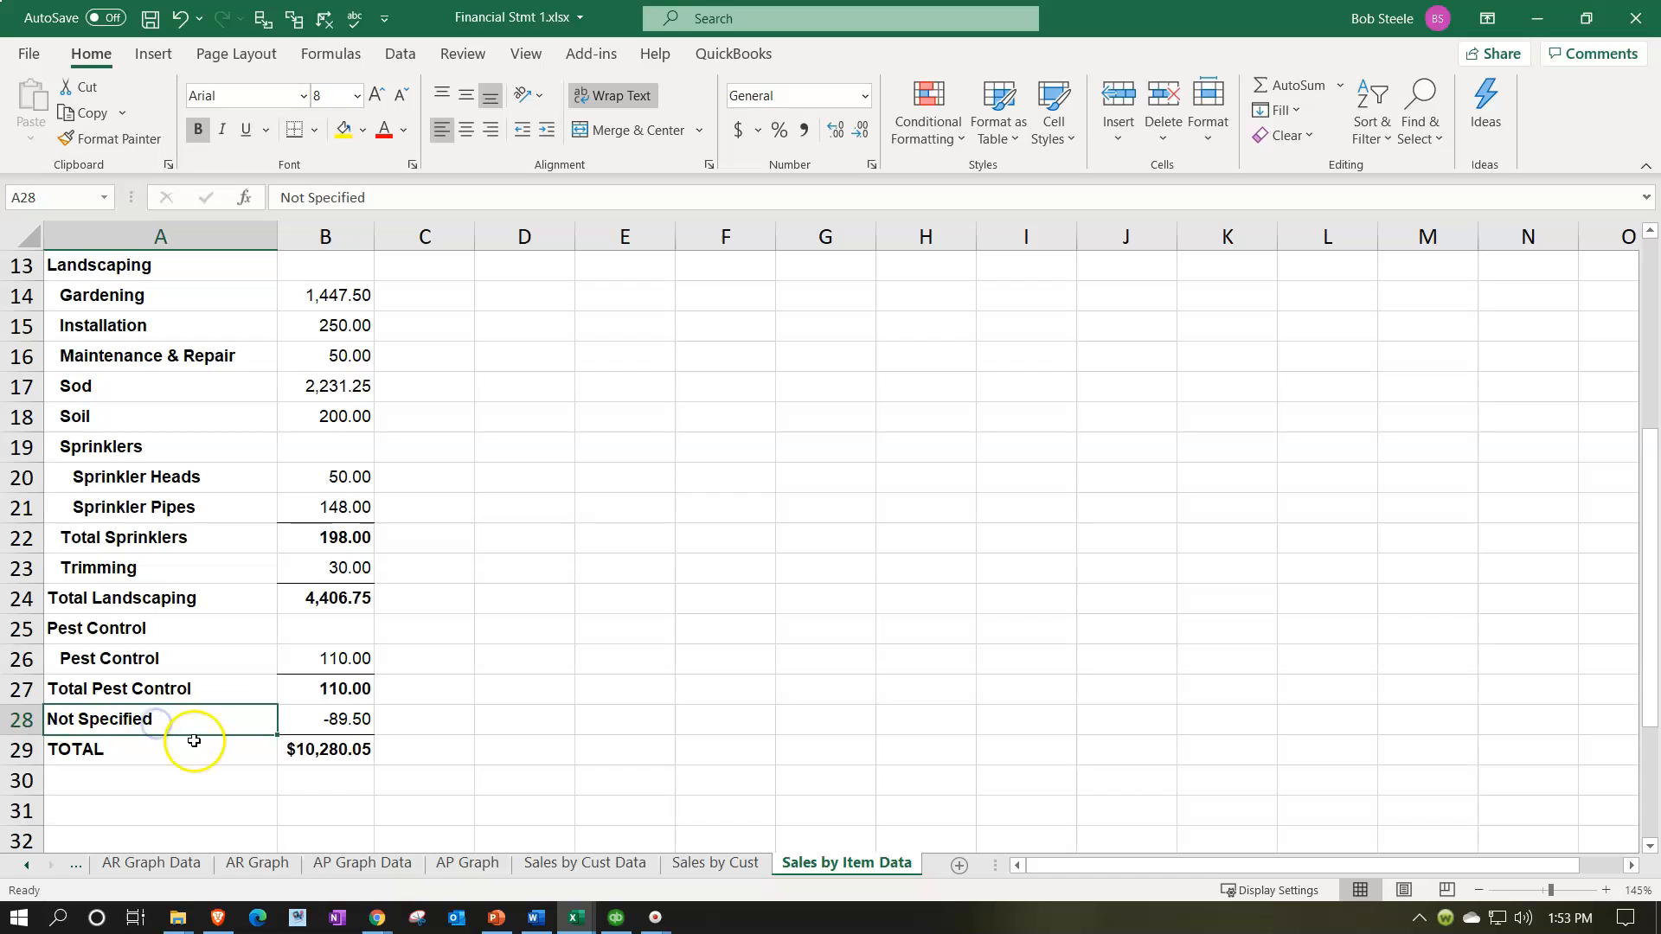
# Step: Examine the individual item amounts and nested subtotals within the Design and Landscaping categories
pyautogui.scroll(4, 199, 740)
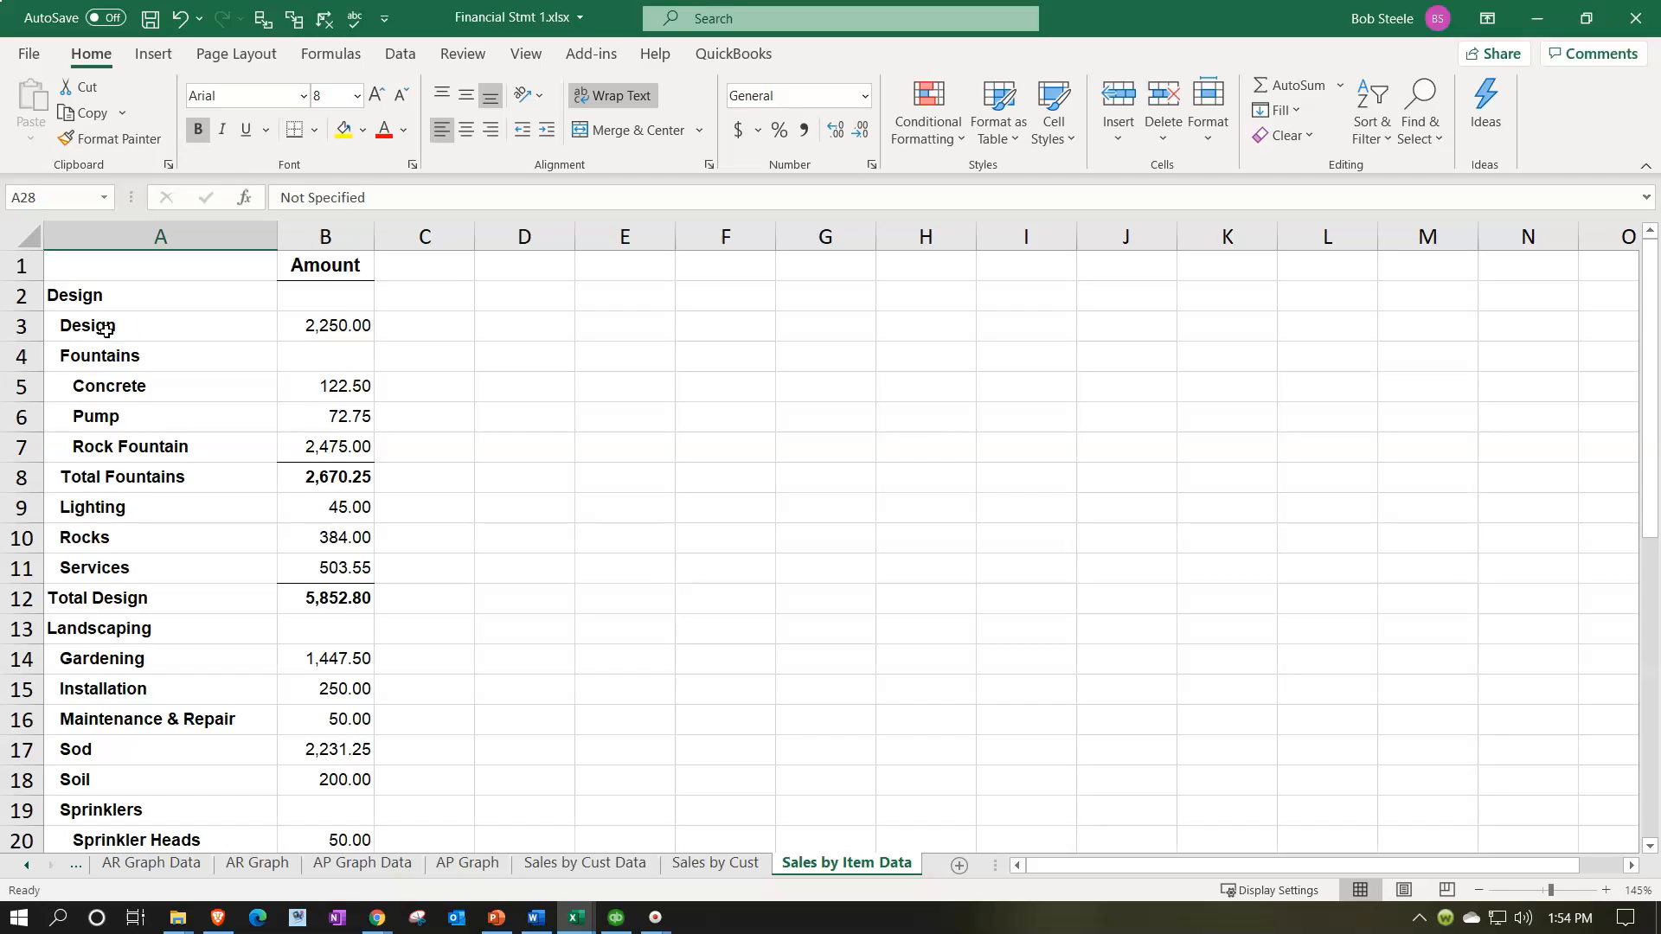
pyautogui.scroll(-1, 99, 484)
pyautogui.scroll(1, 113, 380)
pyautogui.moveTo(290, 322); pyautogui.dragTo(309, 456)
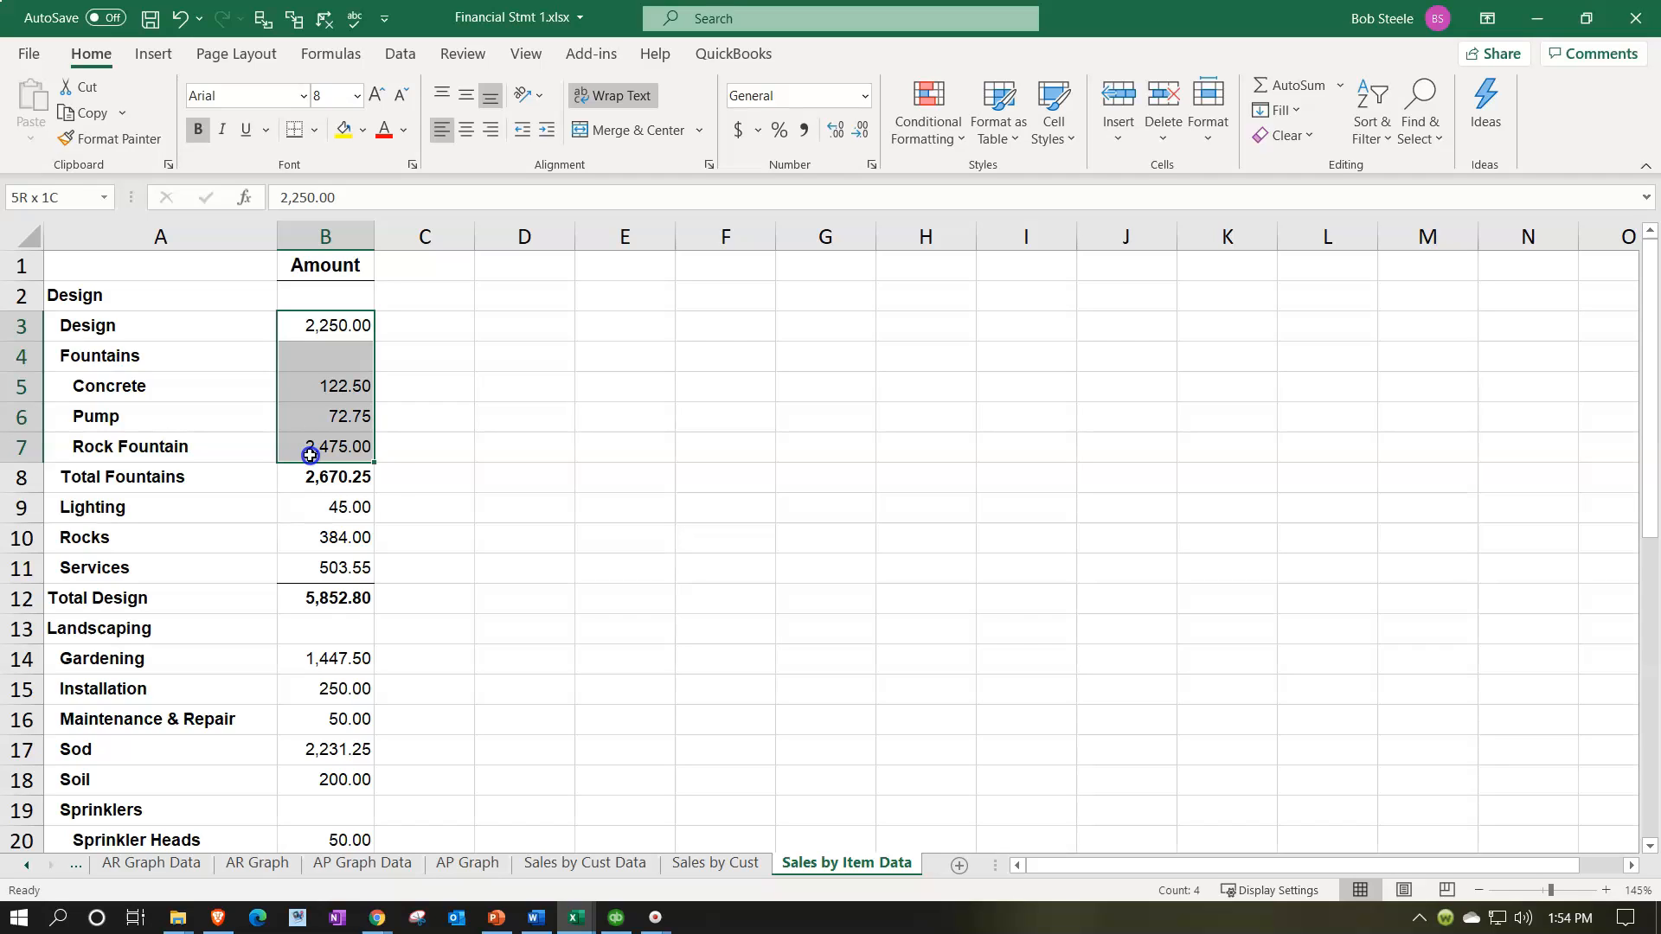
pyautogui.moveTo(310, 455); pyautogui.dragTo(310, 455)
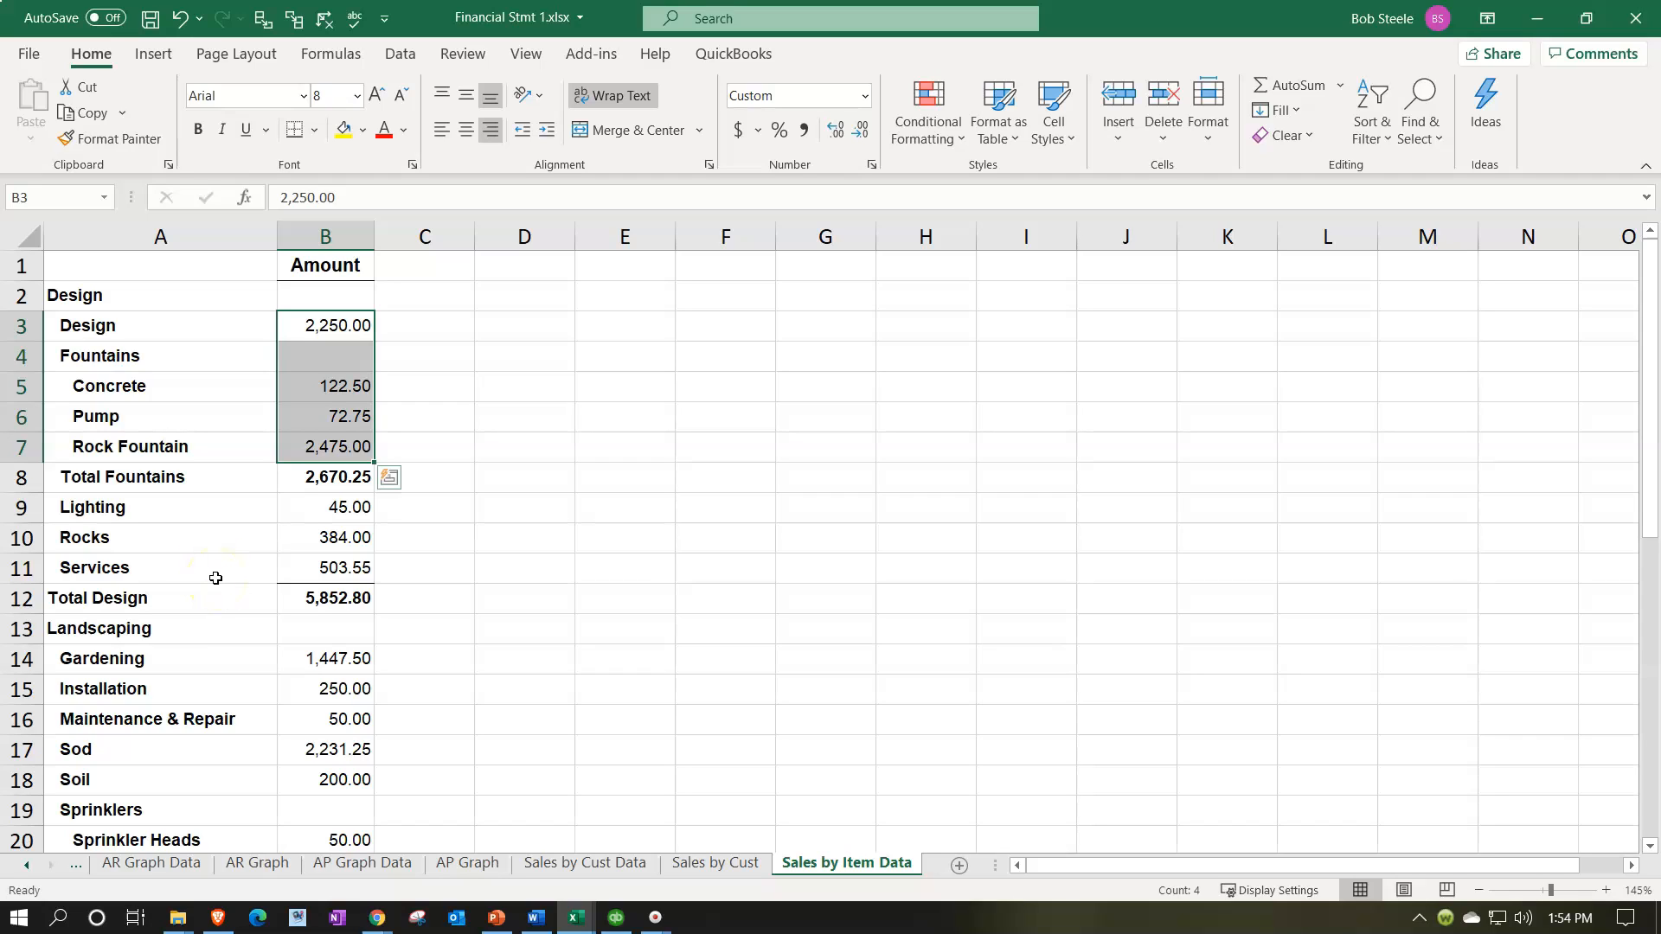
pyautogui.click(302, 472)
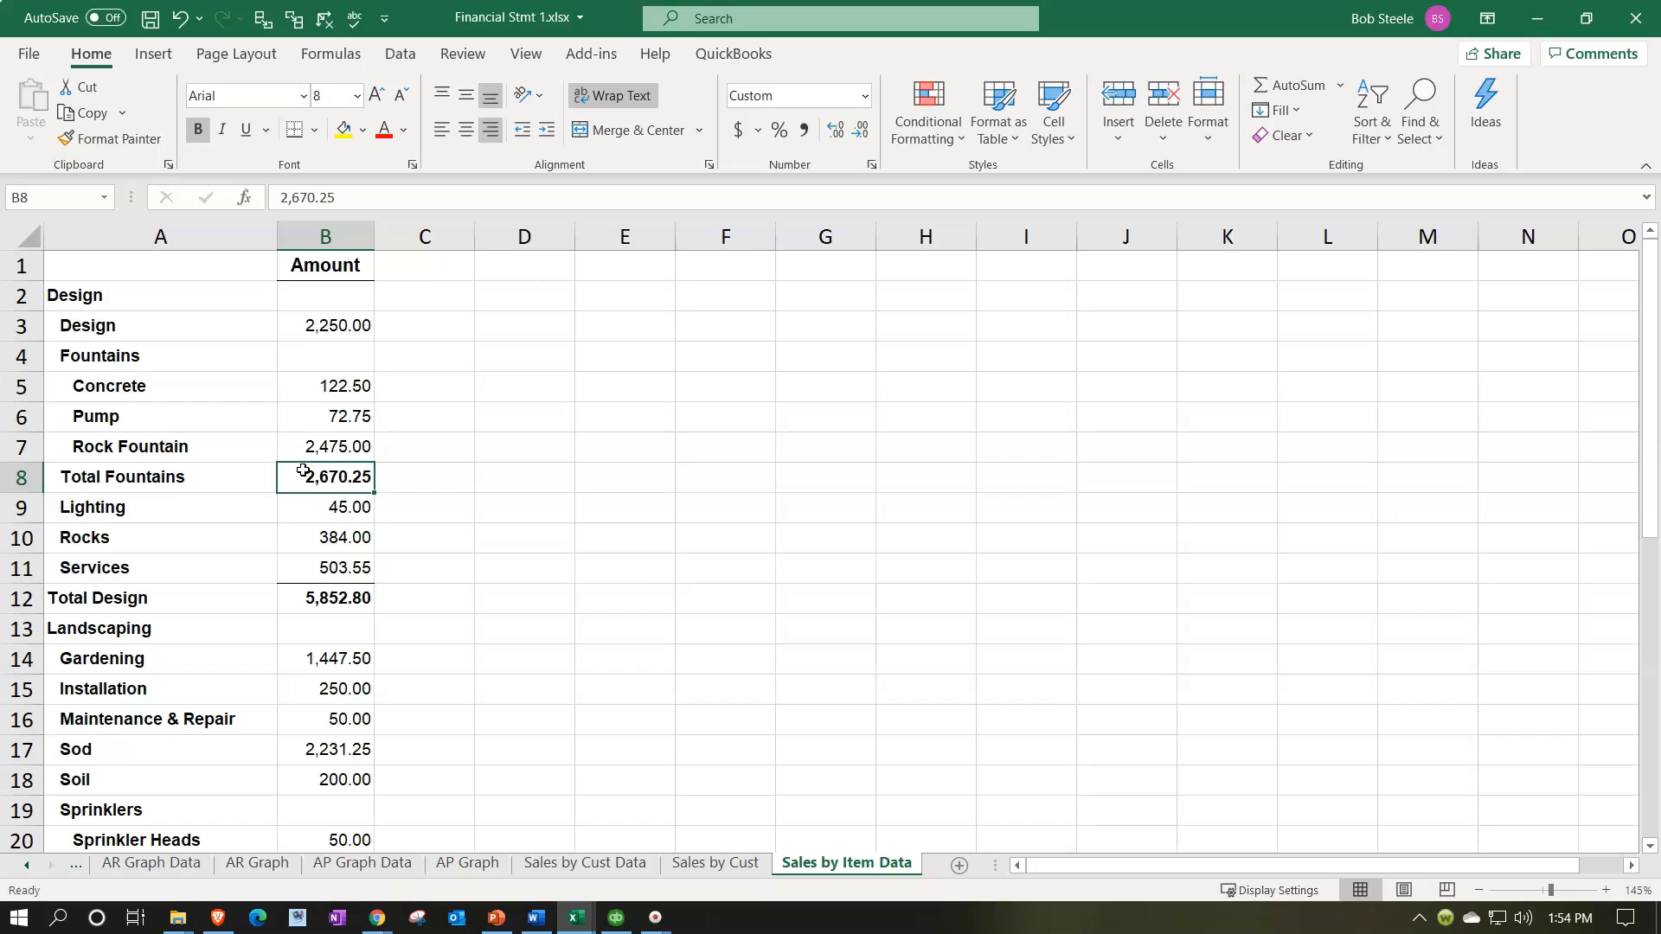
pyautogui.scroll(-1, 318, 518)
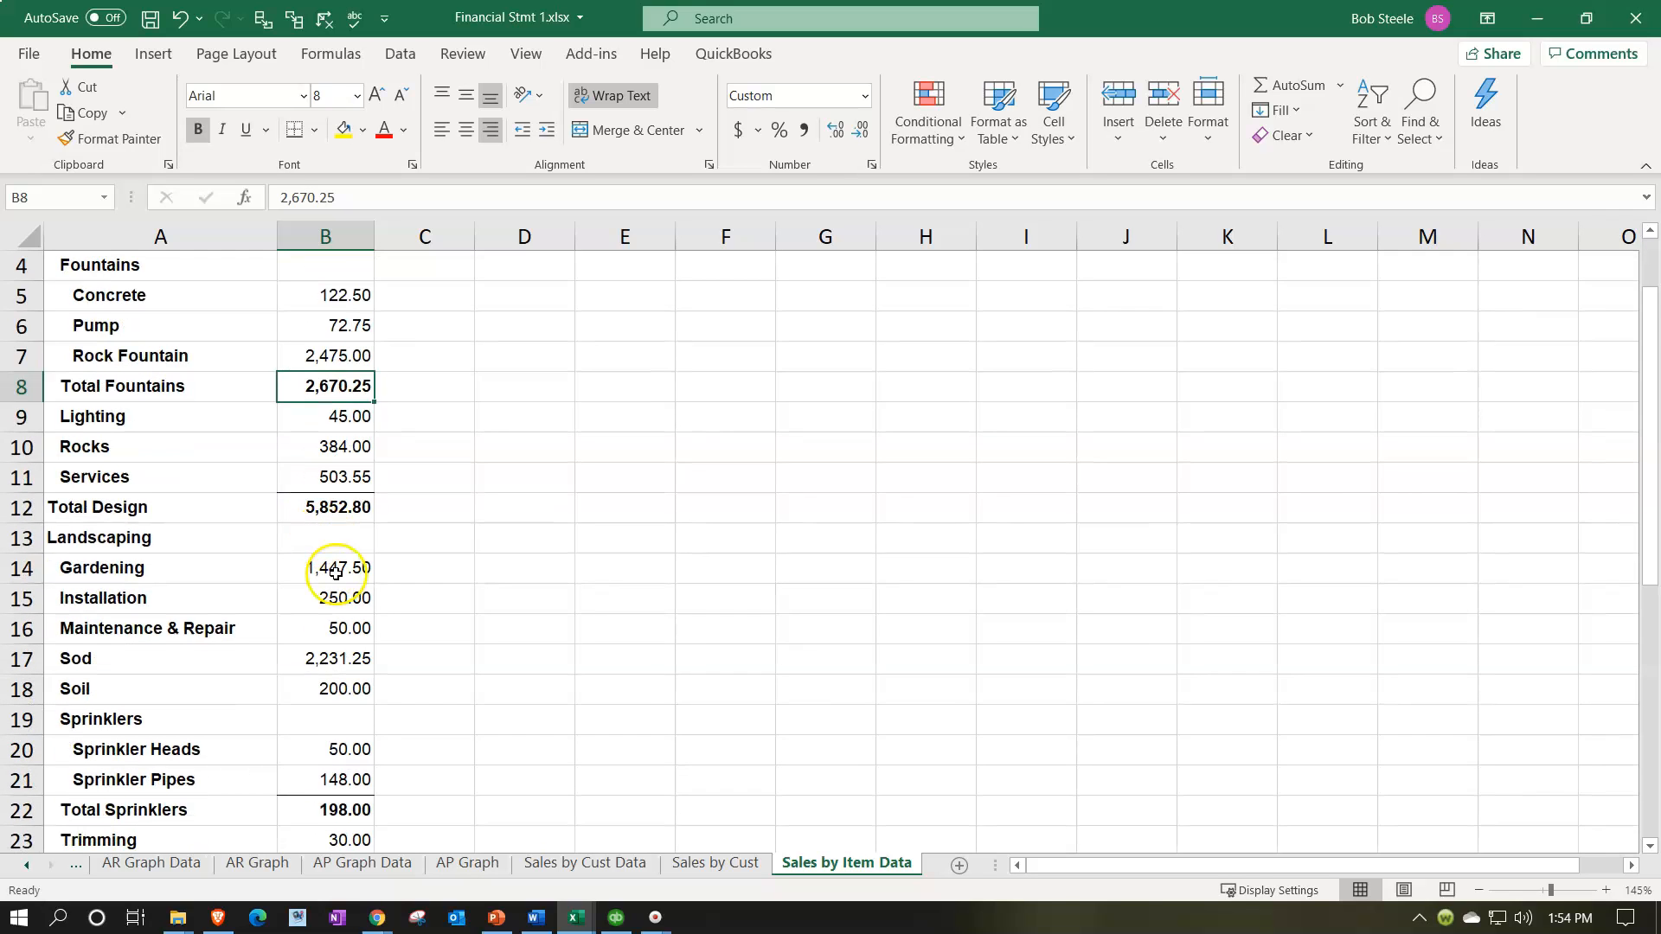
pyautogui.scroll(-1, 320, 512)
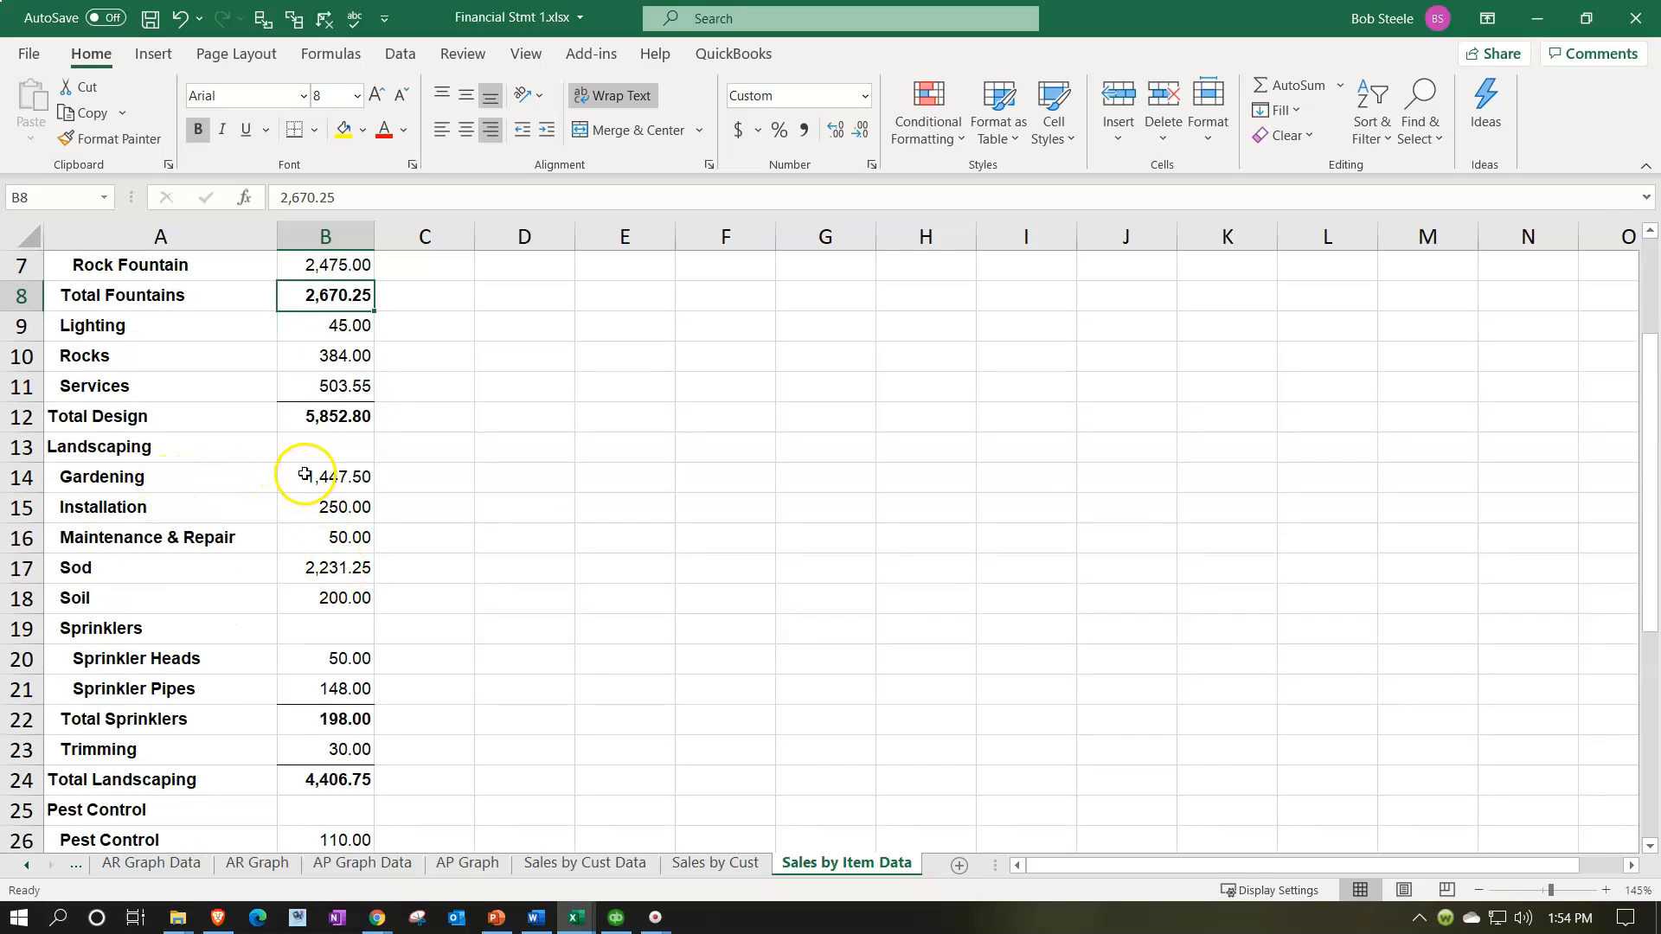
pyautogui.moveTo(304, 474); pyautogui.dragTo(327, 689)
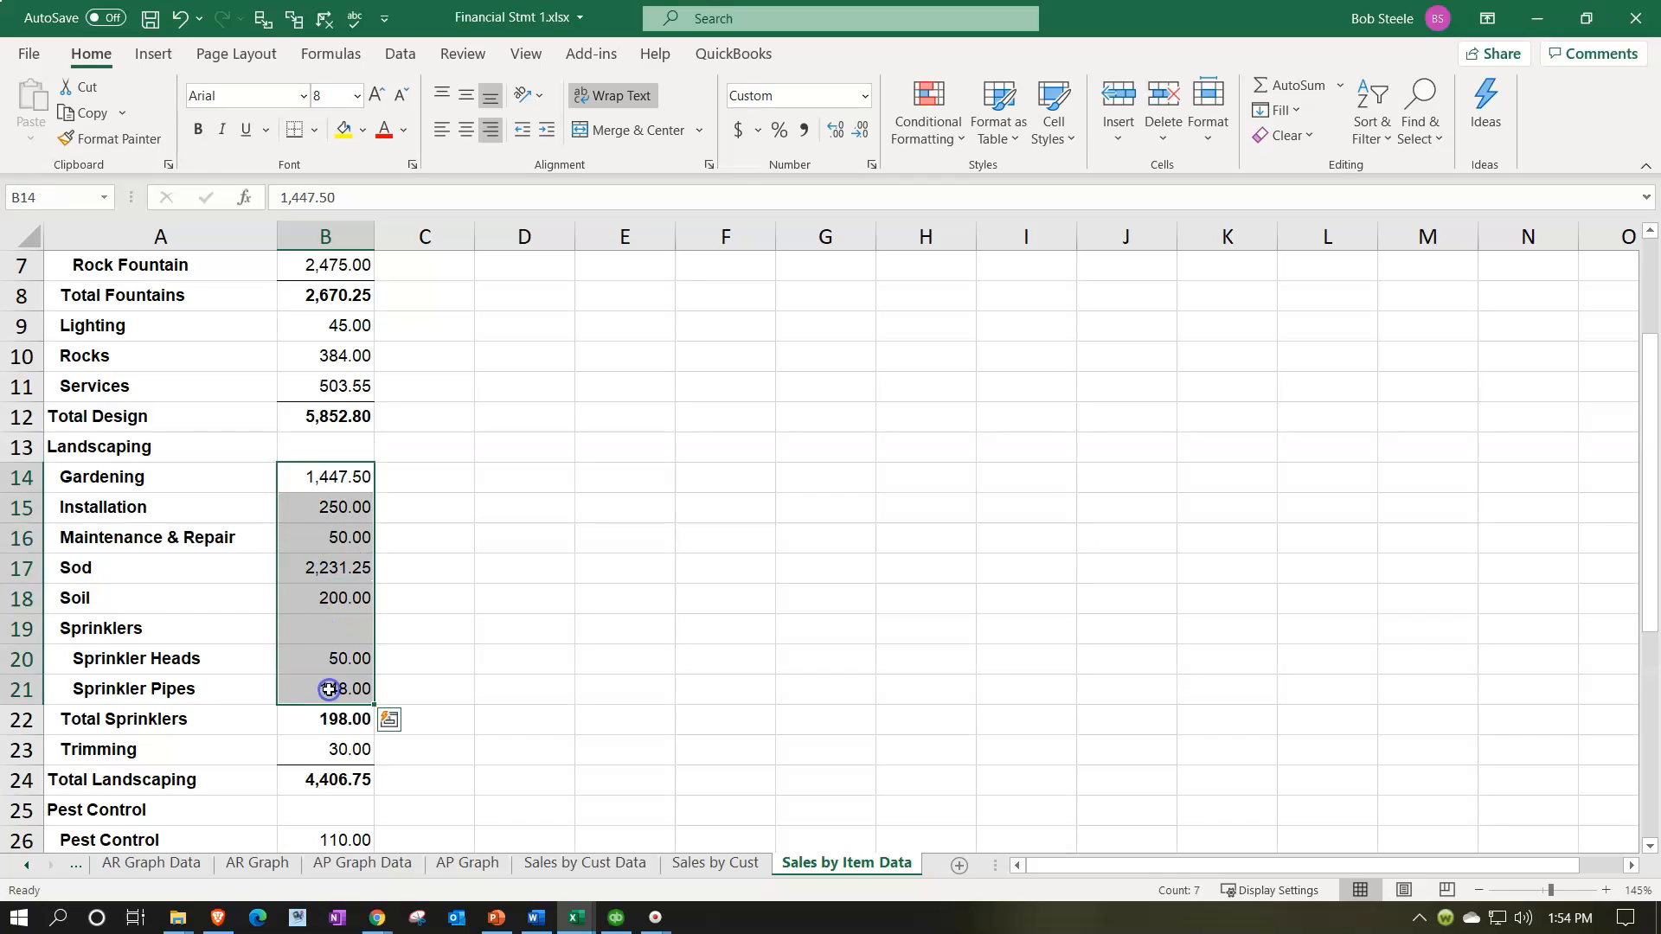
pyautogui.click(179, 660)
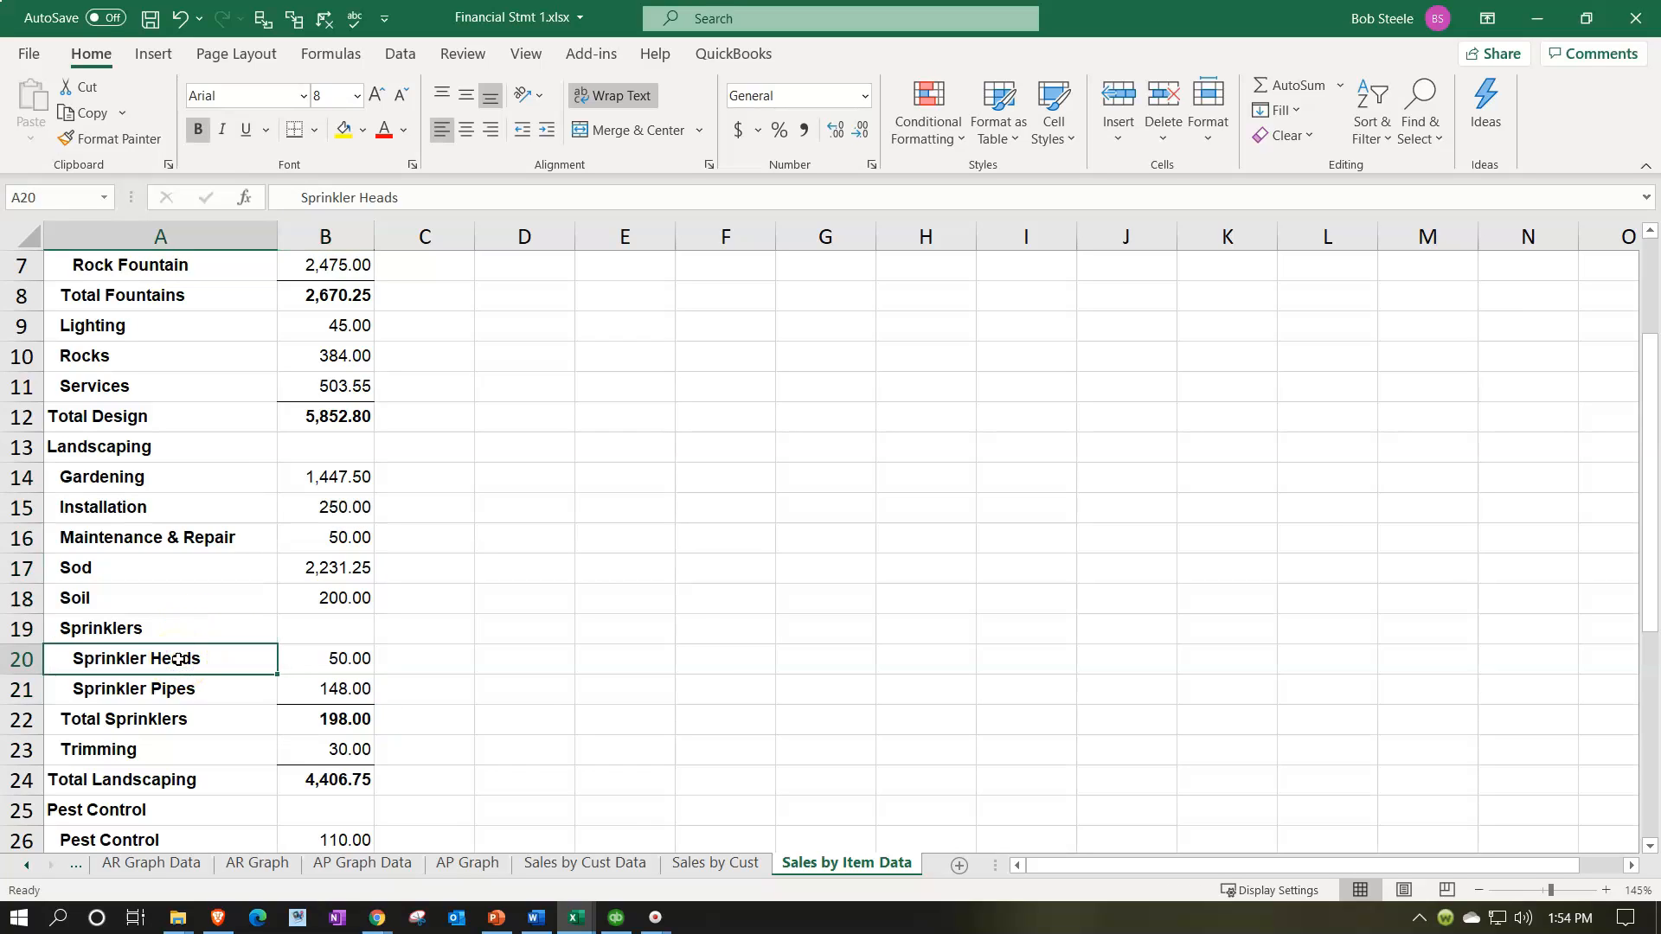
pyautogui.scroll(2, 179, 659)
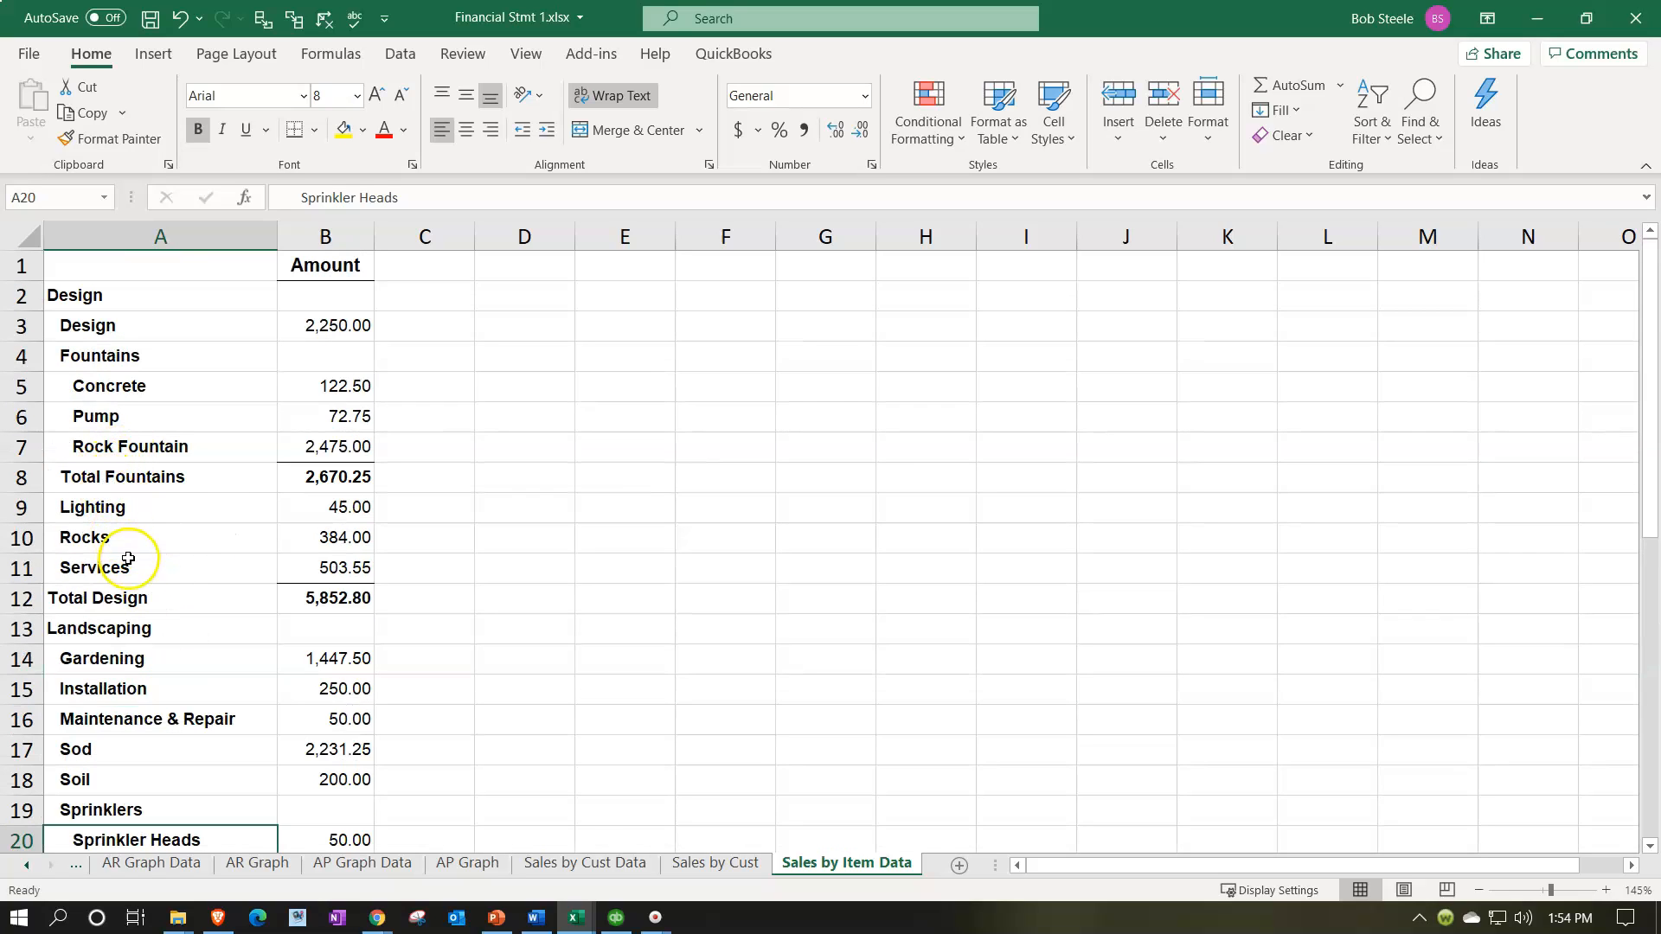
# Step: Delete rows 1 to 11, containing the Amount heading and the Design detail above Total Design
pyautogui.click(130, 593)
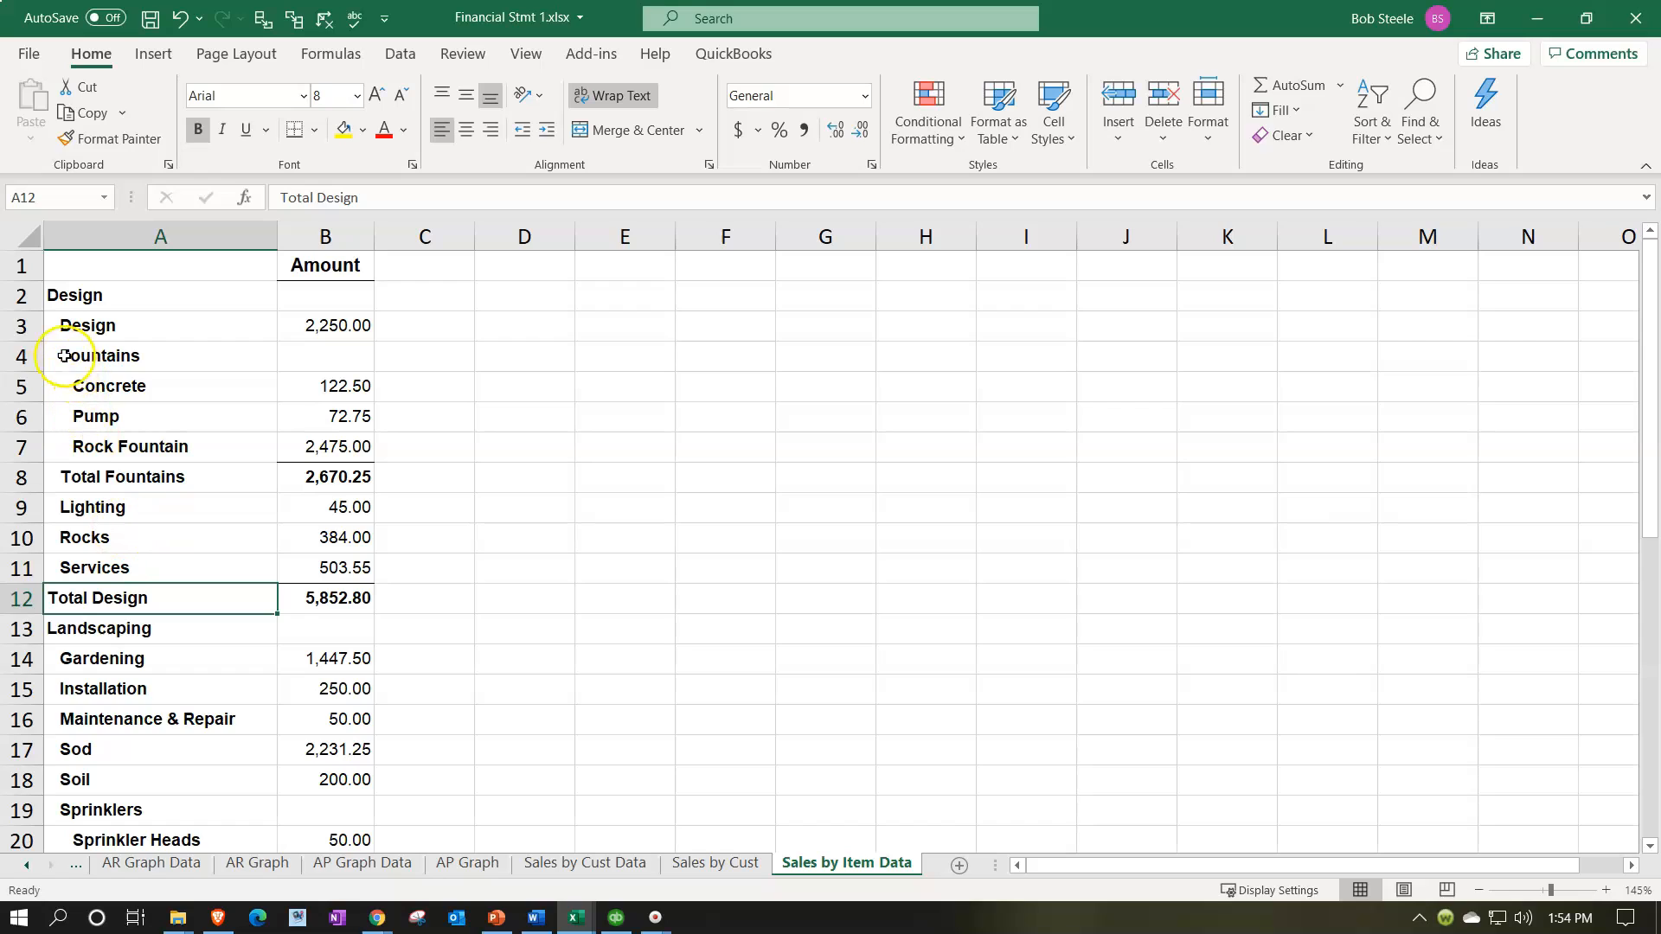
pyautogui.moveTo(22, 265); pyautogui.dragTo(59, 567)
pyautogui.rightClick(182, 480)
pyautogui.click(251, 684)
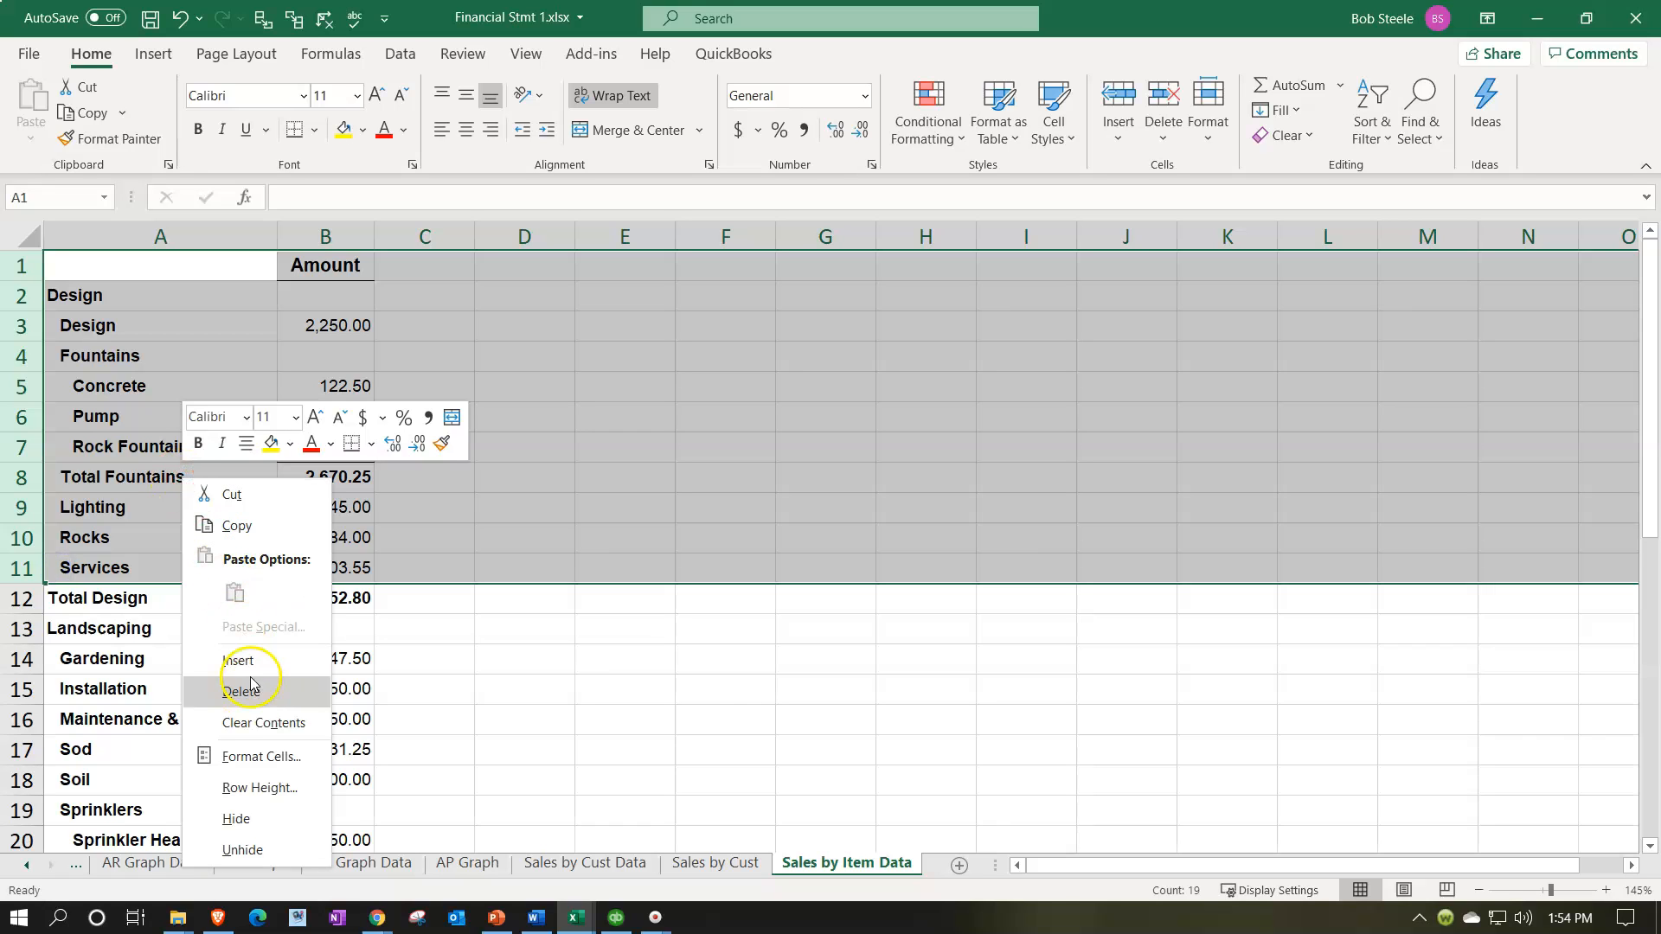
pyautogui.click(217, 478)
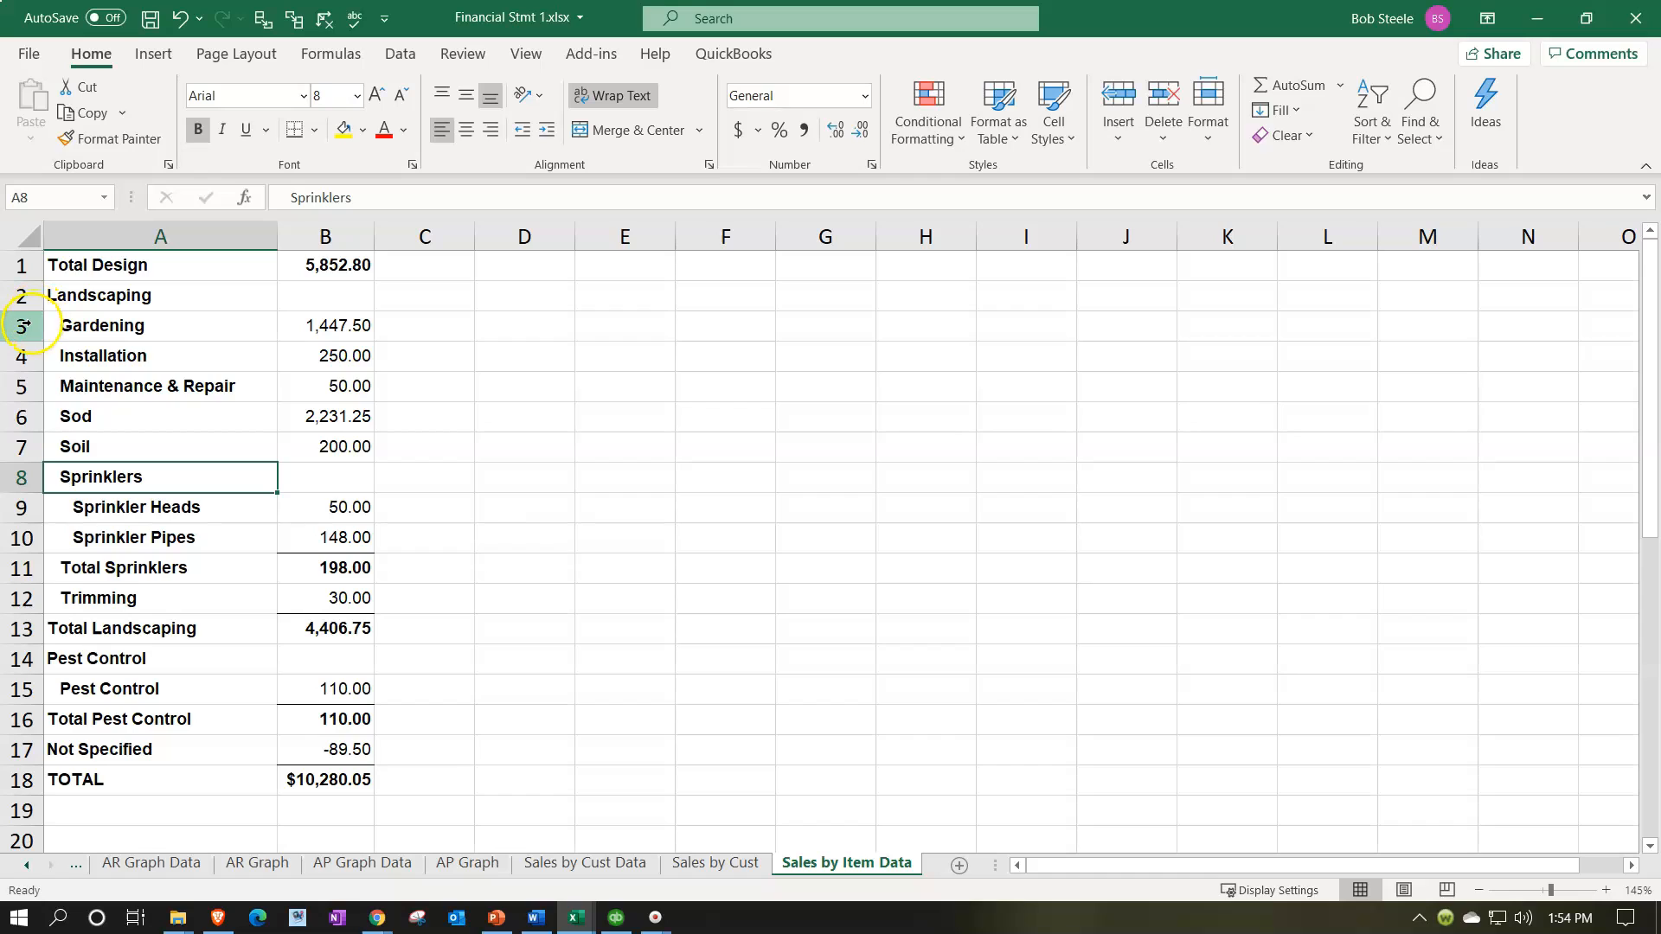
# Step: Delete rows 2 to 12, containing the Landscaping heading and its detail lines above Total Landscaping
pyautogui.moveTo(32, 292); pyautogui.dragTo(43, 597)
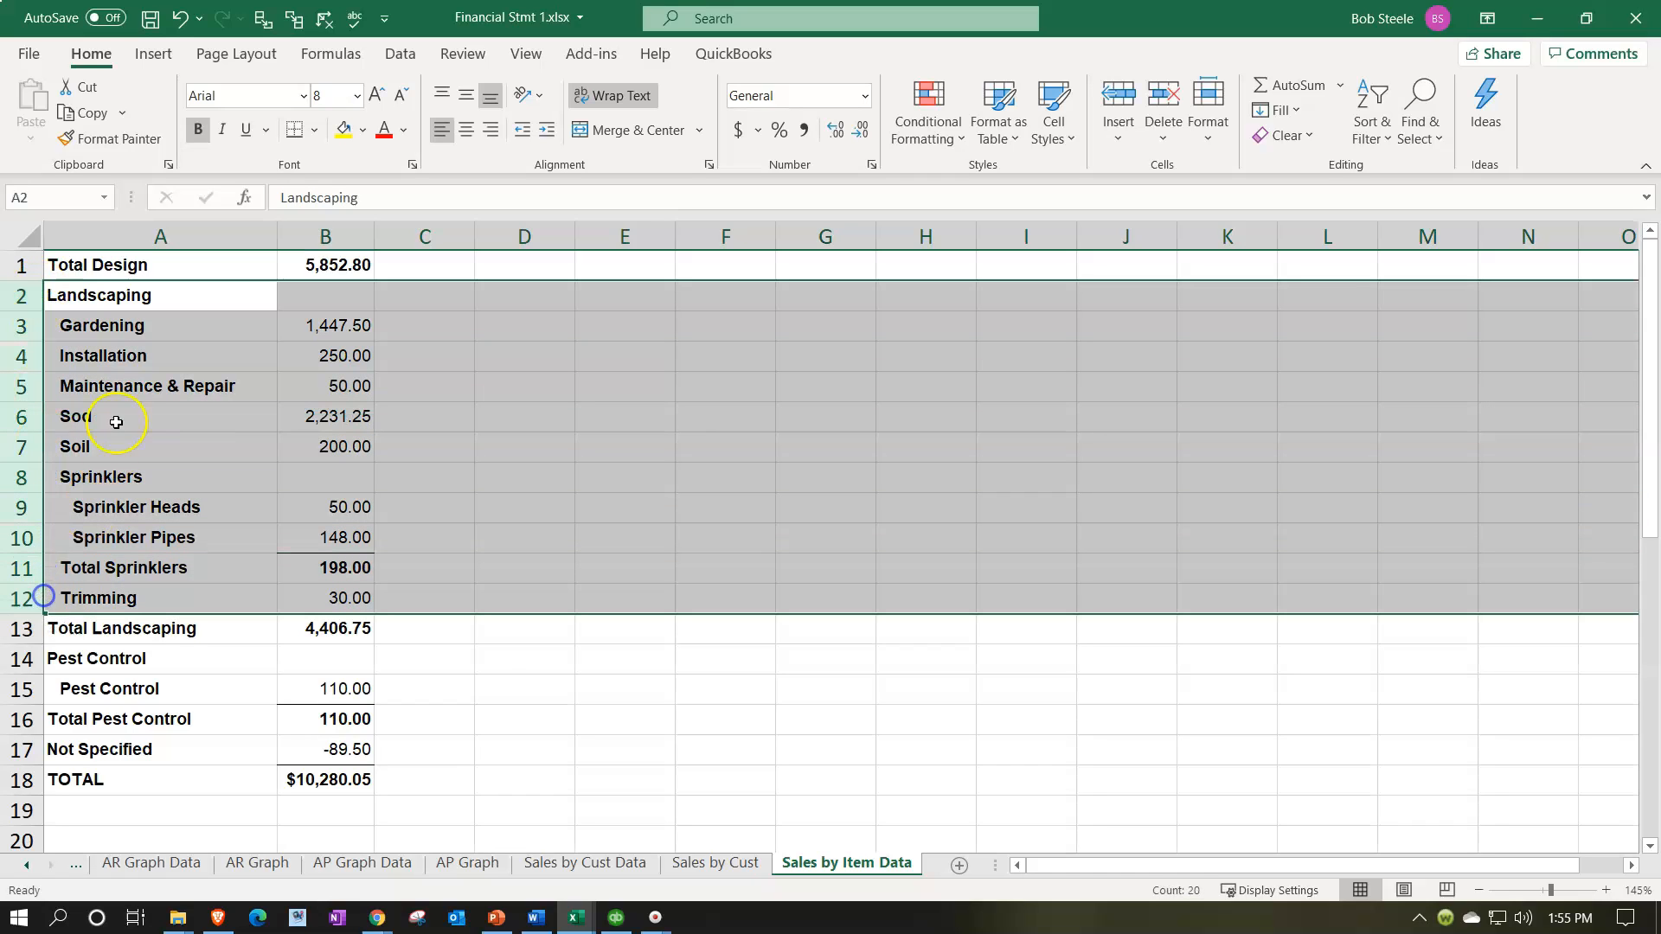
pyautogui.rightClick(201, 422)
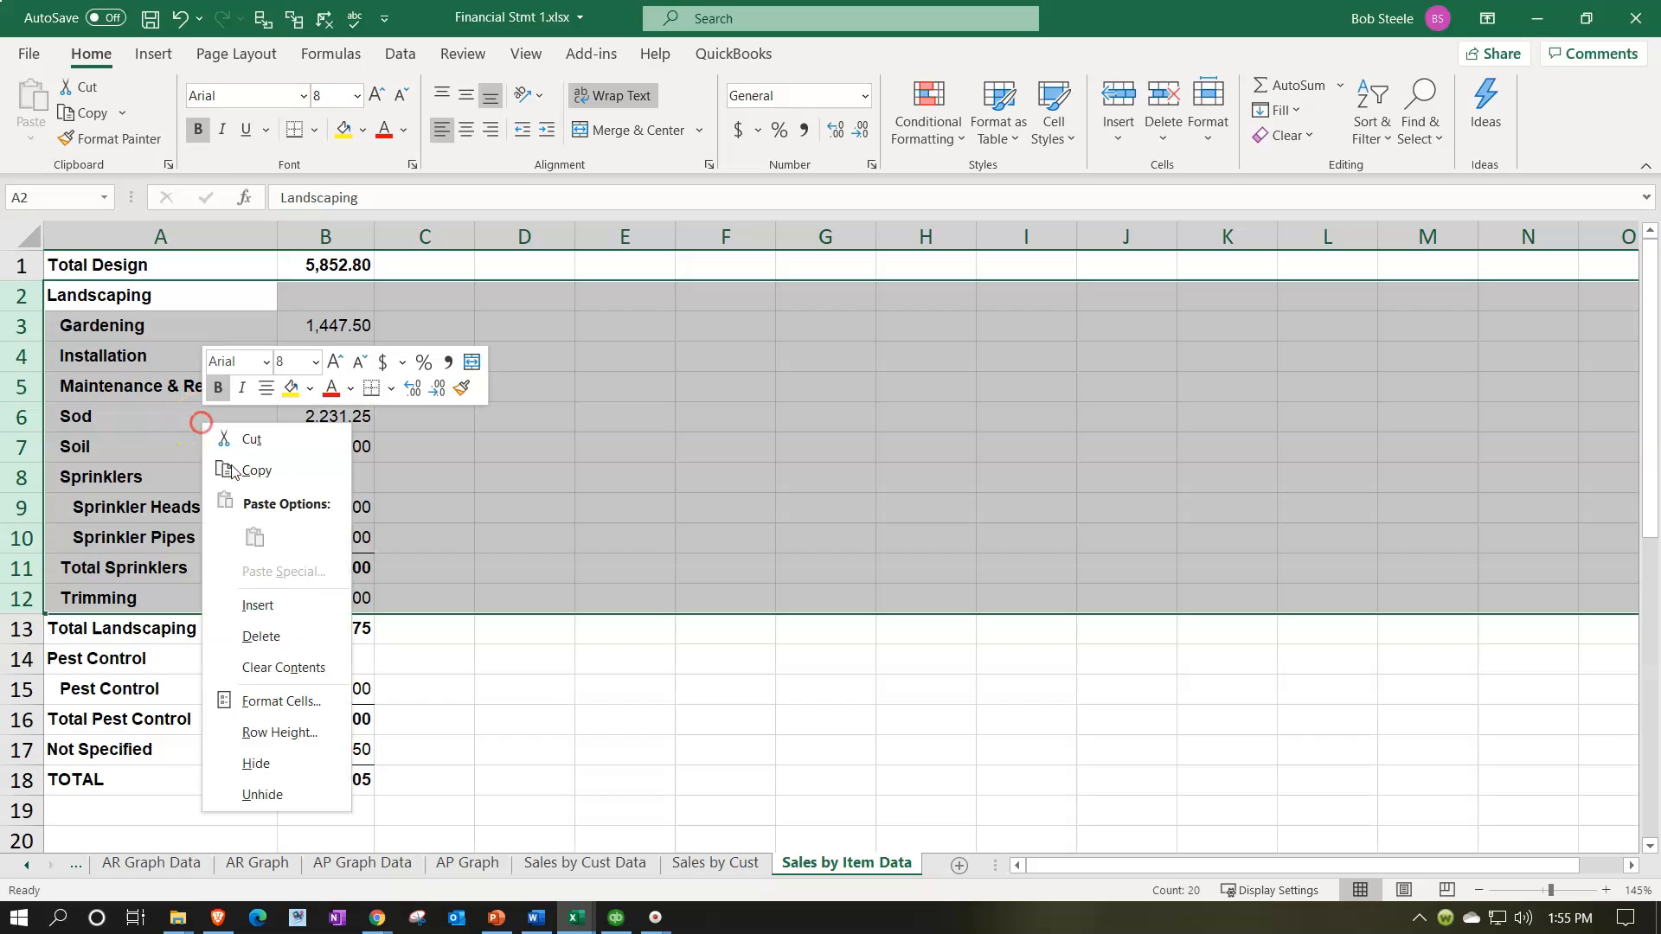
pyautogui.click(270, 639)
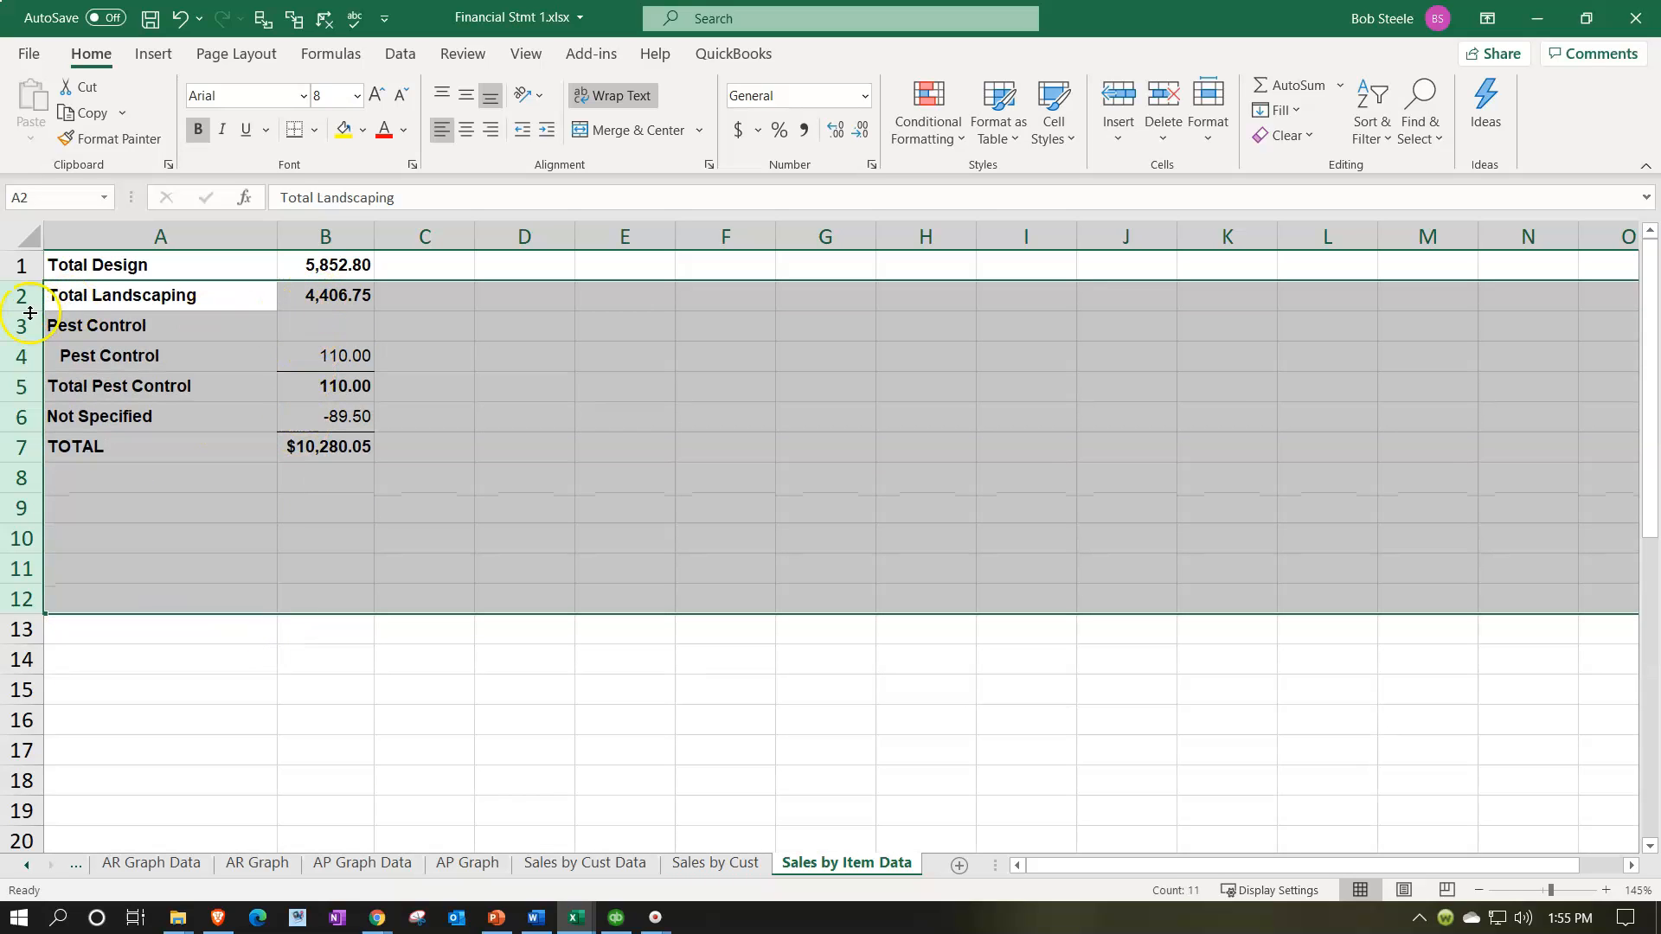
# Step: Delete rows 3 and 4, containing the Pest Control heading and its detail line above Total Pest Control
pyautogui.click(28, 325)
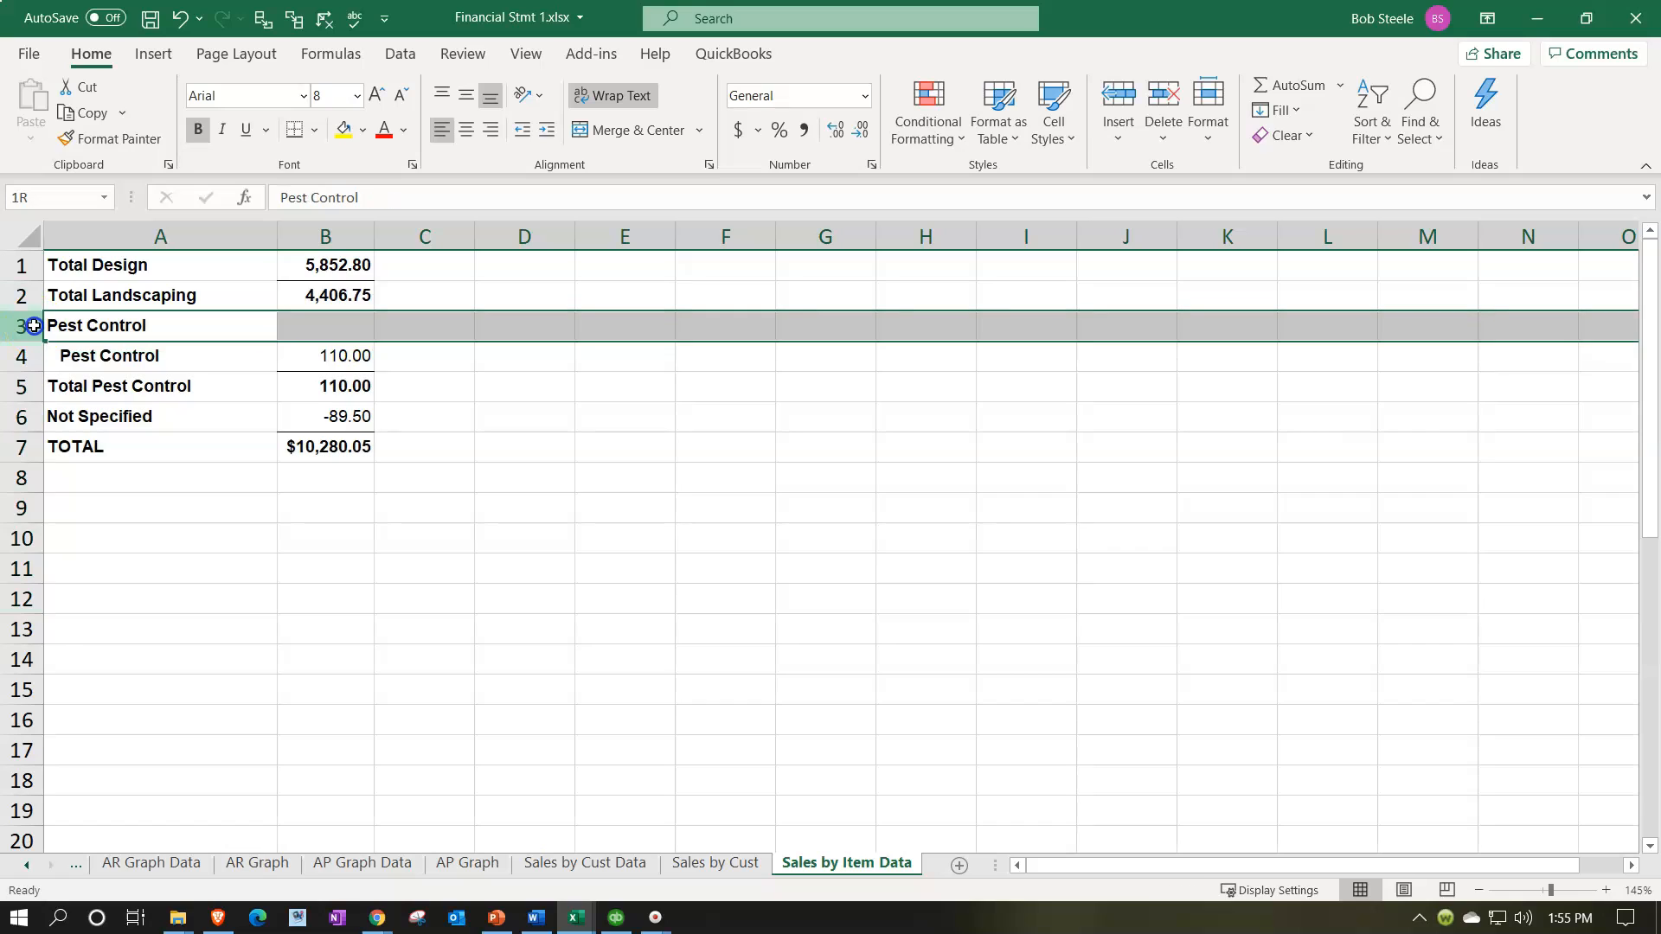
pyautogui.moveTo(38, 341); pyautogui.dragTo(37, 355)
pyautogui.rightClick(216, 339)
pyautogui.click(276, 552)
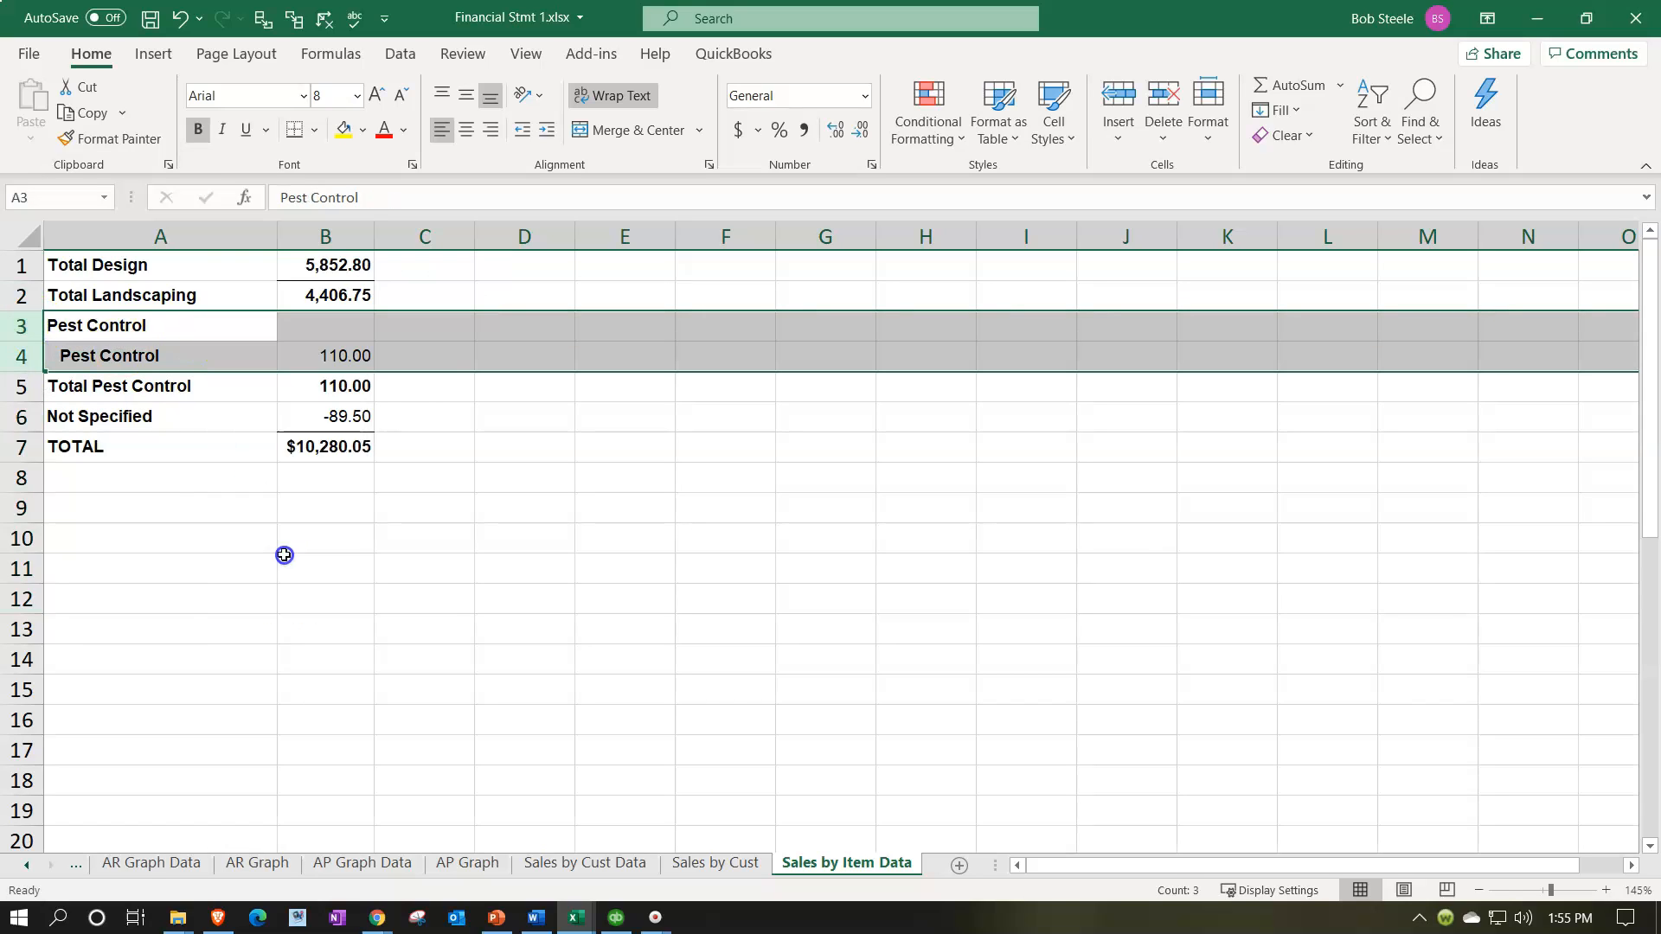
pyautogui.click(284, 554)
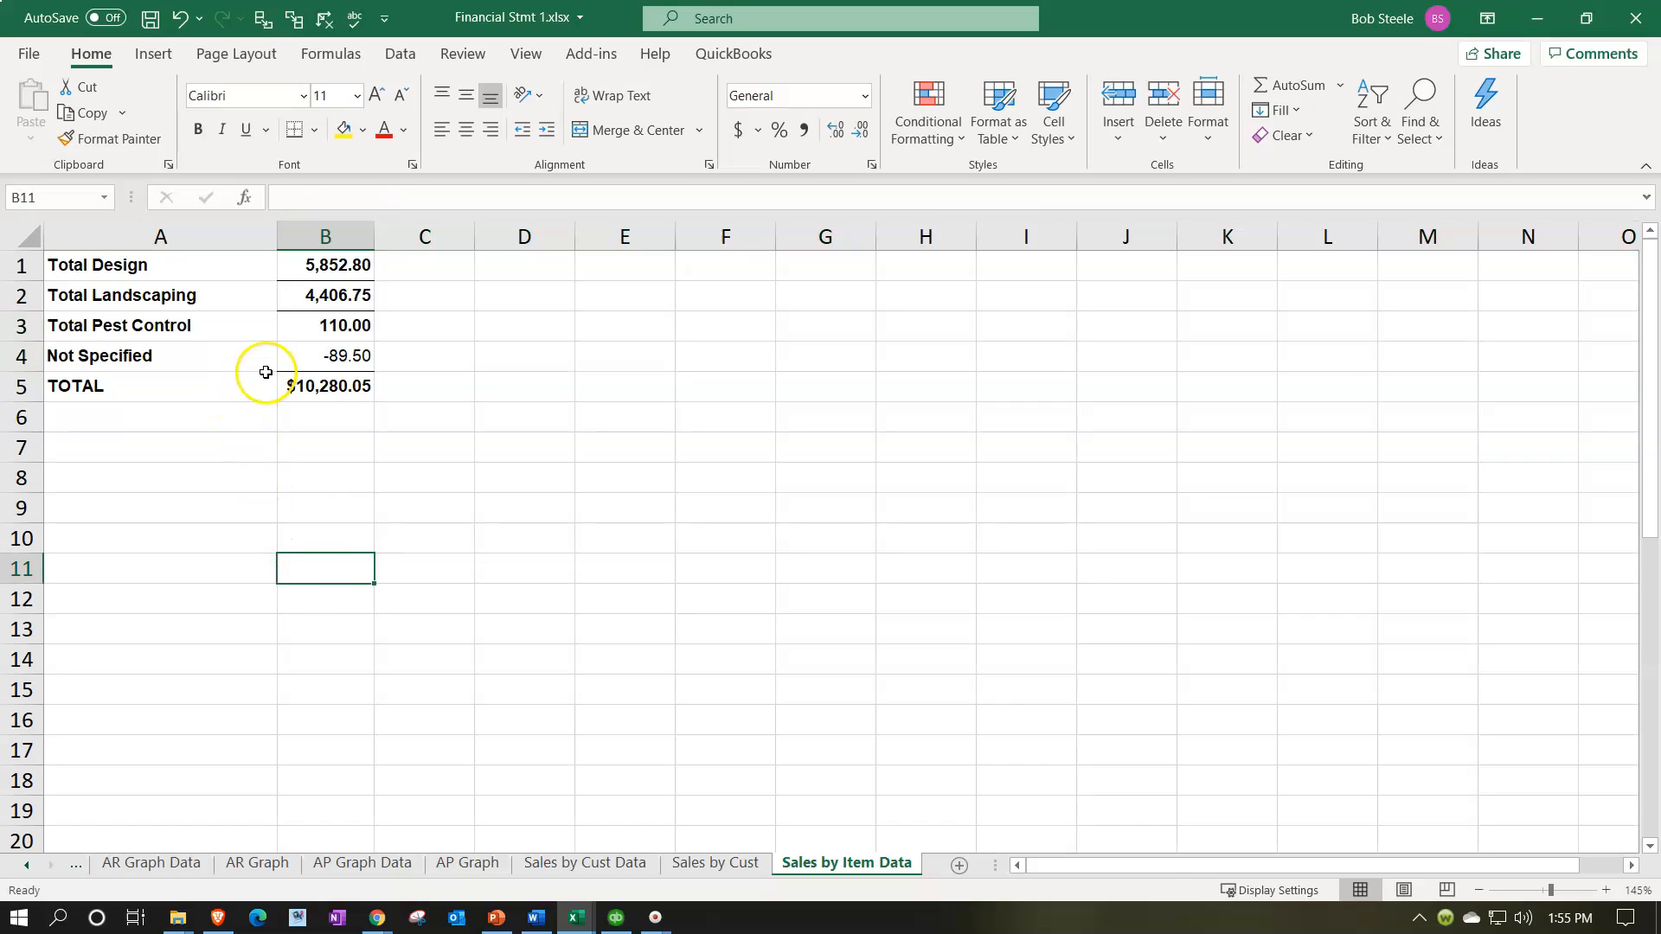
# Step: Replace the TOTAL amount in B5 with the formula =SUM(B1:B4)
pyautogui.click(339, 388)
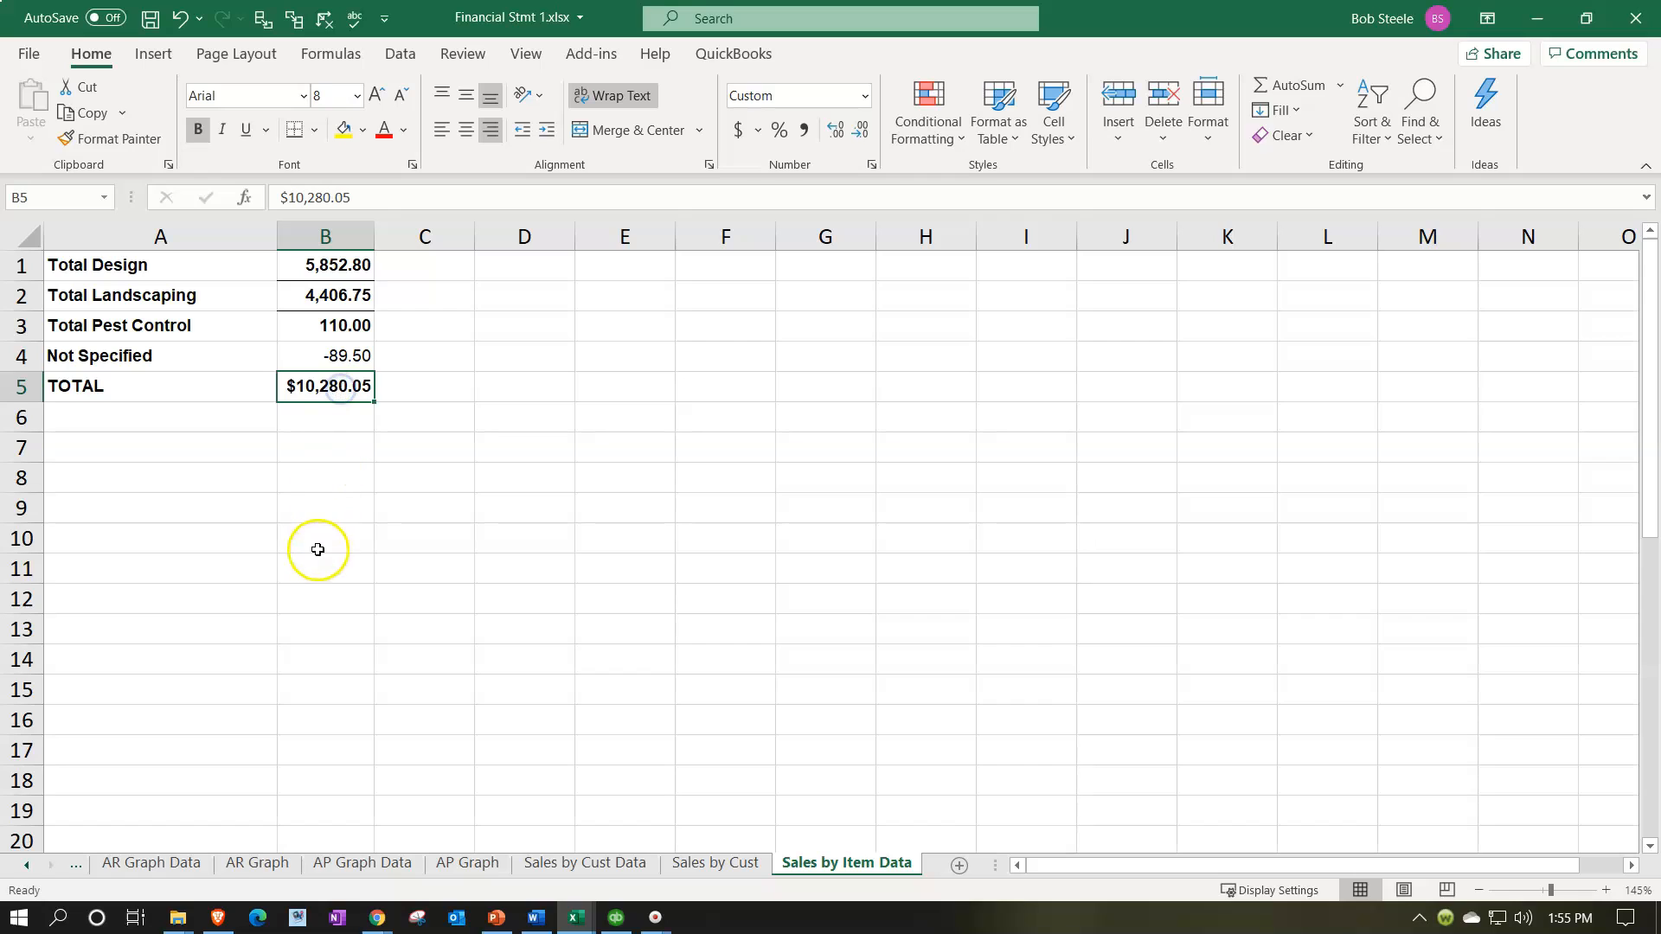
pyautogui.write('=s')
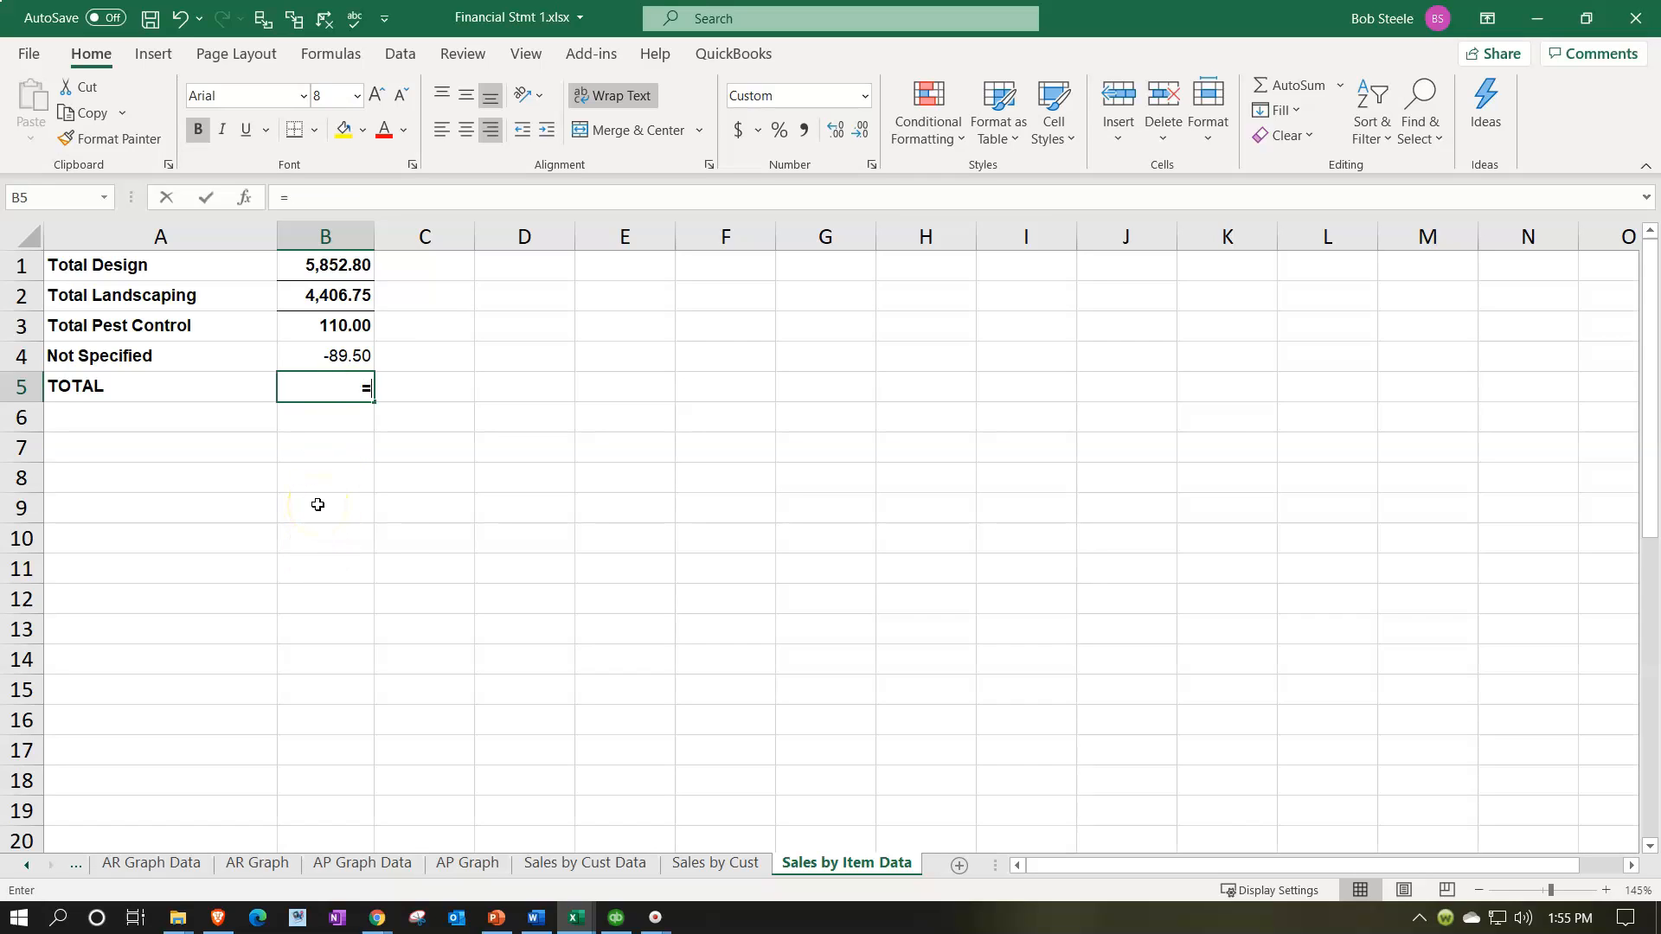
pyautogui.press('BackSpace')
pyautogui.press('BackSpace')
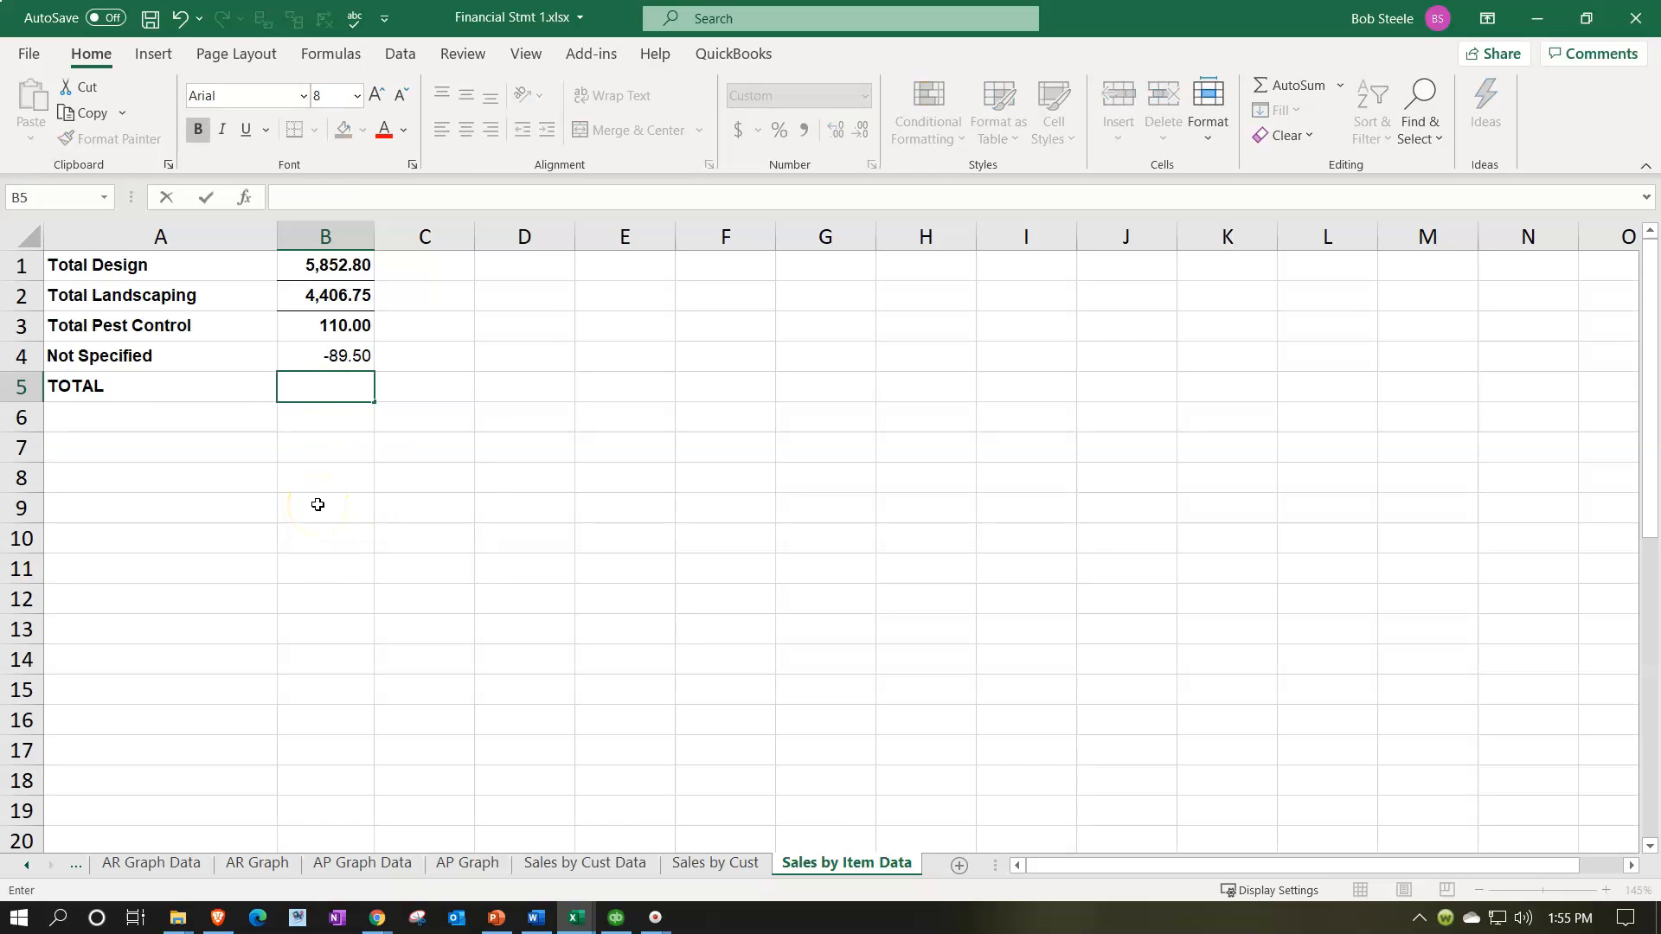
pyautogui.write('=sum(')
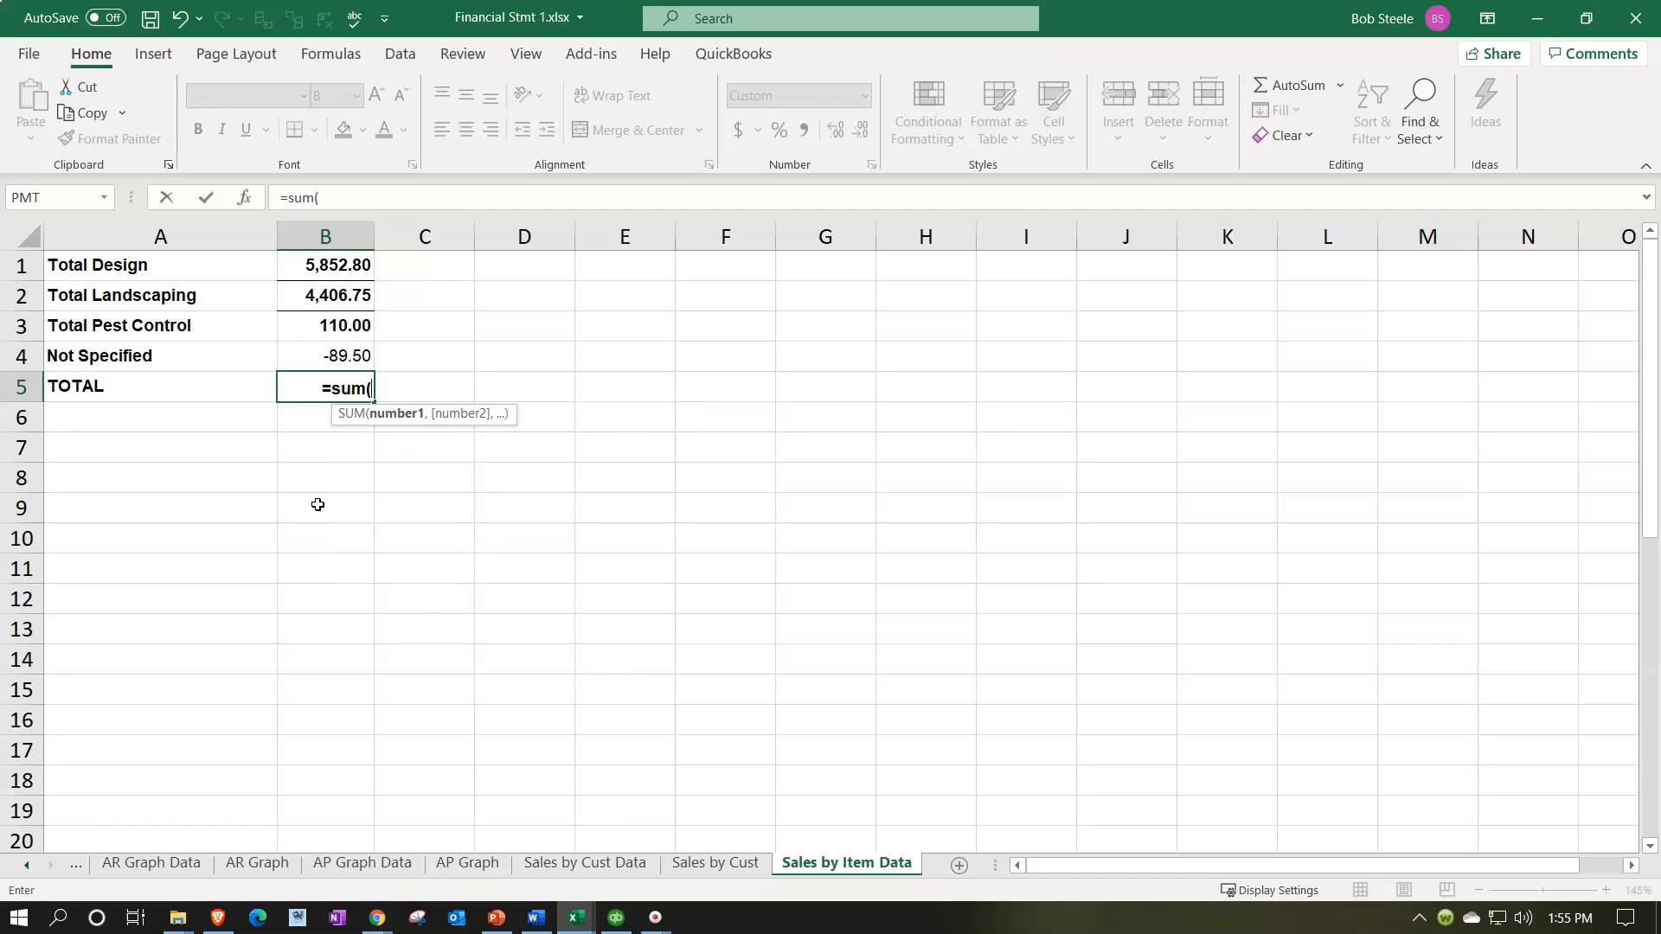
pyautogui.press('Up')
pyautogui.hotkey('shift', 'Up')
pyautogui.press('Return')
pyautogui.click(326, 428)
pyautogui.doubleClick(328, 382)
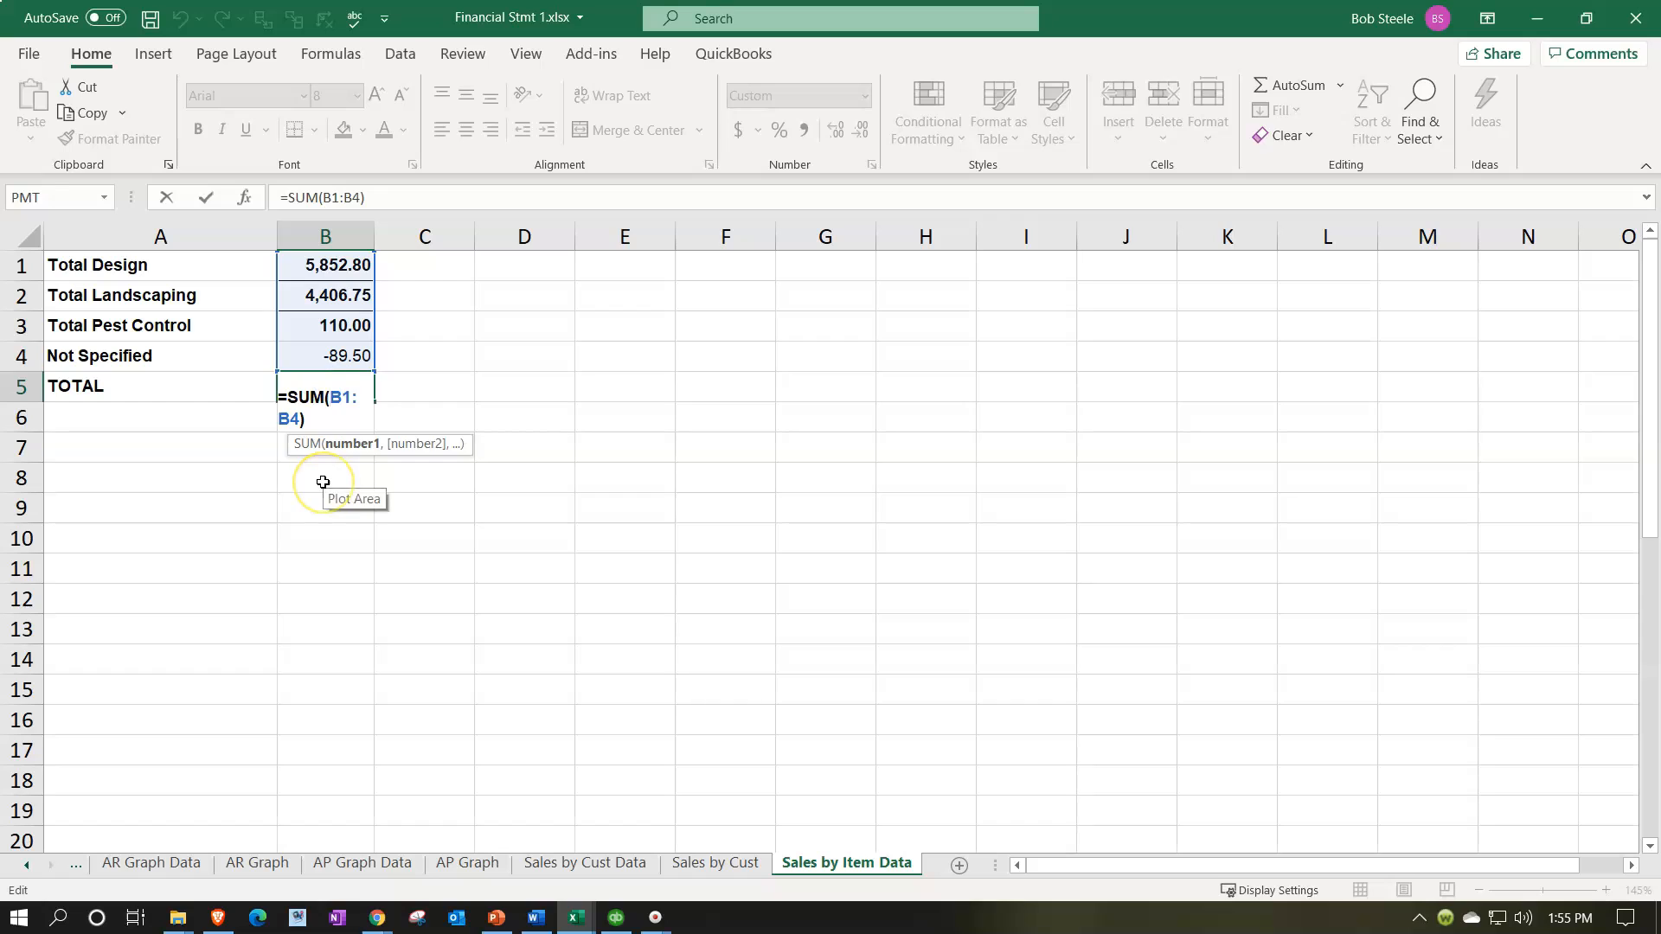
pyautogui.press('Return')
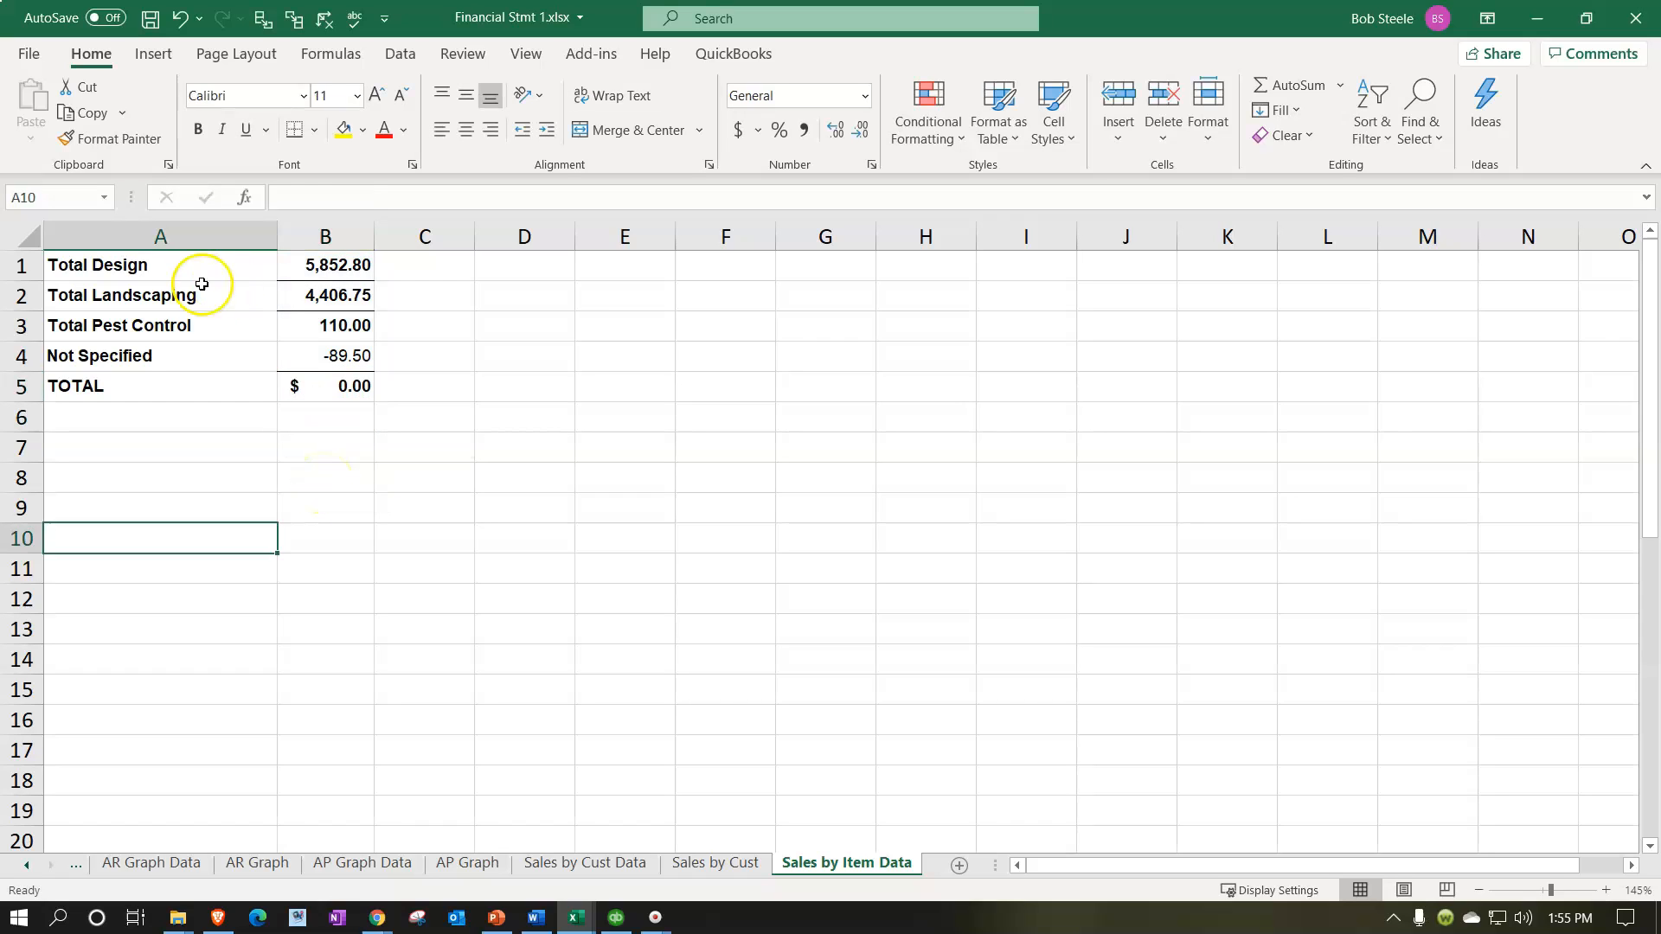
# Step: Copy the category totals in A1:B5 and paste them as values only starting at A8
pyautogui.click(123, 262)
pyautogui.moveTo(121, 254); pyautogui.dragTo(297, 375)
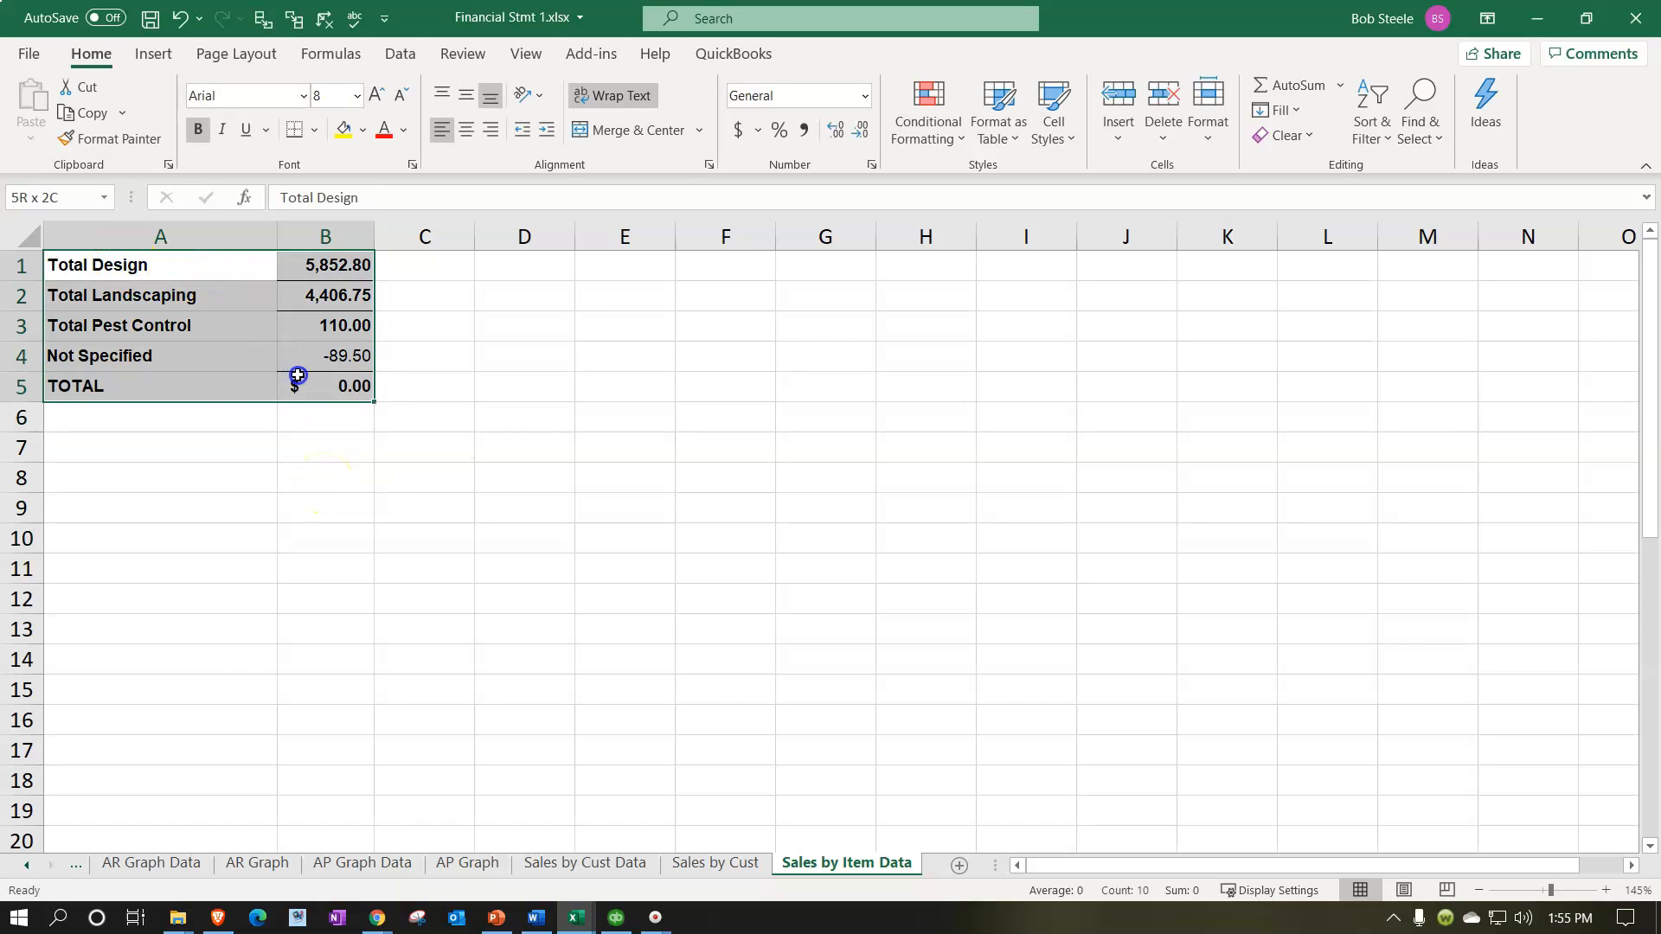
pyautogui.hotkey('ctrl', 'c')
pyautogui.click(161, 482)
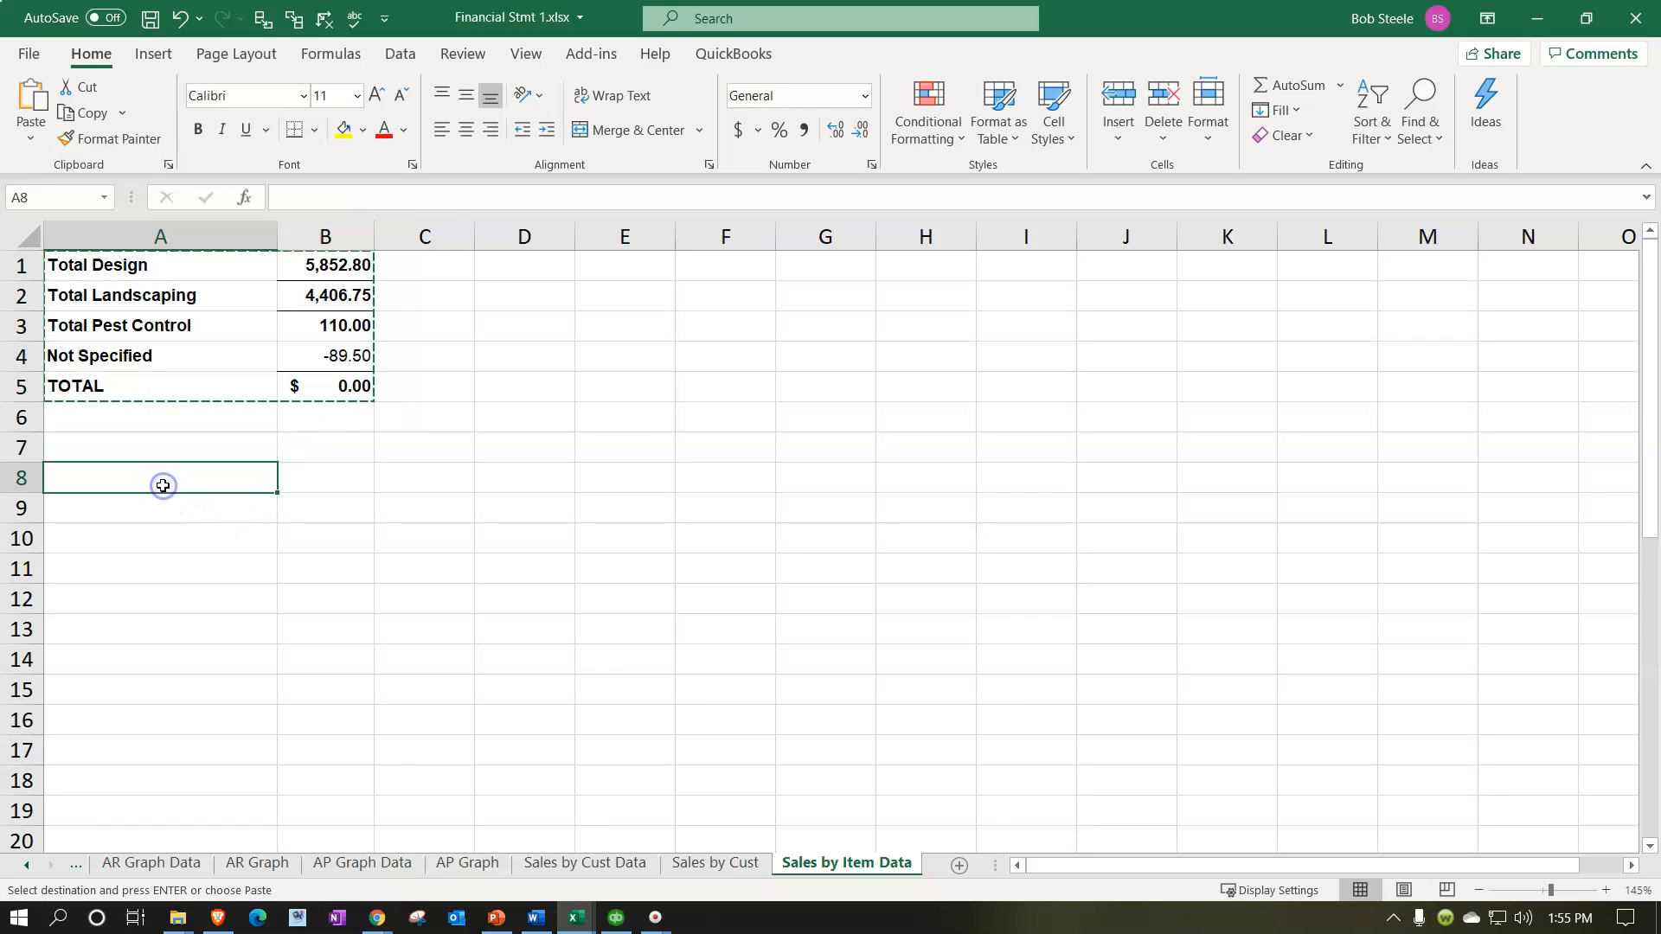
pyautogui.rightClick(164, 487)
pyautogui.click(249, 395)
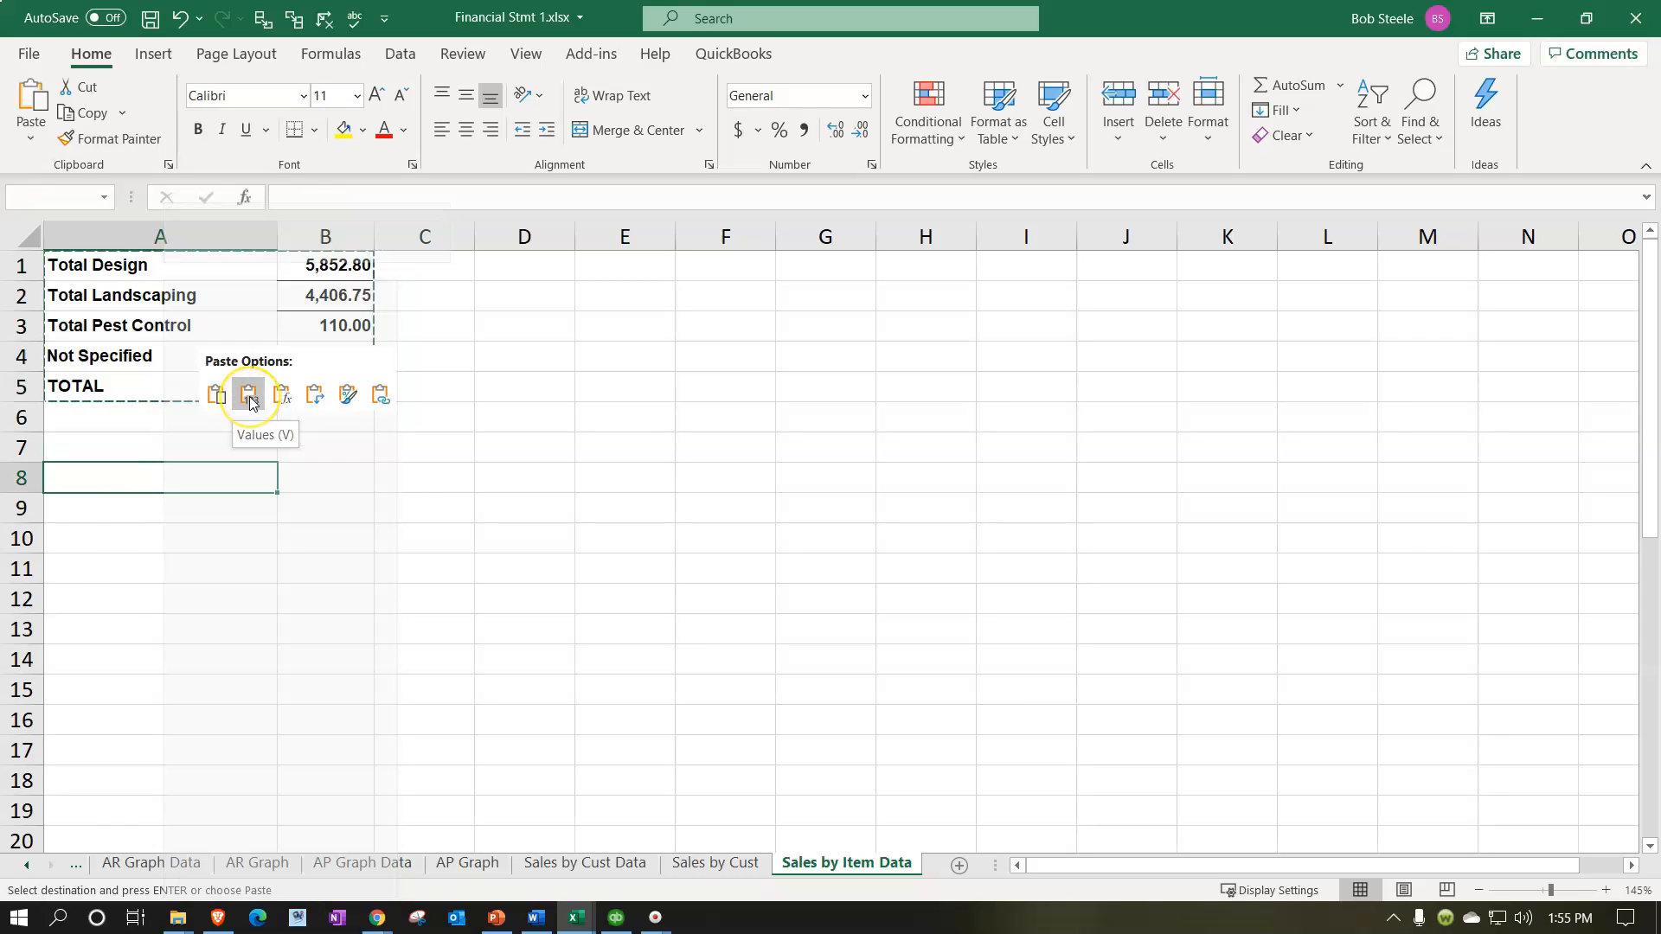
pyautogui.click(532, 599)
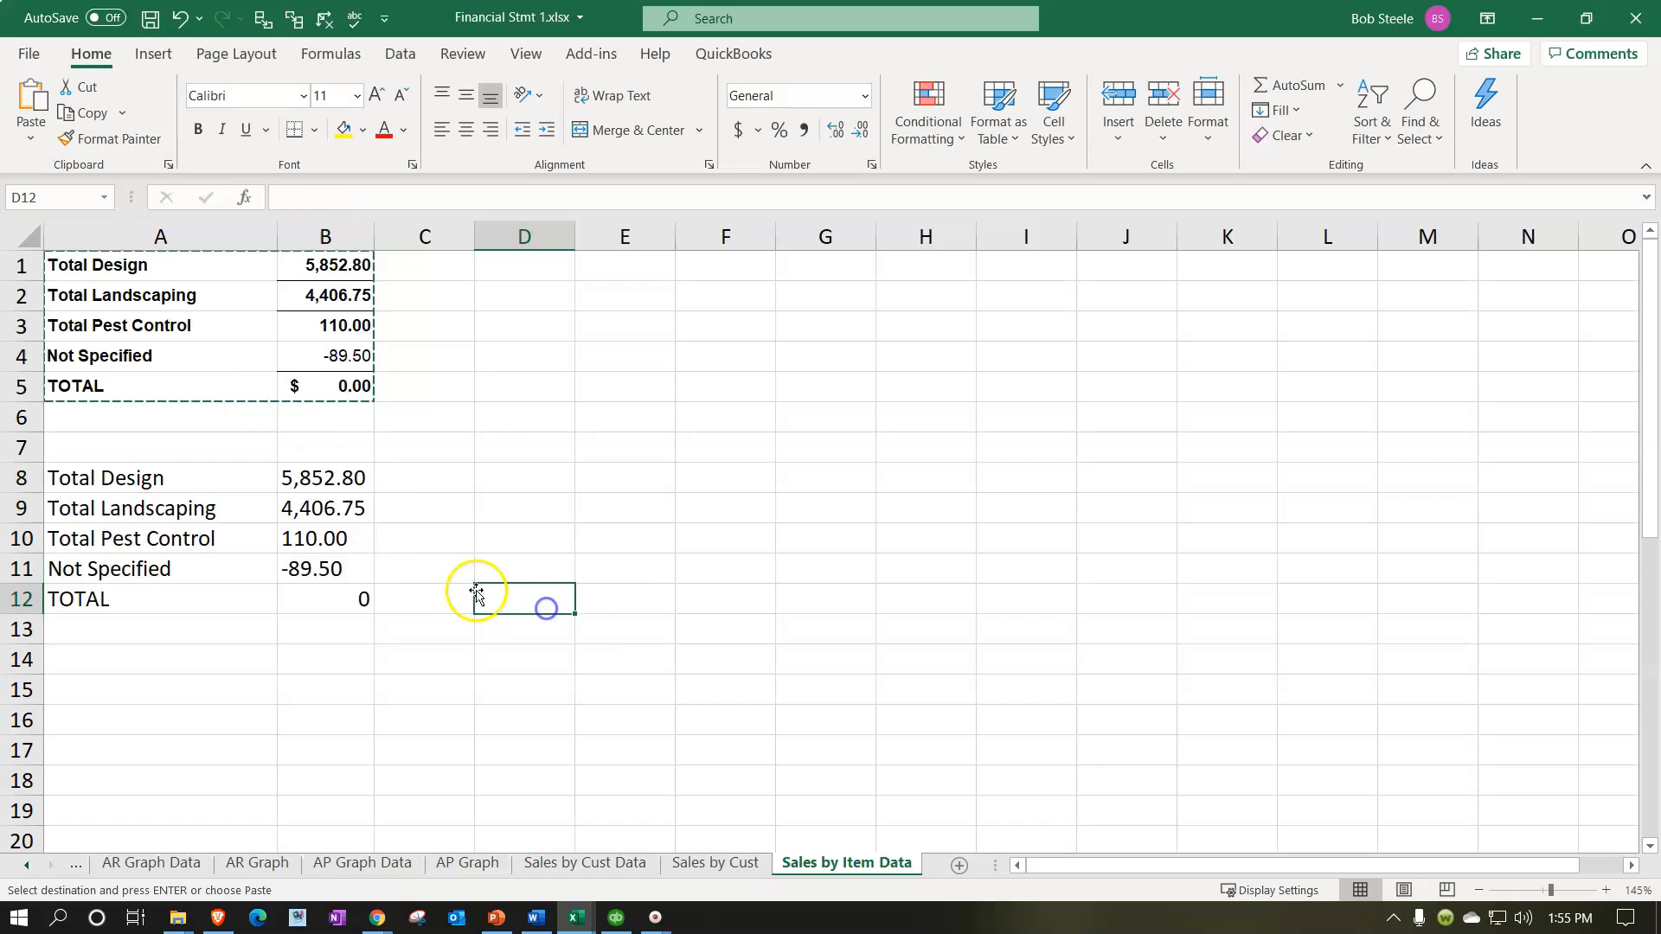
# Step: Re-enter each pasted amount in B8:B11 without changing it so the text entries convert to numbers
pyautogui.doubleClick(335, 479)
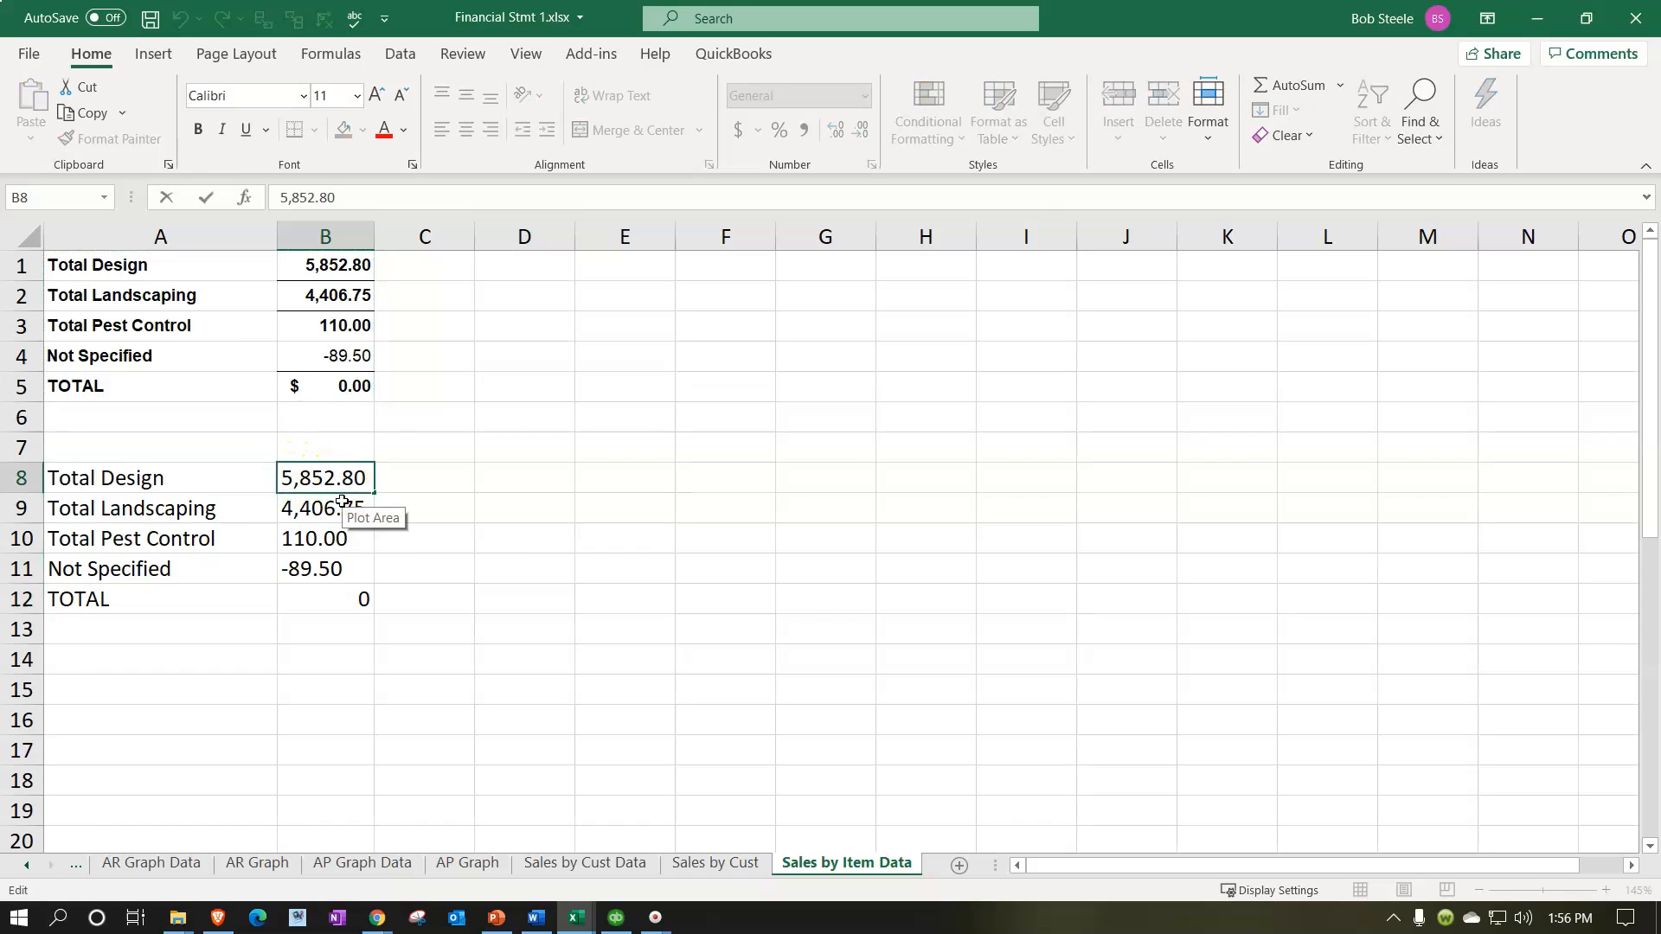
pyautogui.click(344, 509)
pyautogui.doubleClick(325, 509)
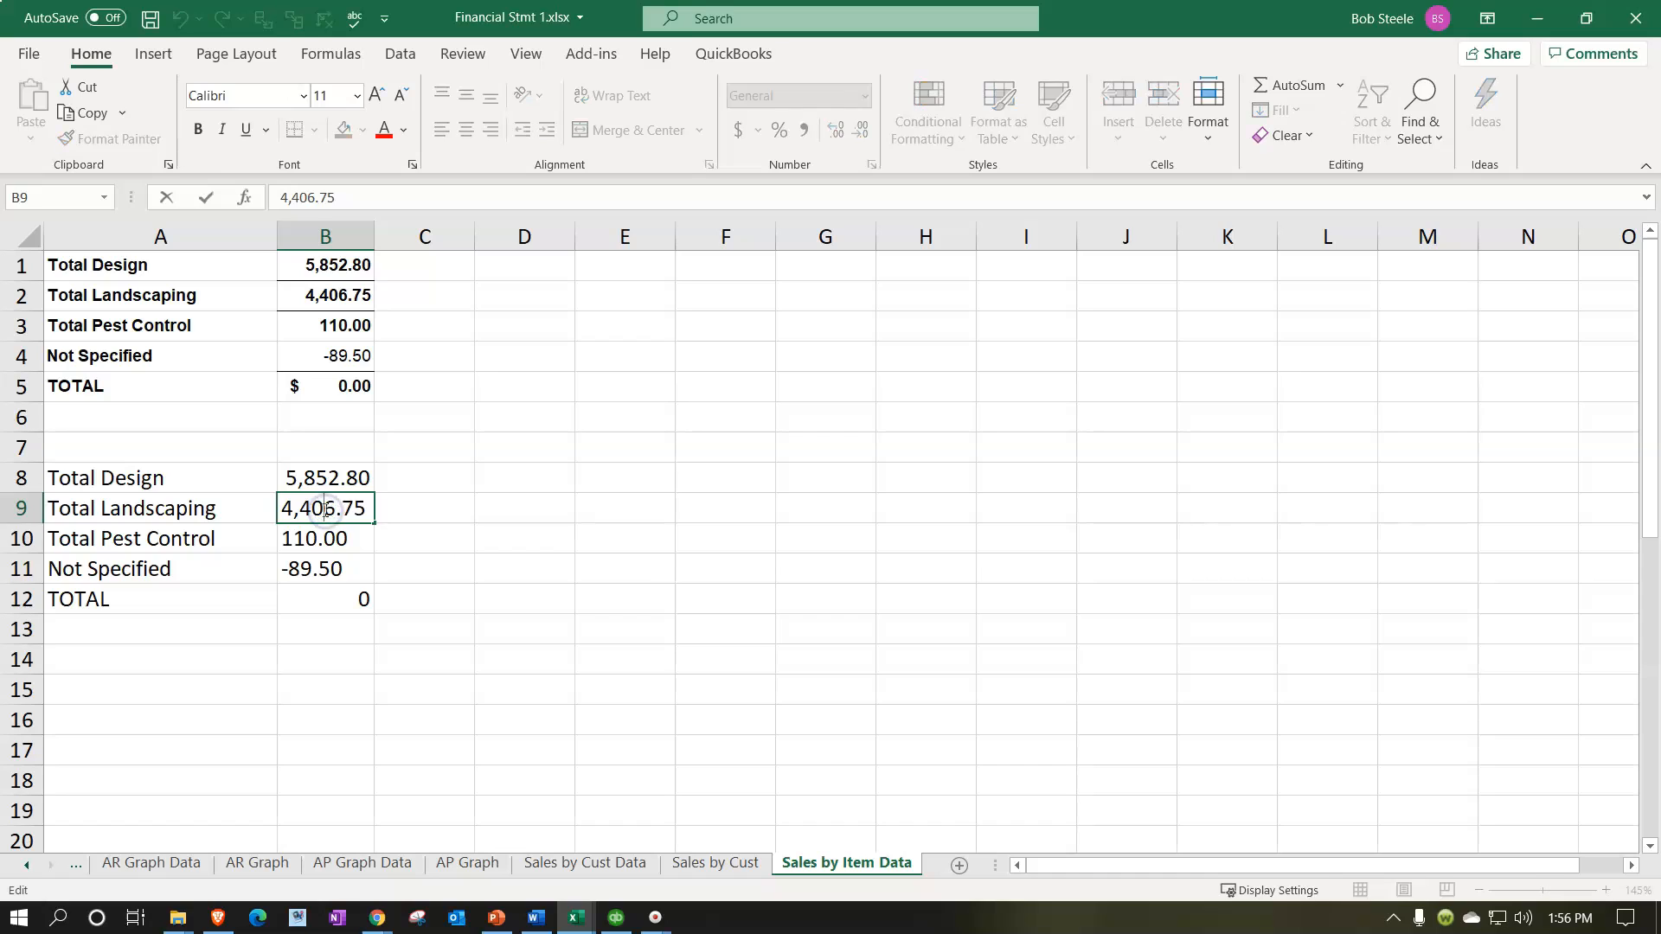
pyautogui.click(315, 537)
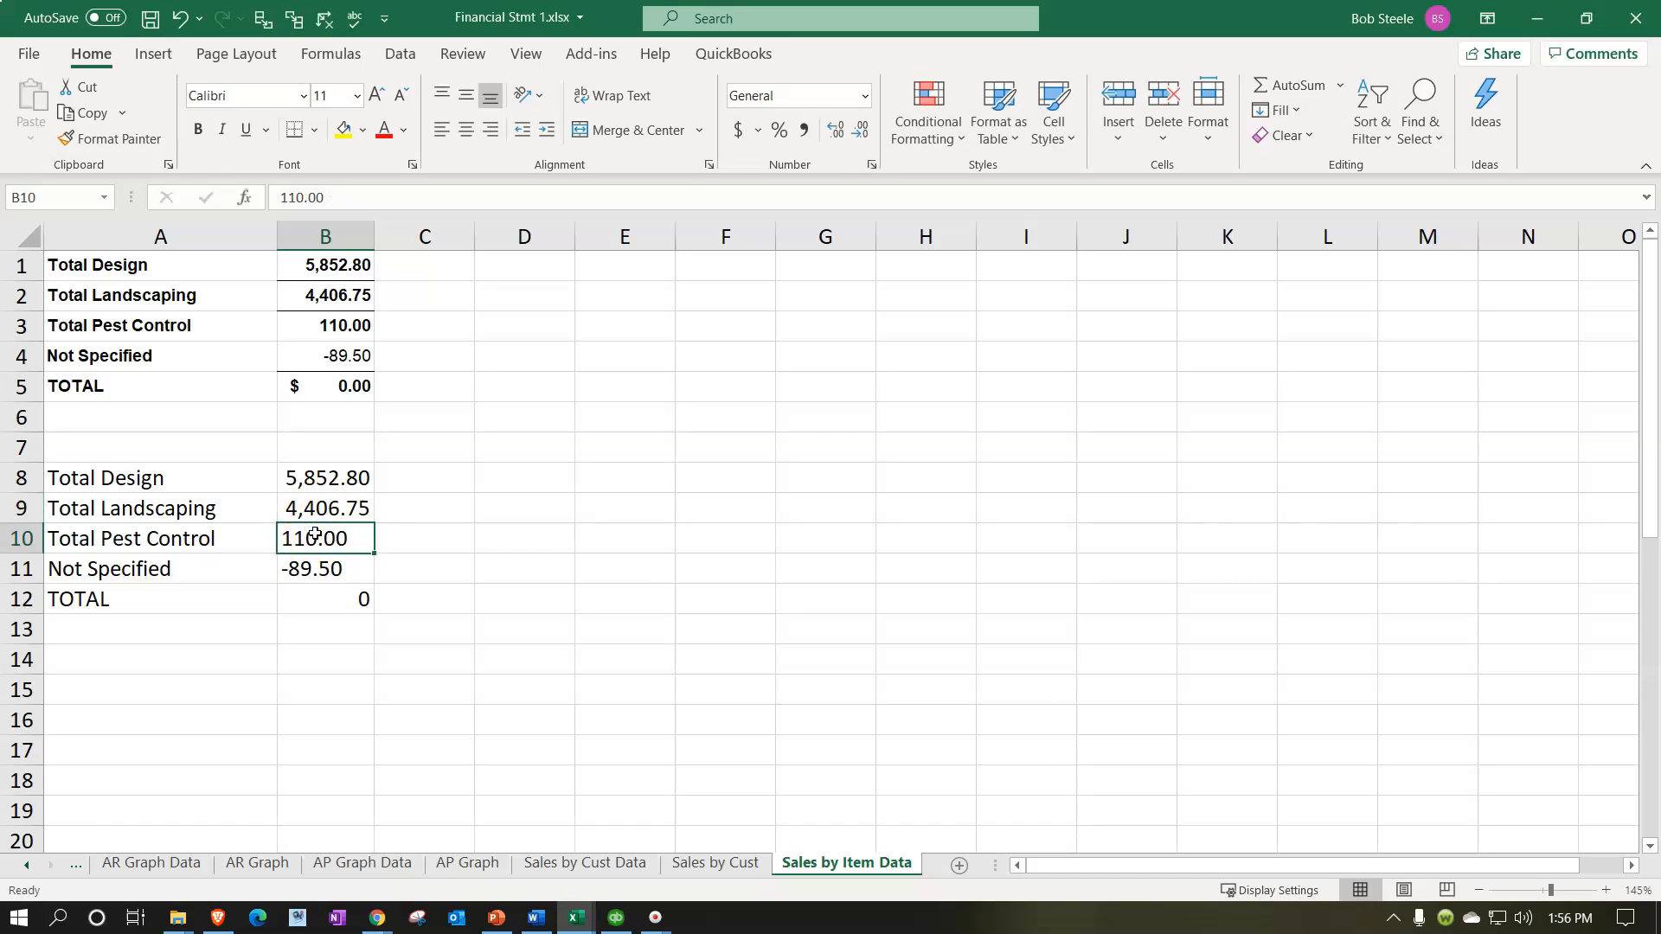
pyautogui.press('Return')
pyautogui.doubleClick(327, 570)
pyautogui.press('Return')
# Step: Total the amounts in B12 with a SUM of B8:B11, and widen column B slightly
pyautogui.click(299, 604)
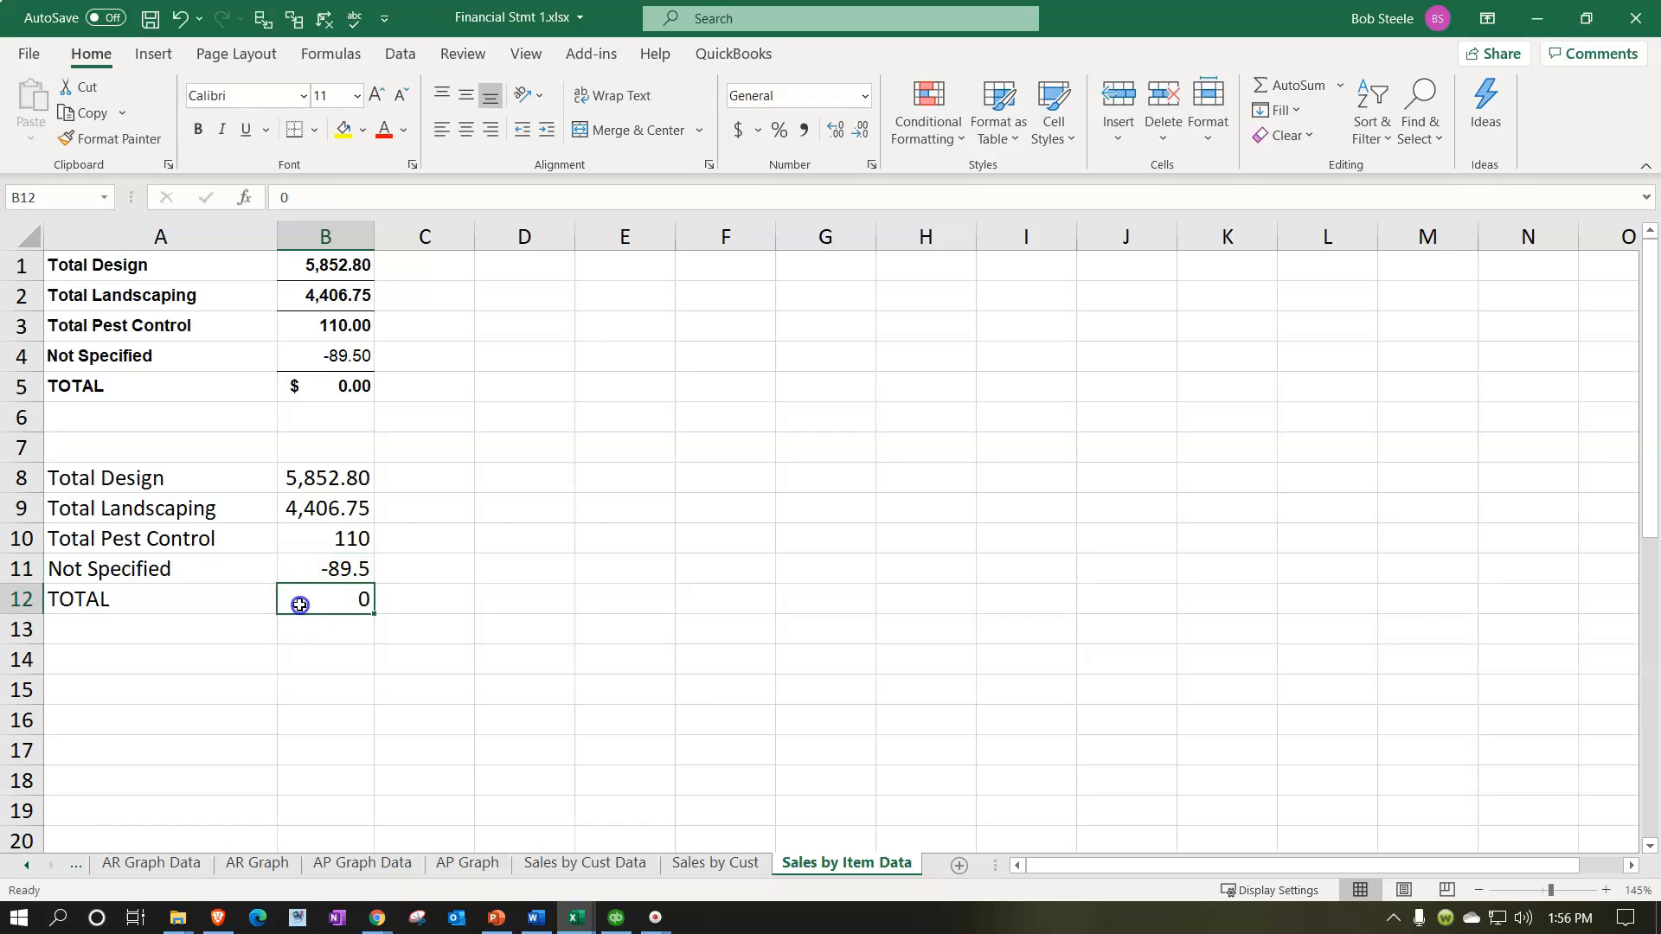
pyautogui.write('=sum(')
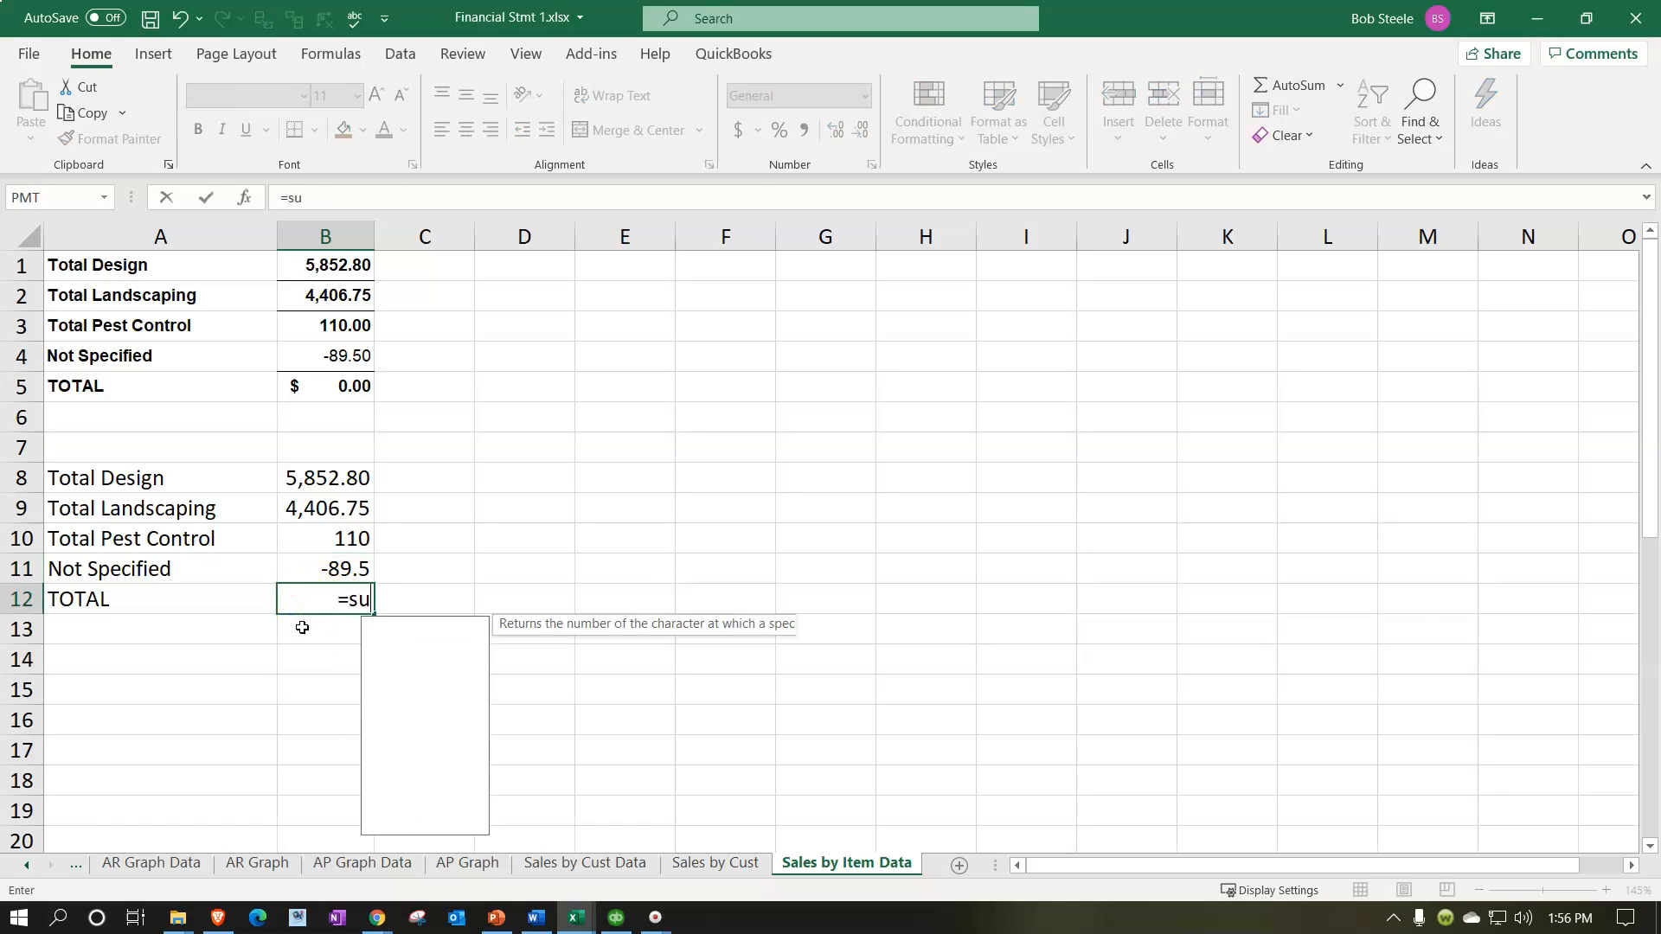
pyautogui.press('Up')
pyautogui.hotkey('shift', 'Up')
pyautogui.hotkey('shift', 'Up')
pyautogui.hotkey('shift', 'Up')
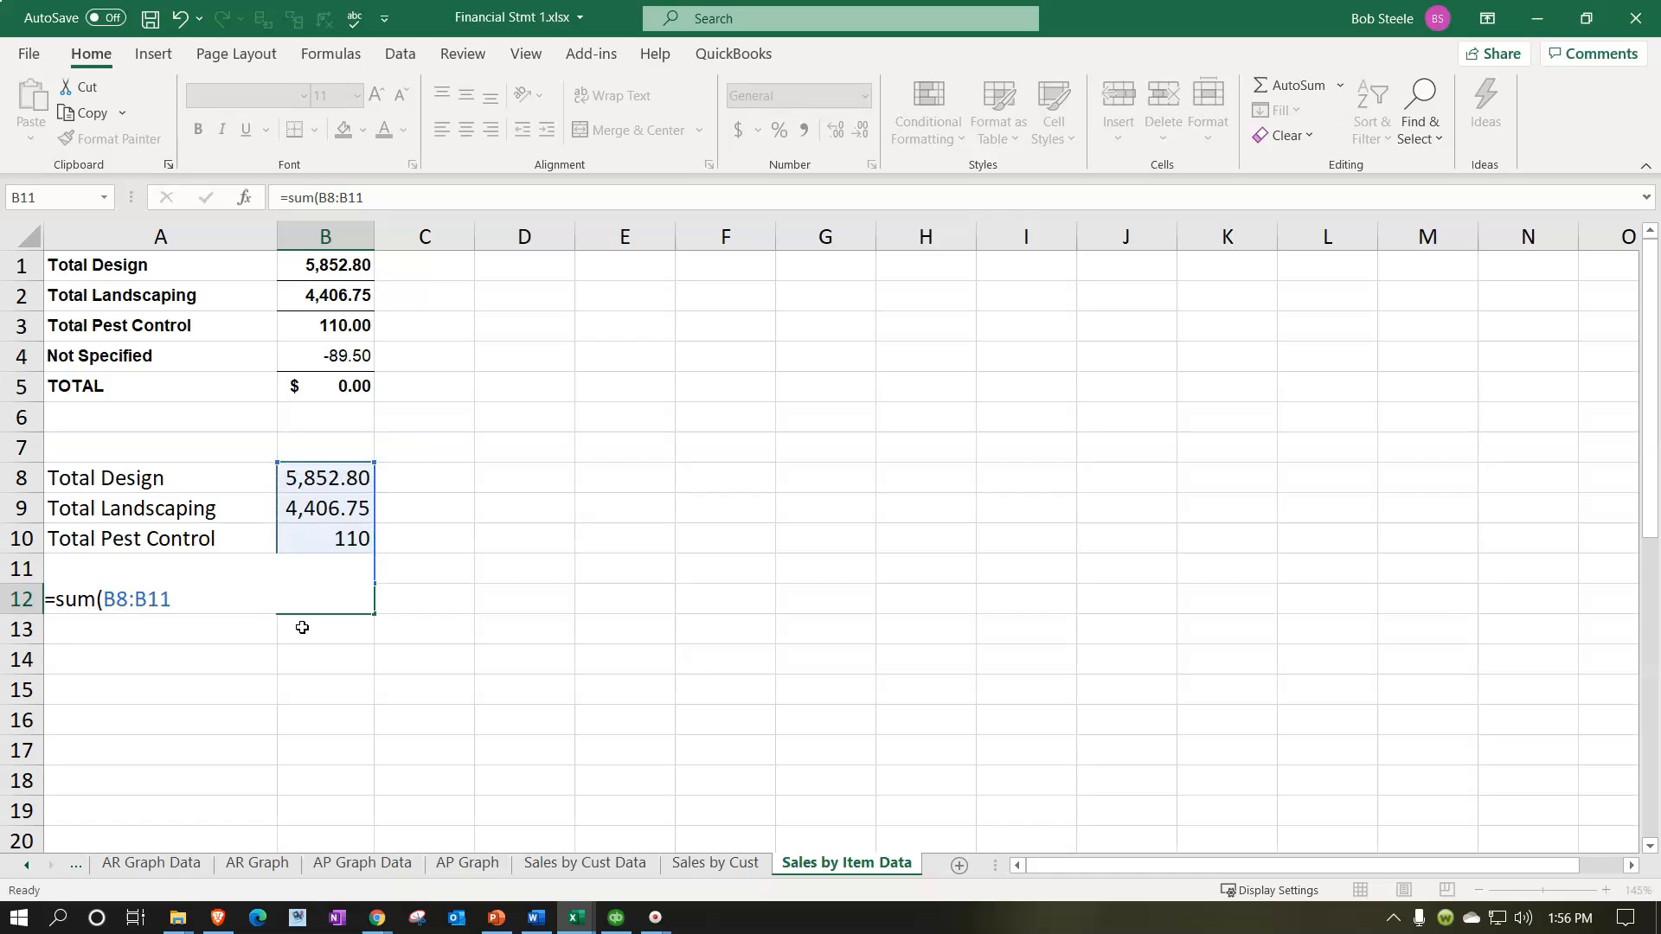
pyautogui.press('Return')
pyautogui.moveTo(374, 235); pyautogui.dragTo(400, 231)
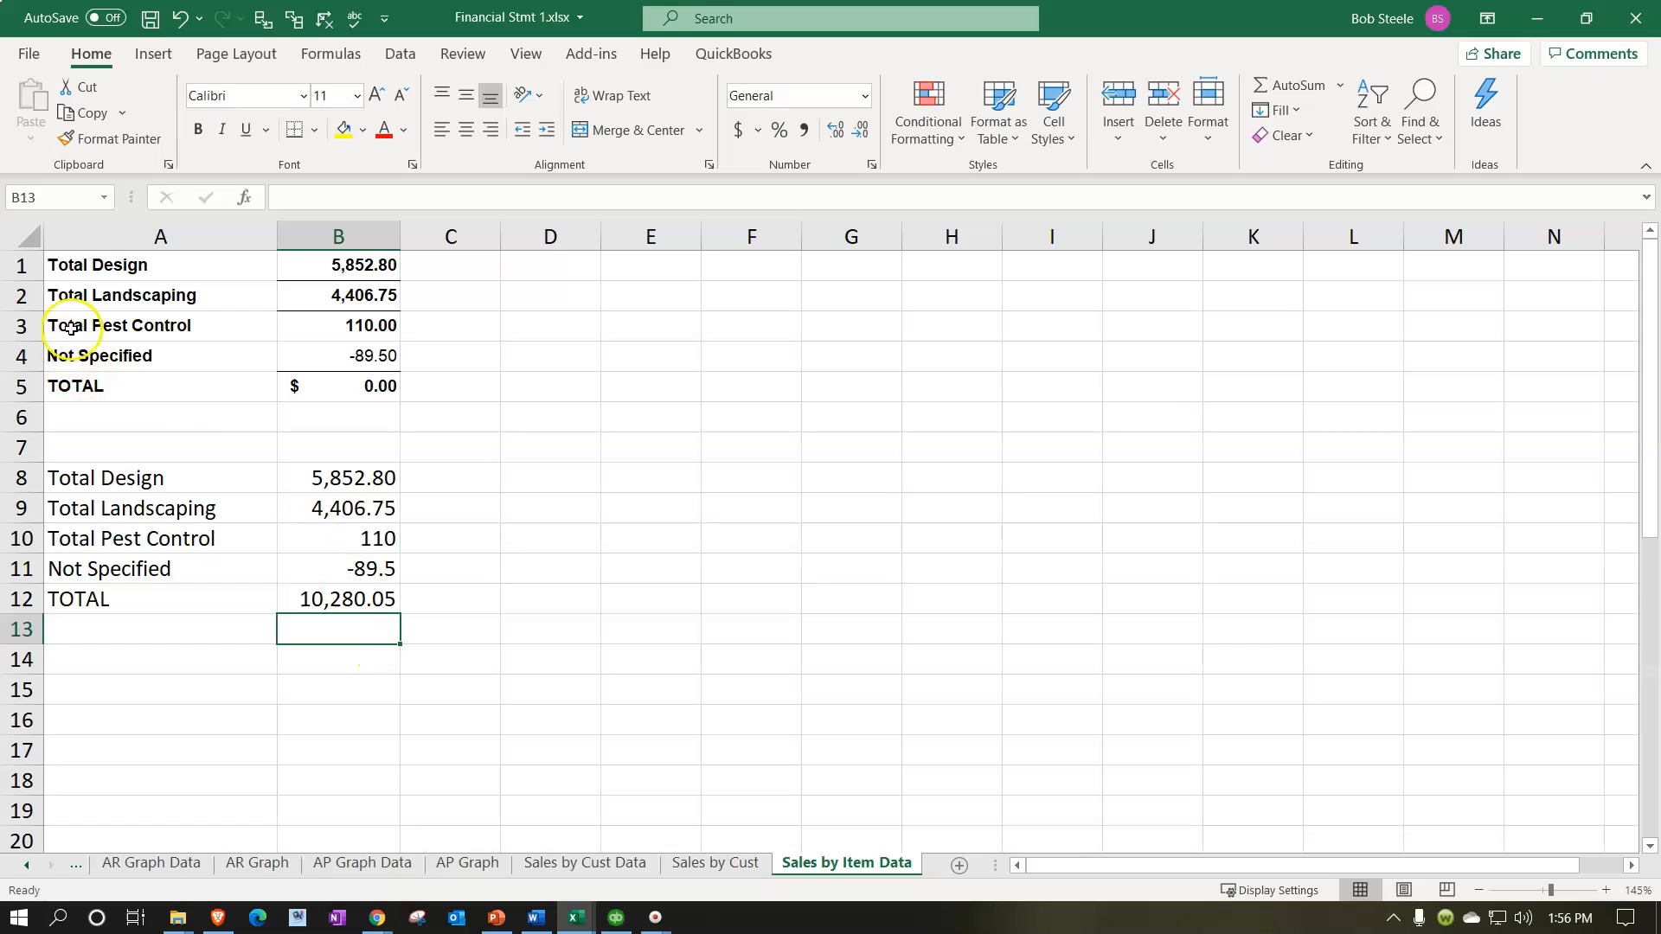
# Step: Delete rows 1 to 7, containing the original formatted totals and the blank rows above the pasted values
pyautogui.moveTo(24, 307); pyautogui.dragTo(33, 441)
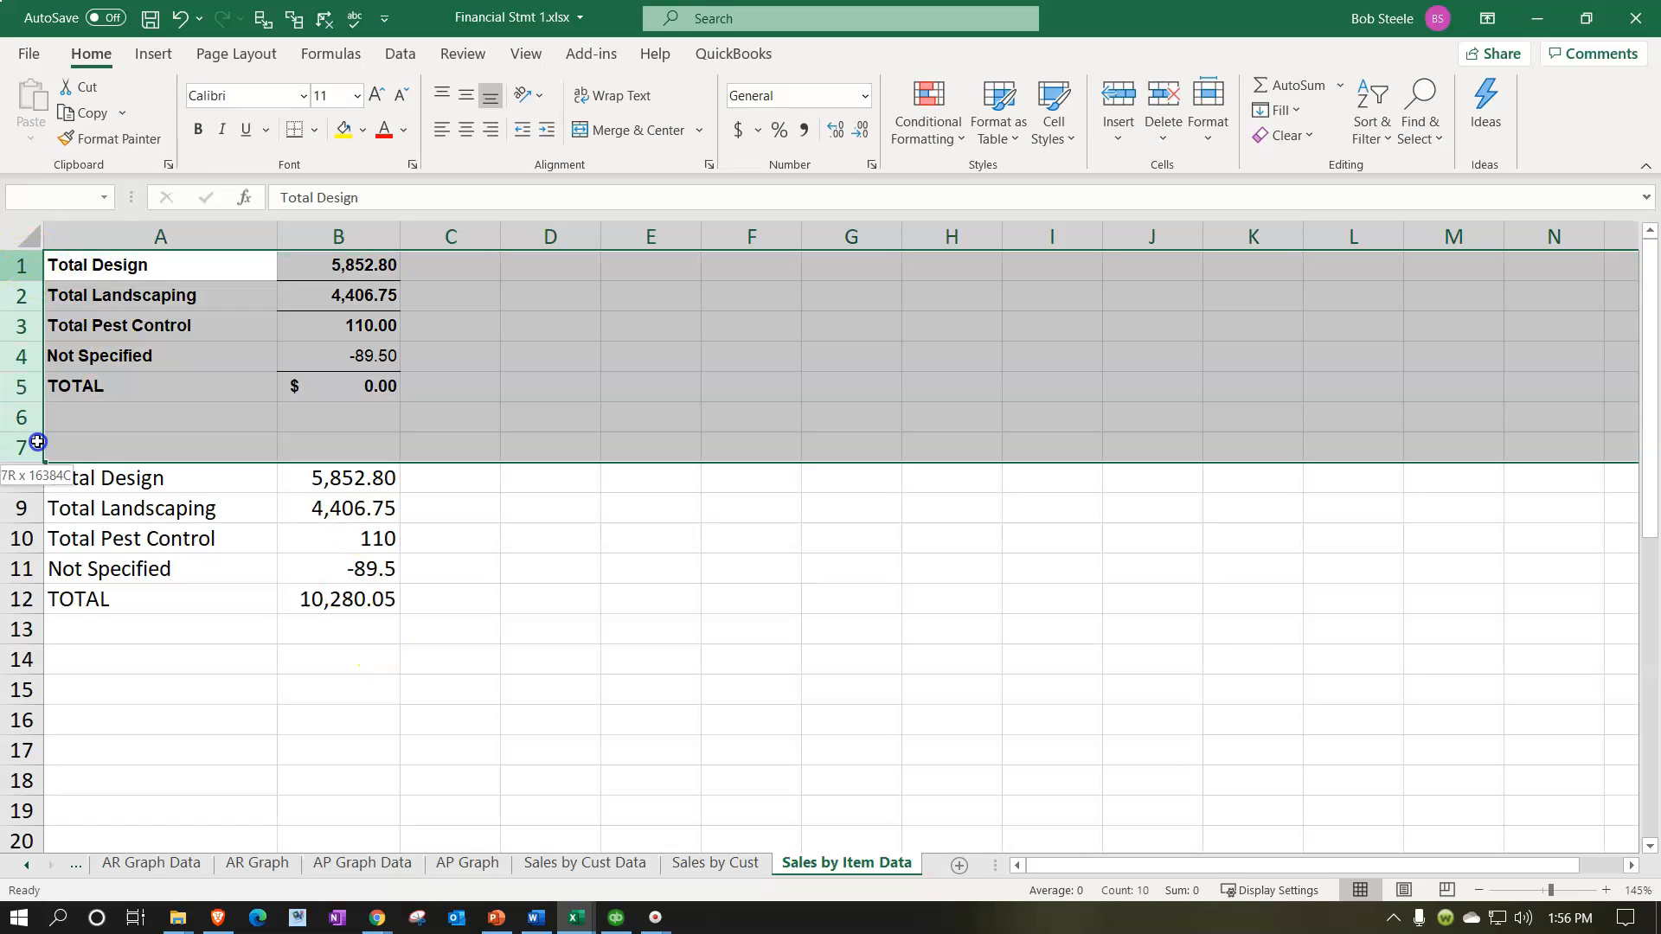
pyautogui.rightClick(232, 420)
pyautogui.click(298, 633)
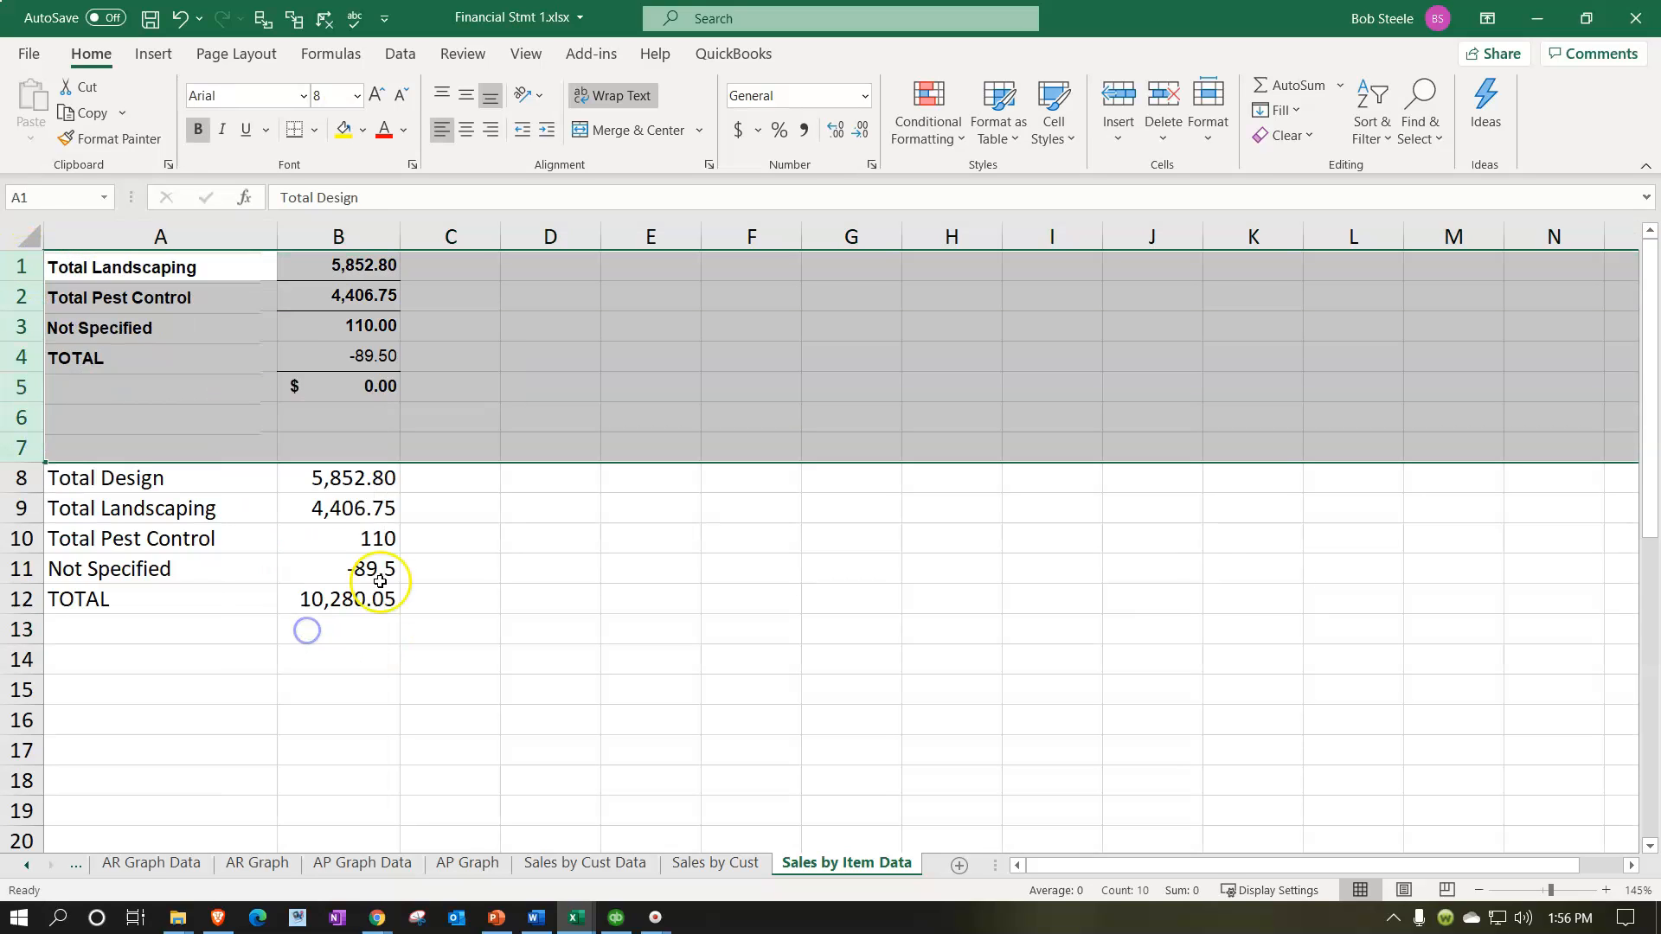
pyautogui.click(382, 579)
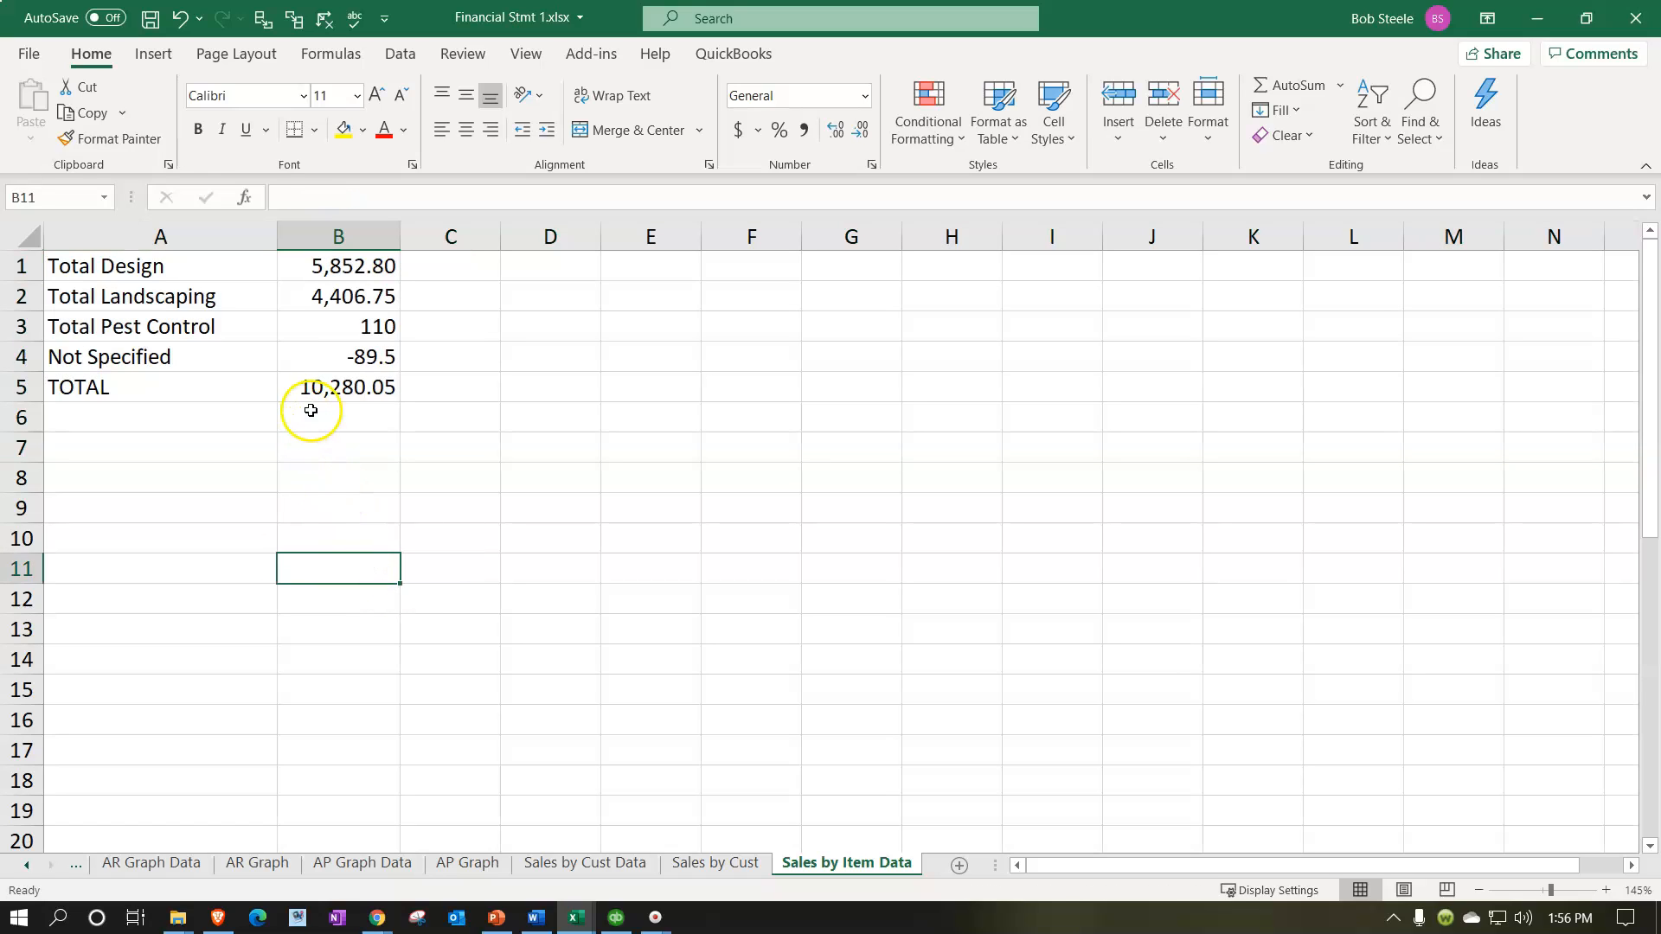
# Step: Delete the TOTAL row below Not Specified
pyautogui.click(37, 393)
pyautogui.rightClick(103, 391)
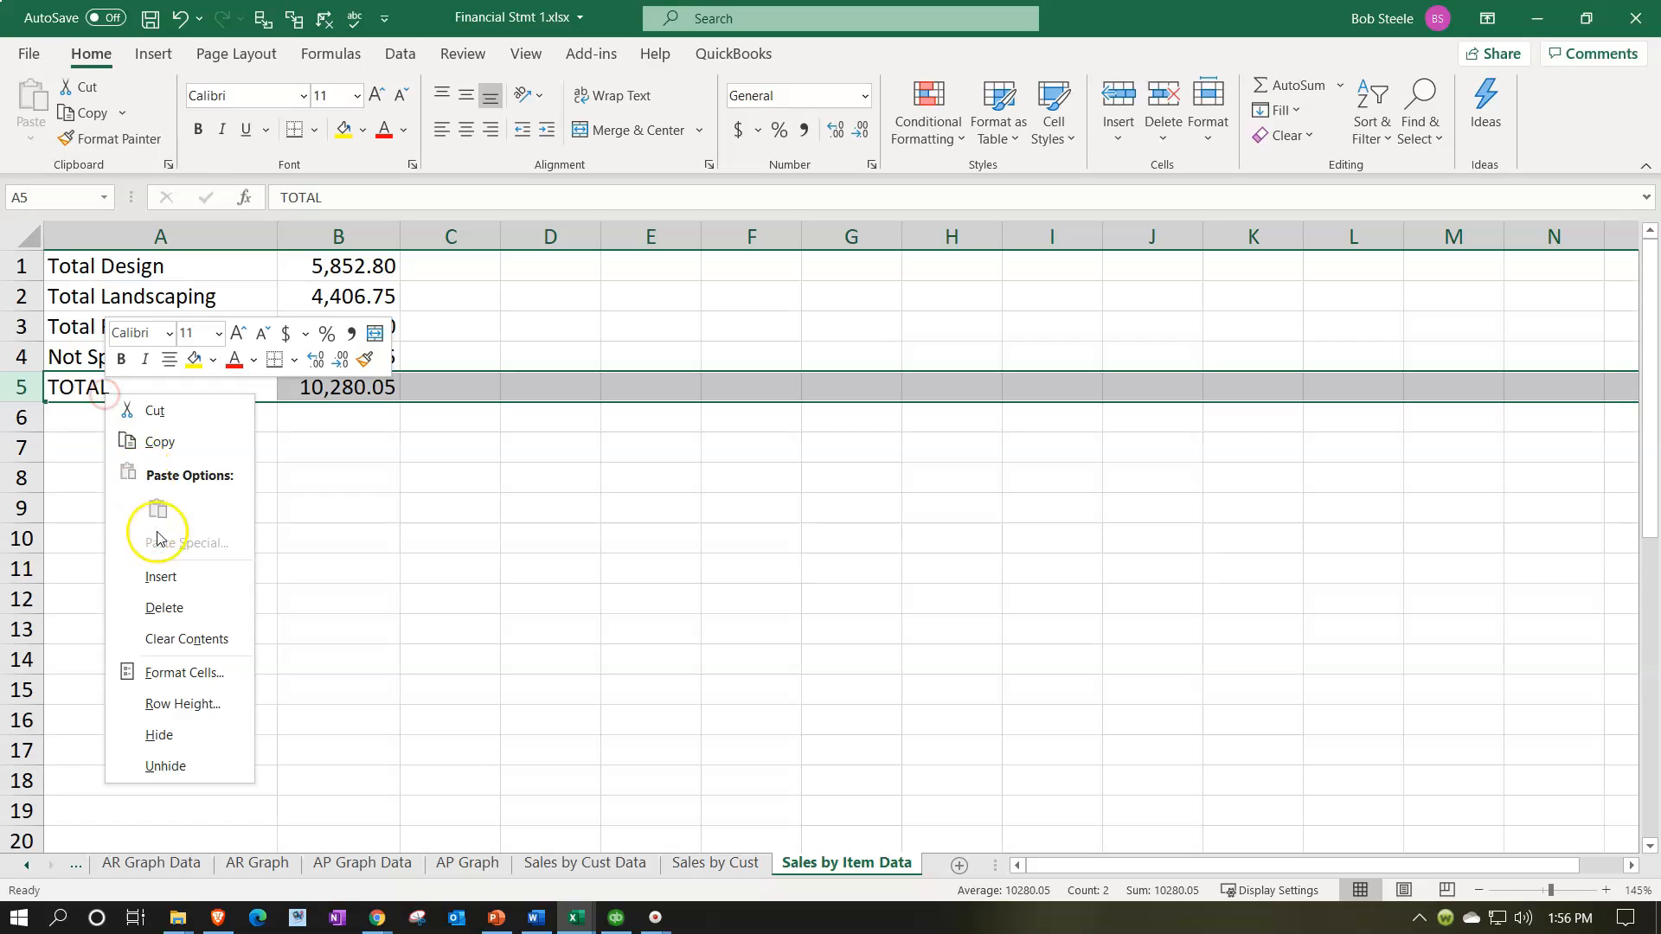
pyautogui.click(165, 608)
pyautogui.click(215, 423)
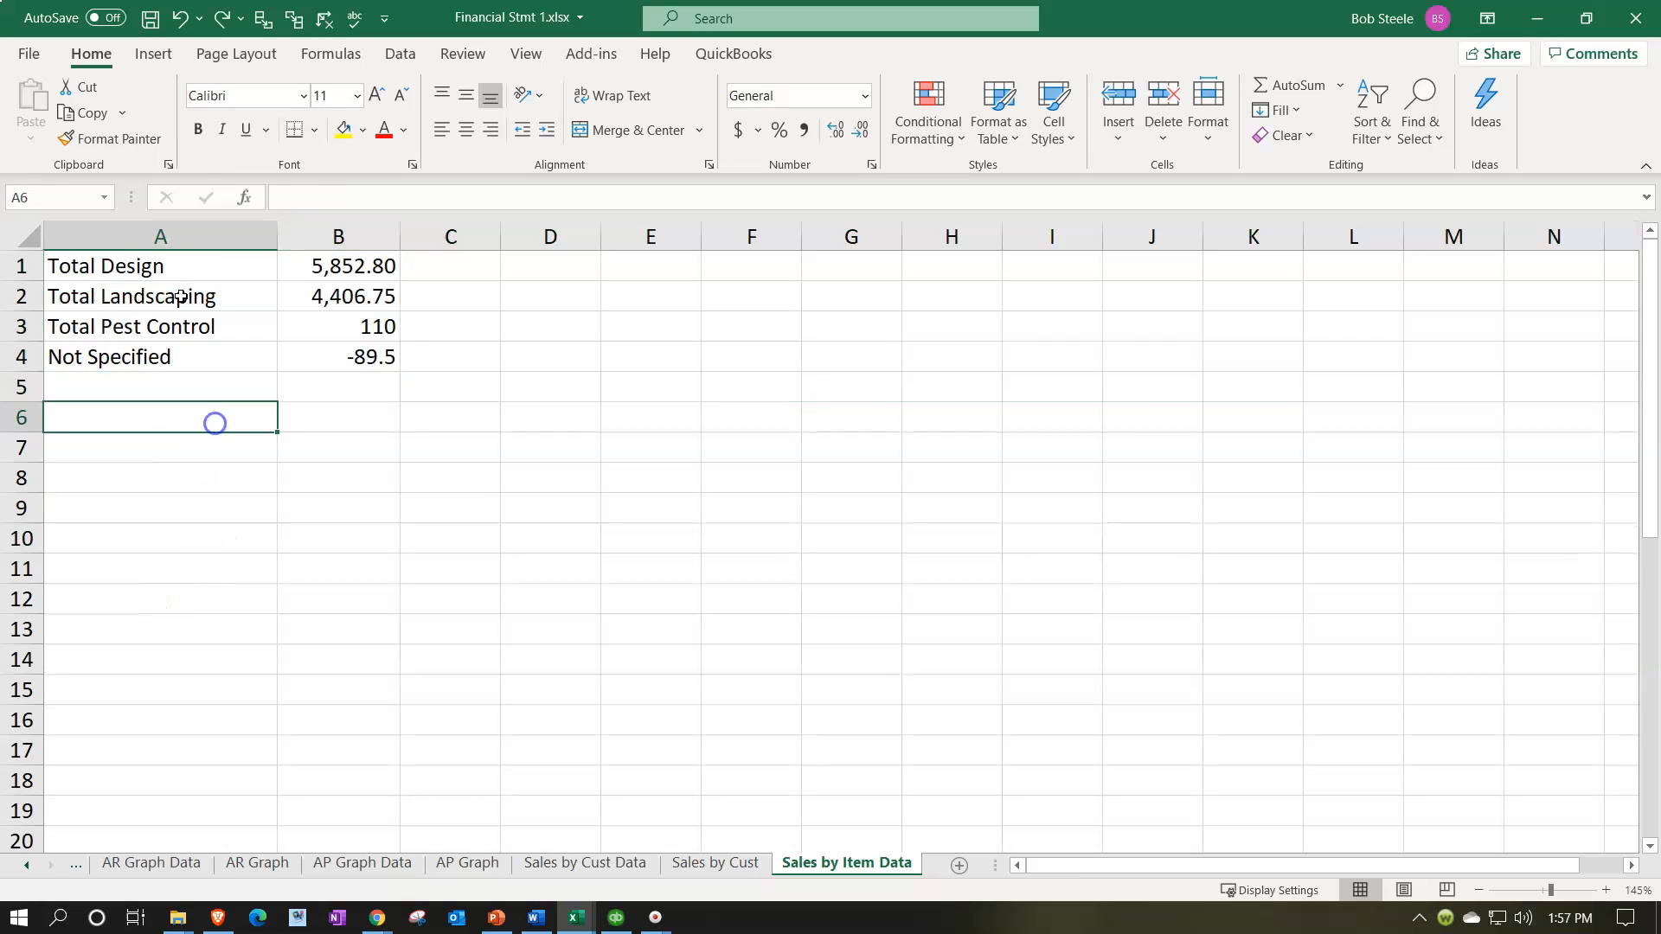
# Step: Sort the category totals in A1:B4 by amount from largest to smallest using a filter, and remove the filter
pyautogui.moveTo(163, 263); pyautogui.dragTo(320, 350)
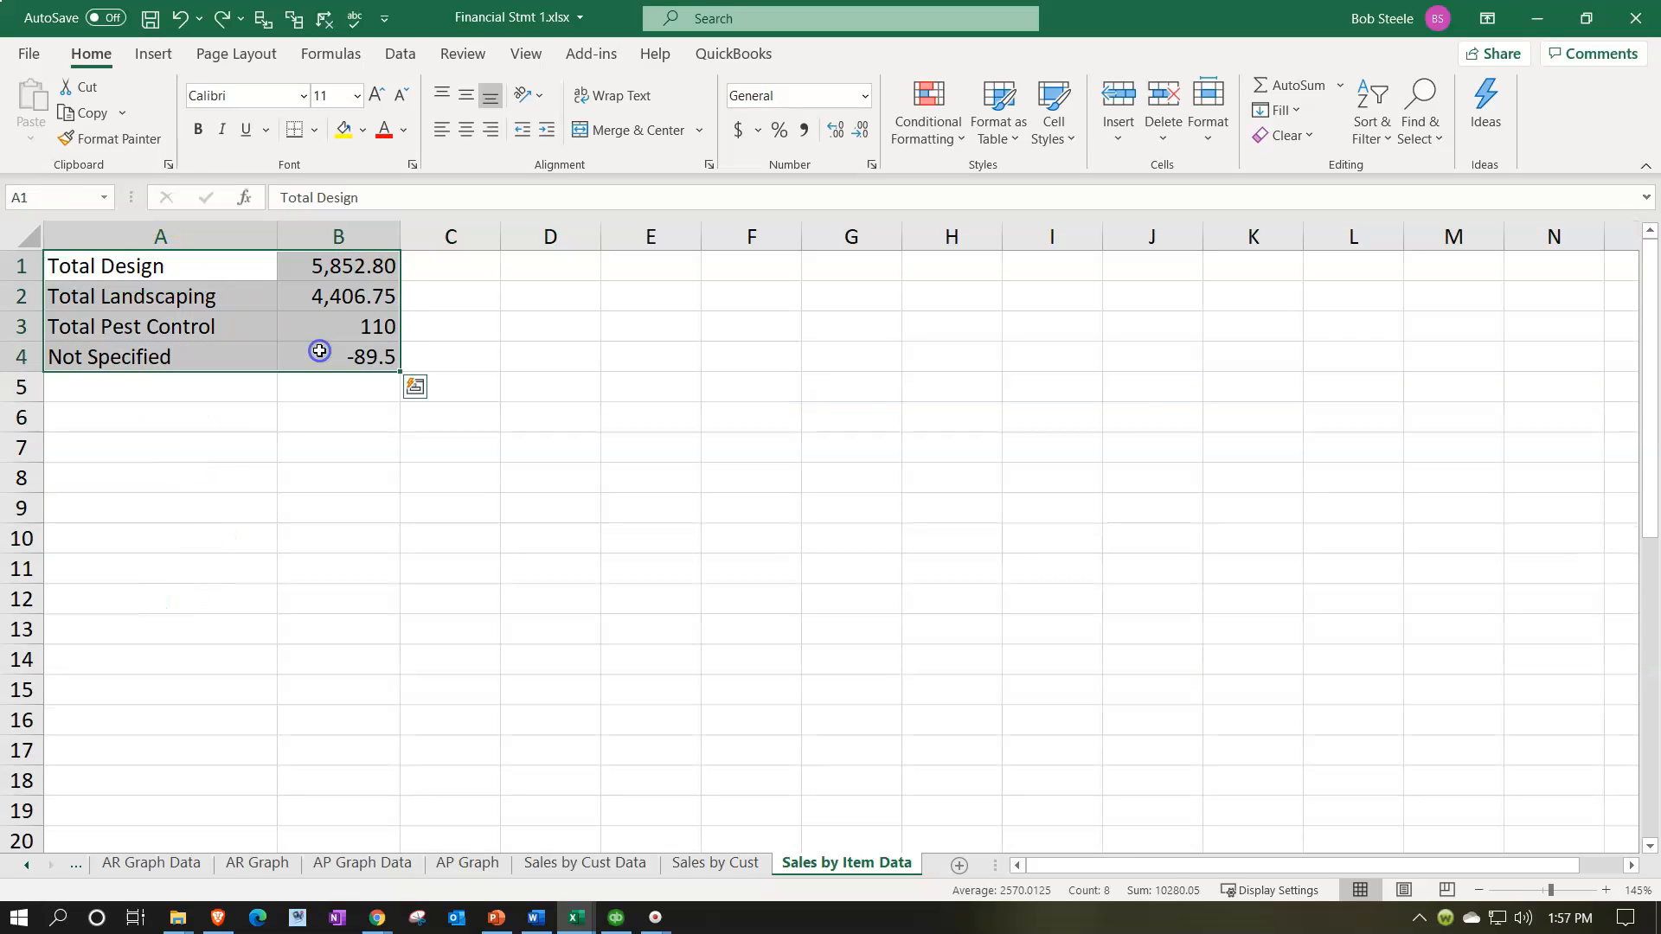
pyautogui.click(403, 56)
pyautogui.click(893, 108)
pyautogui.click(842, 112)
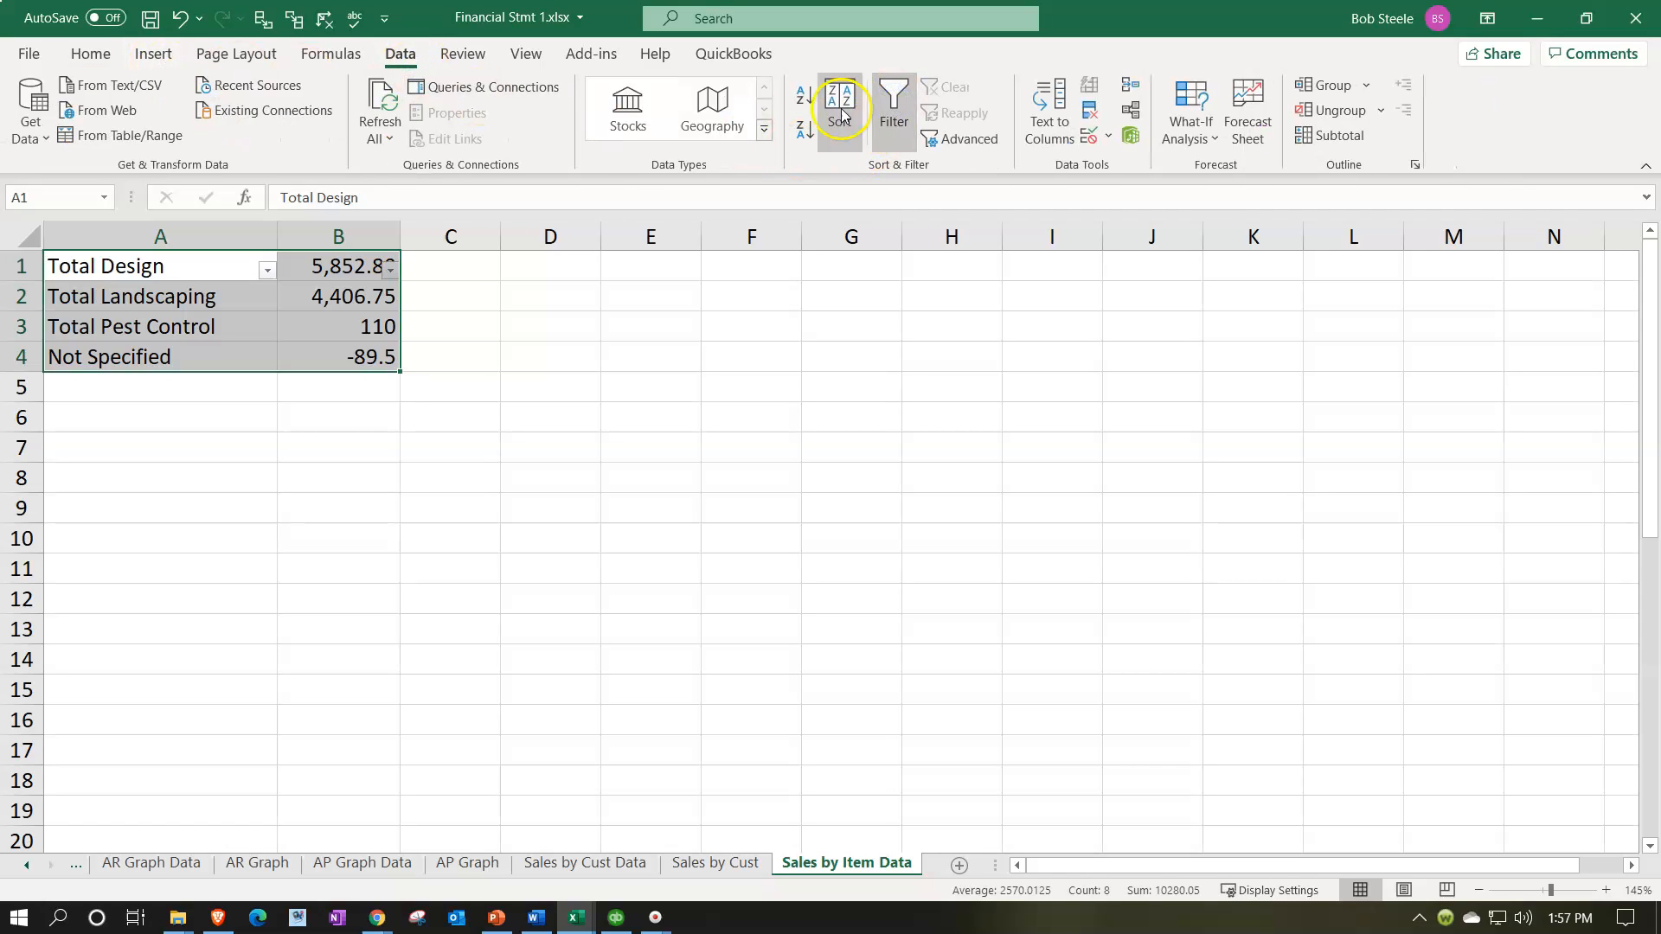
pyautogui.click(390, 268)
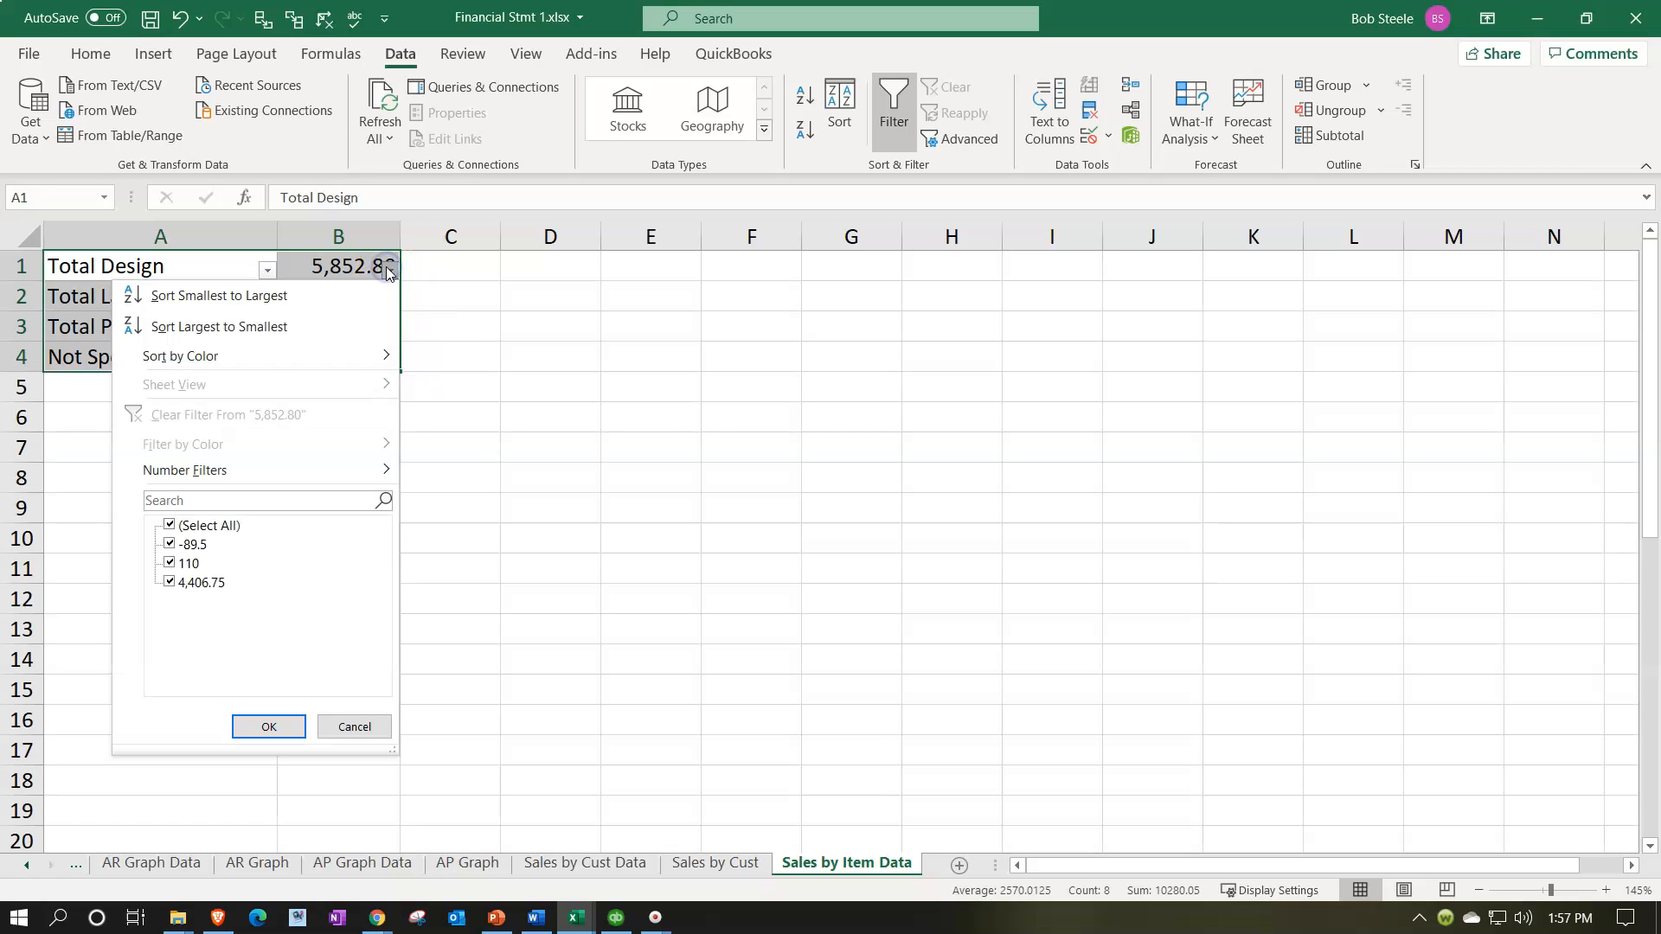
pyautogui.click(274, 326)
pyautogui.click(285, 519)
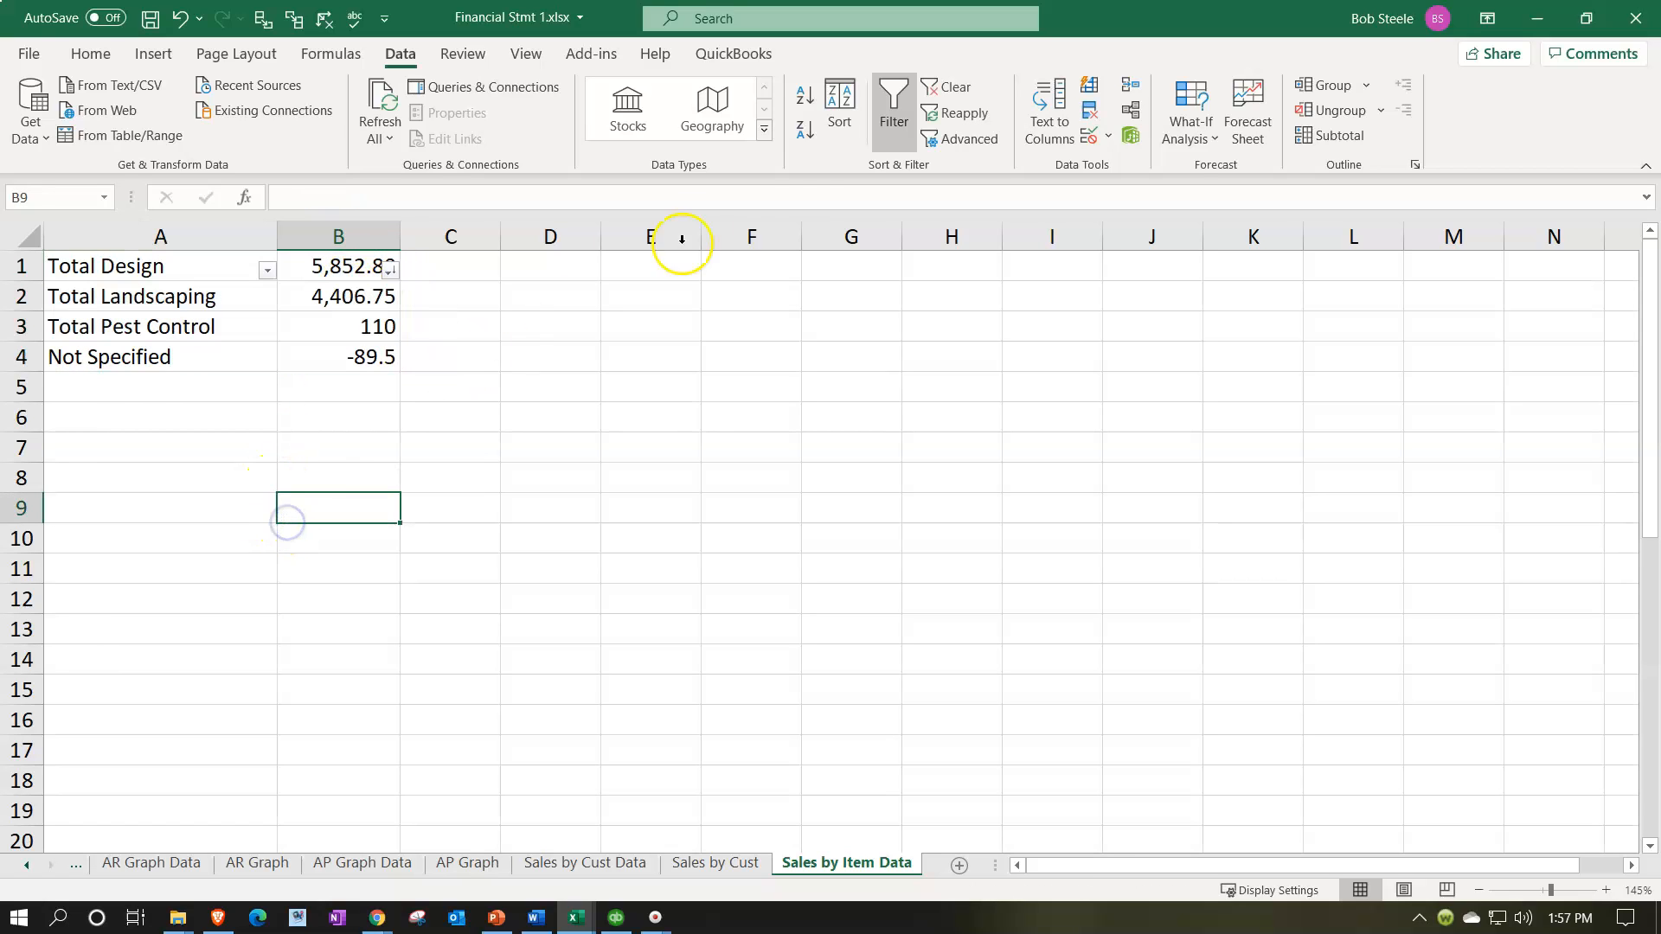
pyautogui.click(880, 107)
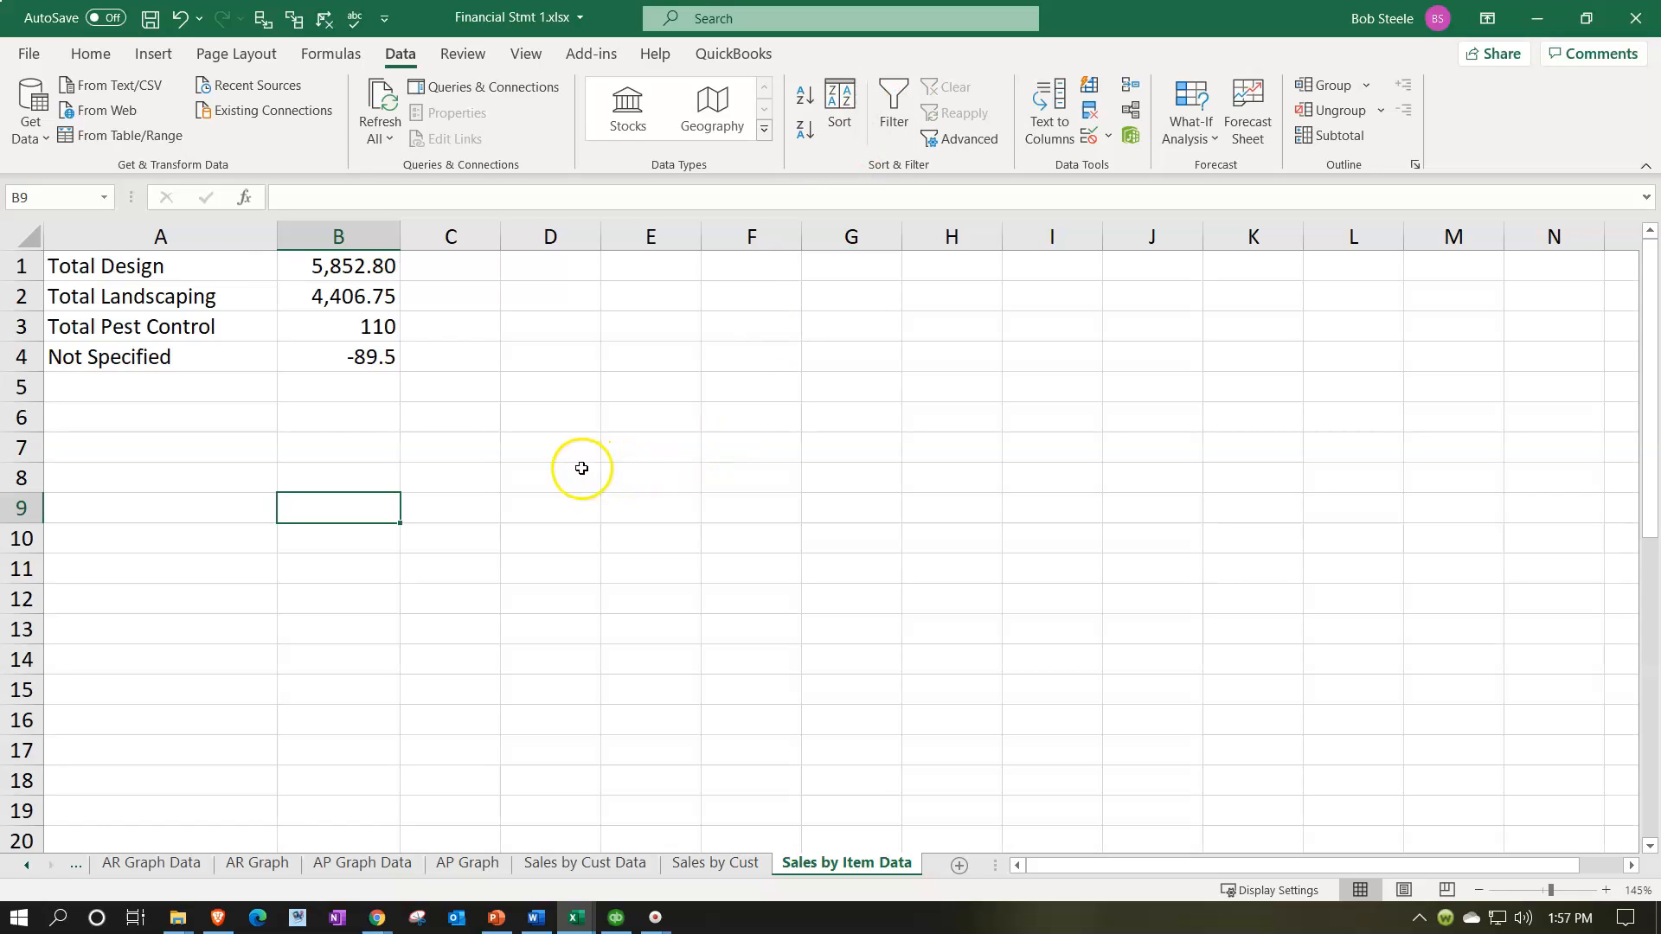
# Step: Insert a 2-D pie chart of the category totals in A1:B4 and place it beside the data, starting around column D
pyautogui.moveTo(127, 275); pyautogui.dragTo(356, 357)
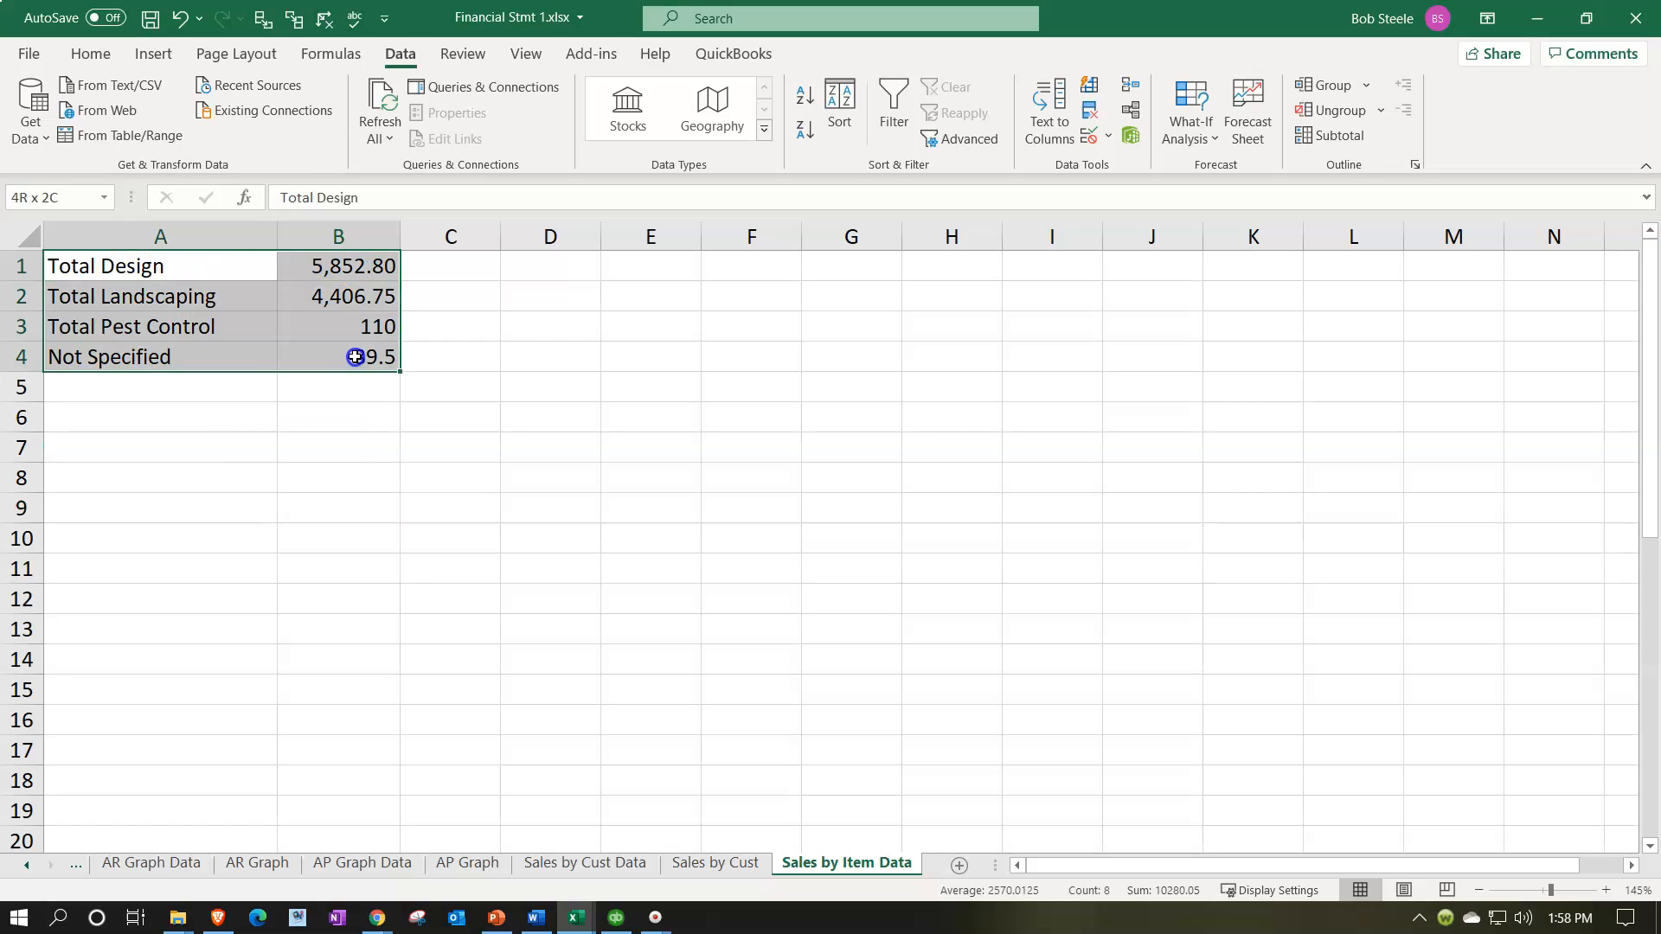
pyautogui.click(165, 59)
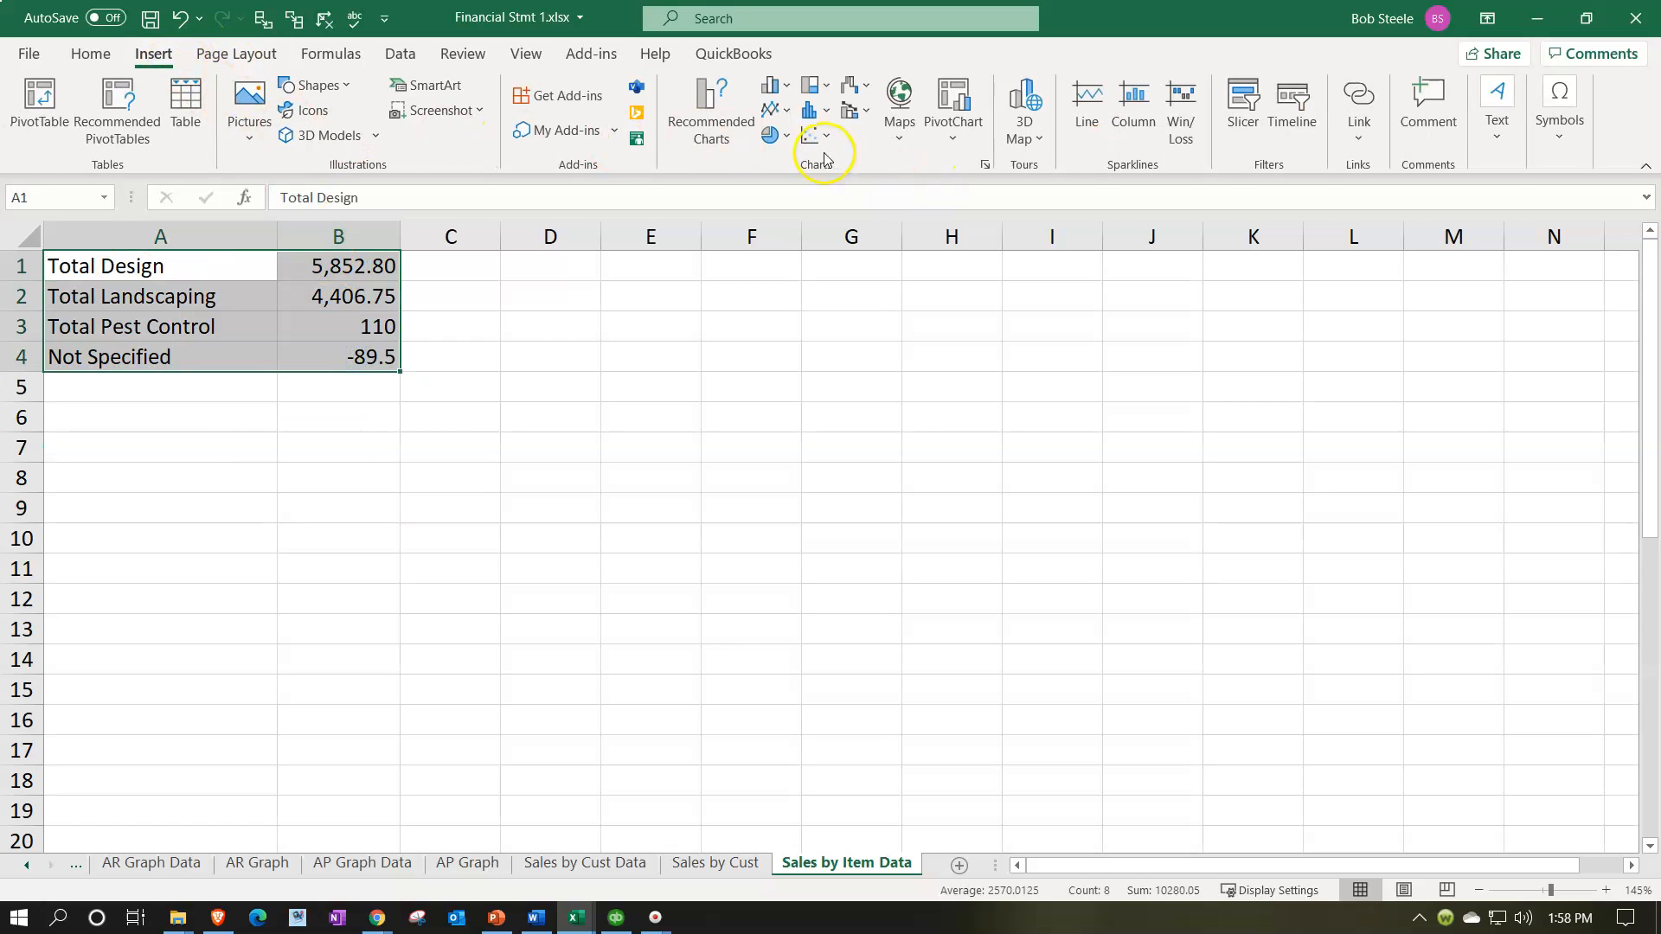
pyautogui.click(770, 137)
pyautogui.click(790, 211)
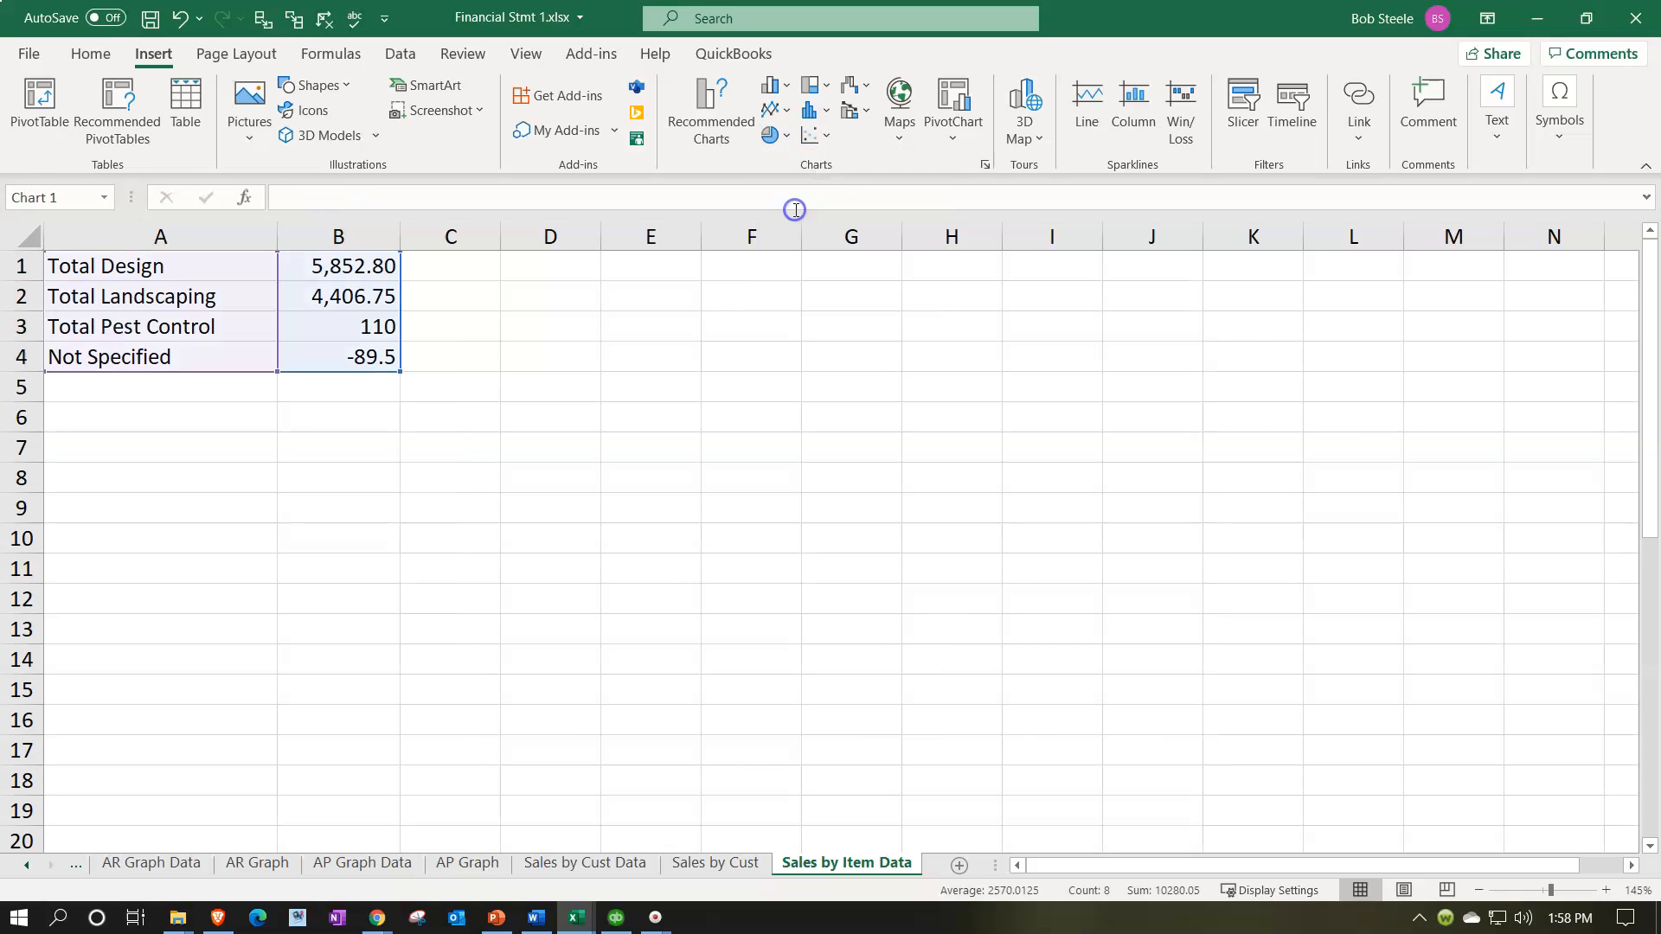
pyautogui.moveTo(563, 382); pyautogui.dragTo(636, 316)
# Step: Add data labels to the pie chart and remove its legend
pyautogui.click(1314, 285)
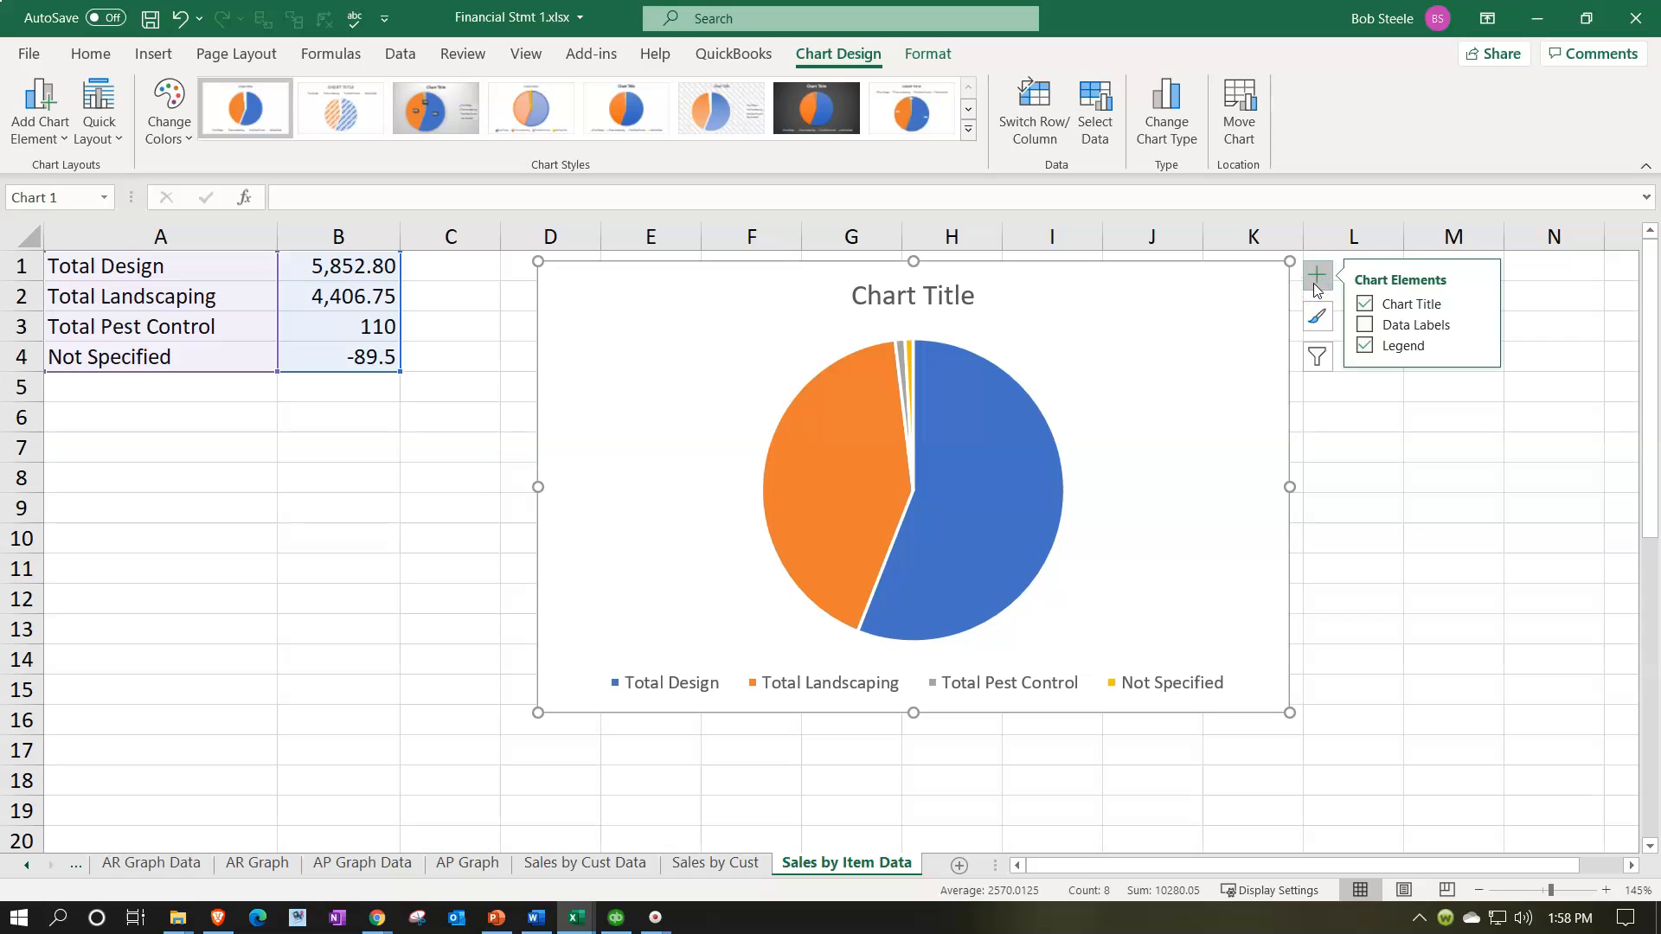
pyautogui.click(1366, 326)
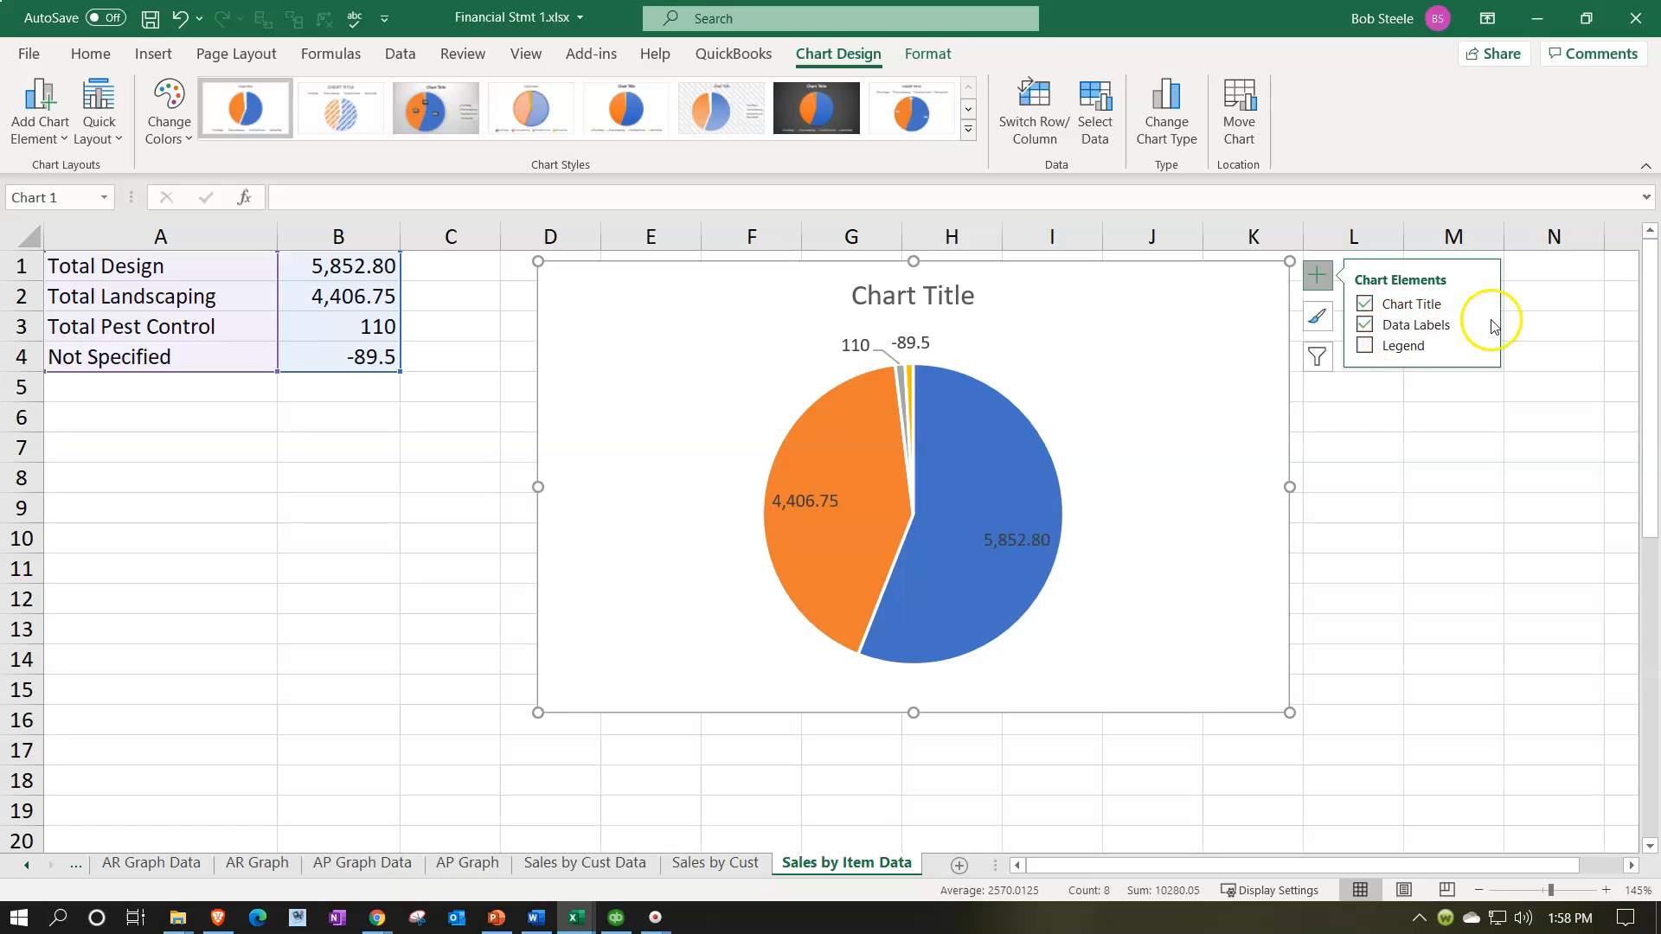
# Step: Change the pie chart's data labels to data callouts and spread the four callouts apart around the pie
pyautogui.click(1479, 325)
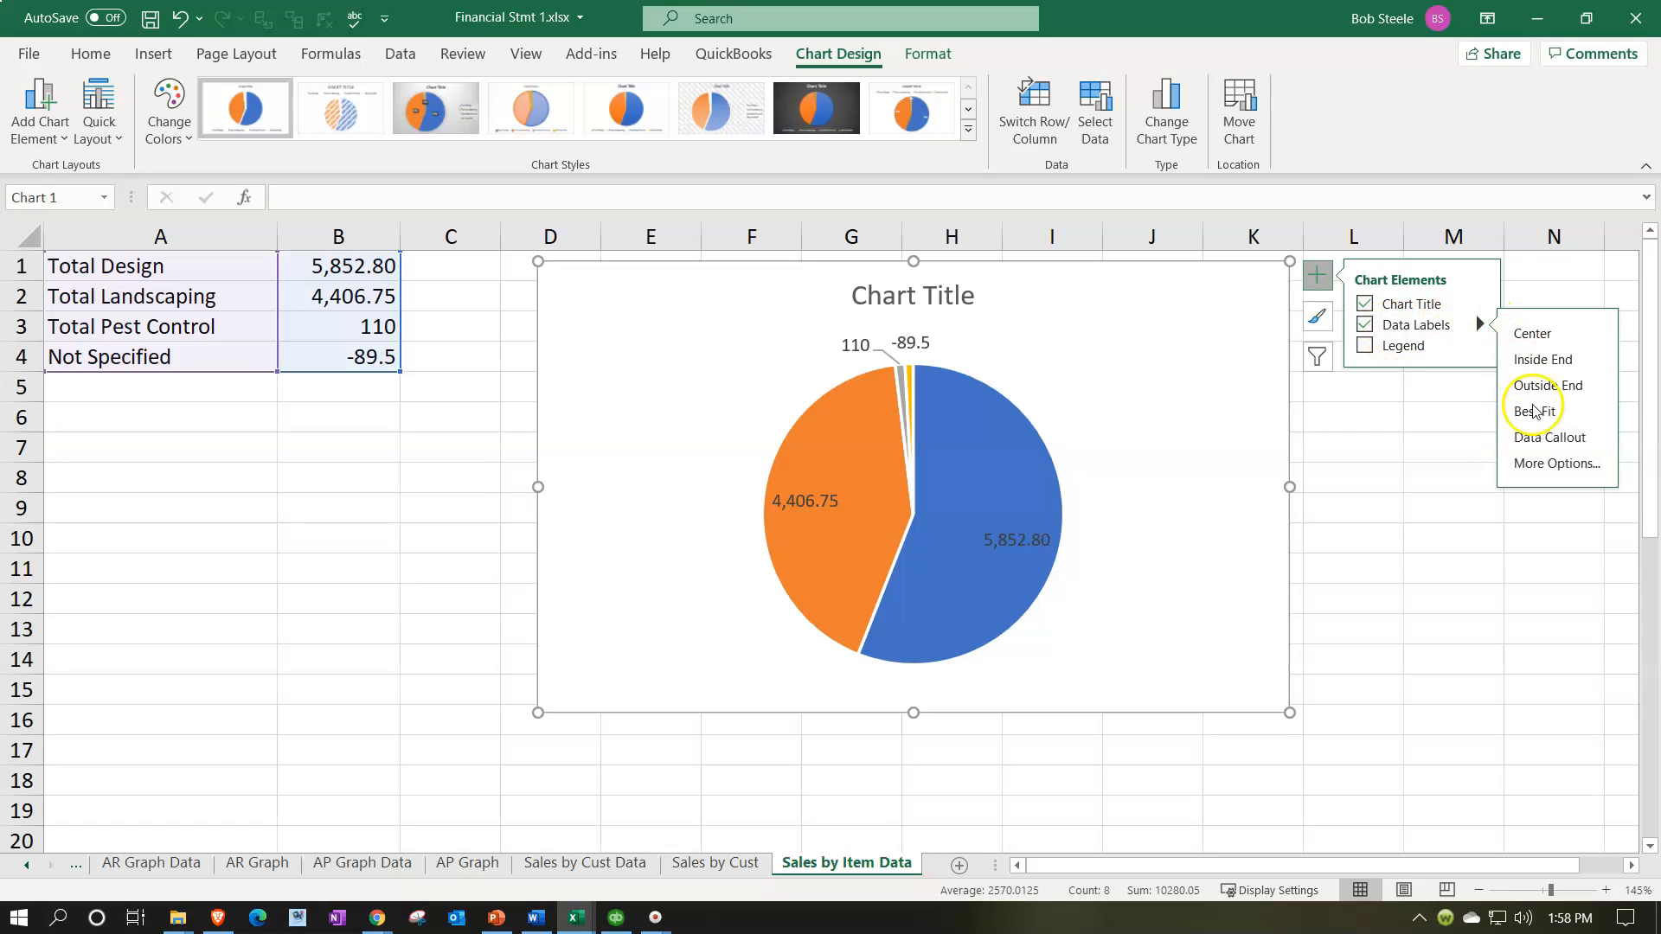
pyautogui.click(1544, 435)
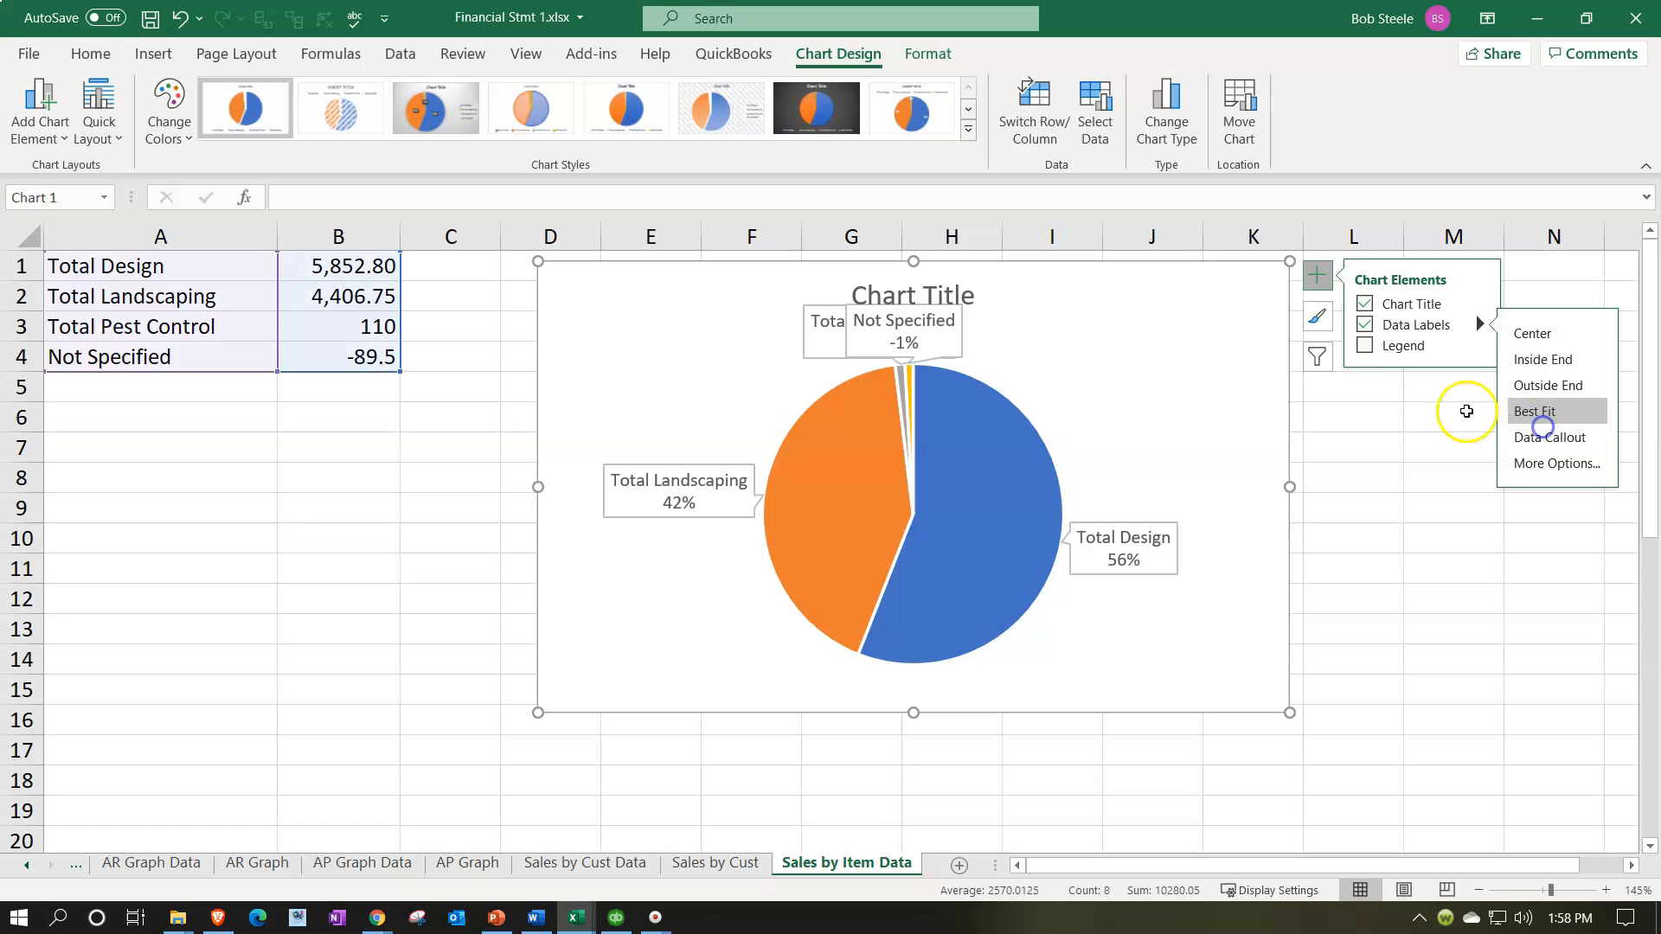
pyautogui.click(1068, 352)
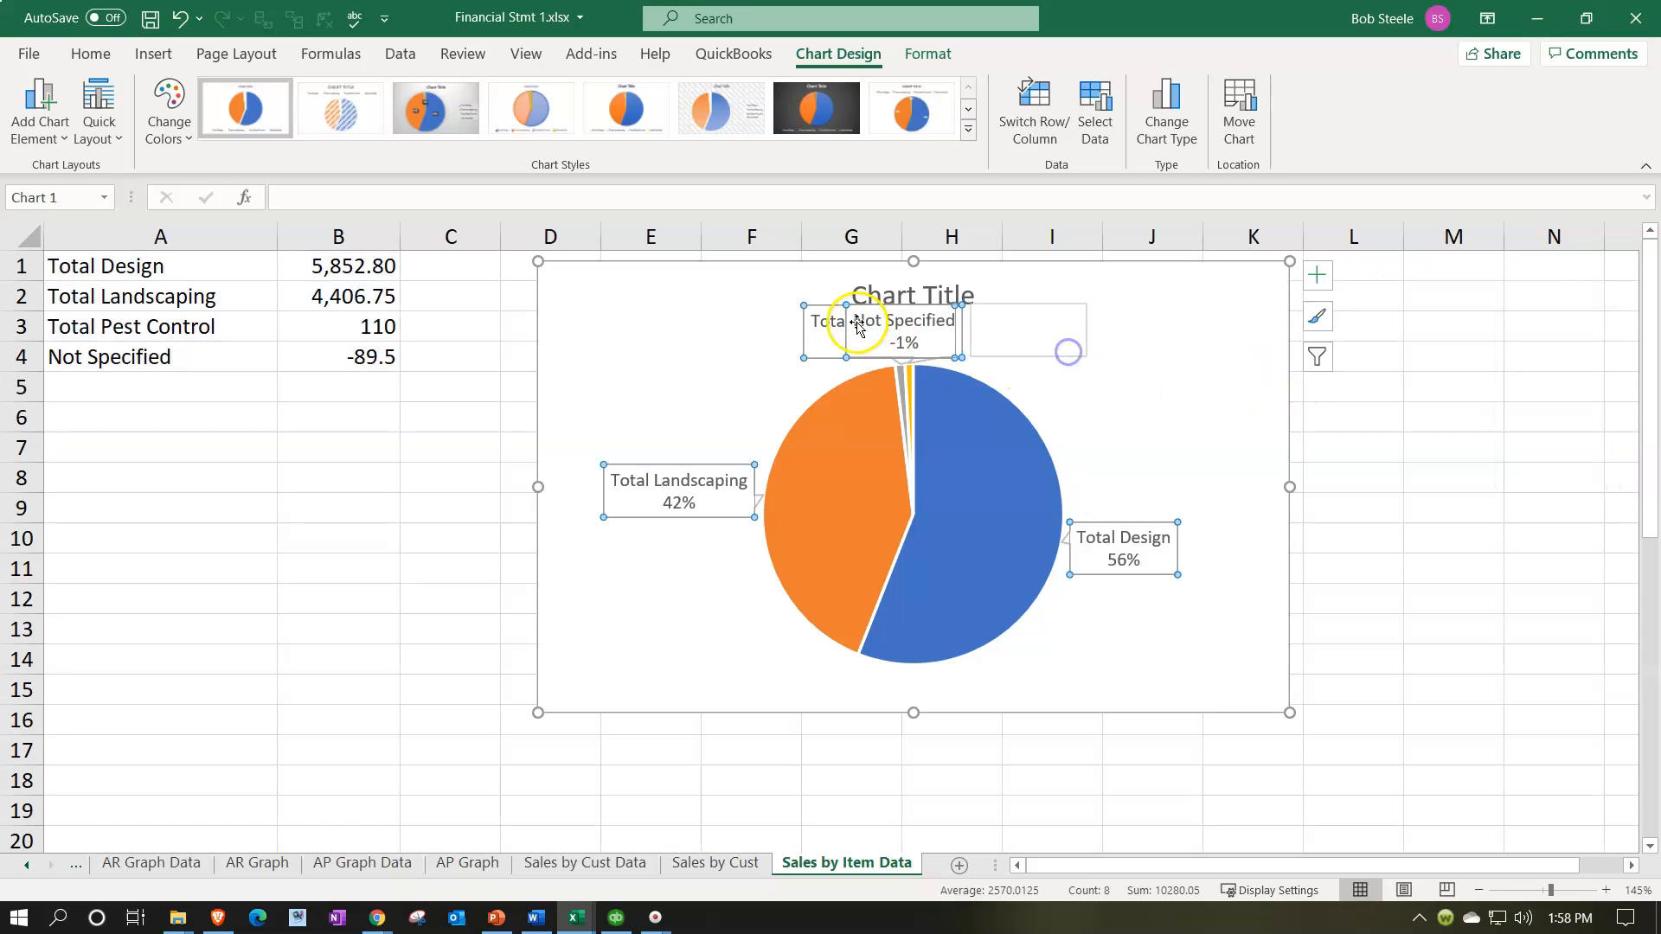
pyautogui.moveTo(944, 337); pyautogui.dragTo(1107, 338)
pyautogui.moveTo(816, 341); pyautogui.dragTo(664, 342)
pyautogui.moveTo(627, 509); pyautogui.dragTo(612, 590)
pyautogui.moveTo(1170, 558); pyautogui.dragTo(1227, 608)
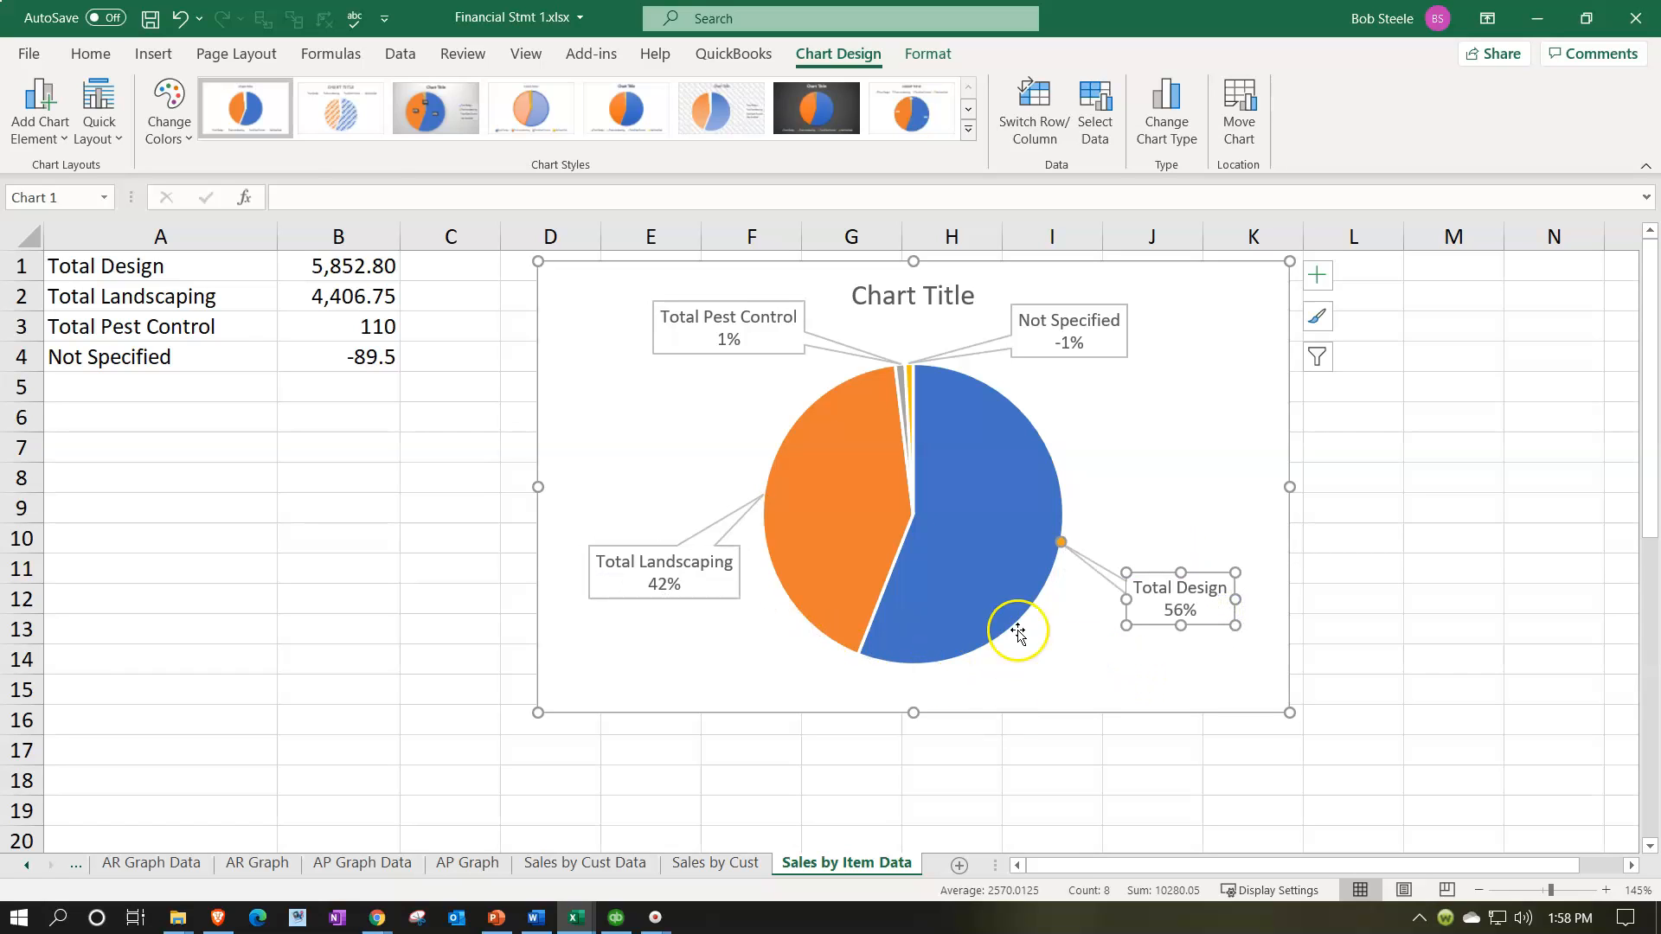
# Step: Apply the colorful green, blue and gold palette to the pie chart
pyautogui.click(169, 117)
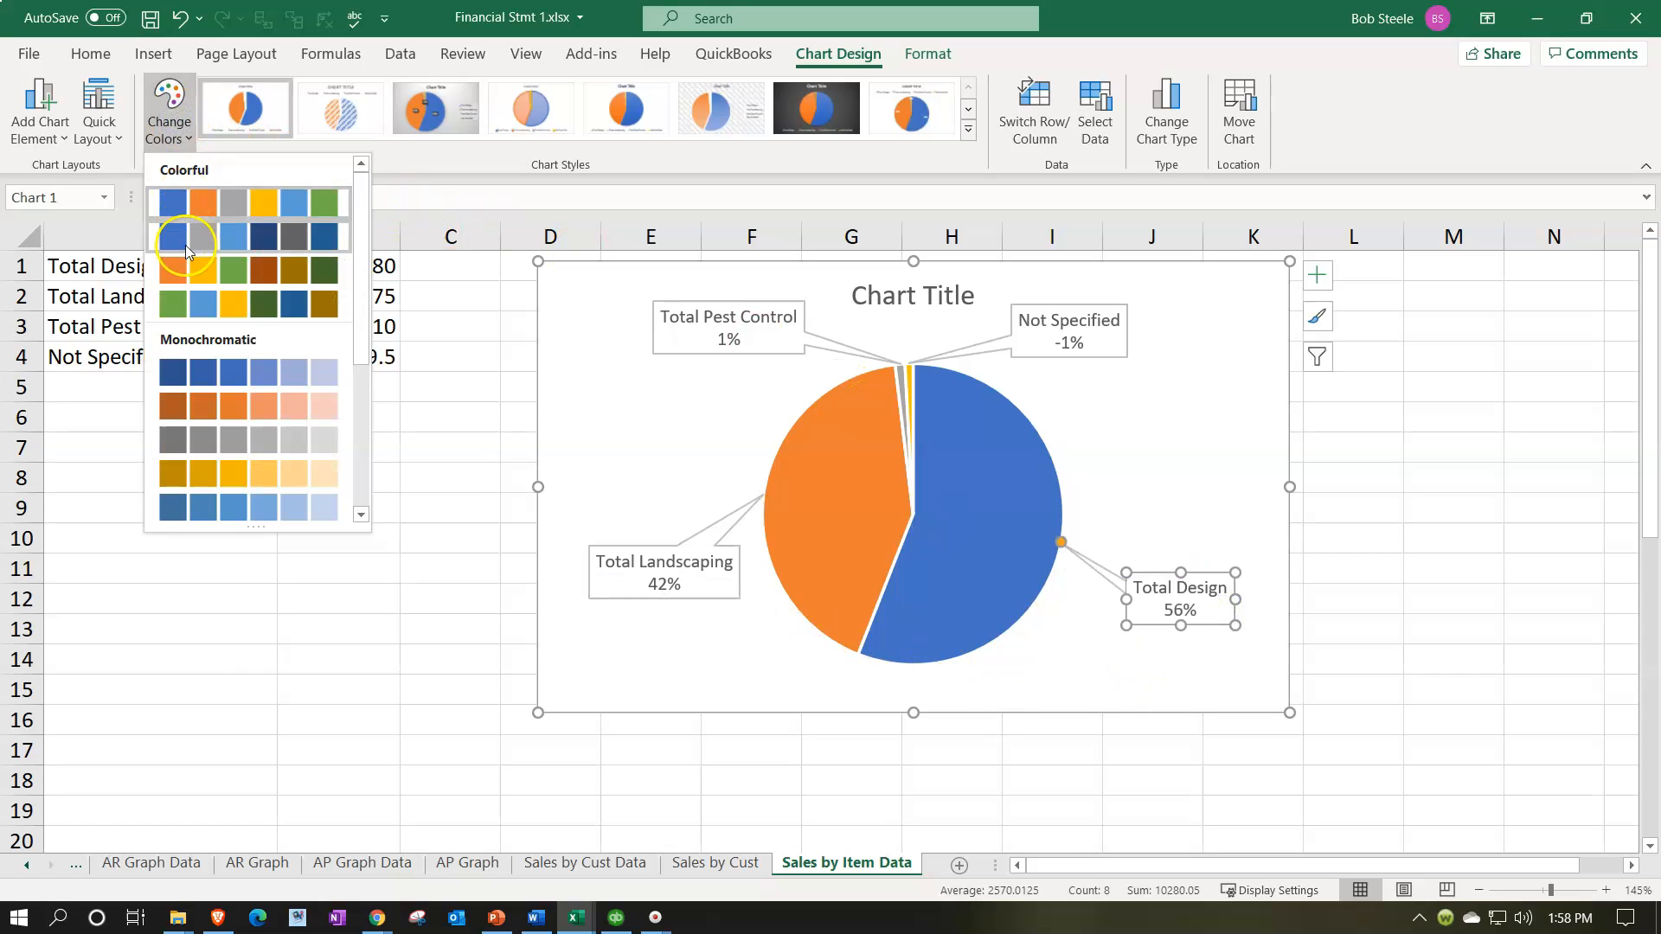
pyautogui.click(207, 301)
pyautogui.click(262, 604)
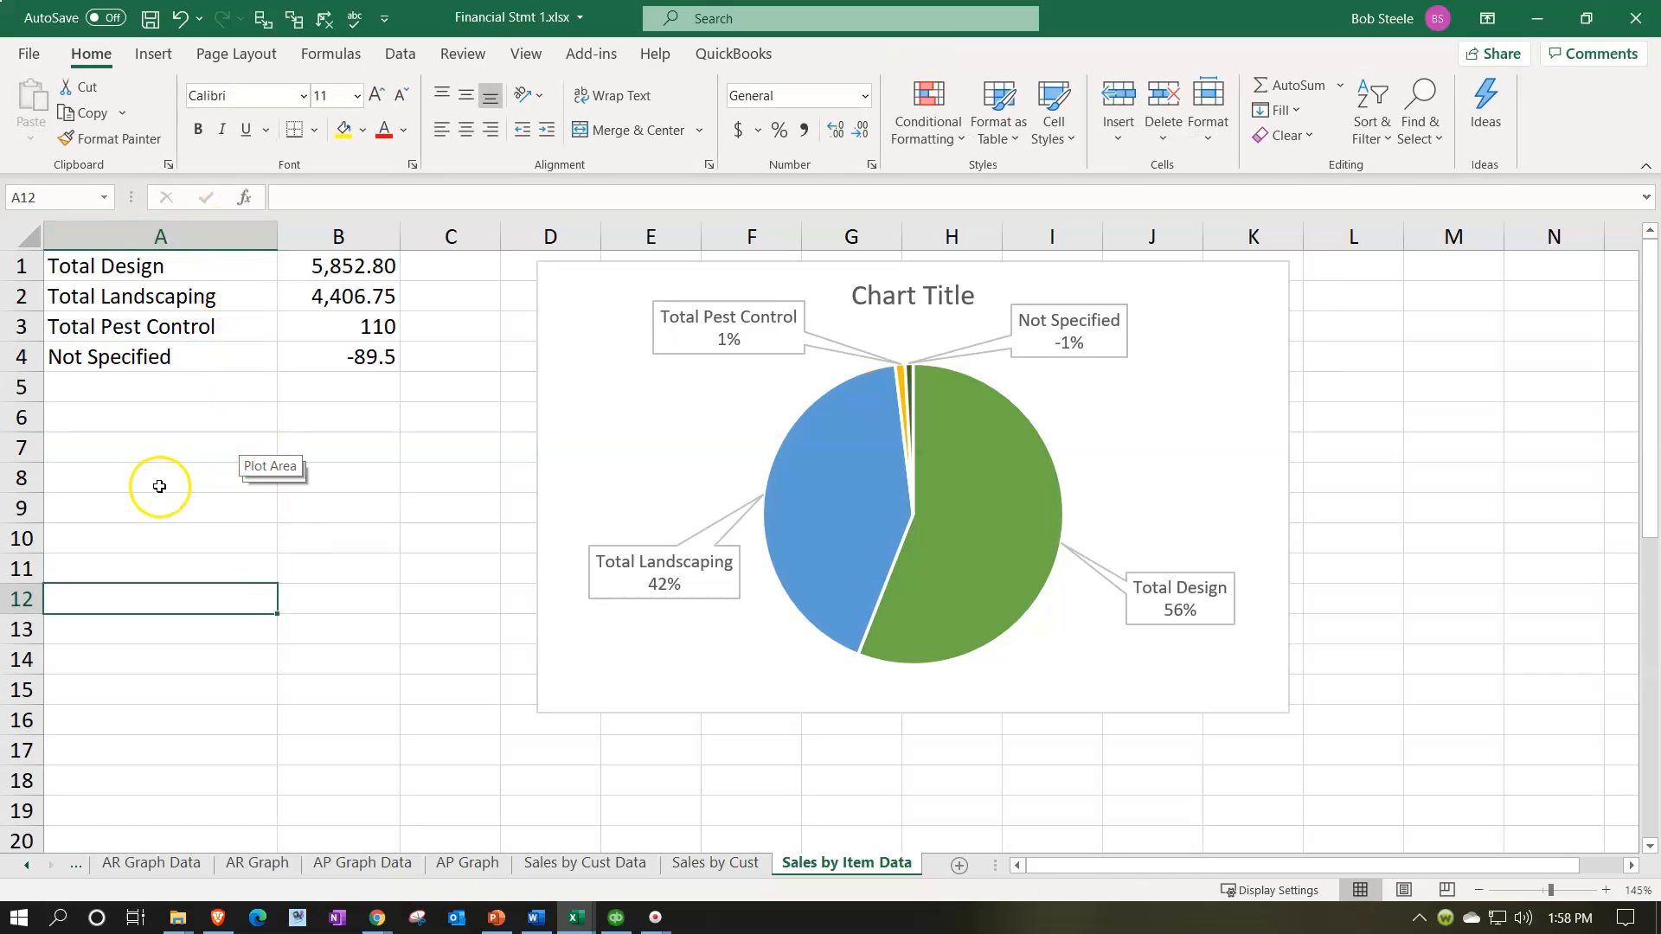
# Step: Move the pie chart over the category totals so it starts at cell A1
pyautogui.click(142, 508)
pyautogui.click(143, 451)
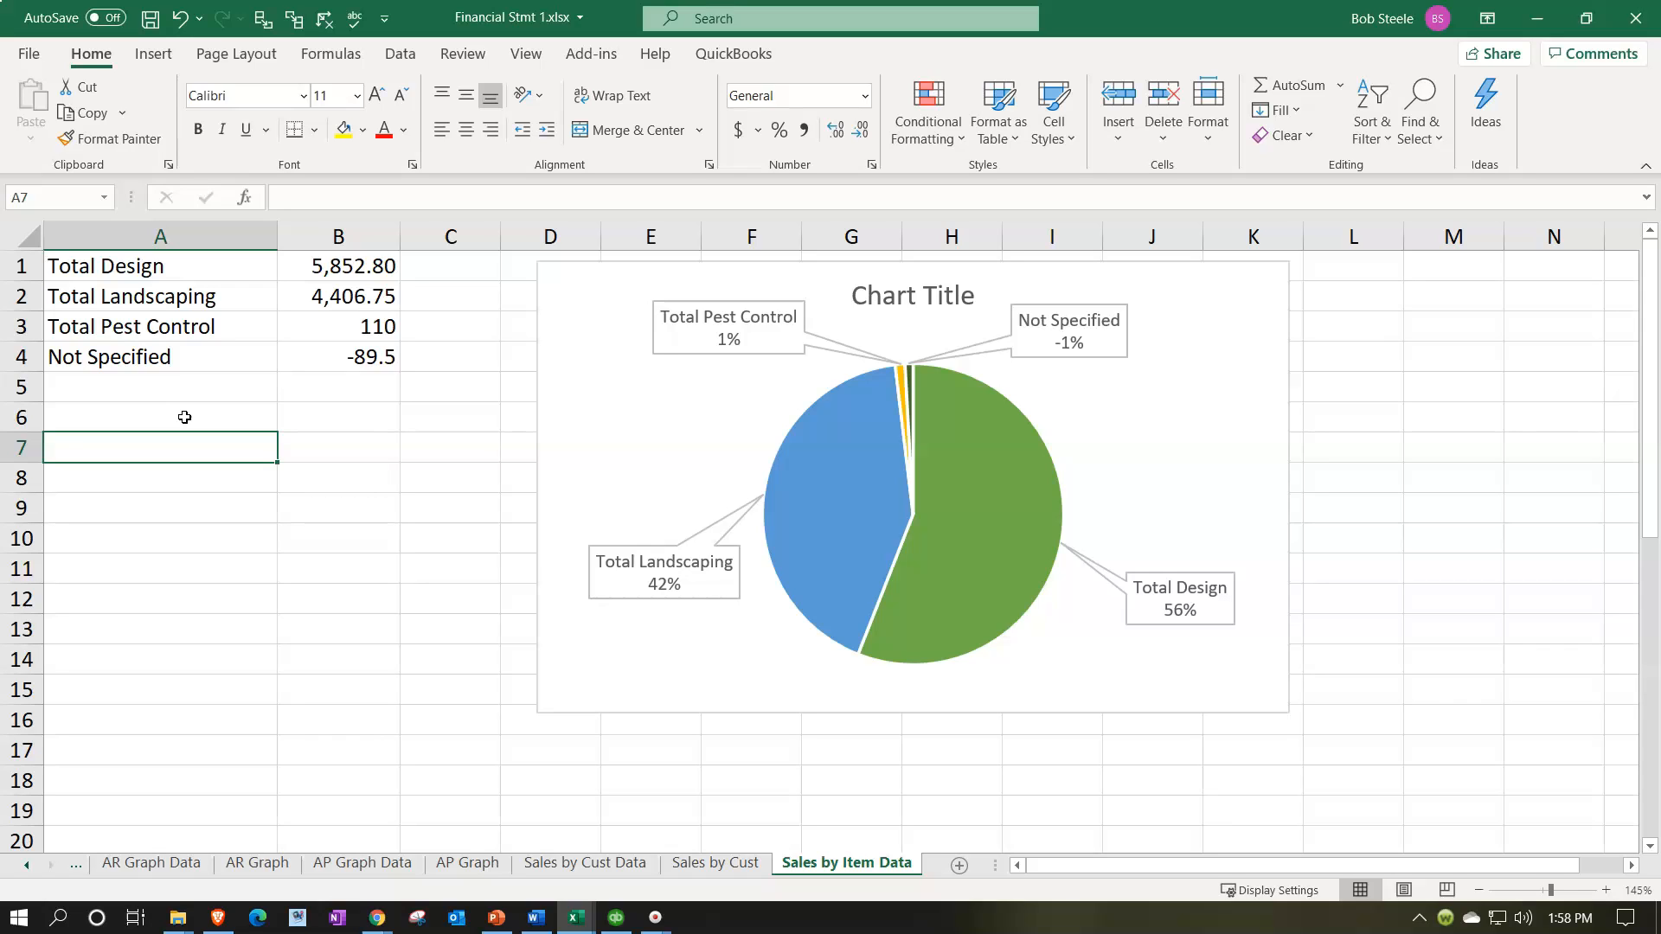
pyautogui.moveTo(587, 438); pyautogui.dragTo(111, 427)
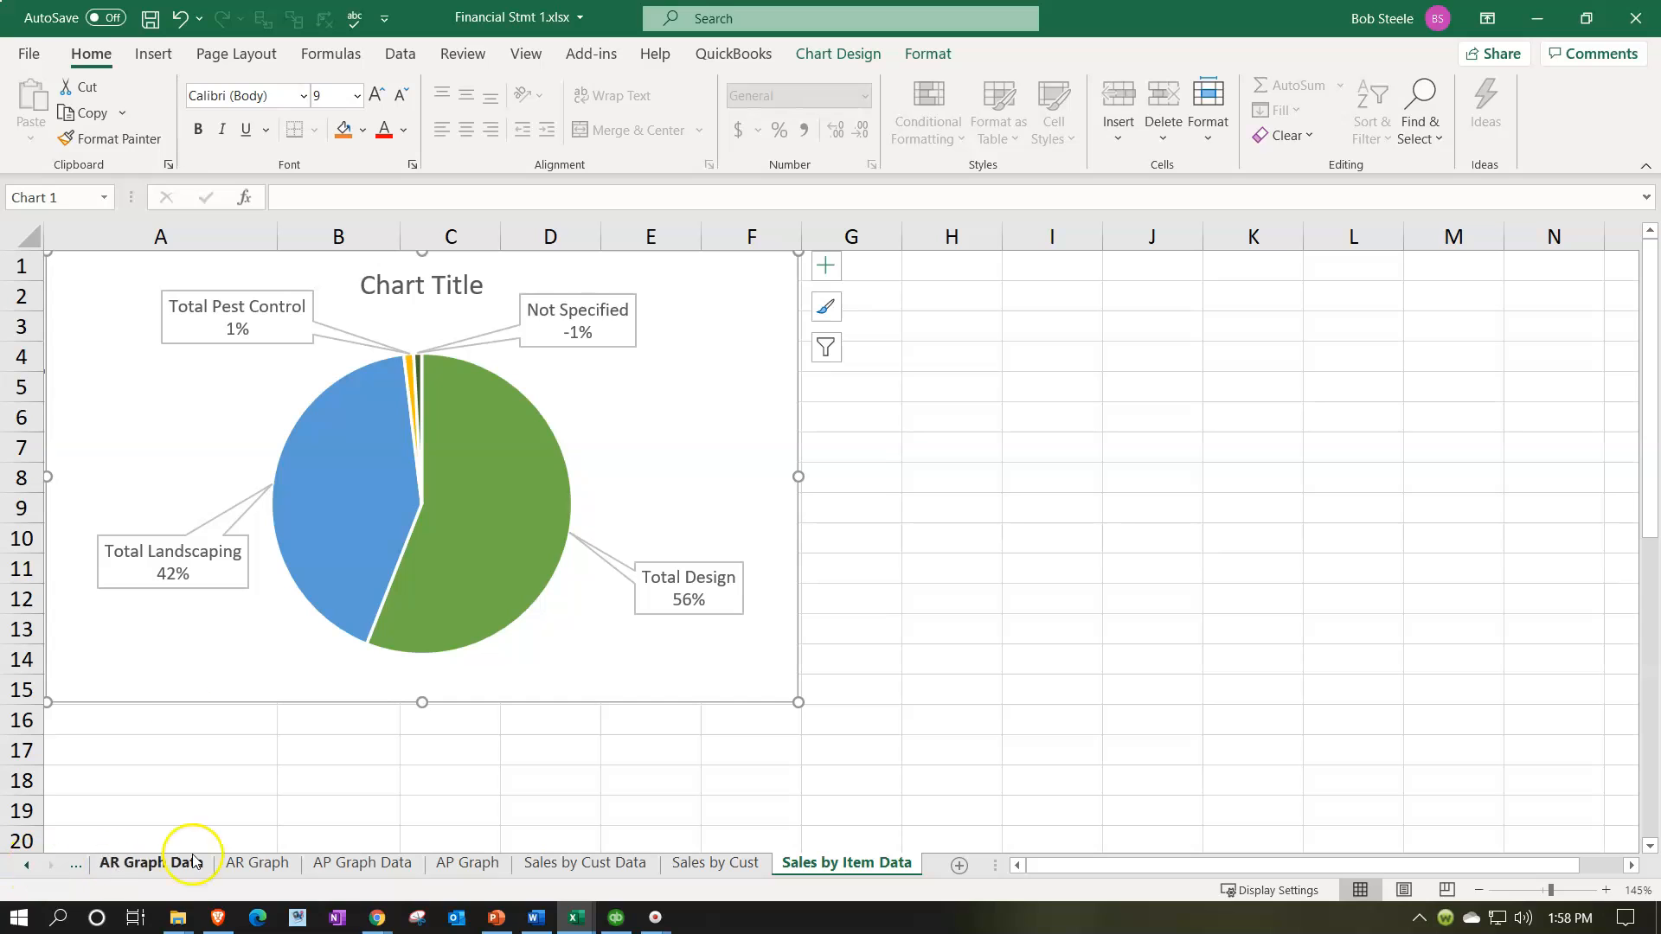
pyautogui.click(193, 767)
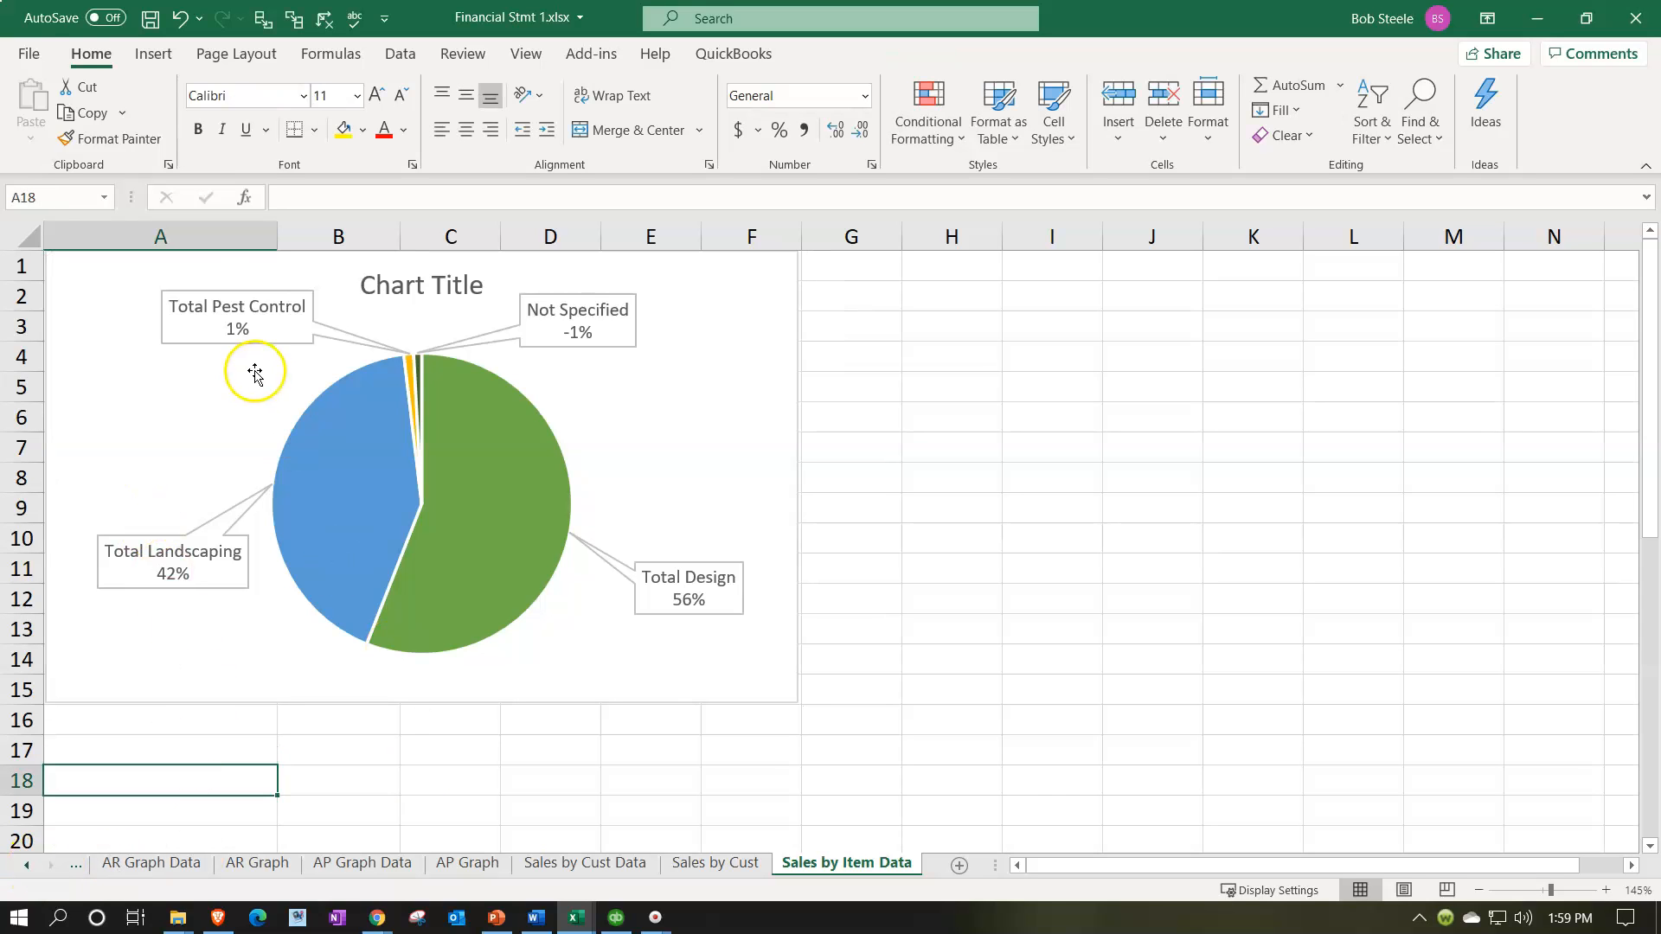
# Step: Examine the print preview of the entire workbook, checking the chart pages at the end, and return to the sheet
pyautogui.click(29, 57)
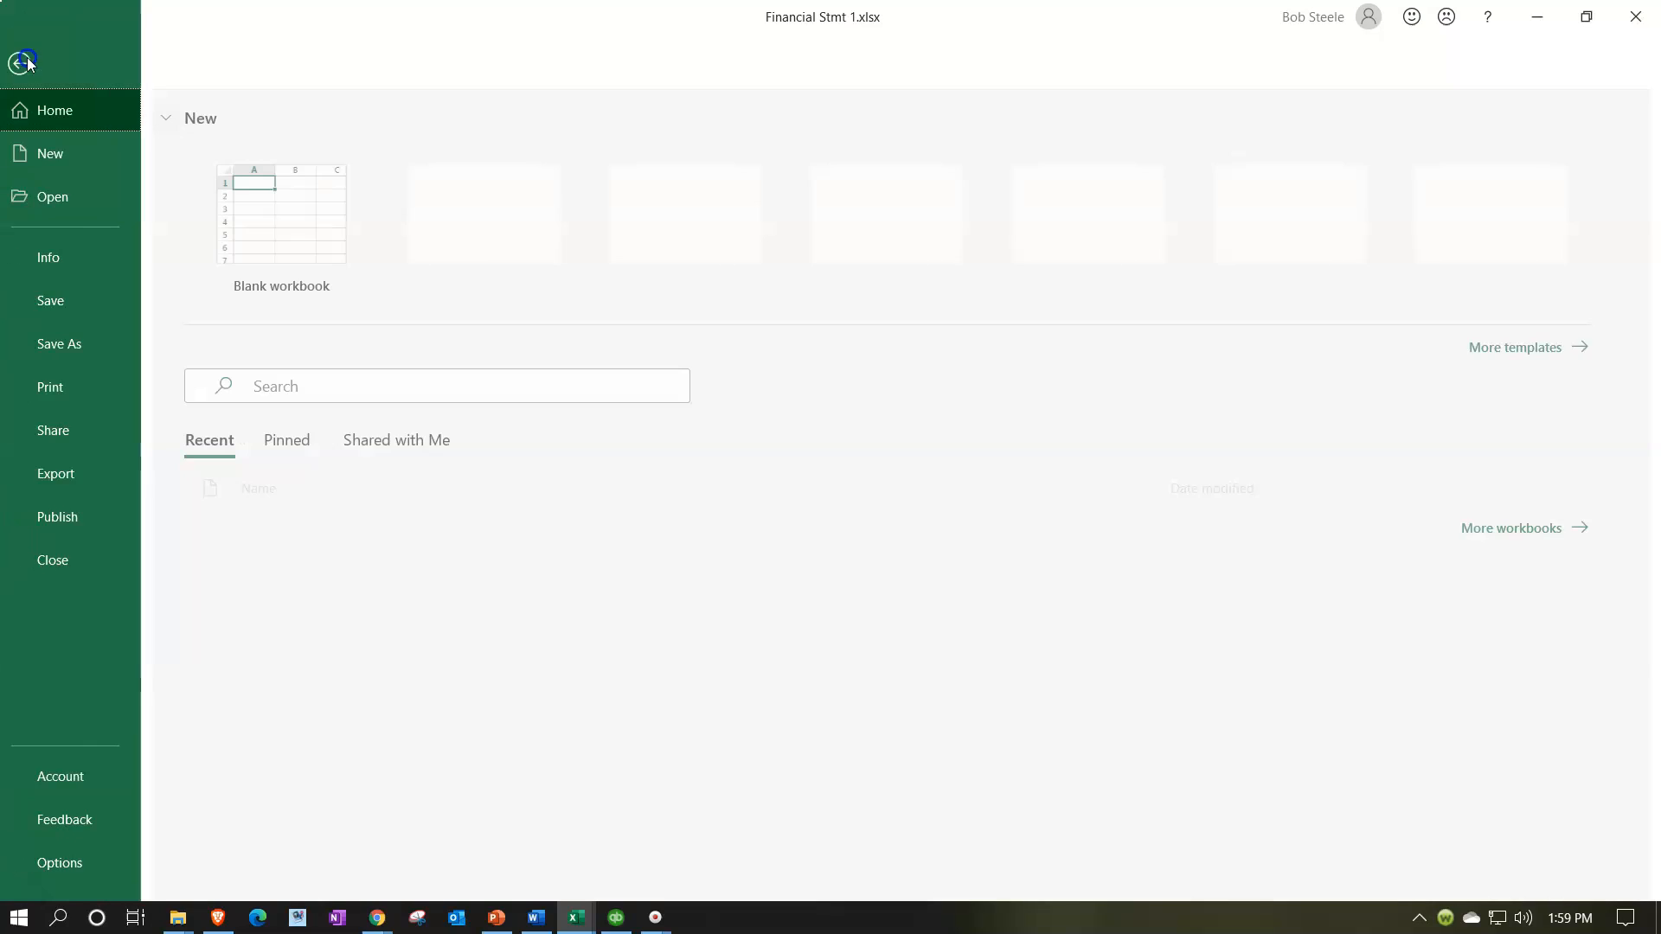
pyautogui.click(84, 391)
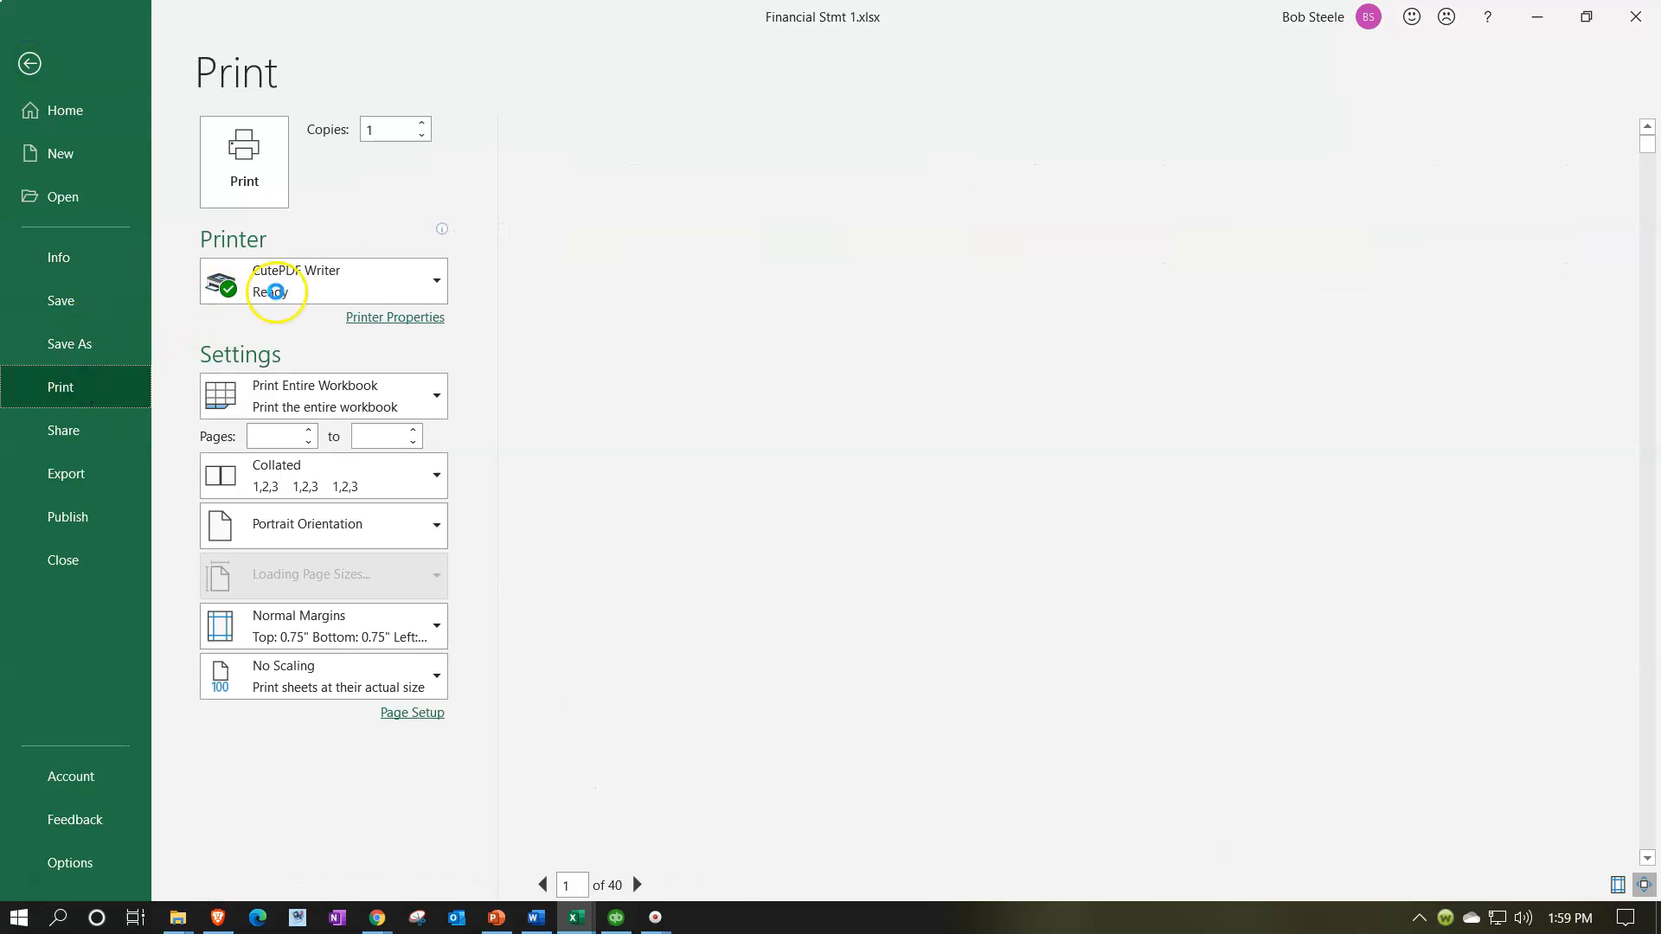
pyautogui.click(436, 396)
pyautogui.click(667, 396)
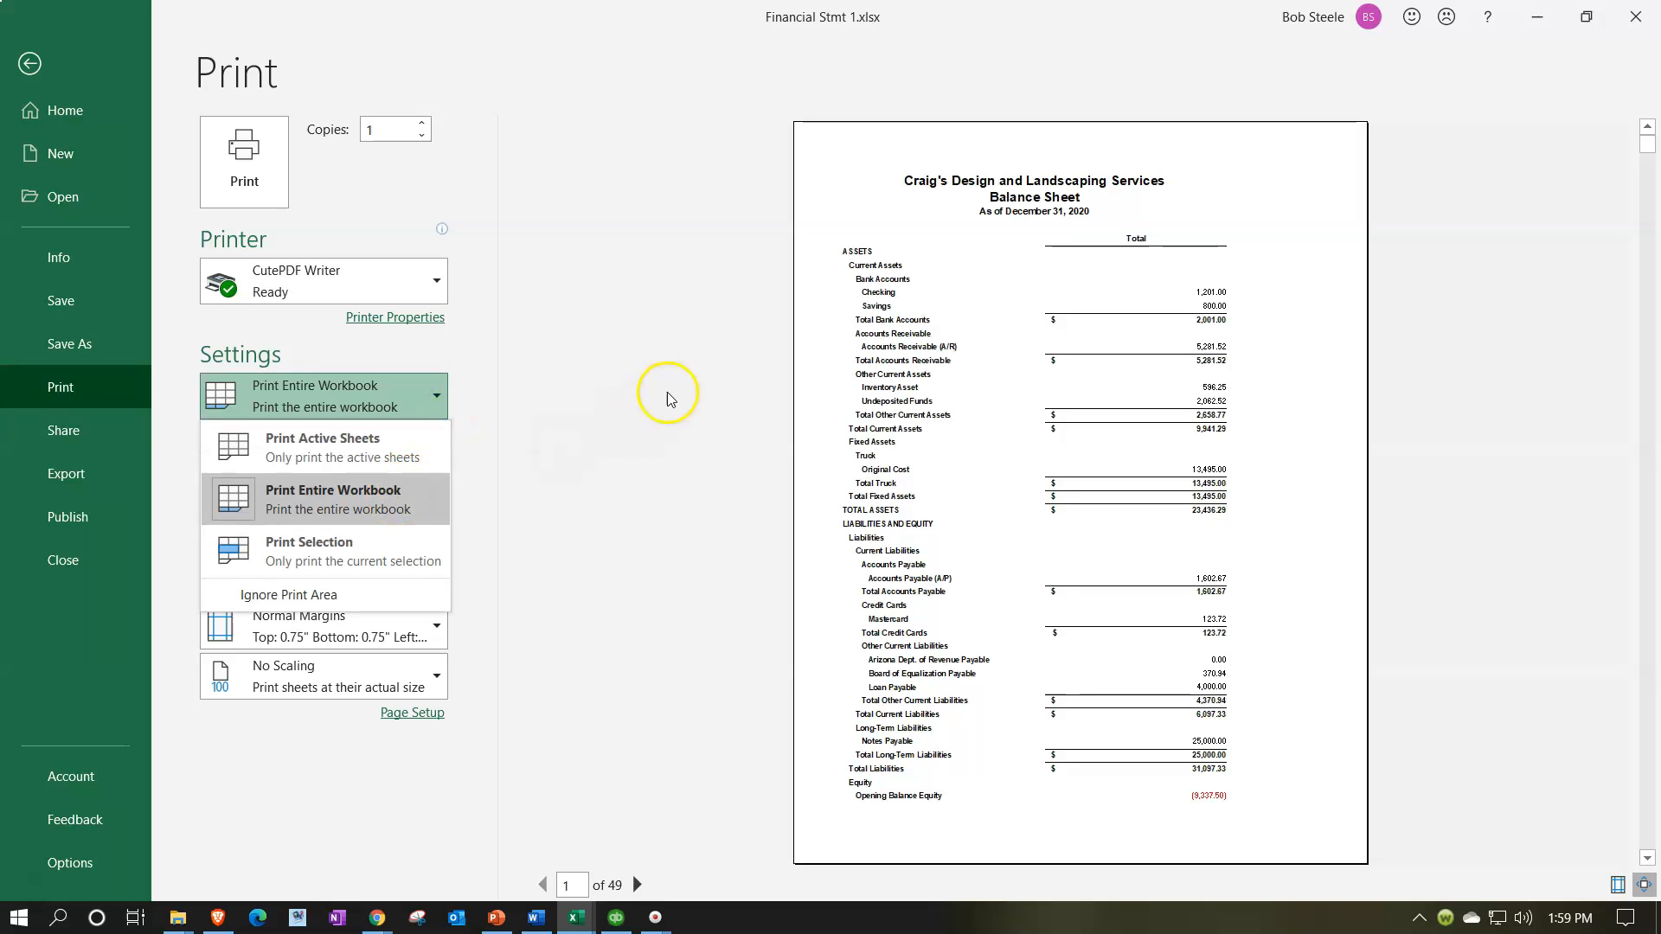
pyautogui.moveTo(1645, 149); pyautogui.dragTo(1620, 872)
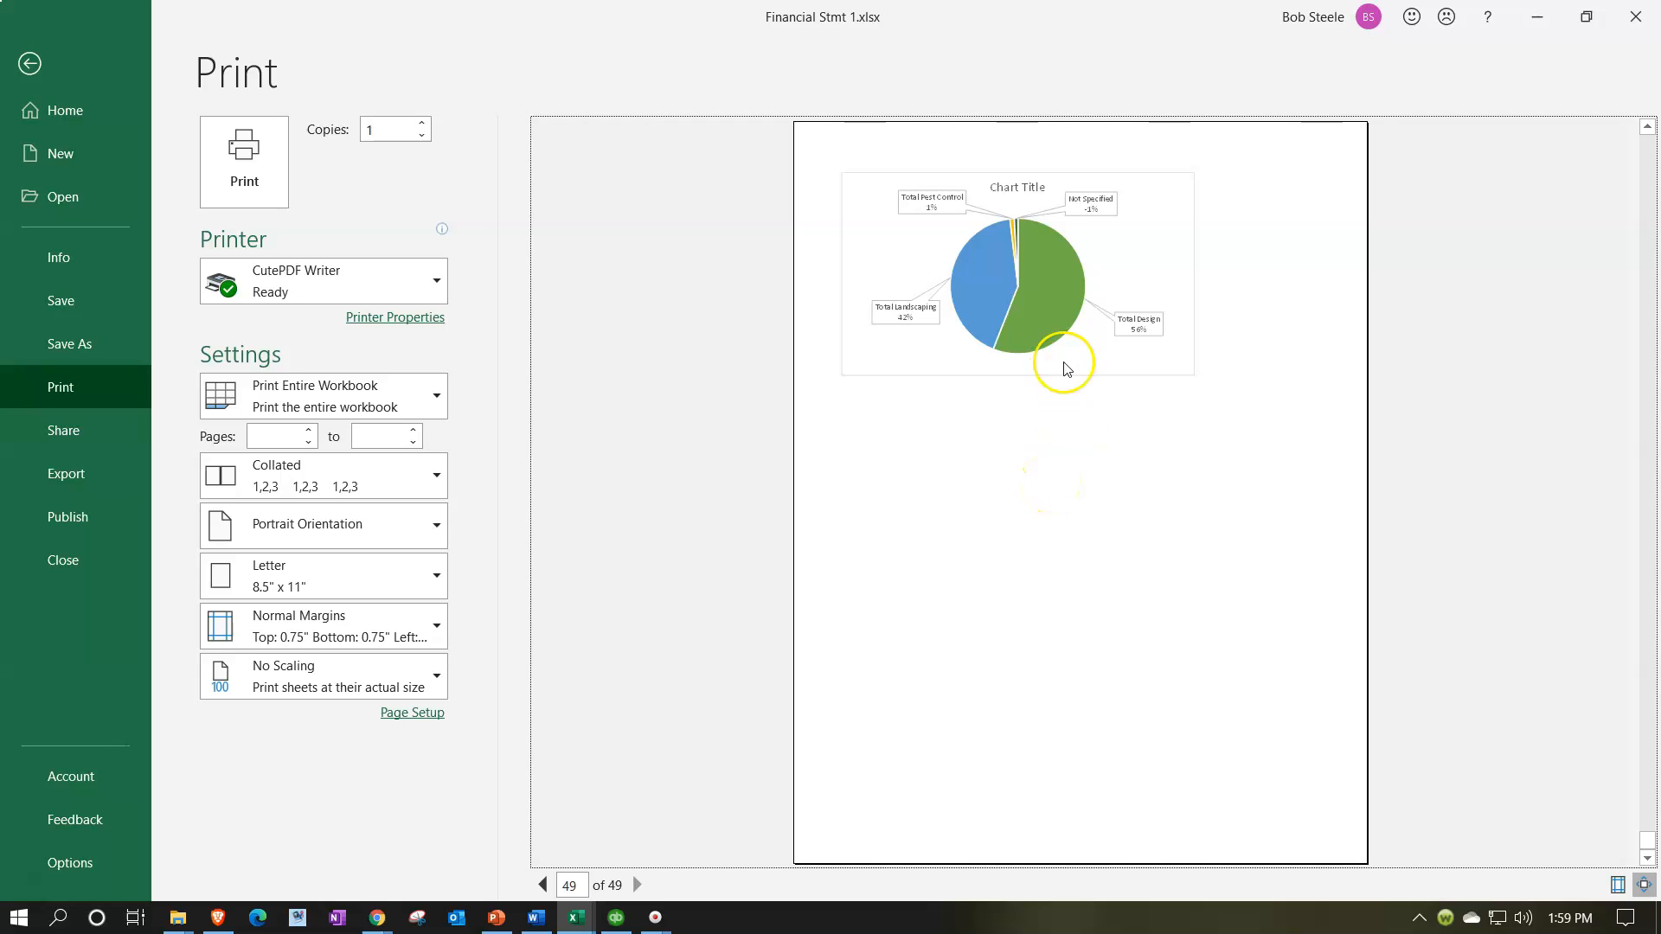
pyautogui.scroll(1, 1065, 439)
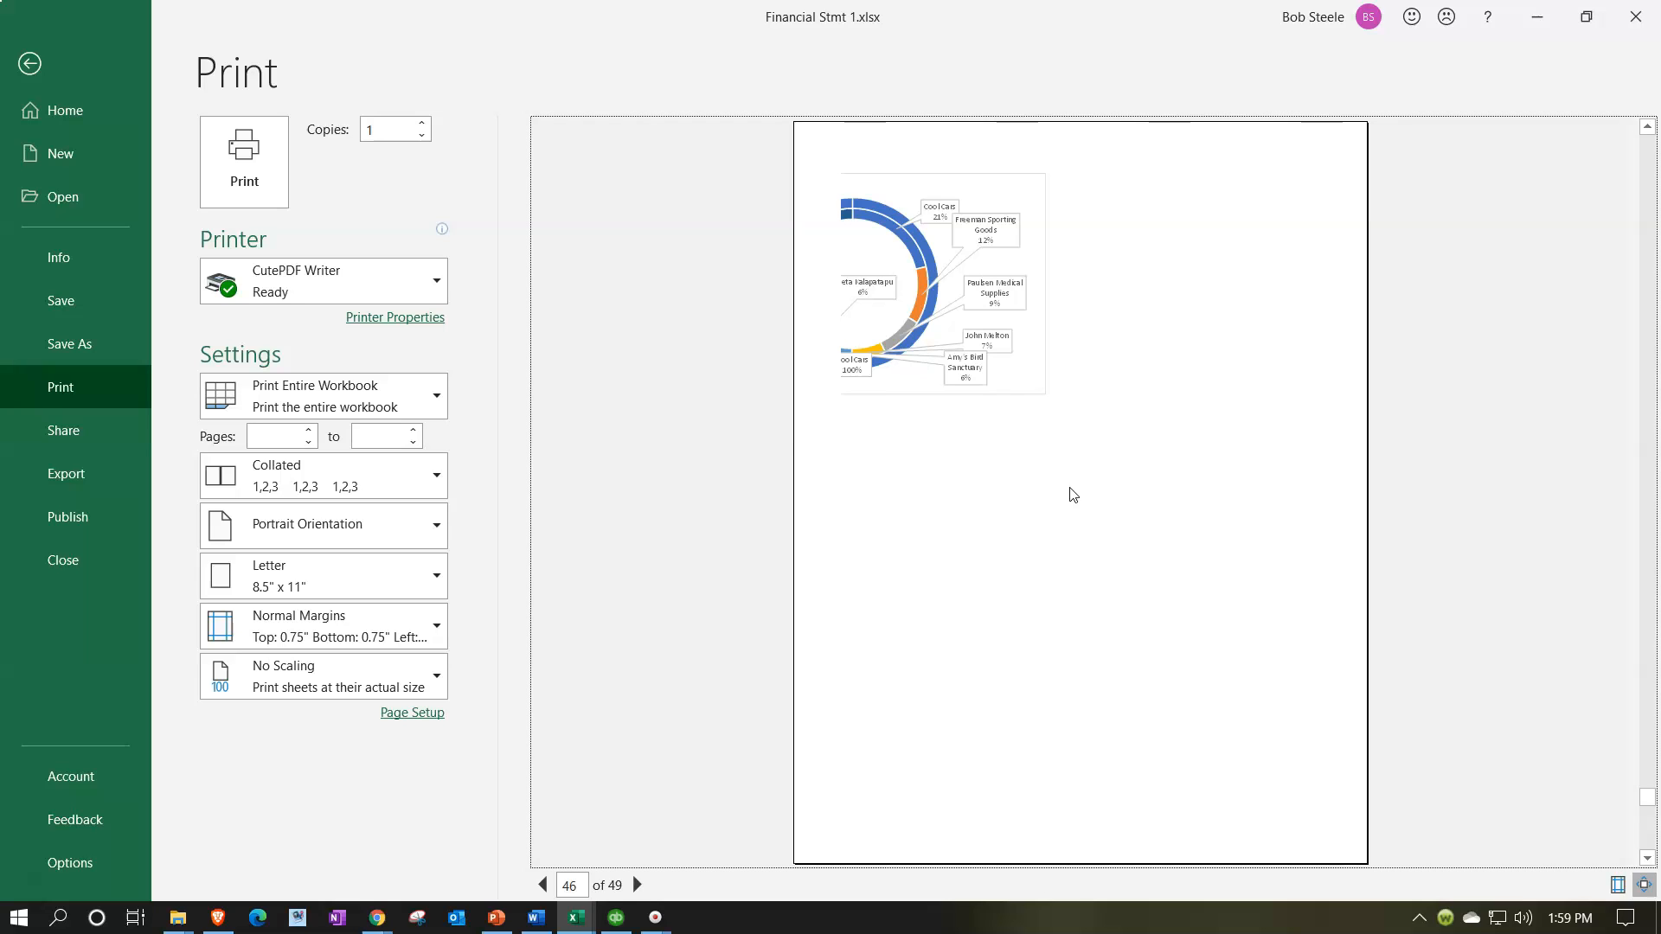
pyautogui.click(1071, 517)
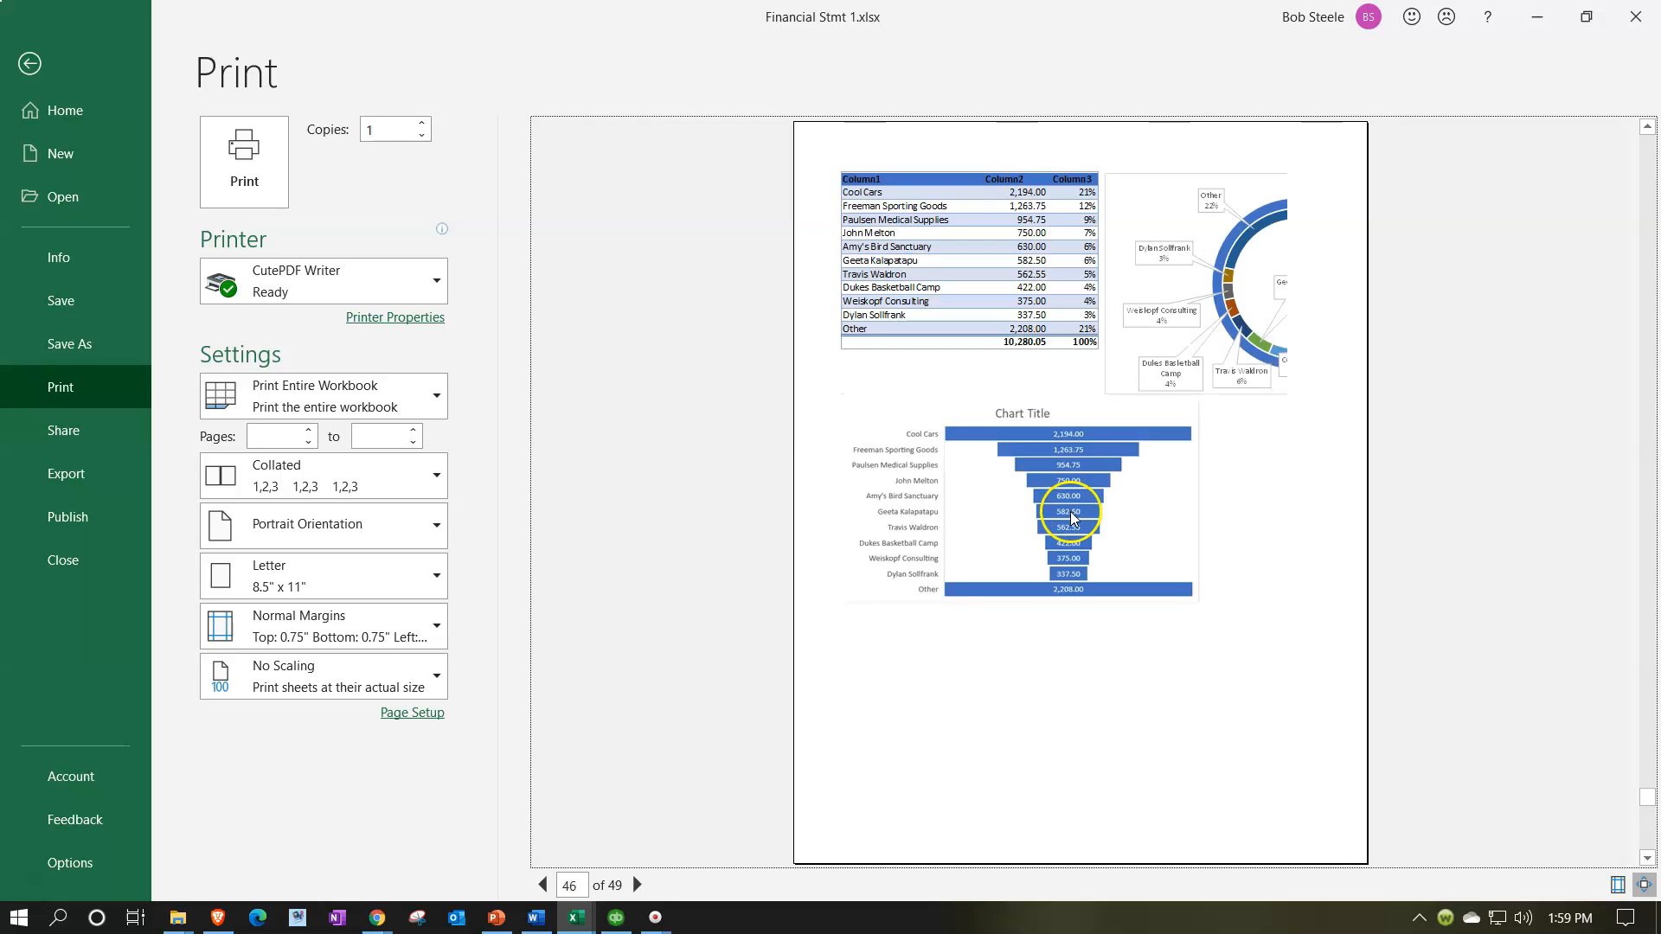
pyautogui.click(15, 63)
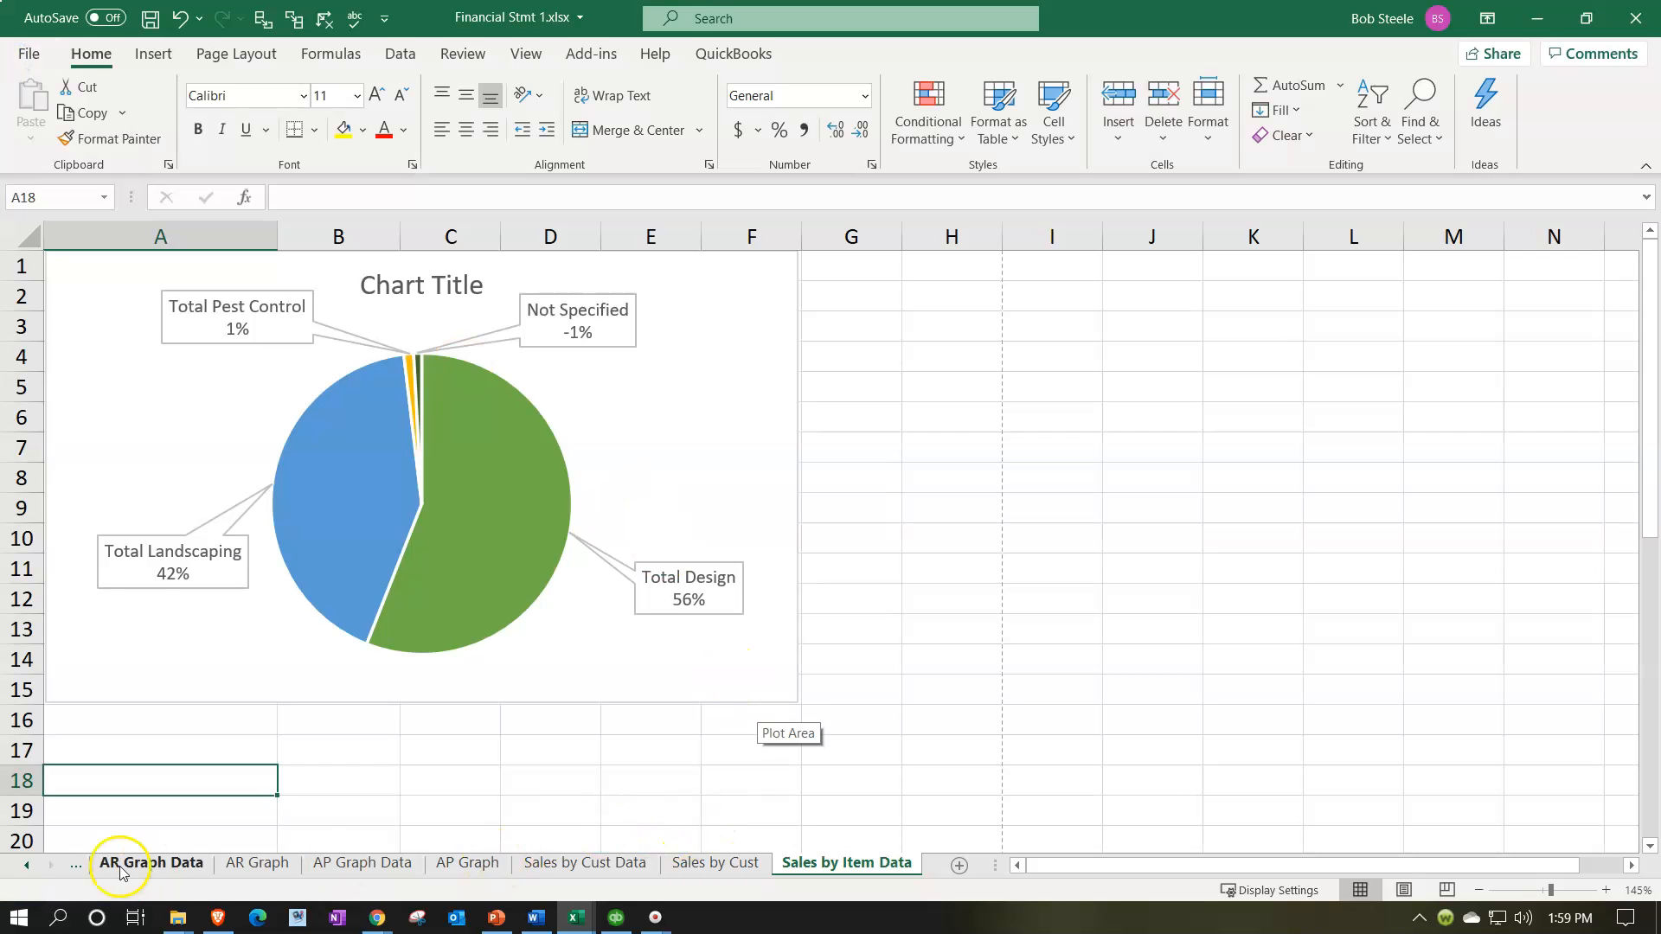
# Step: Hide the Sales by Cust Data, AP Graph Data and AR Graph Data sheets
pyautogui.click(30, 867)
pyautogui.click(693, 862)
pyautogui.rightClick(693, 862)
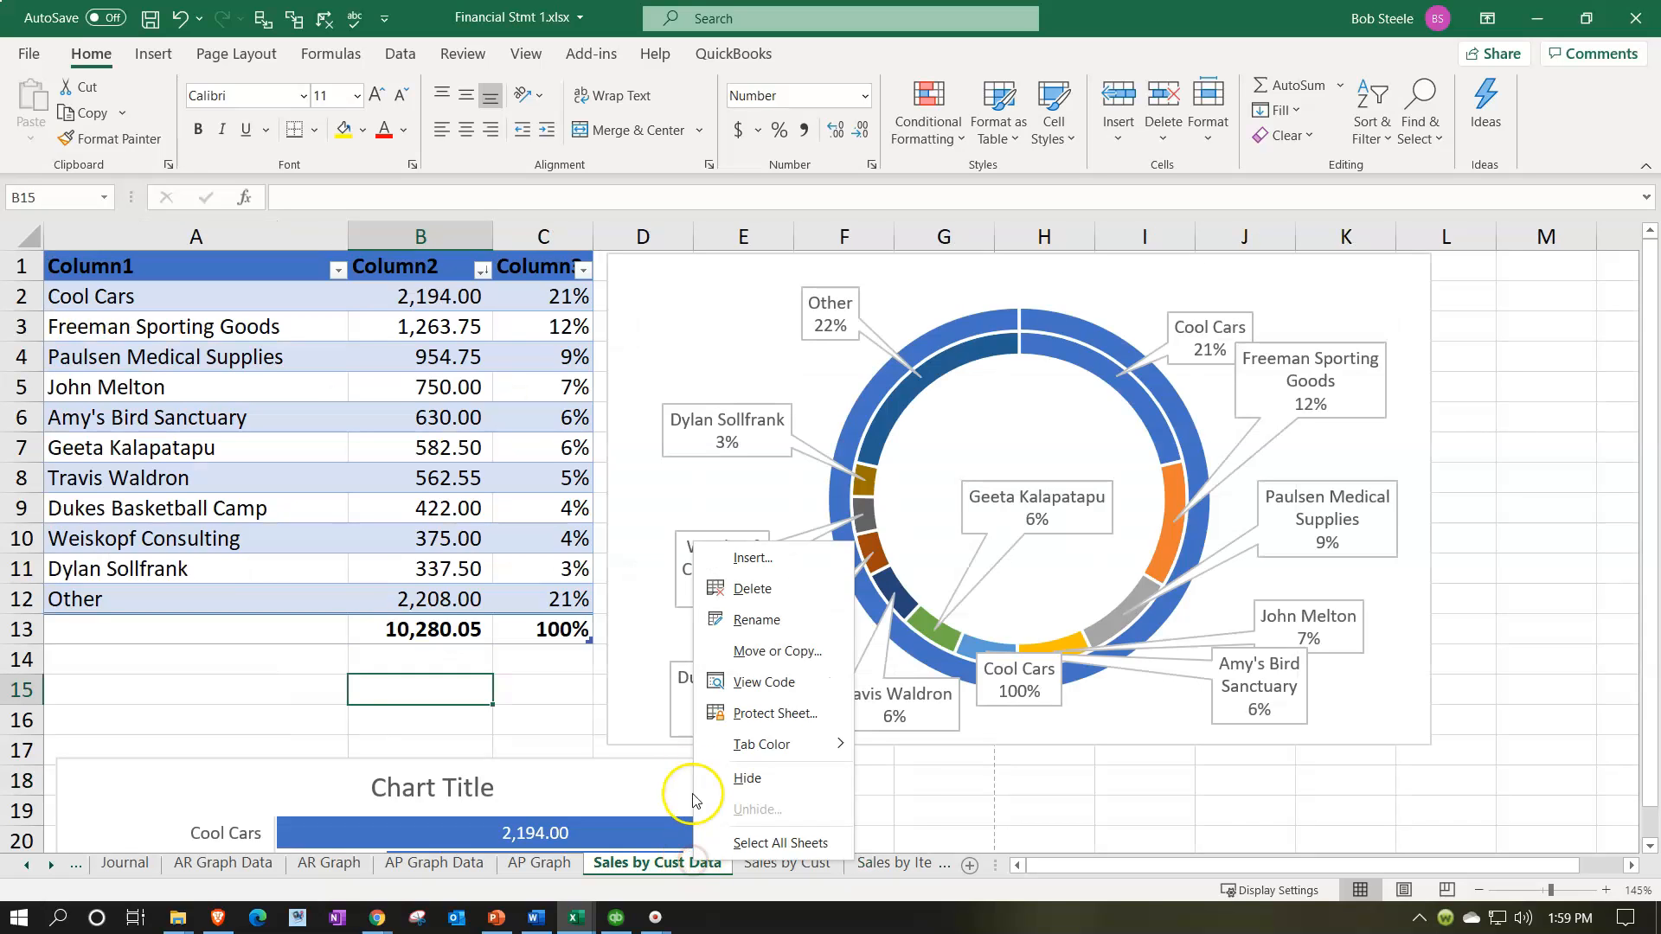
pyautogui.click(746, 777)
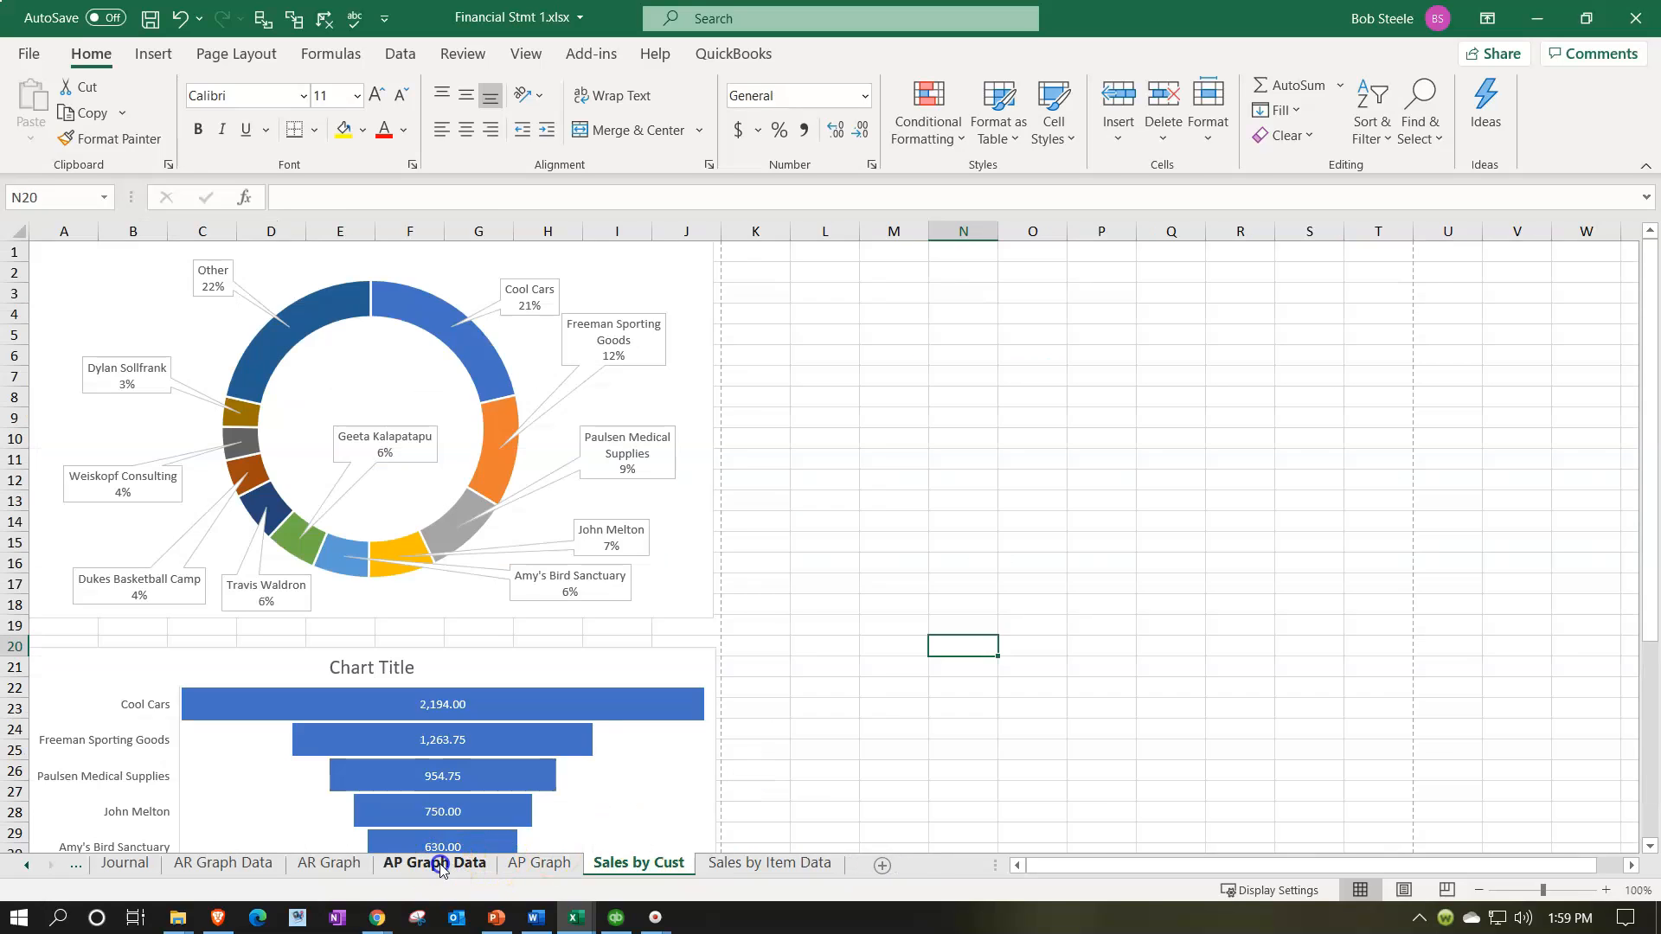
pyautogui.click(439, 863)
pyautogui.rightClick(440, 865)
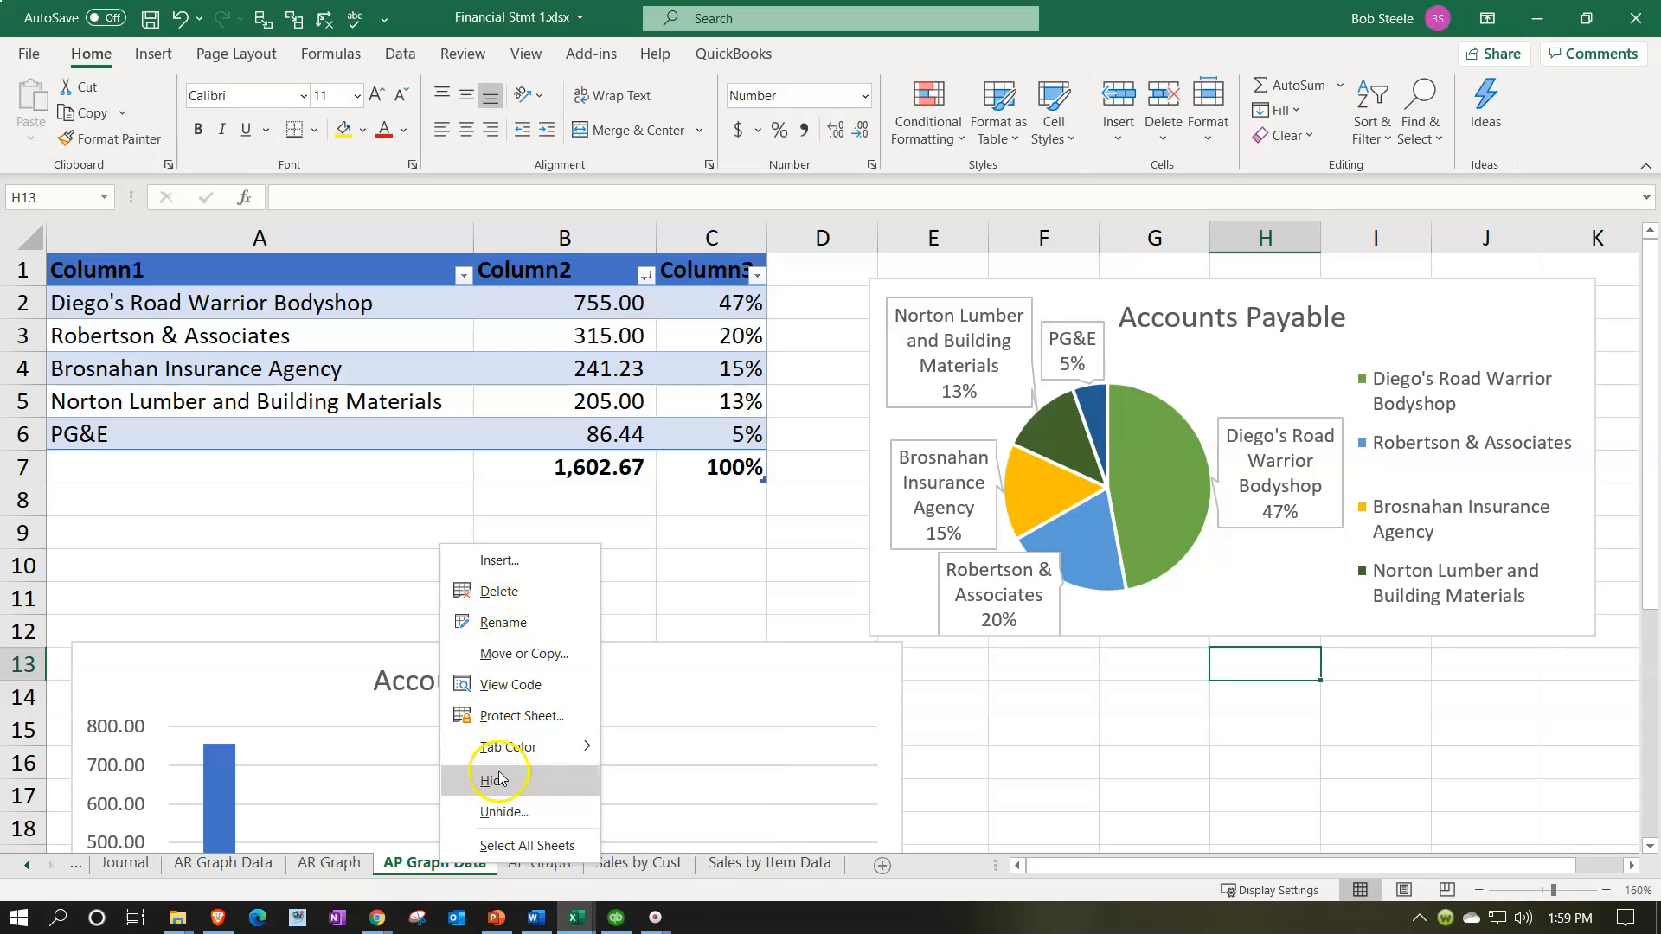
pyautogui.click(492, 781)
pyautogui.click(223, 863)
pyautogui.rightClick(235, 864)
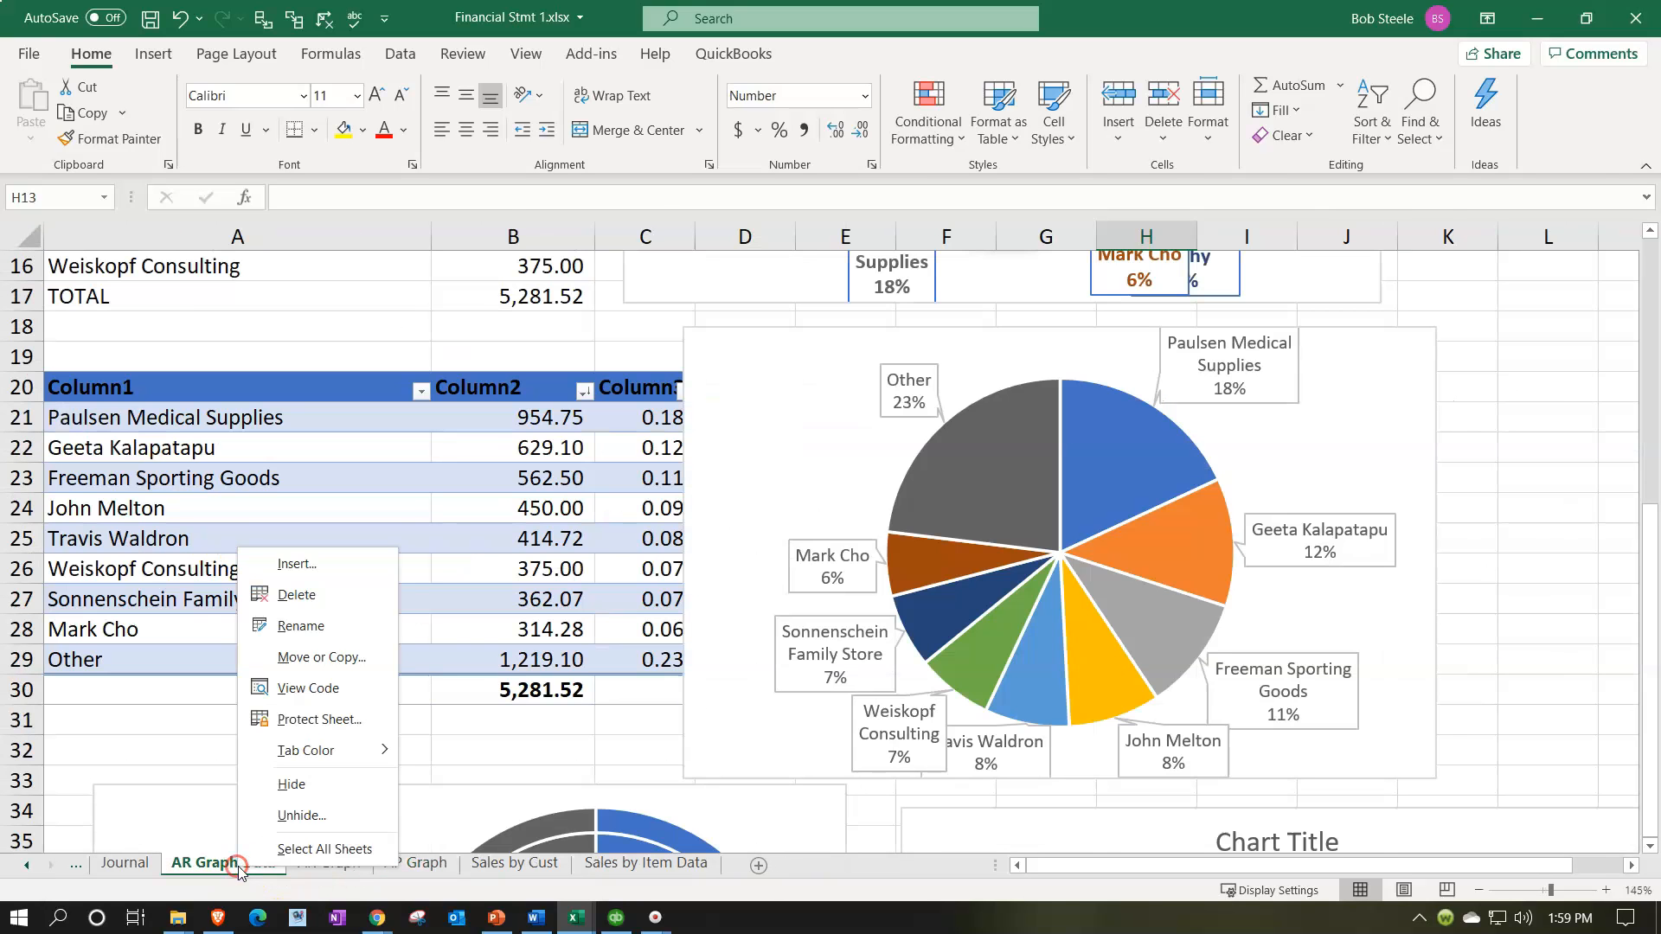
pyautogui.click(298, 784)
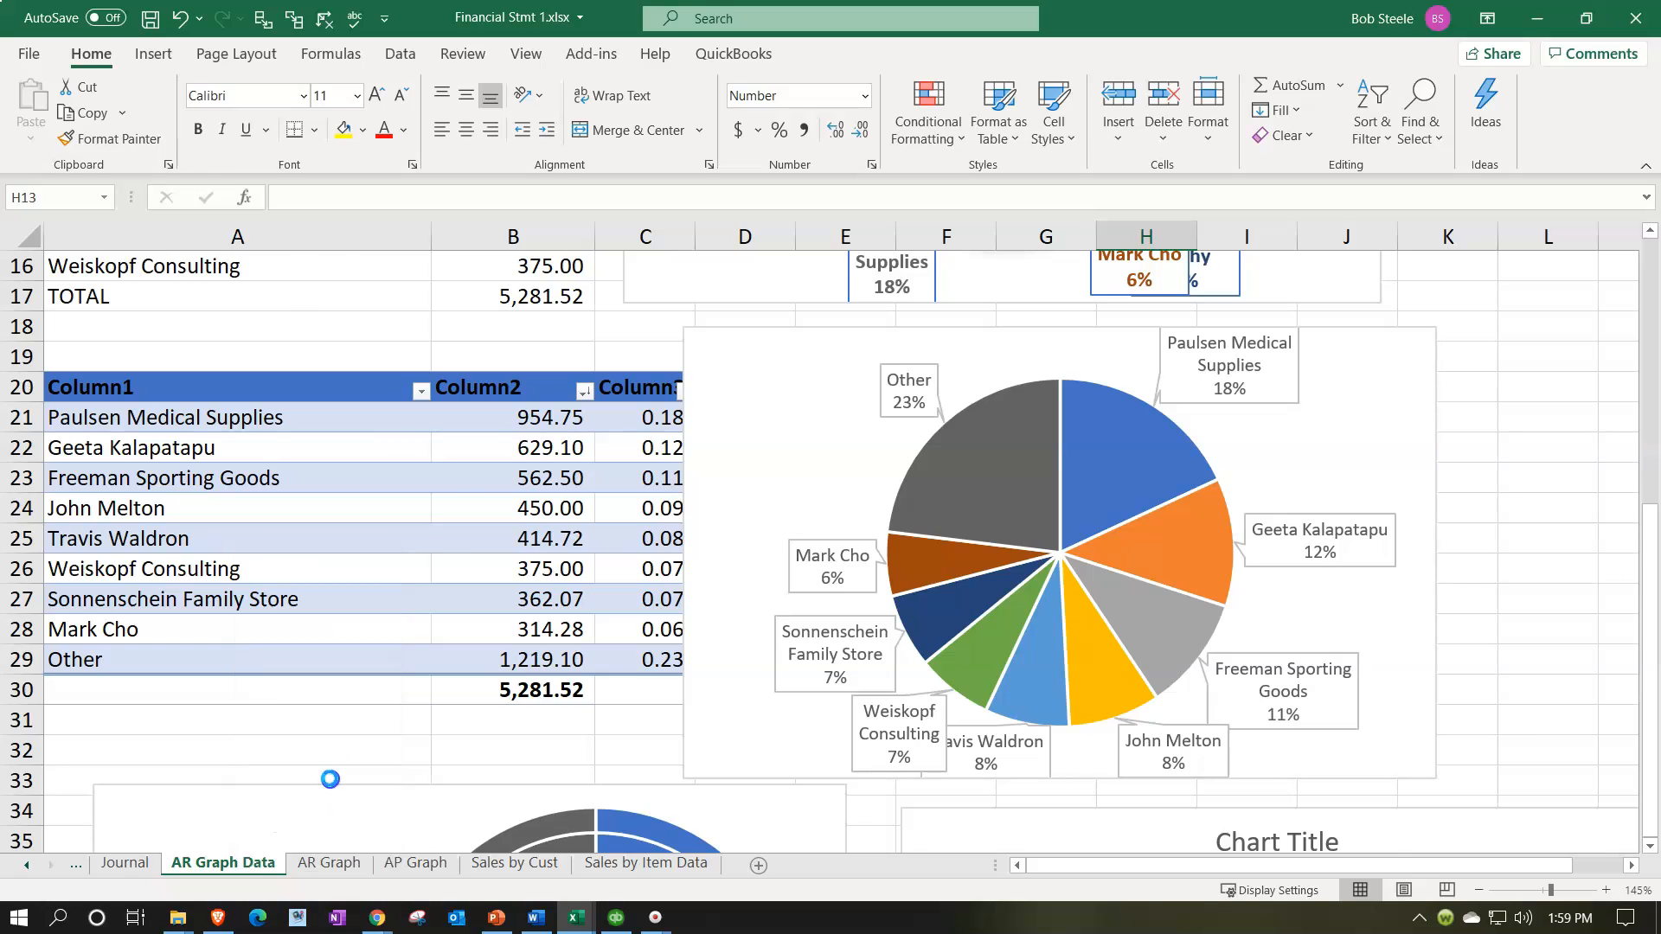
# Step: Rename the Sales by Item Data sheet as Sales by Item Data & Graph
pyautogui.click(519, 863)
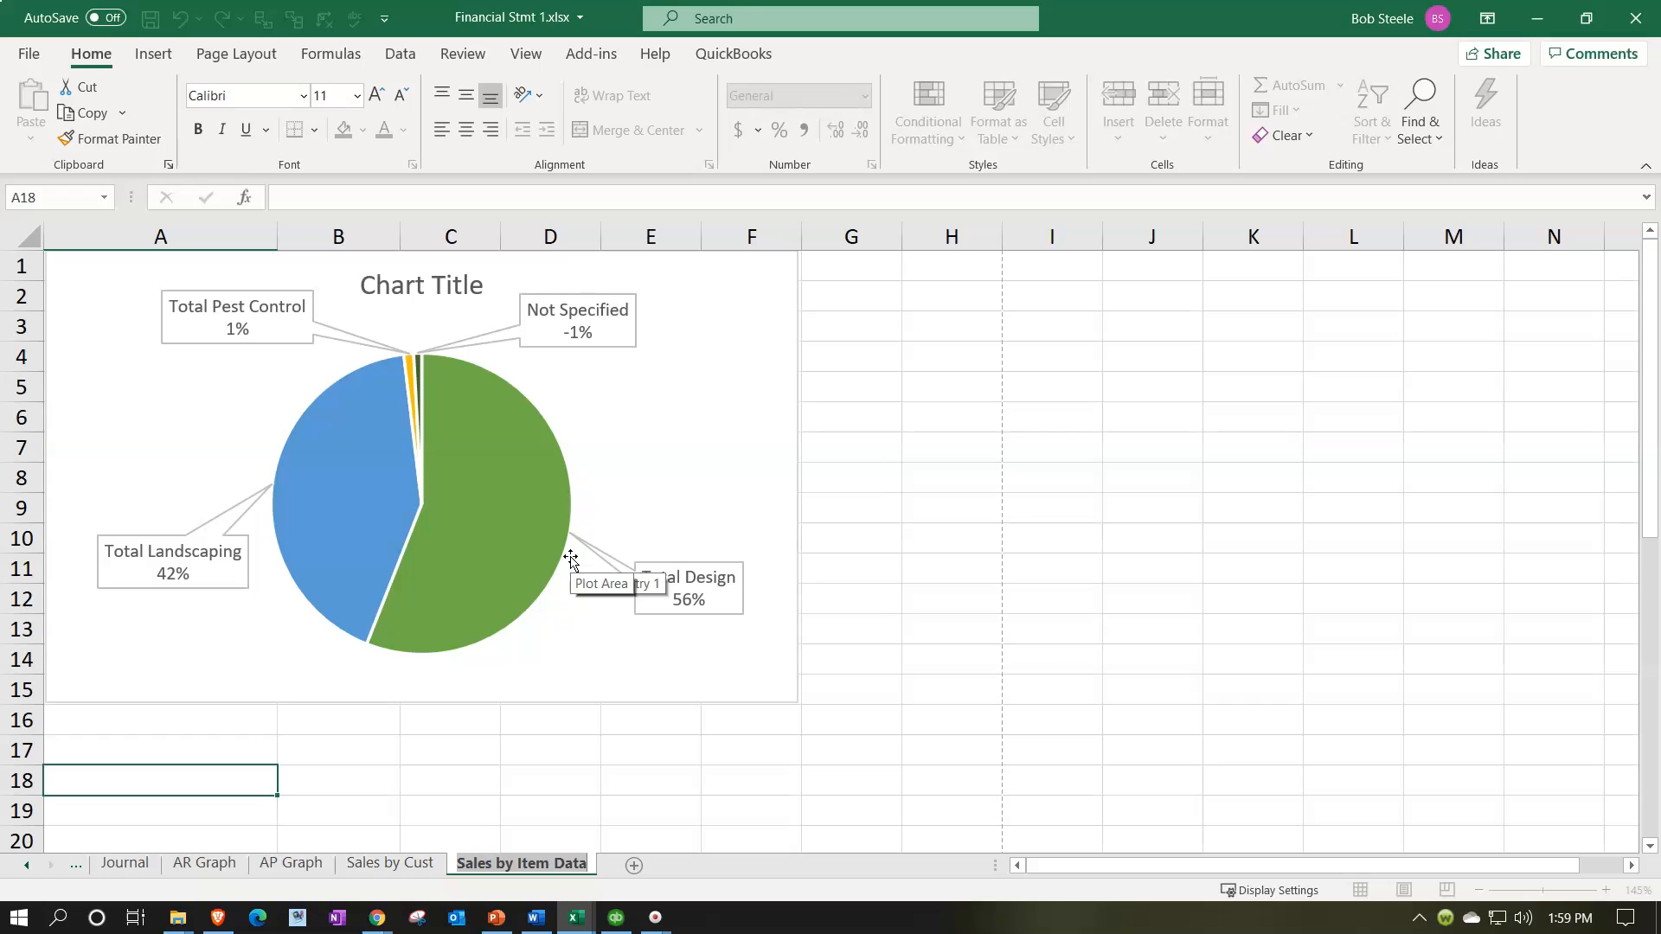
pyautogui.press('Right')
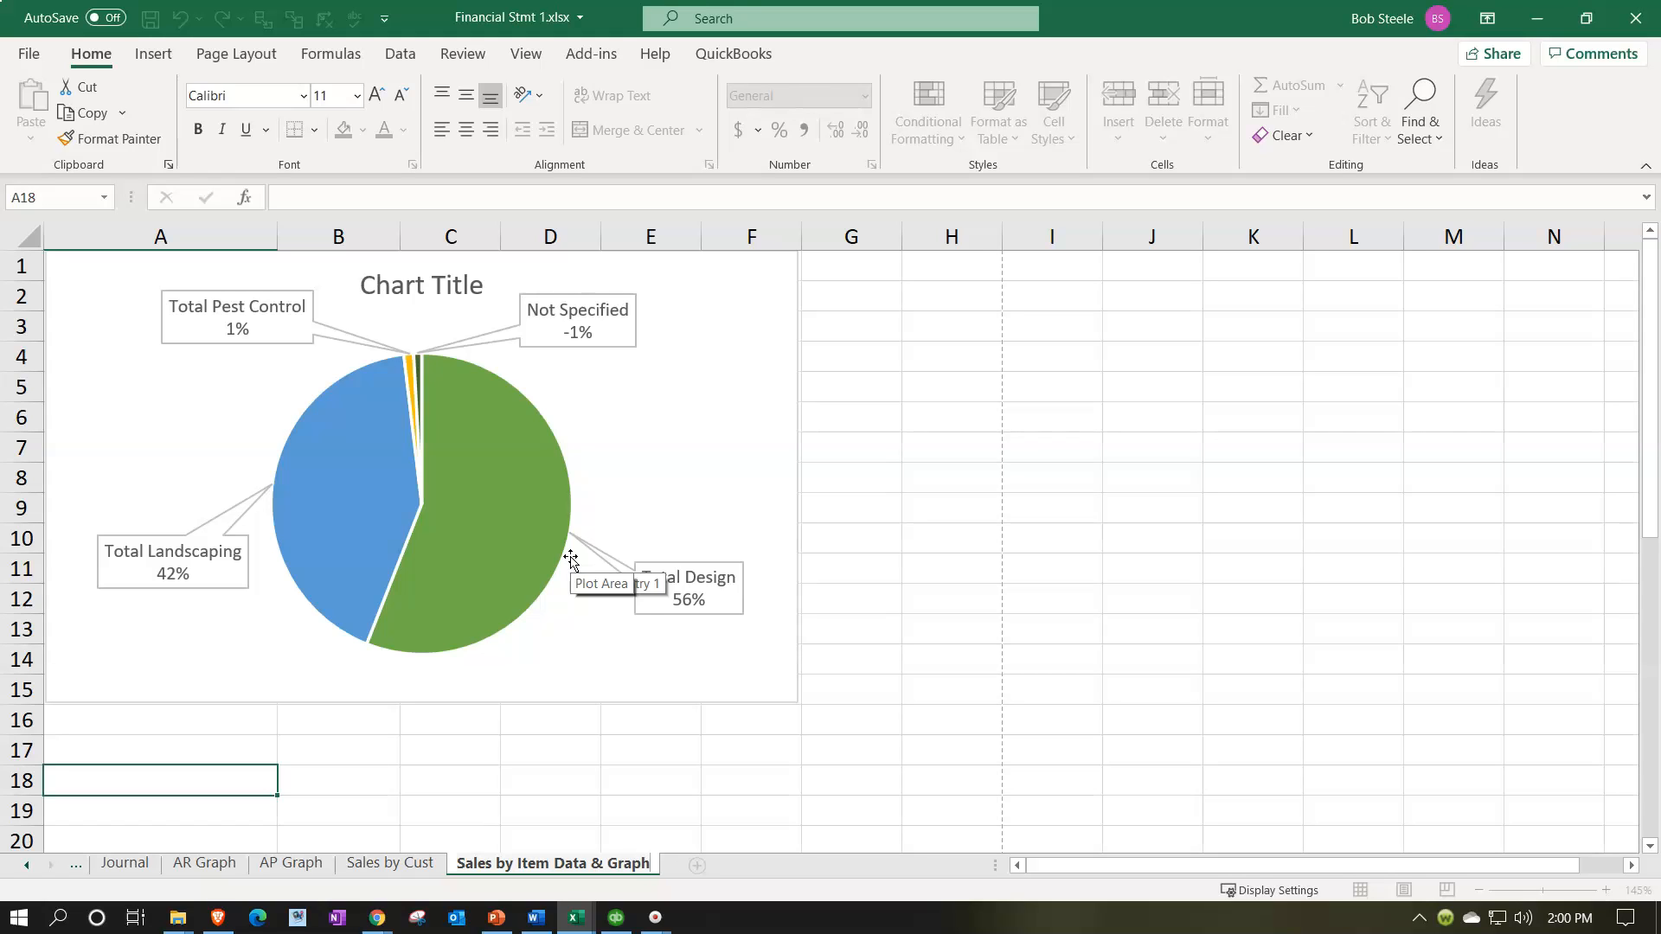
pyautogui.click(1029, 520)
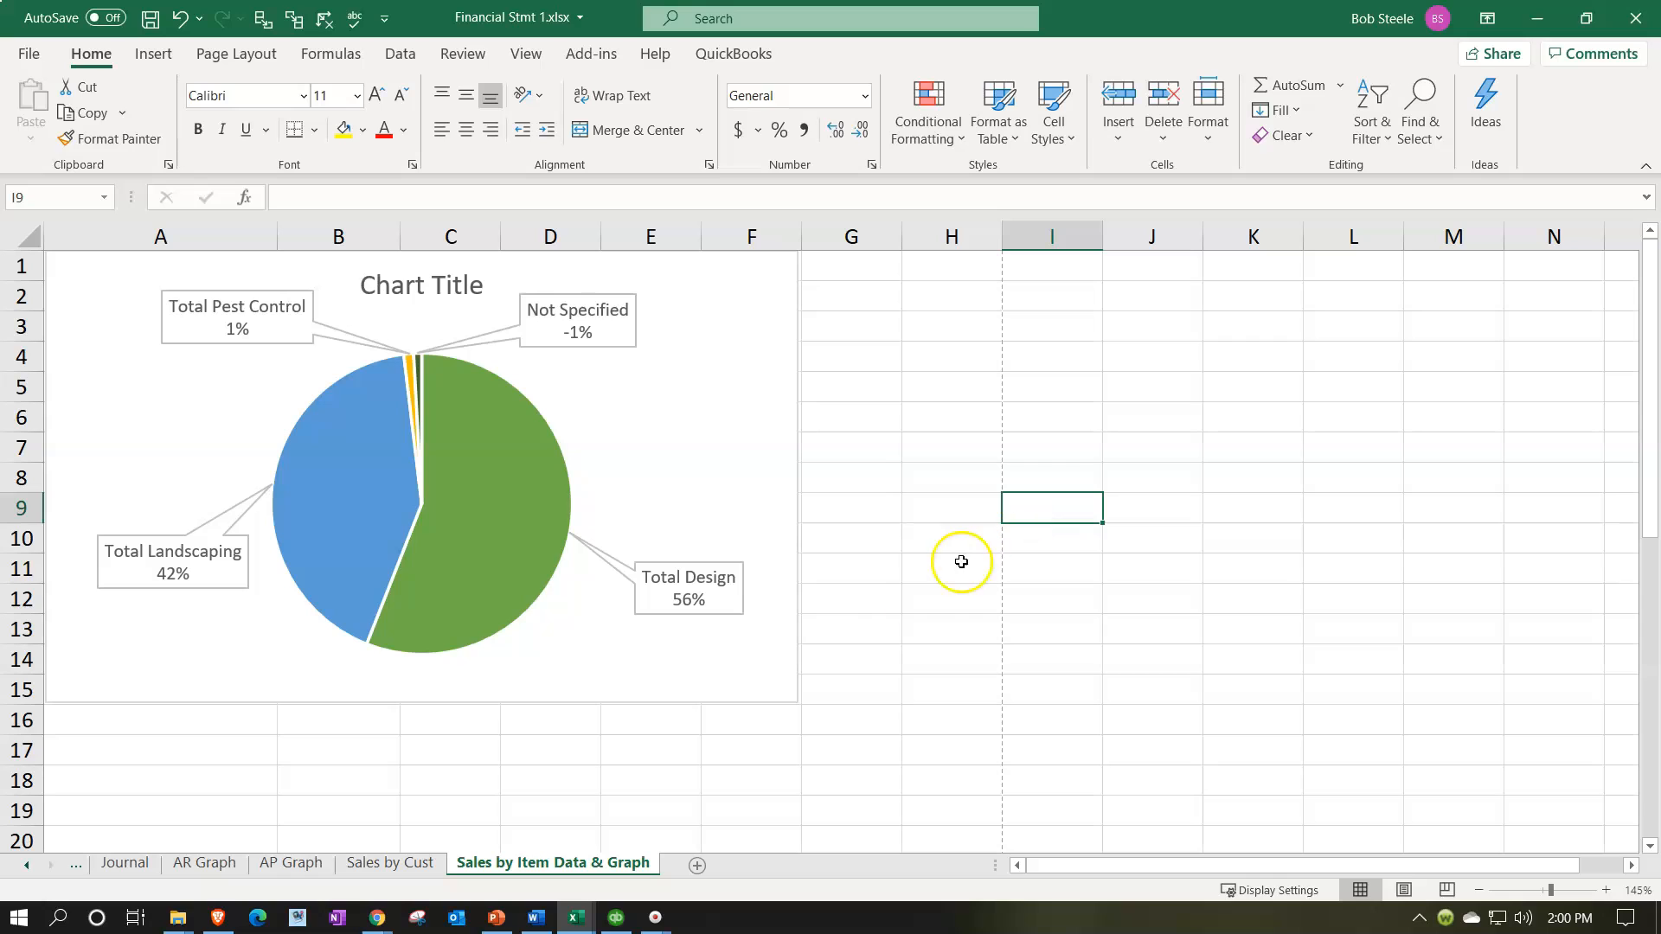
# Step: Enlarge the pie chart to span about A1:H17, staying within the page break, and check the selected chart's print preview
pyautogui.click(789, 666)
pyautogui.moveTo(798, 702); pyautogui.dragTo(989, 756)
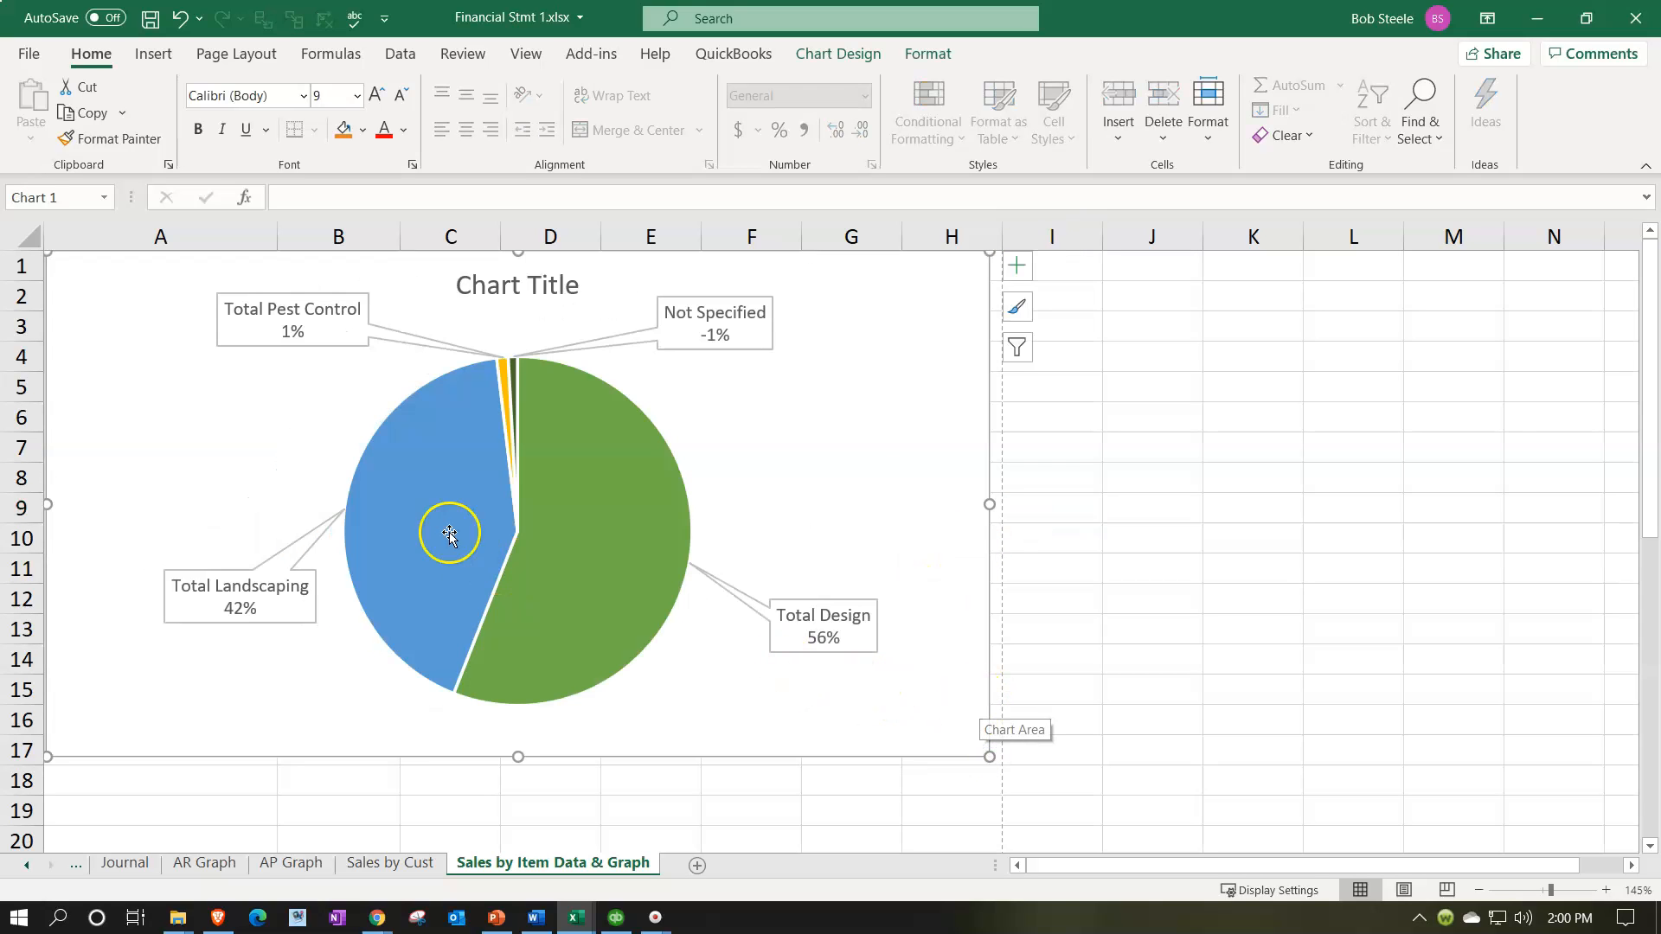
pyautogui.click(30, 54)
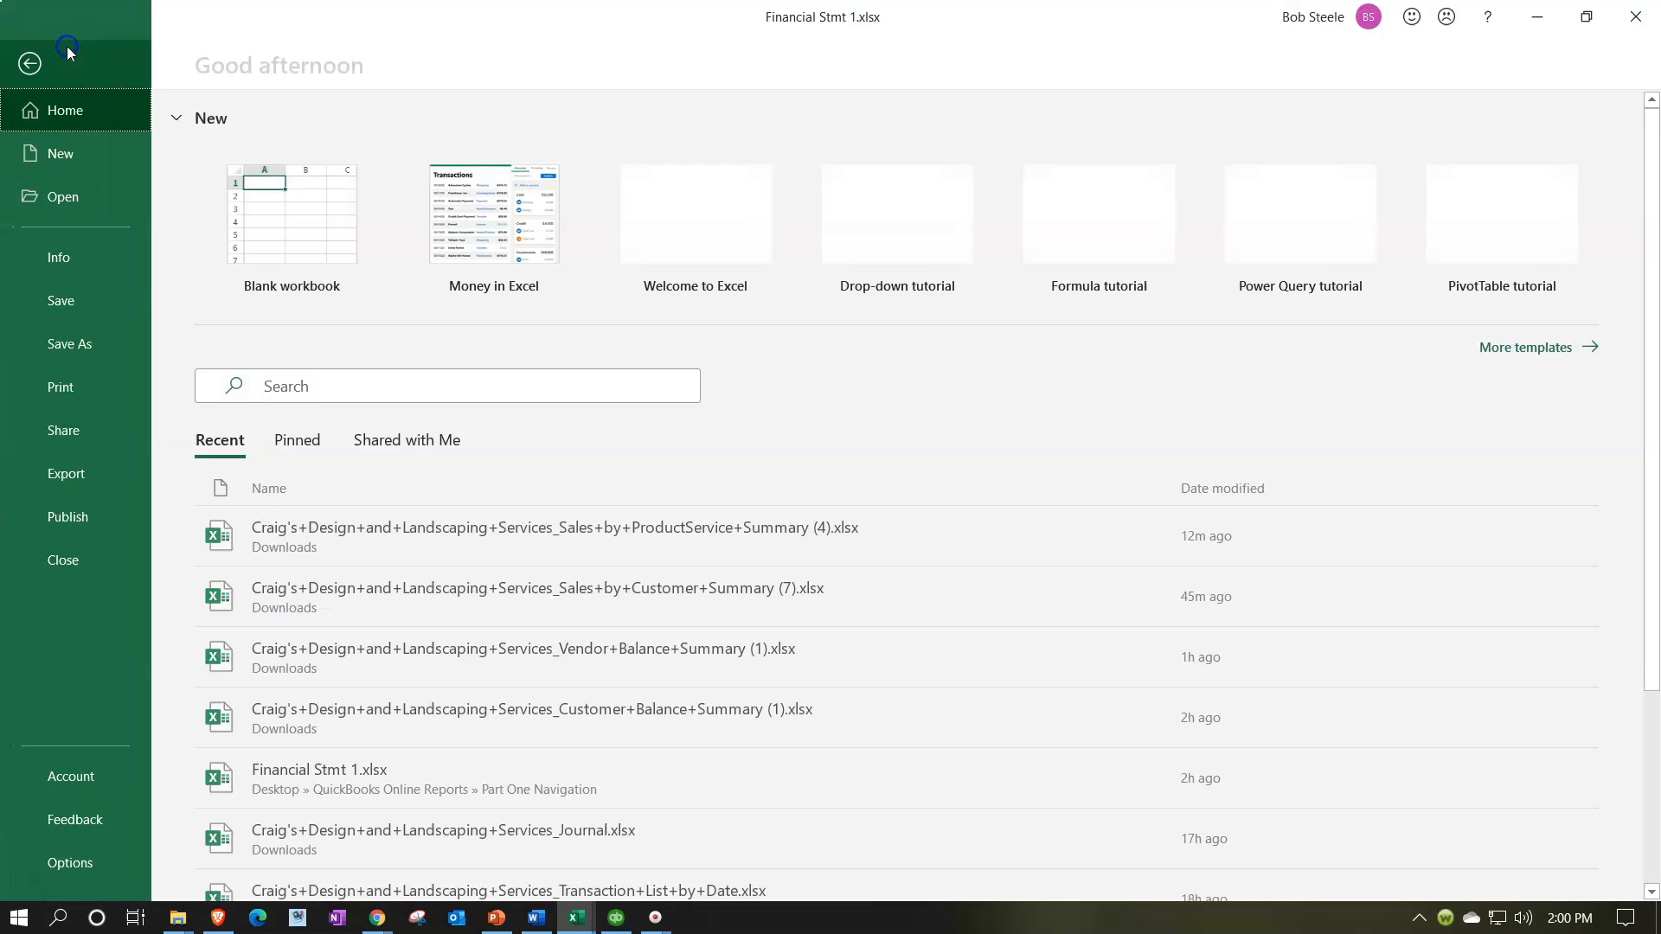
pyautogui.click(121, 387)
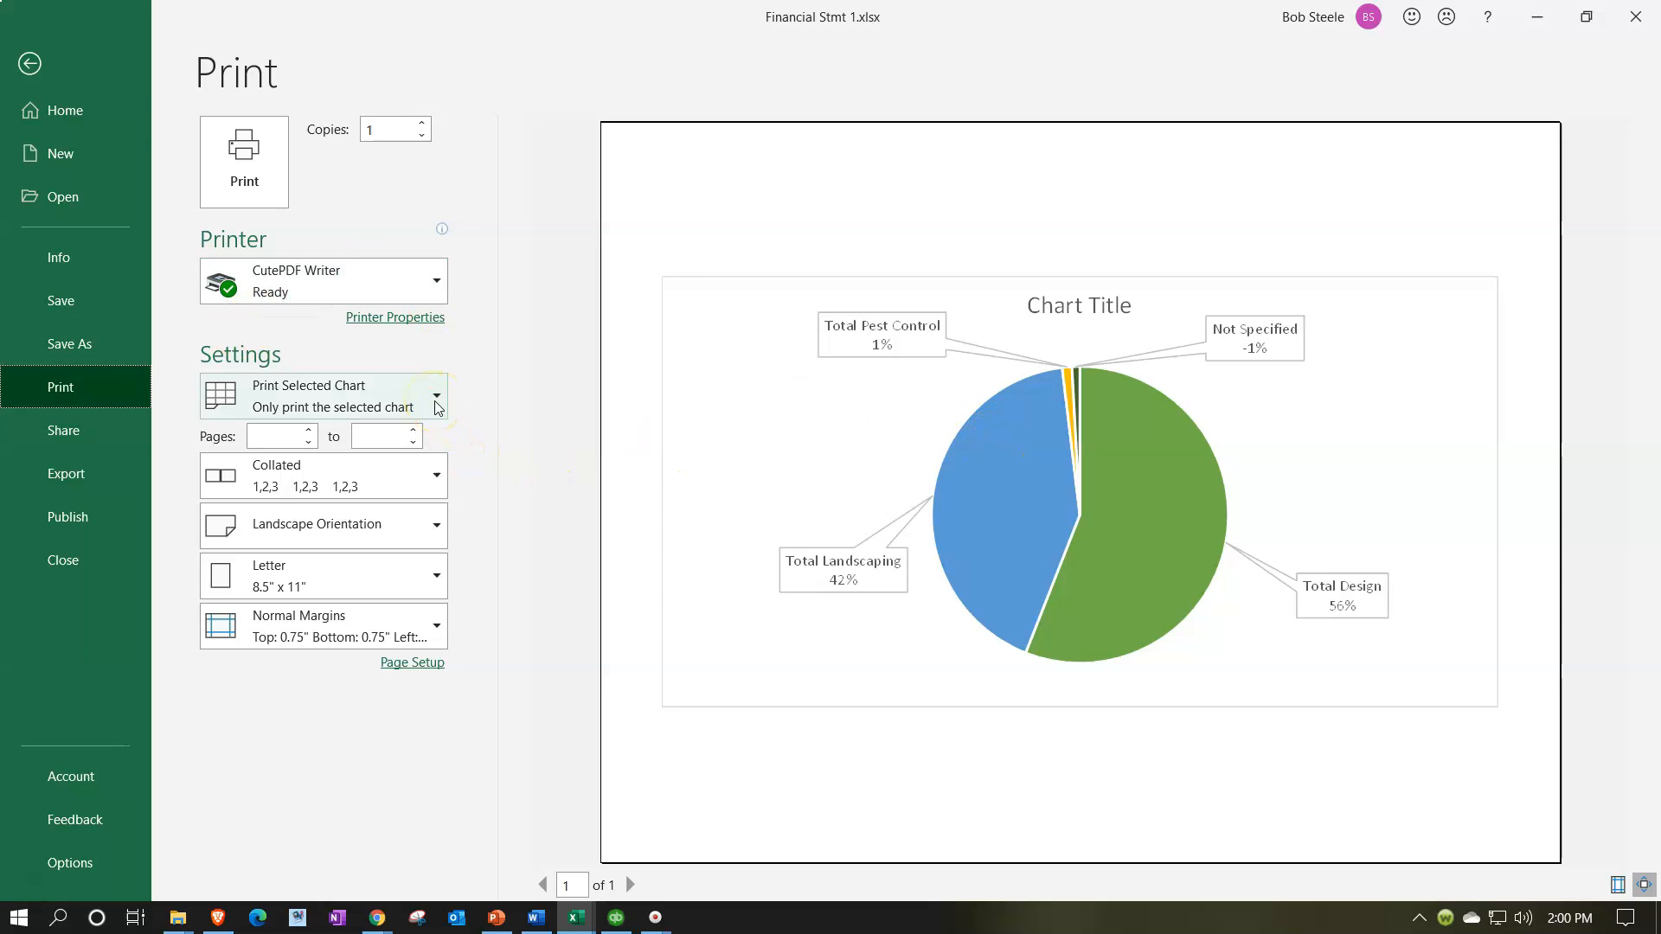
pyautogui.click(32, 63)
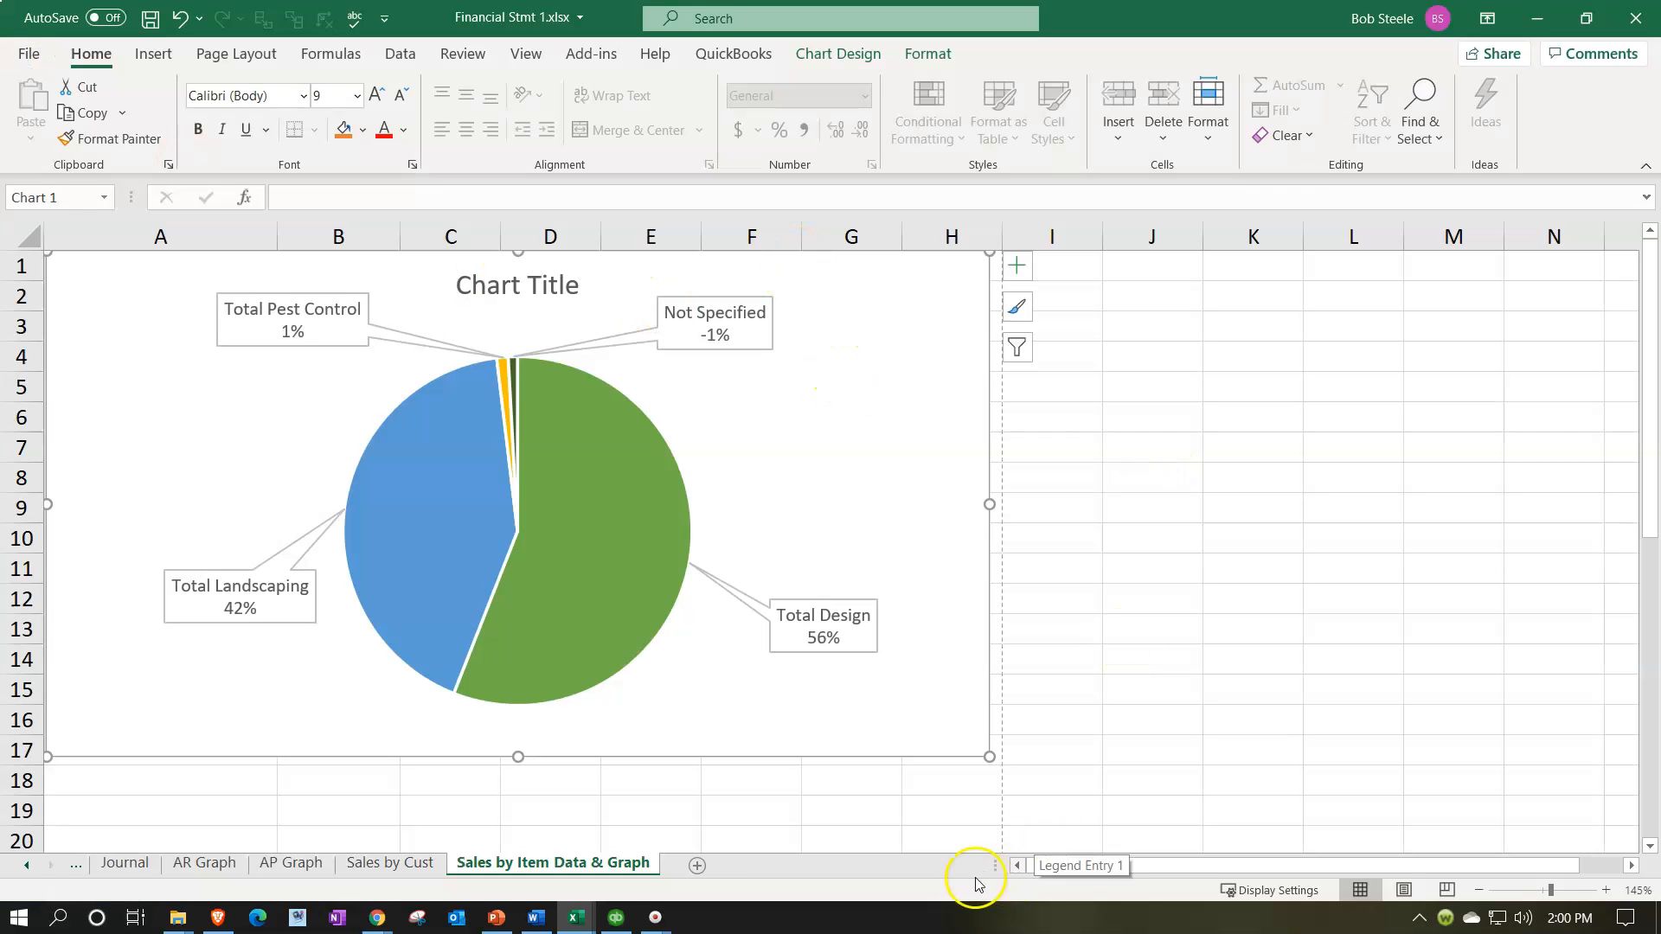
# Step: Deselect the chart, set printing to Print Entire Workbook and review the previewed pages toward the end
pyautogui.click(876, 815)
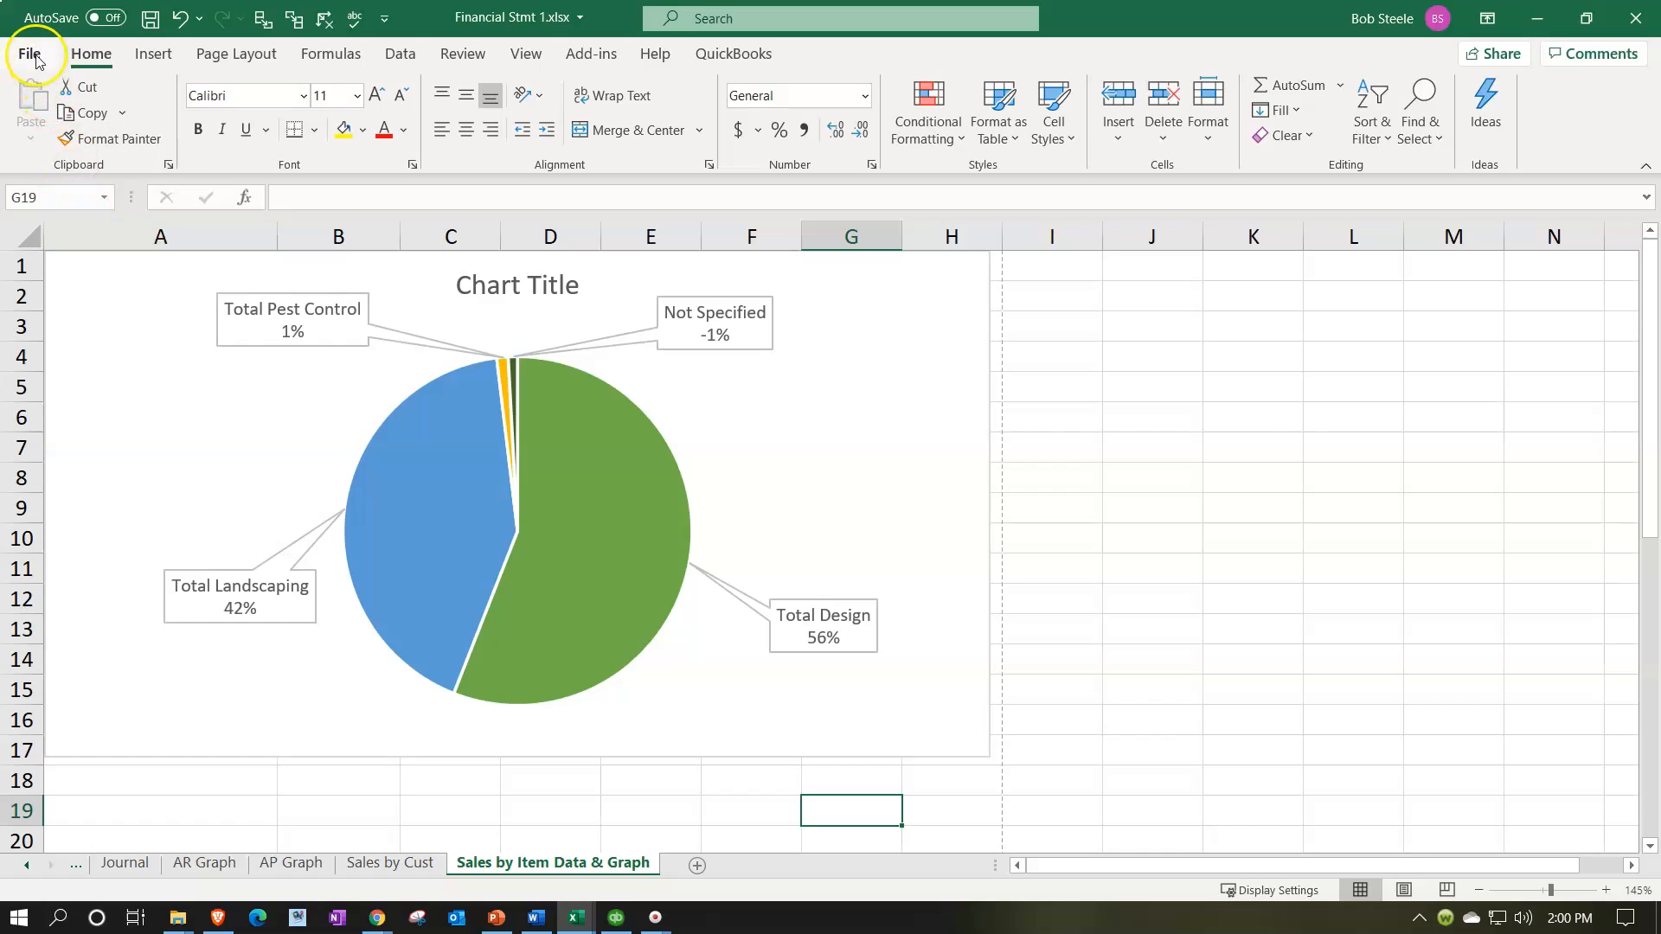
pyautogui.click(31, 55)
pyautogui.click(75, 385)
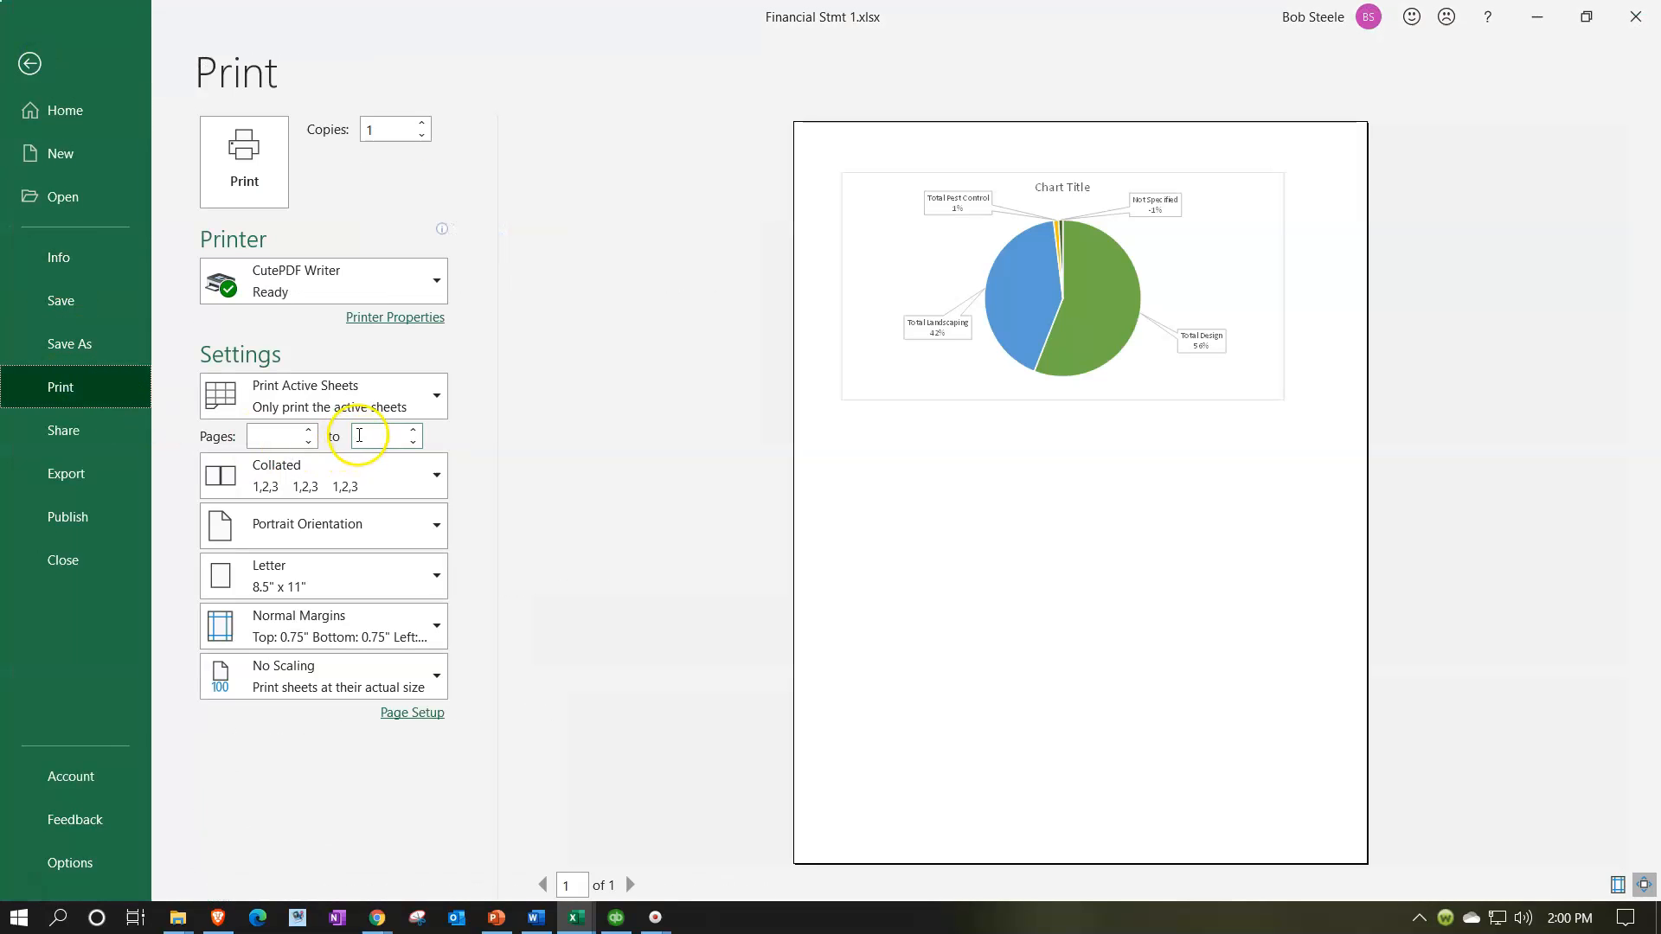
pyautogui.click(438, 398)
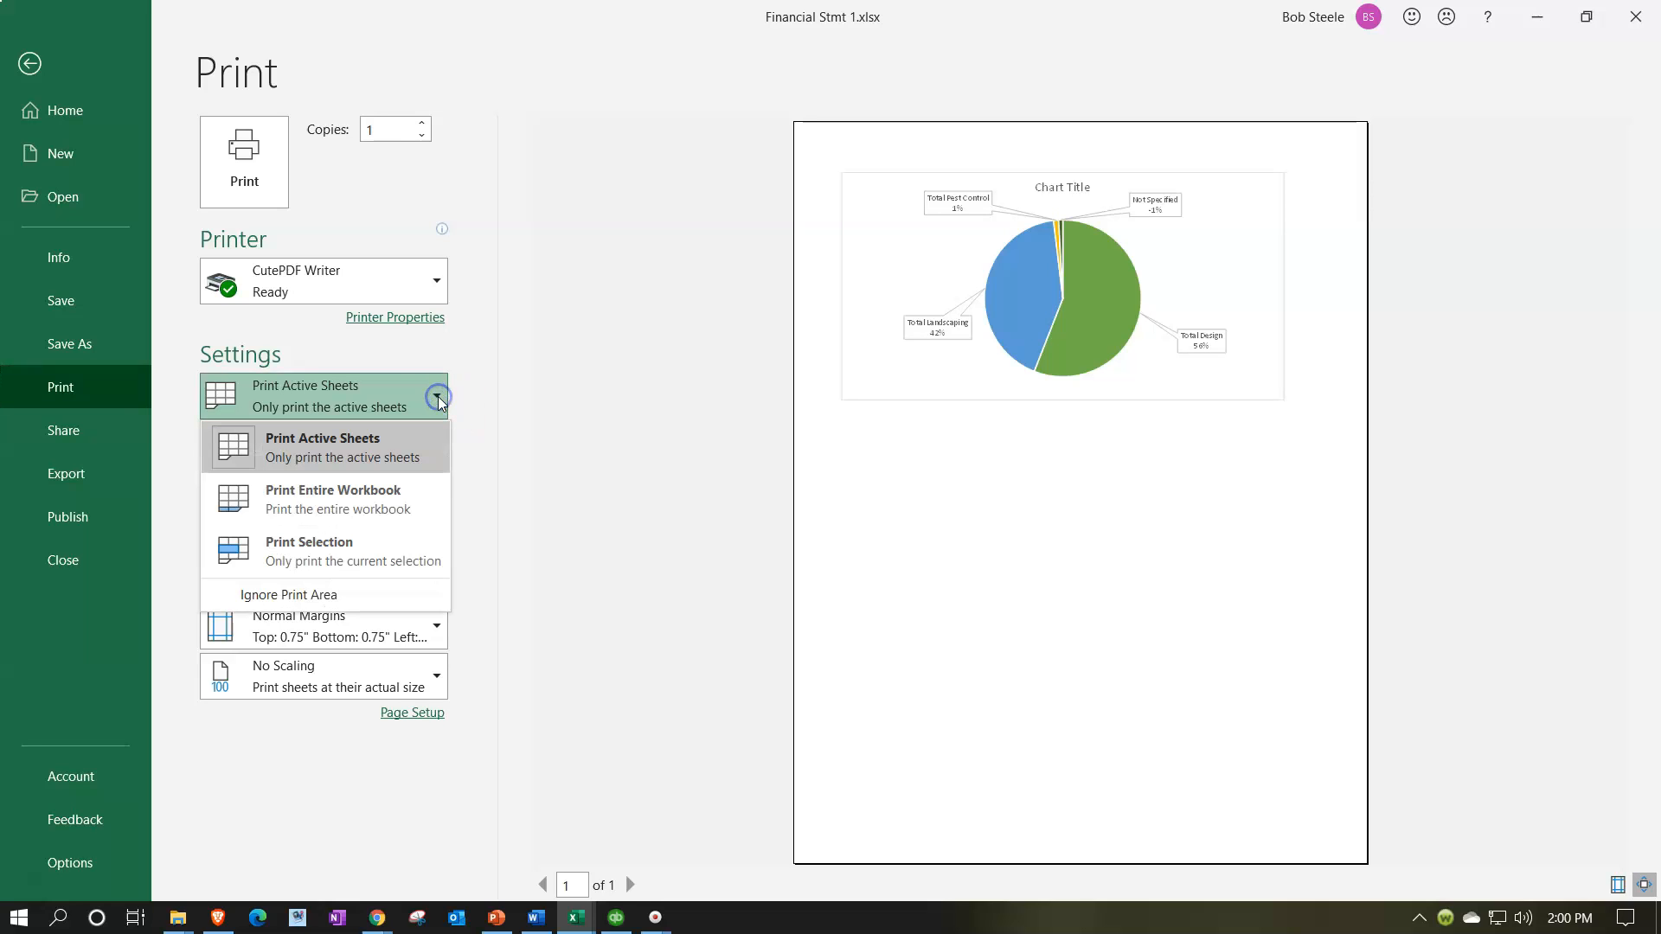
pyautogui.click(370, 510)
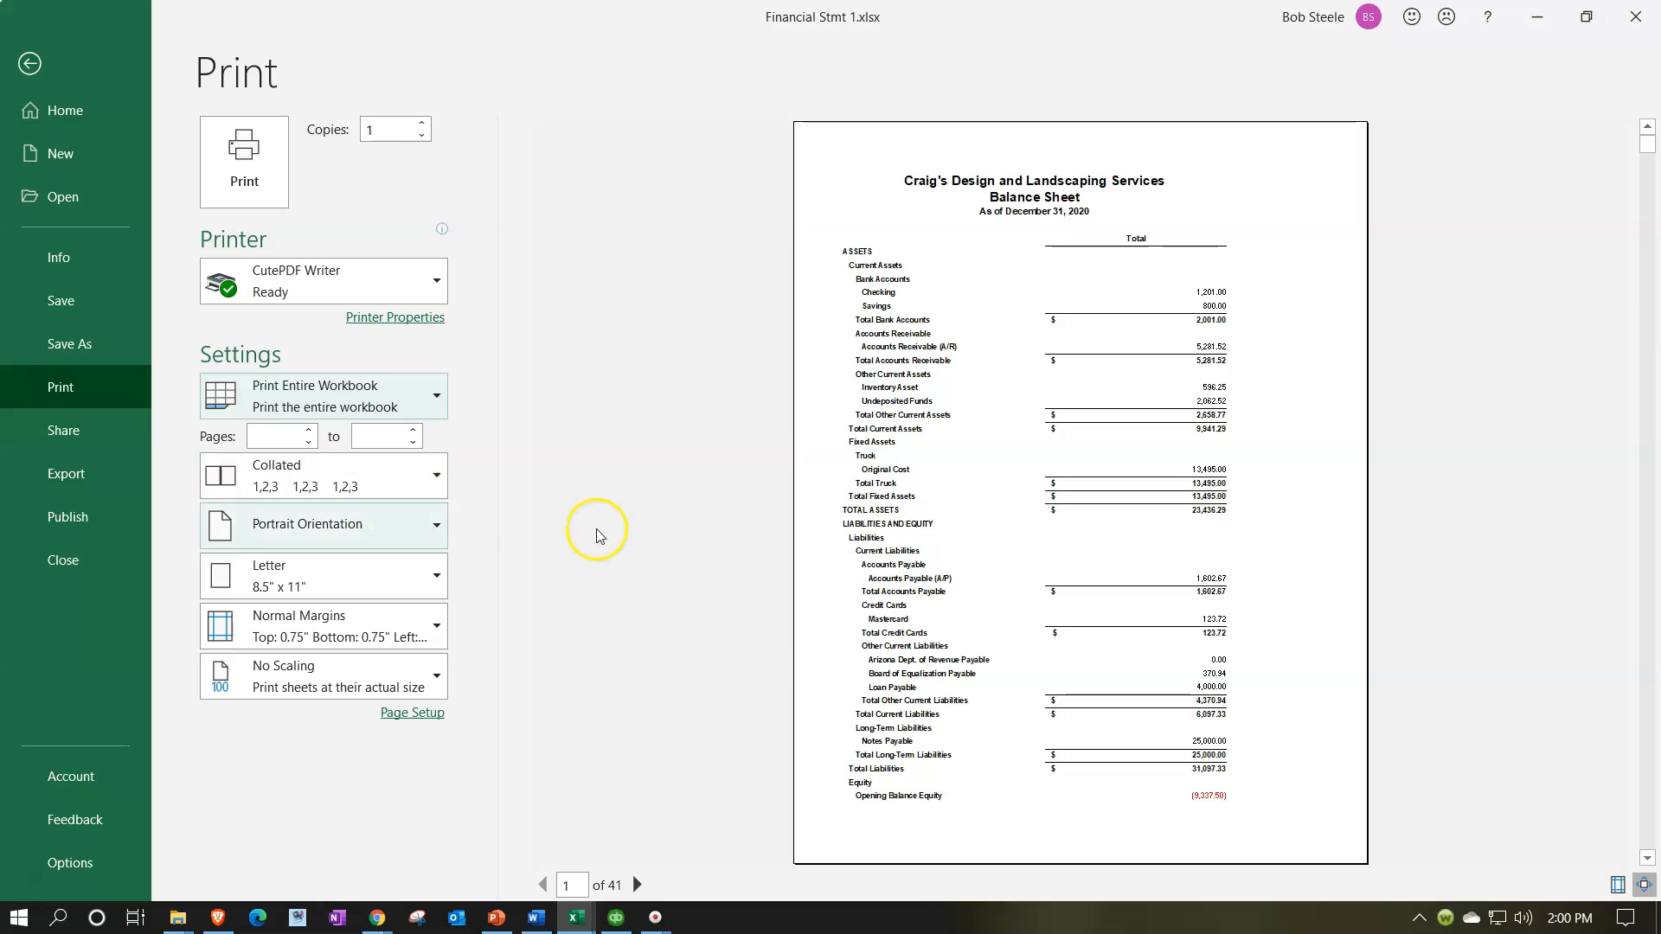
pyautogui.moveTo(1646, 138); pyautogui.dragTo(1645, 844)
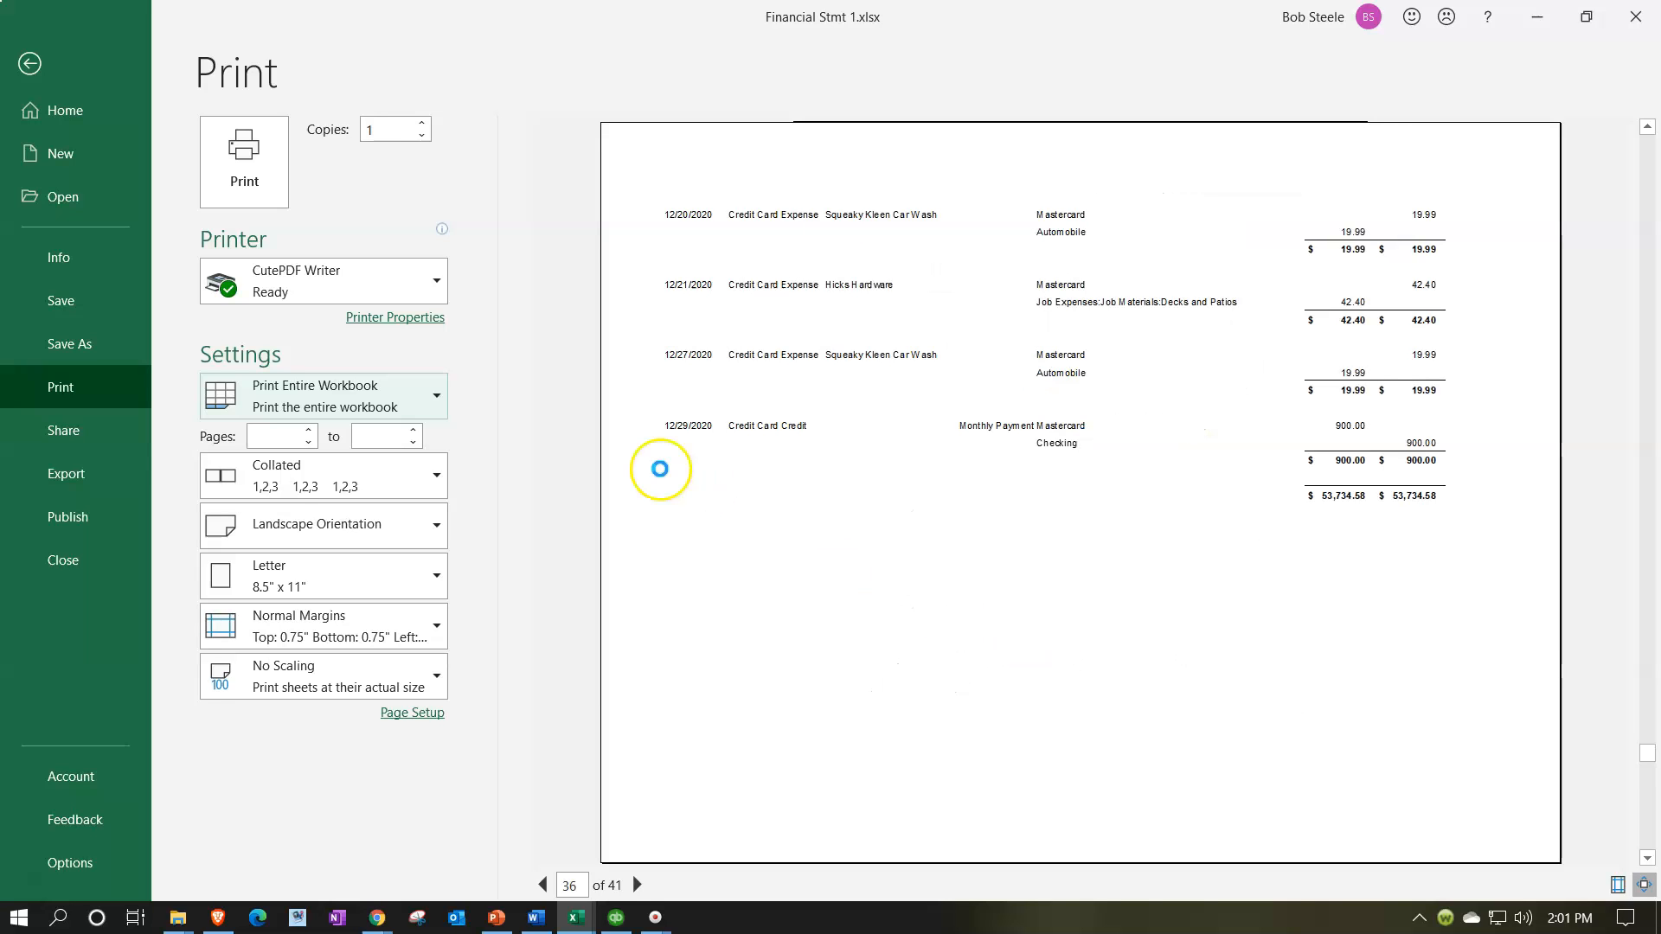
# Step: Print the entire workbook with CutePDF Writer, replacing the existing Financial Stmt.pdf in the Part One Navigation folder
pyautogui.click(272, 198)
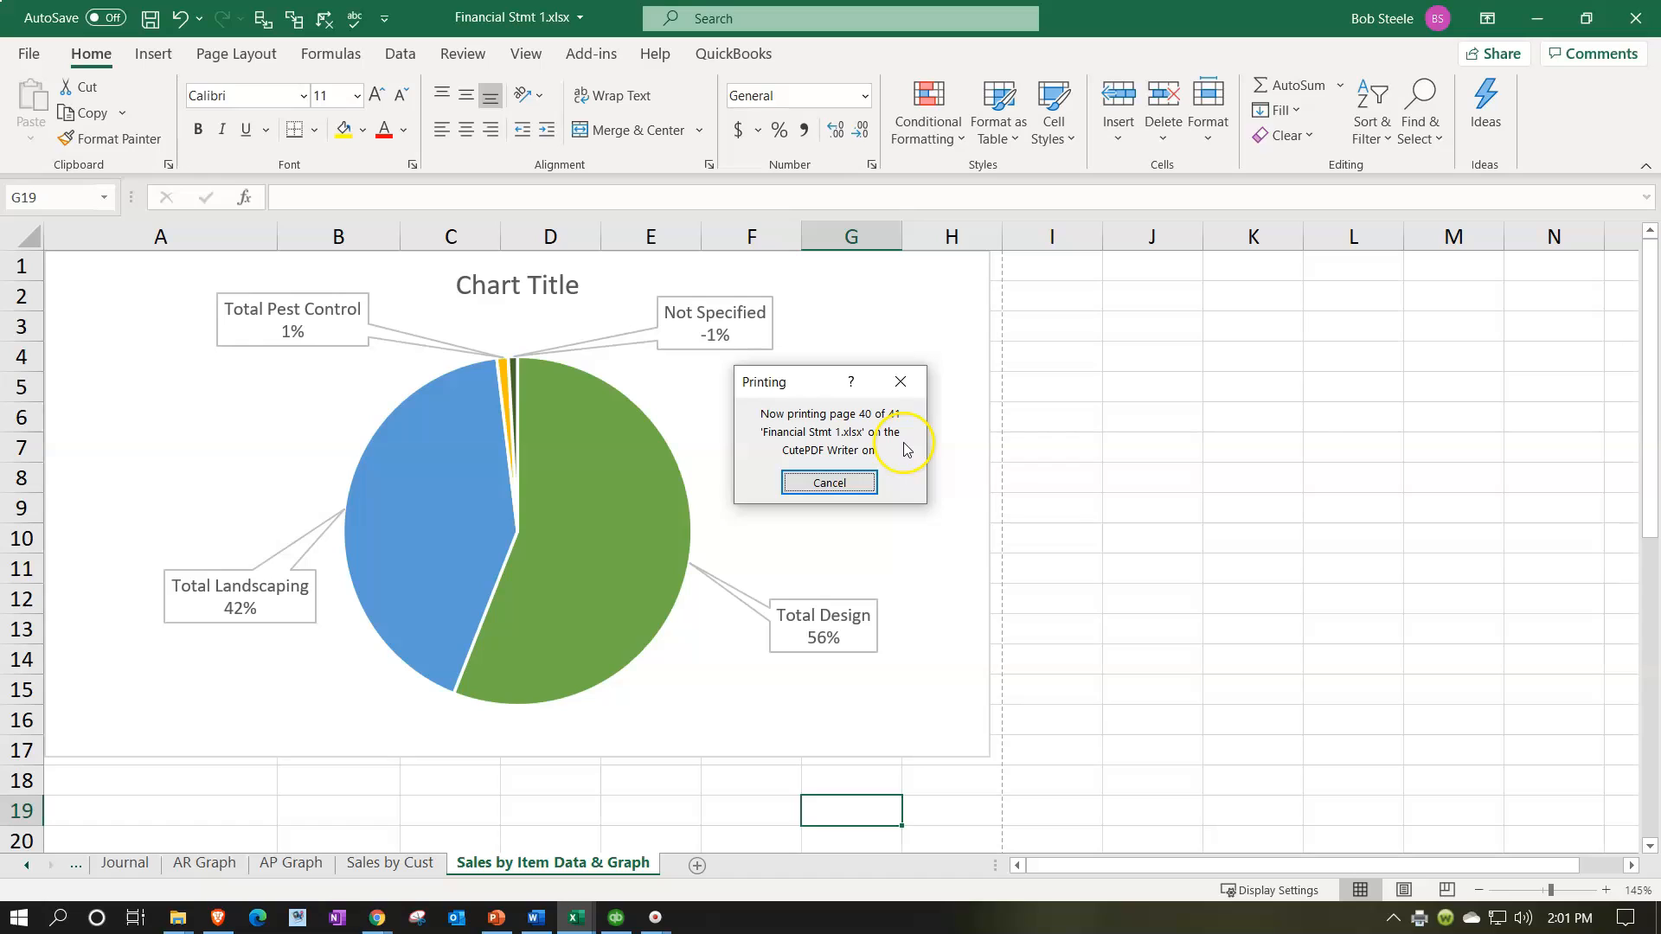
pyautogui.click(1471, 398)
pyautogui.click(1423, 538)
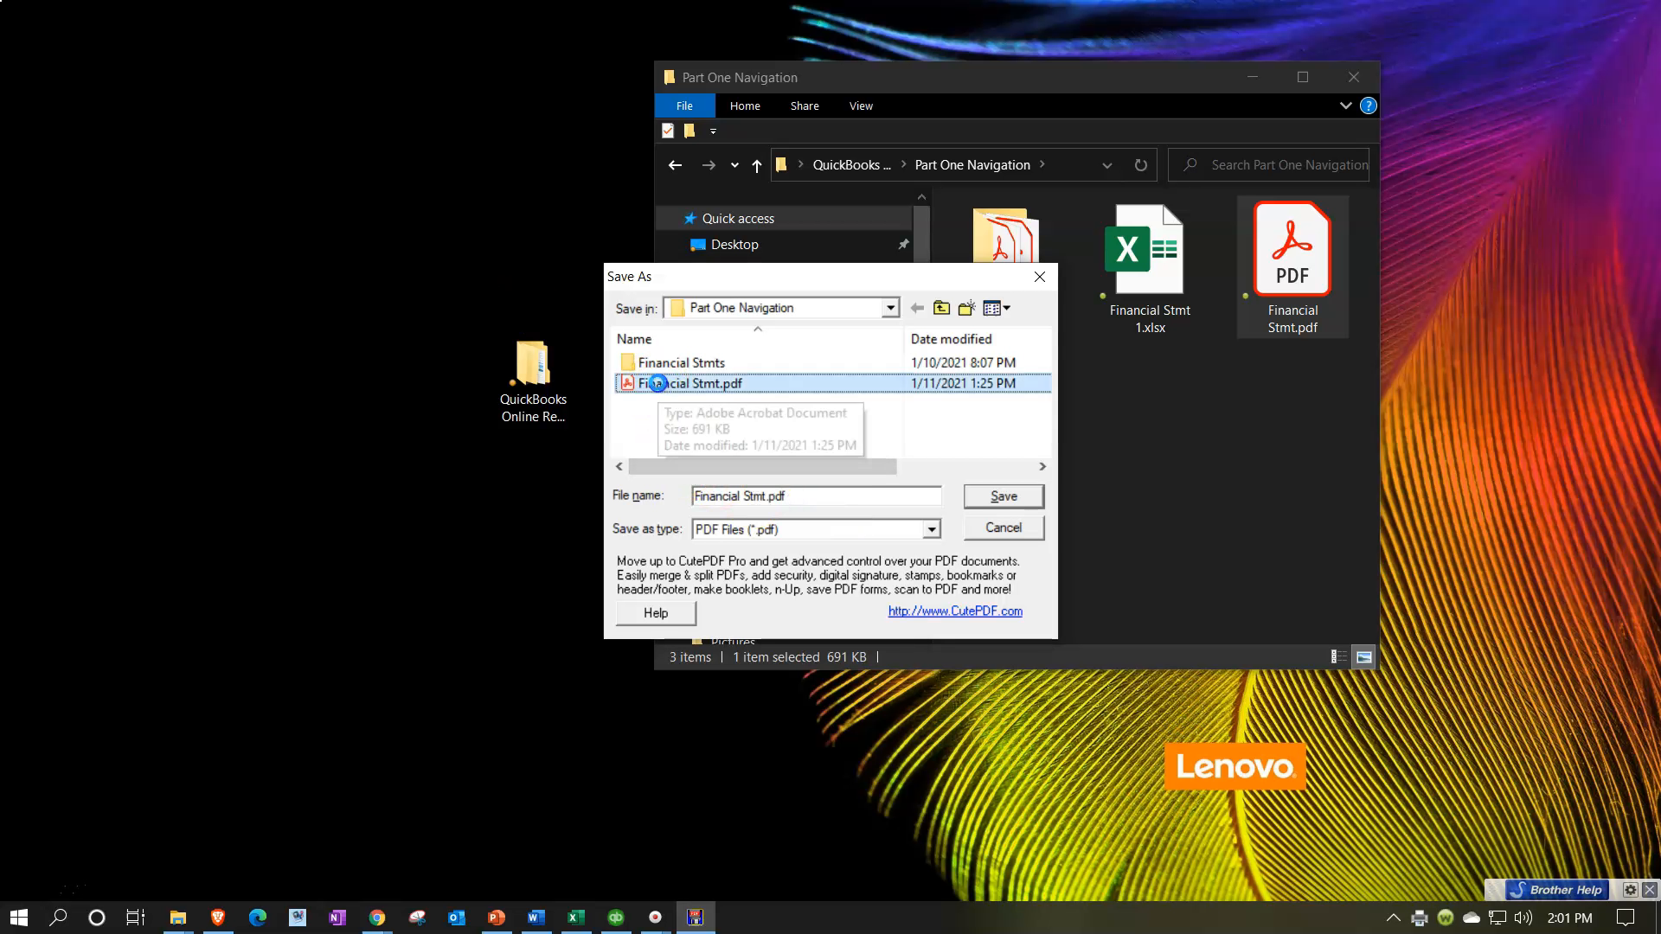
pyautogui.doubleClick(660, 384)
pyautogui.click(873, 467)
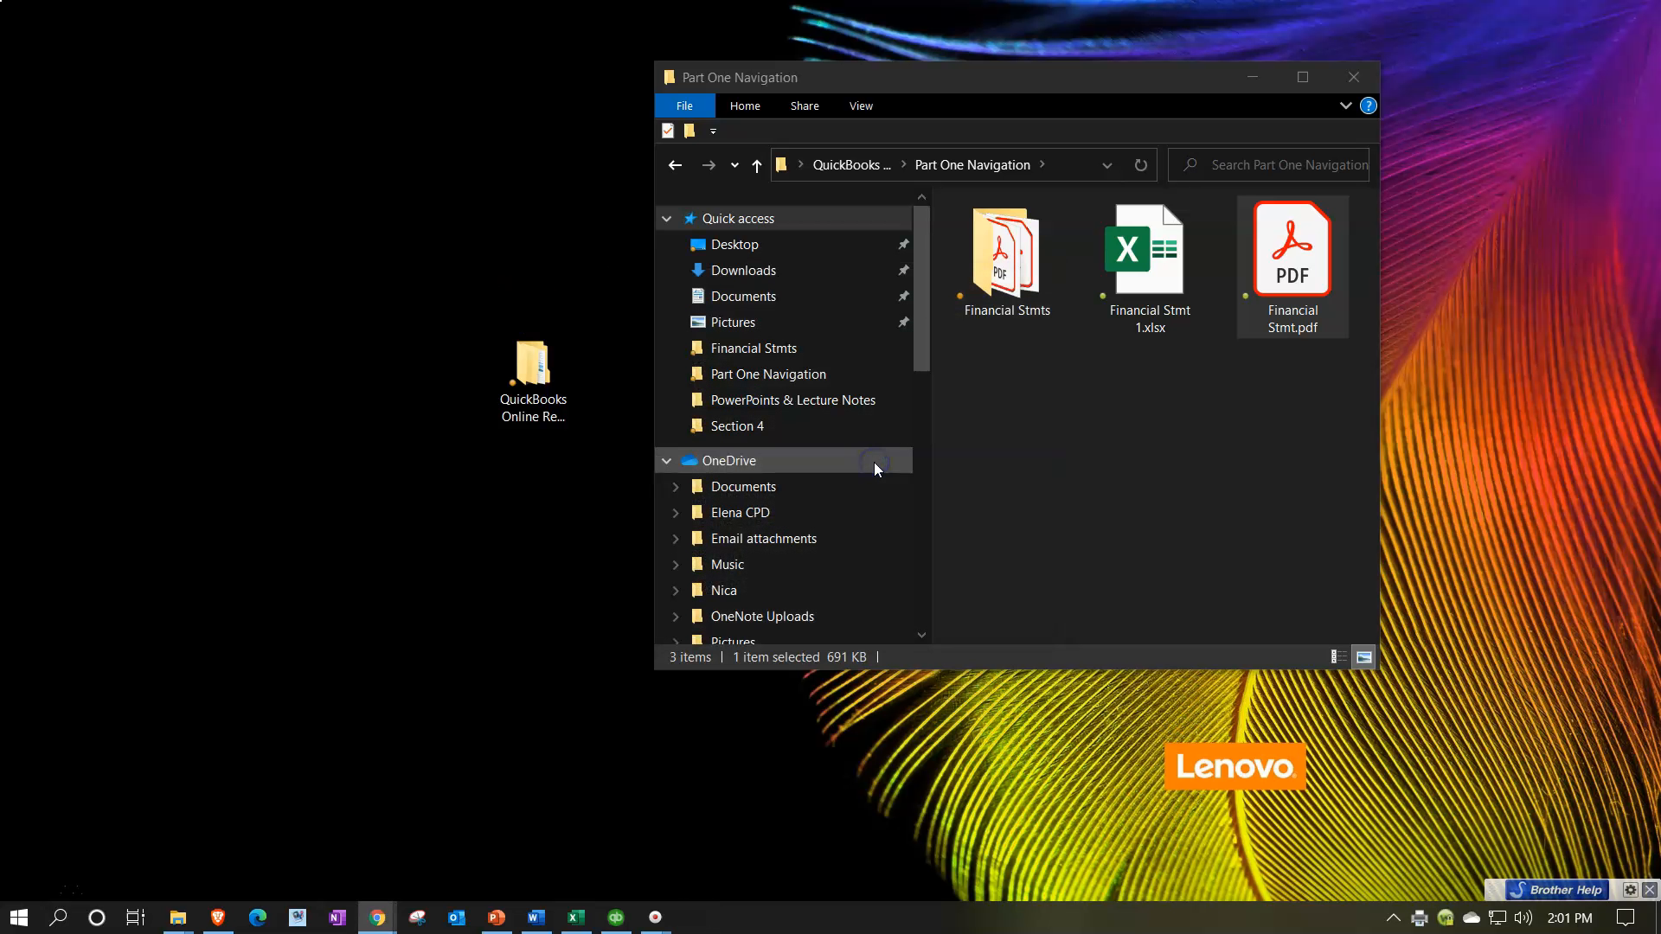
# Step: Open Financial Stmt.pdf in Adobe Acrobat Reader, collapse the tools pane and review the graph pages from page 41 back to page 38
pyautogui.doubleClick(1299, 287)
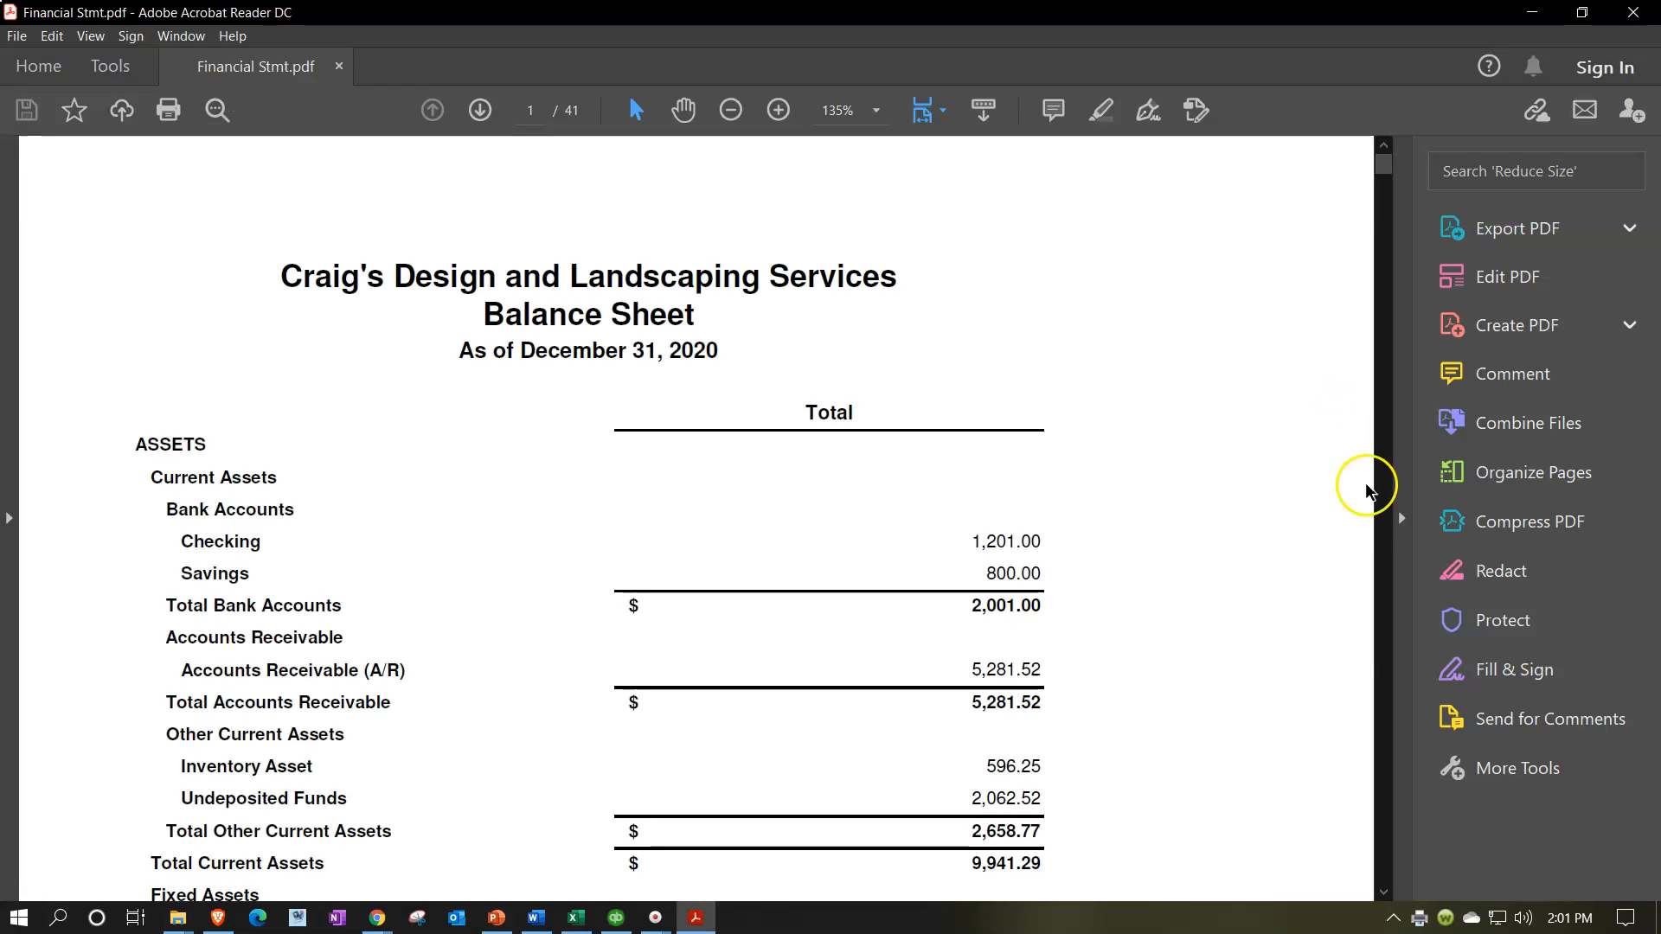
pyautogui.click(1401, 519)
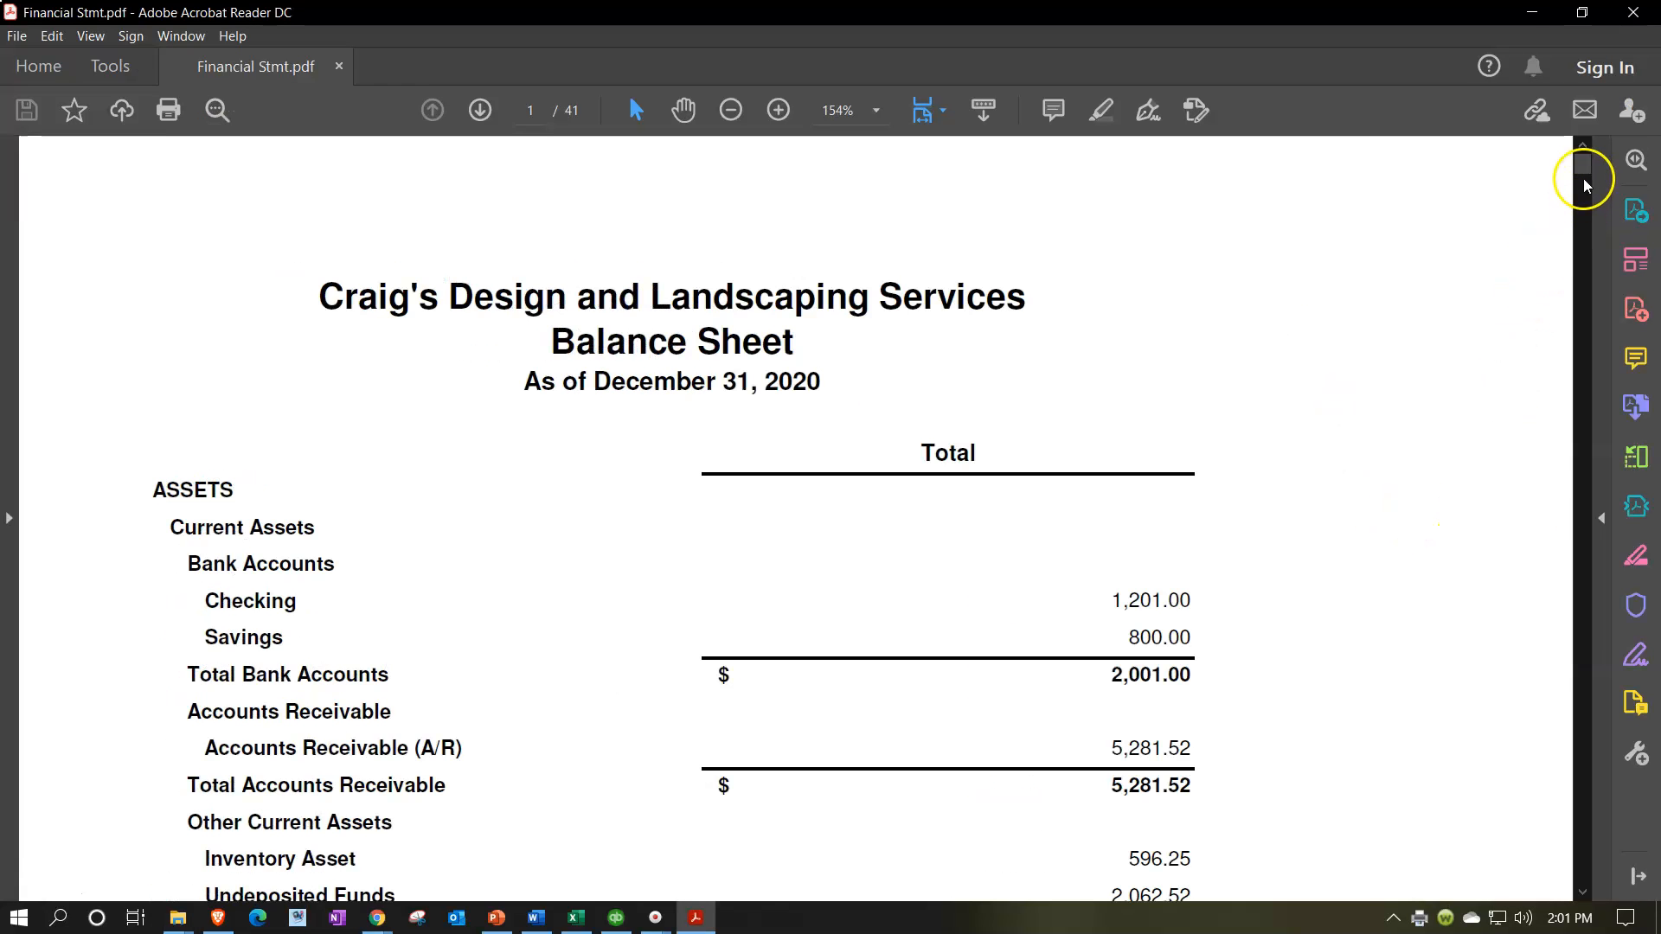
pyautogui.moveTo(1588, 173); pyautogui.dragTo(1587, 867)
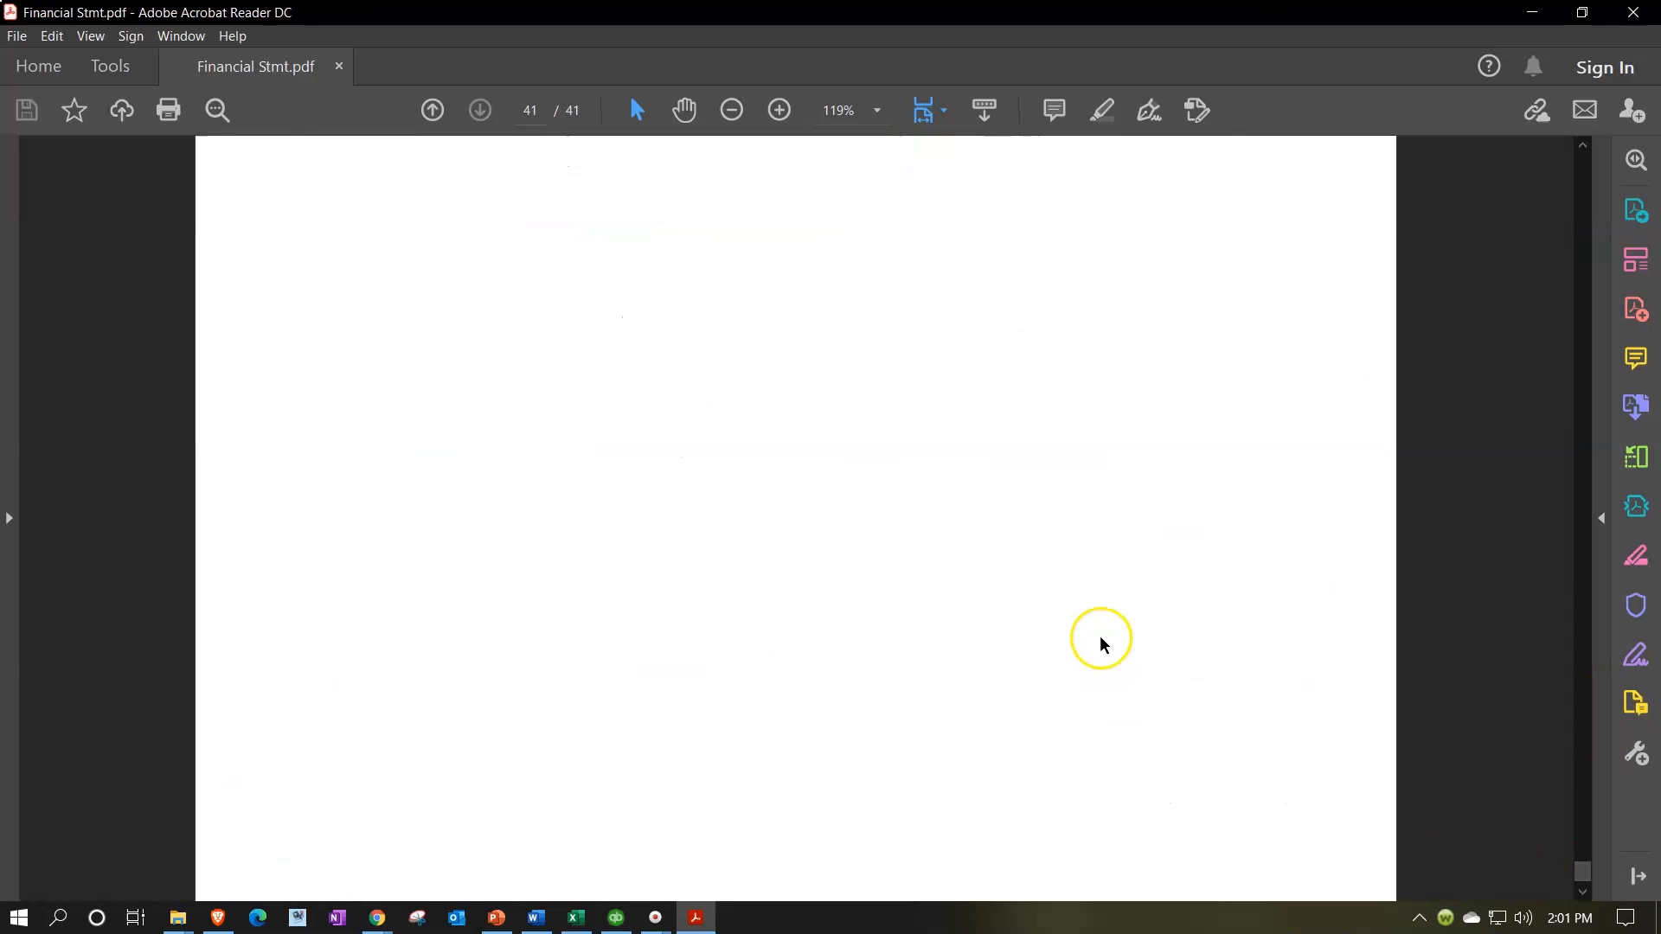
pyautogui.scroll(6, 1030, 652)
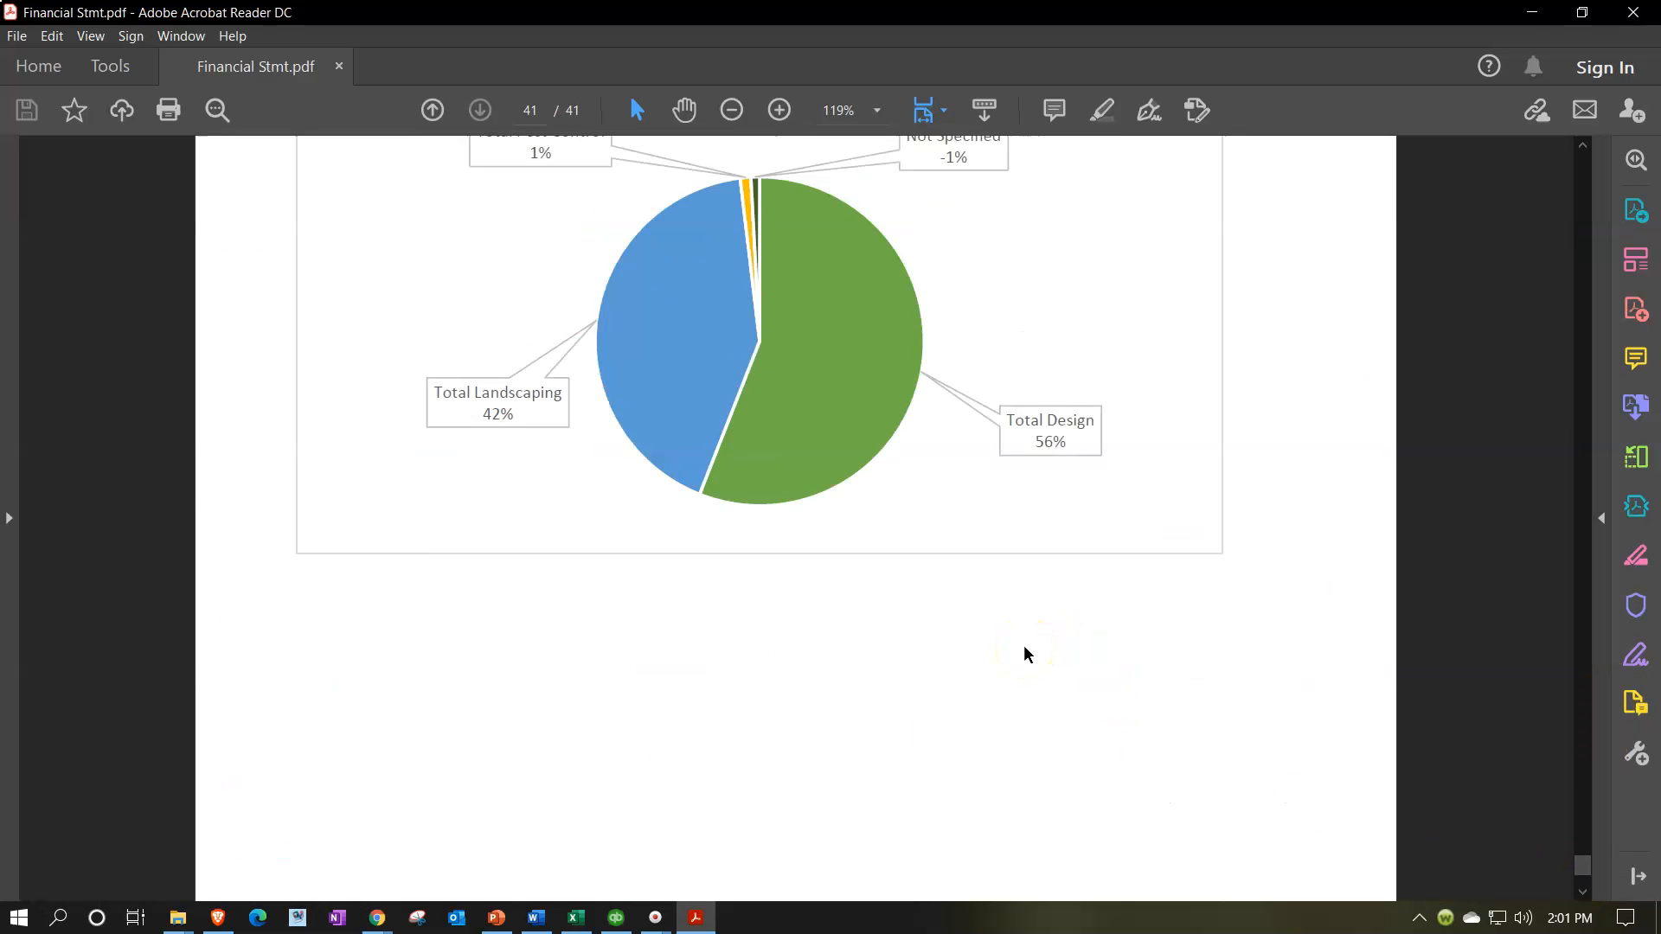
pyautogui.scroll(10, 869, 512)
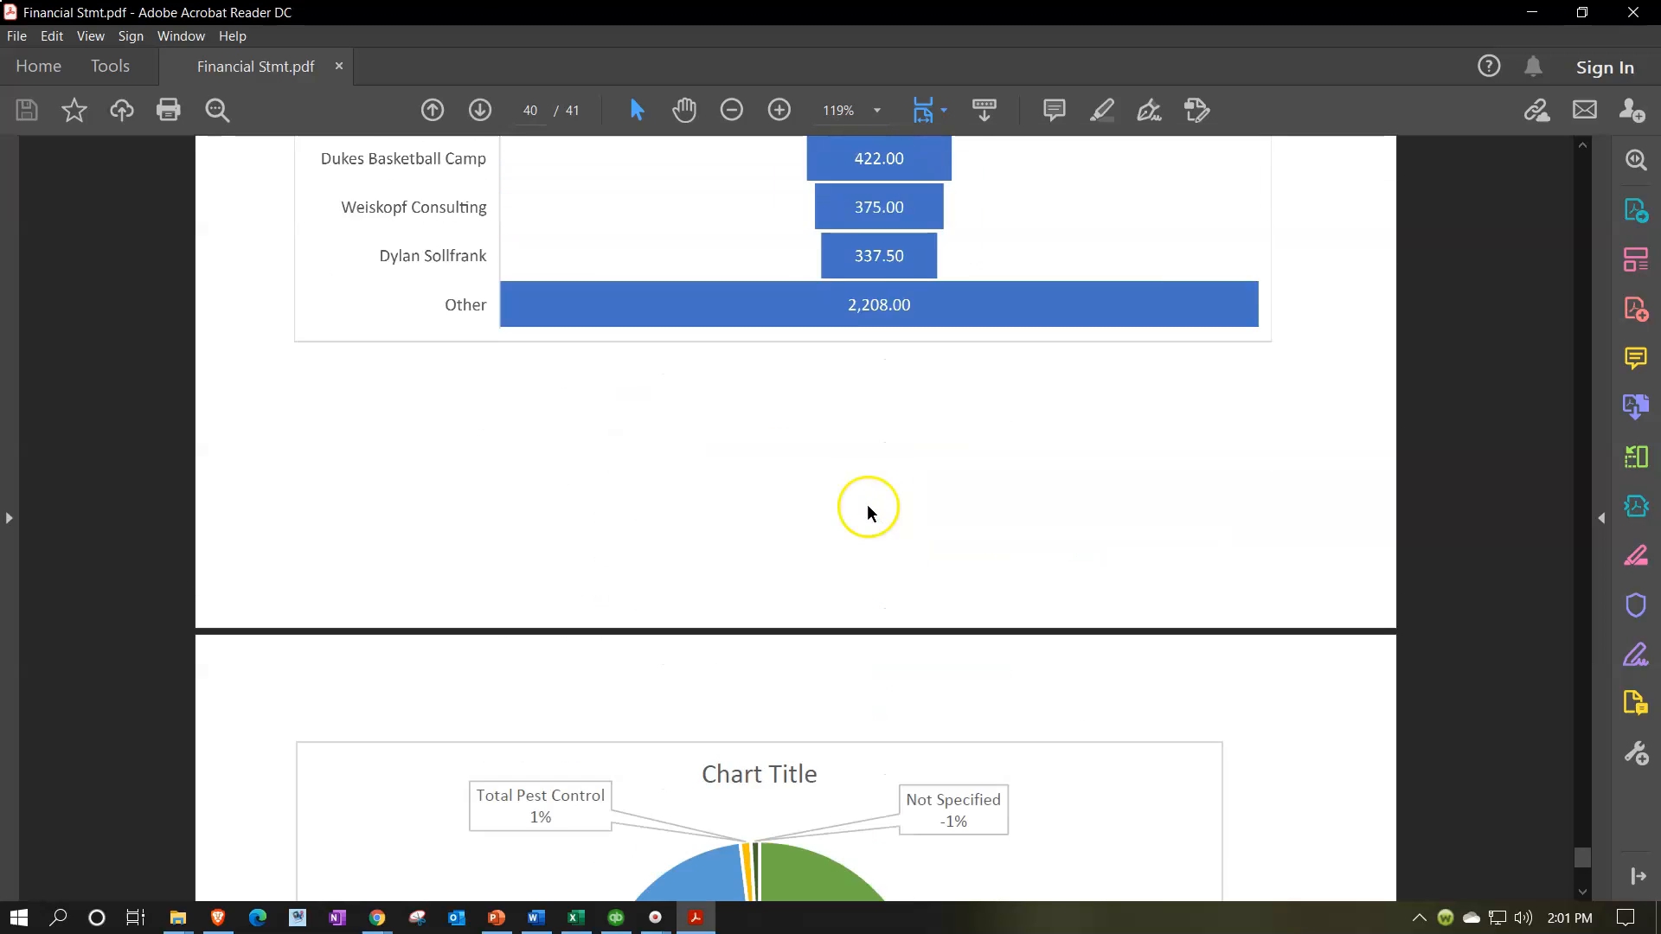
pyautogui.scroll(12, 866, 506)
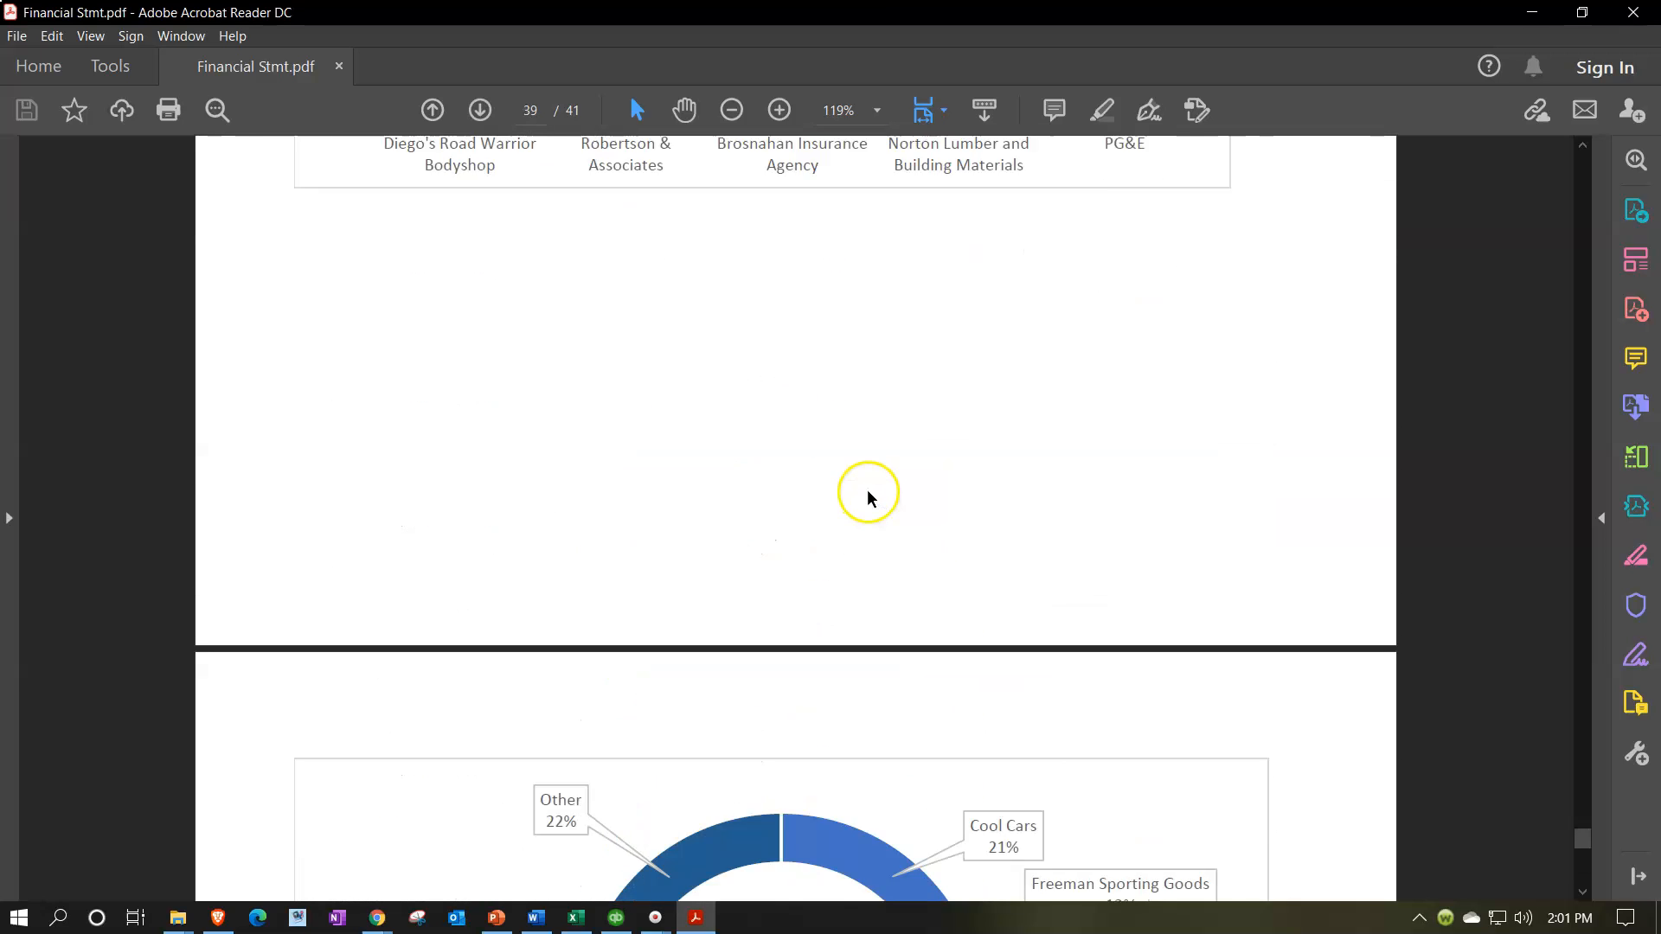
pyautogui.scroll(12, 870, 485)
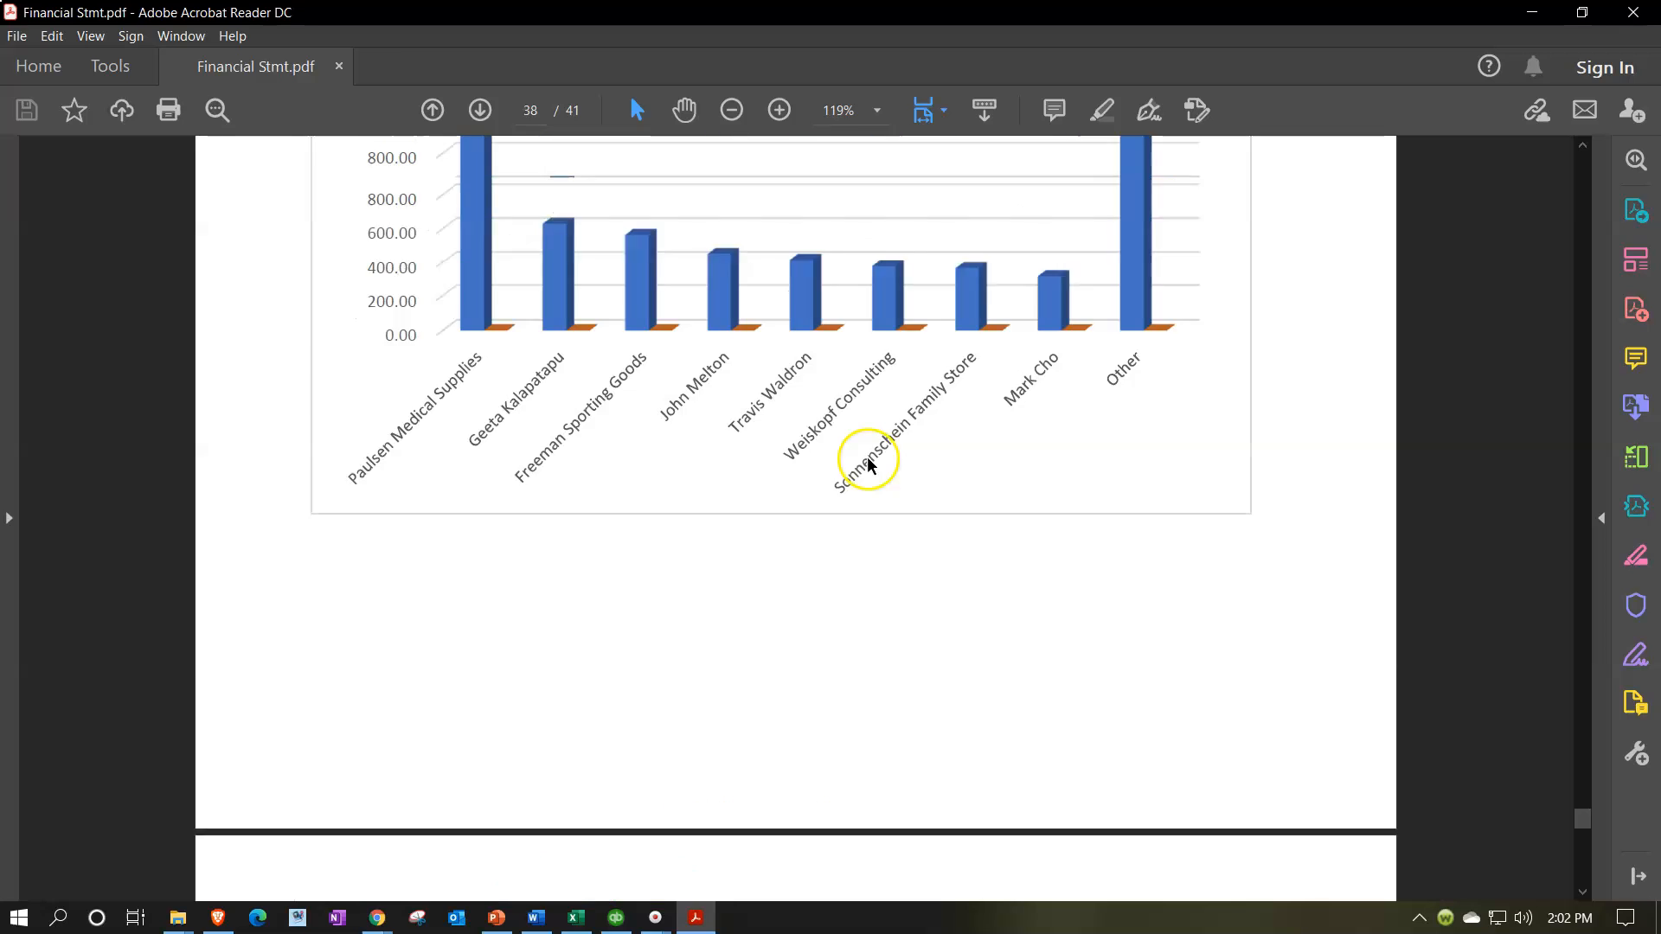
pyautogui.scroll(3, 869, 466)
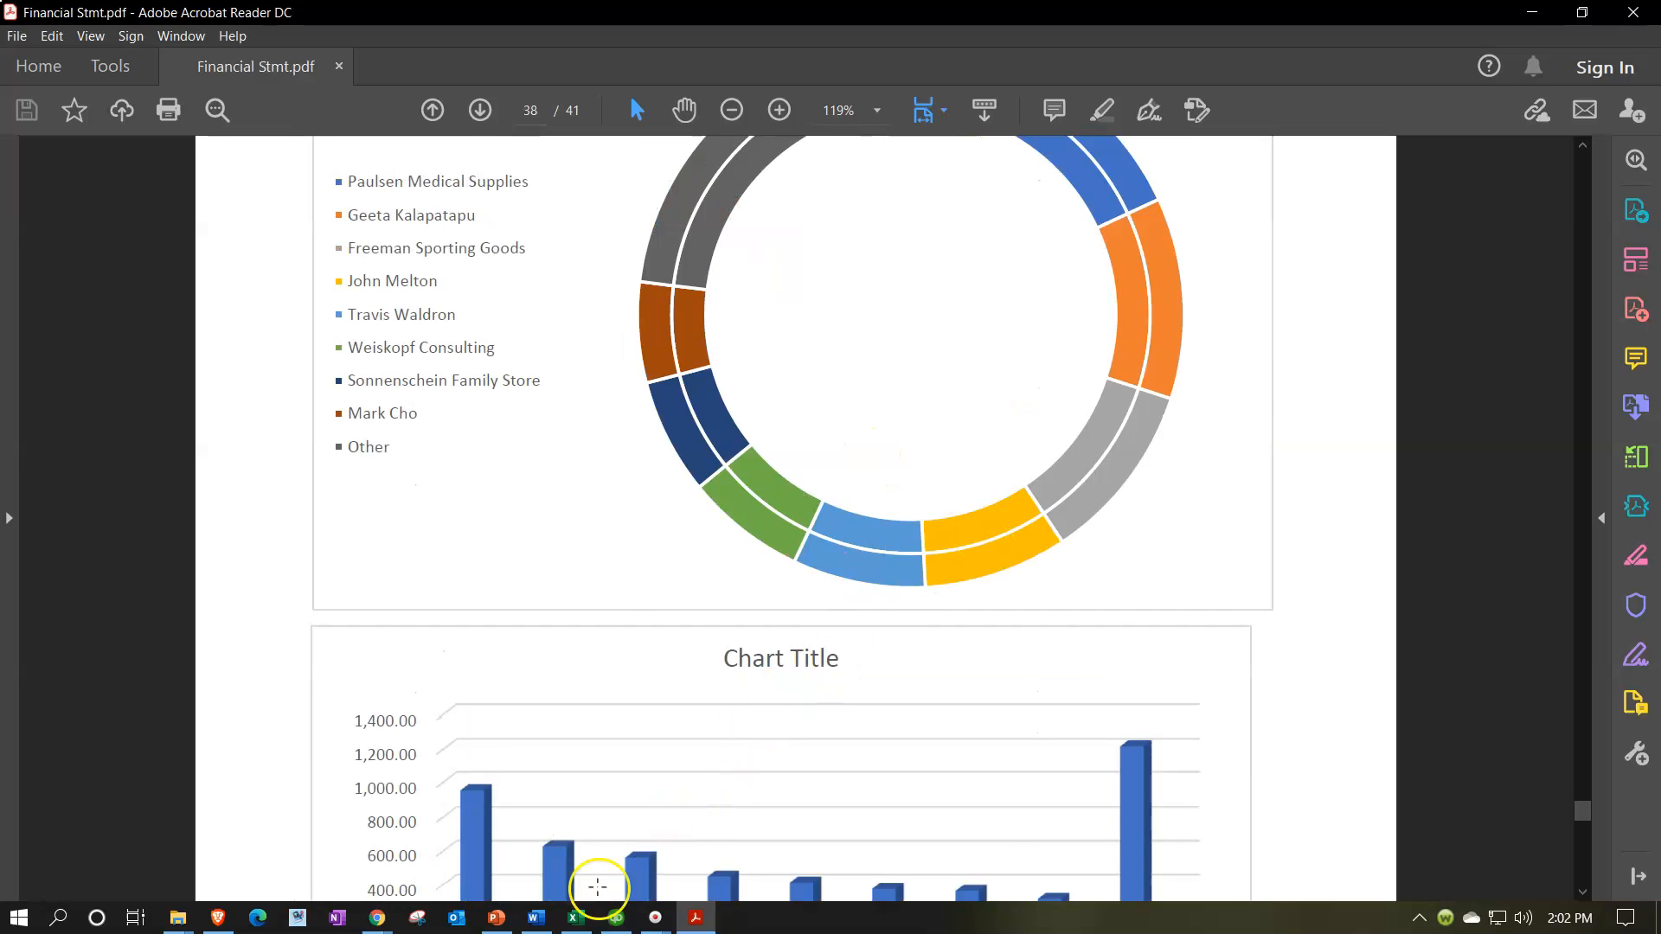
# Step: Switch to Excel, group the sheets from Journal through Sales by Item Data & Graph, and unhide the AR Graph Data sheet
pyautogui.click(575, 919)
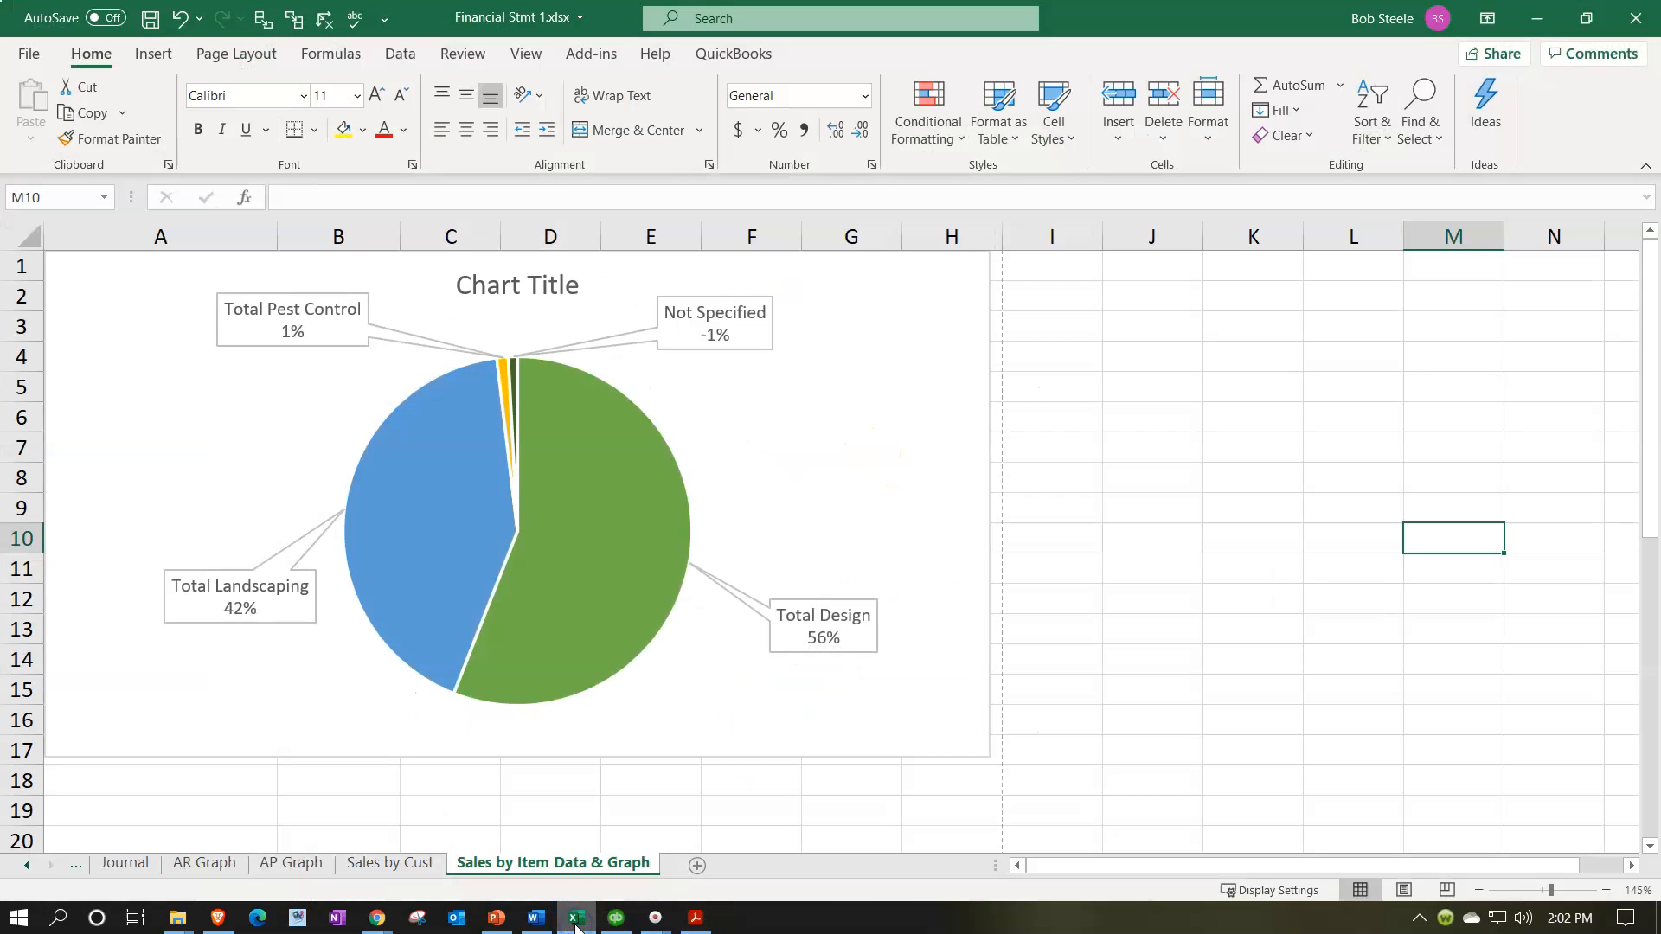
pyautogui.click(126, 863)
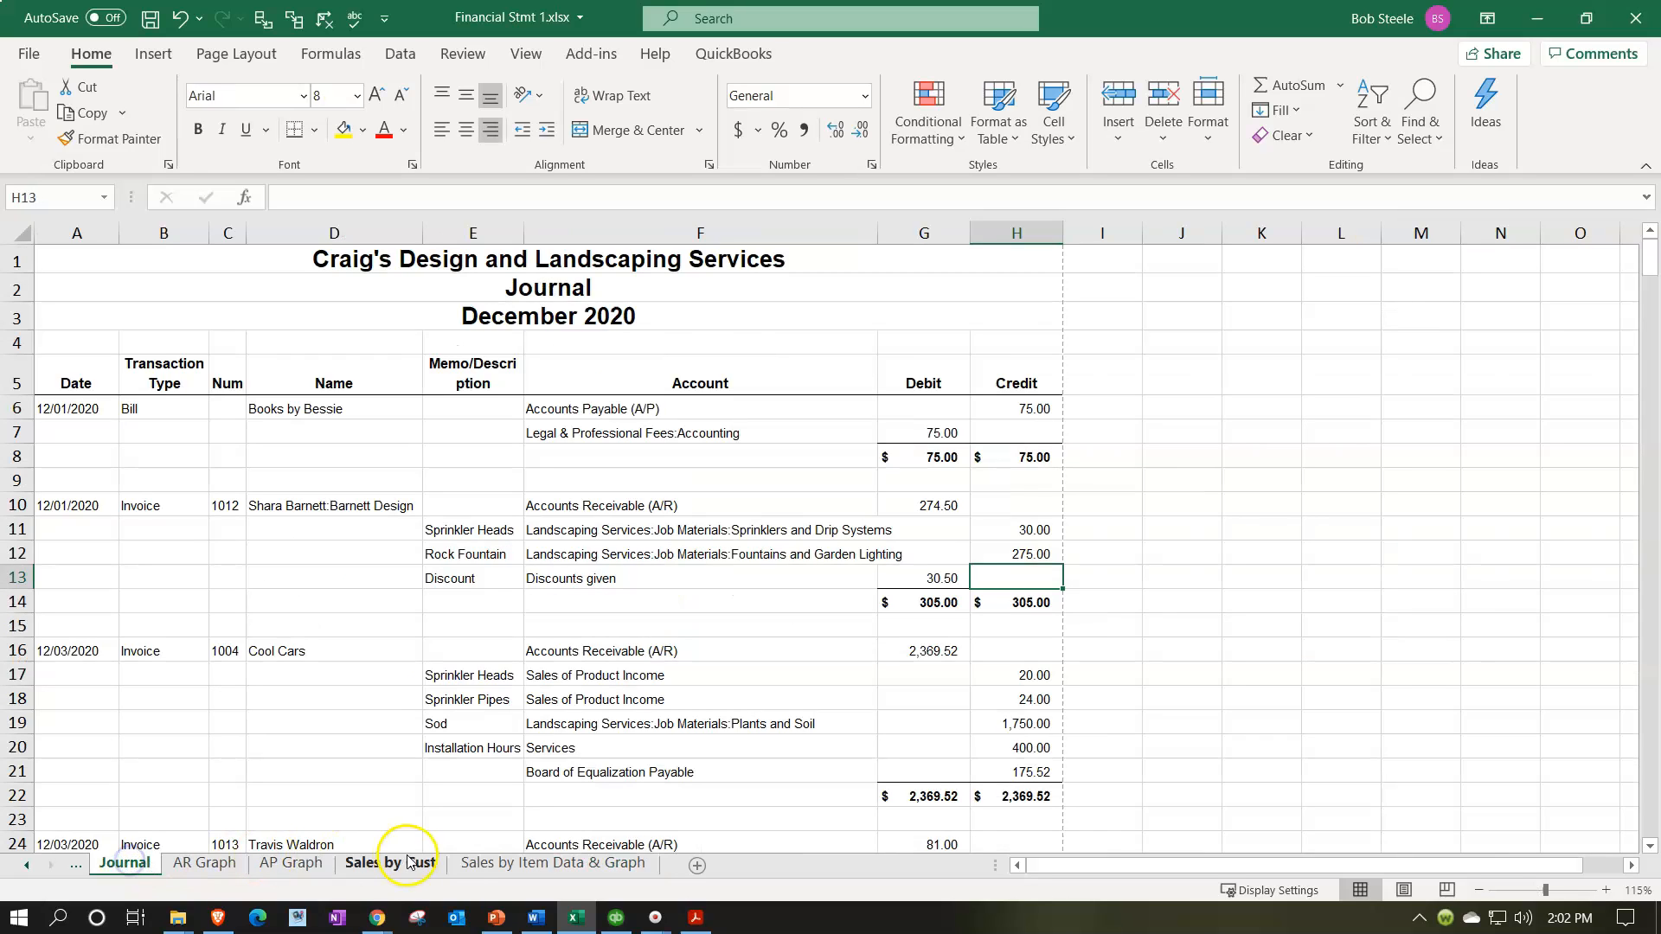
pyautogui.keyDown('shift'); pyautogui.click(482, 865); pyautogui.keyUp('shift')
pyautogui.click(141, 865)
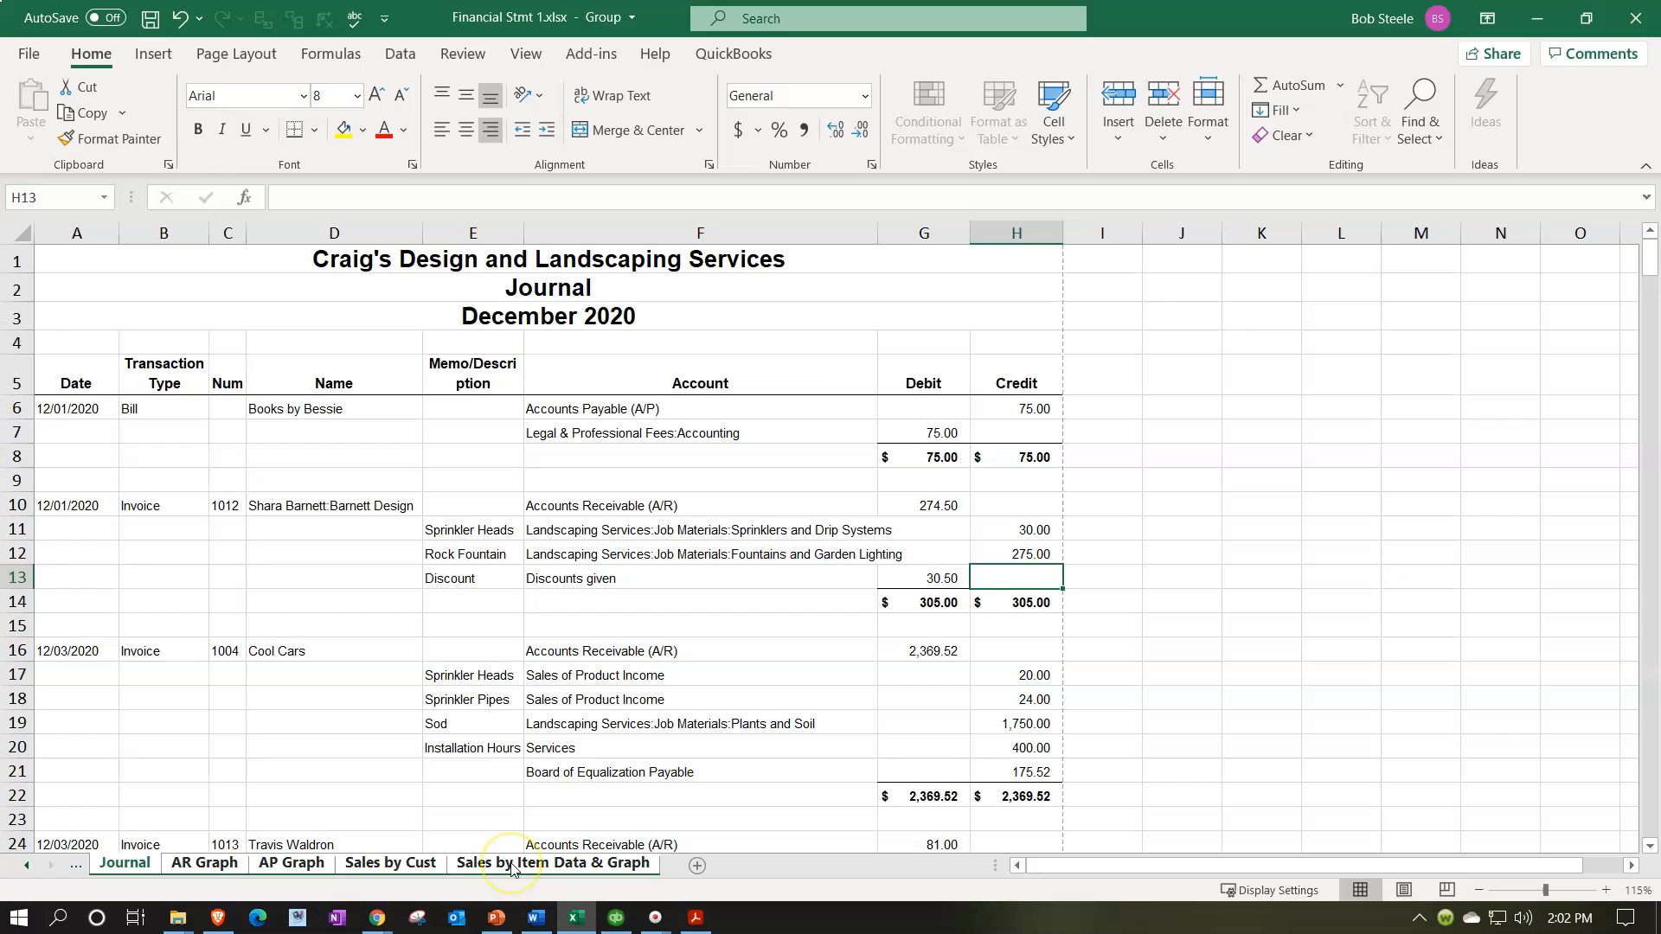
pyautogui.rightClick(206, 865)
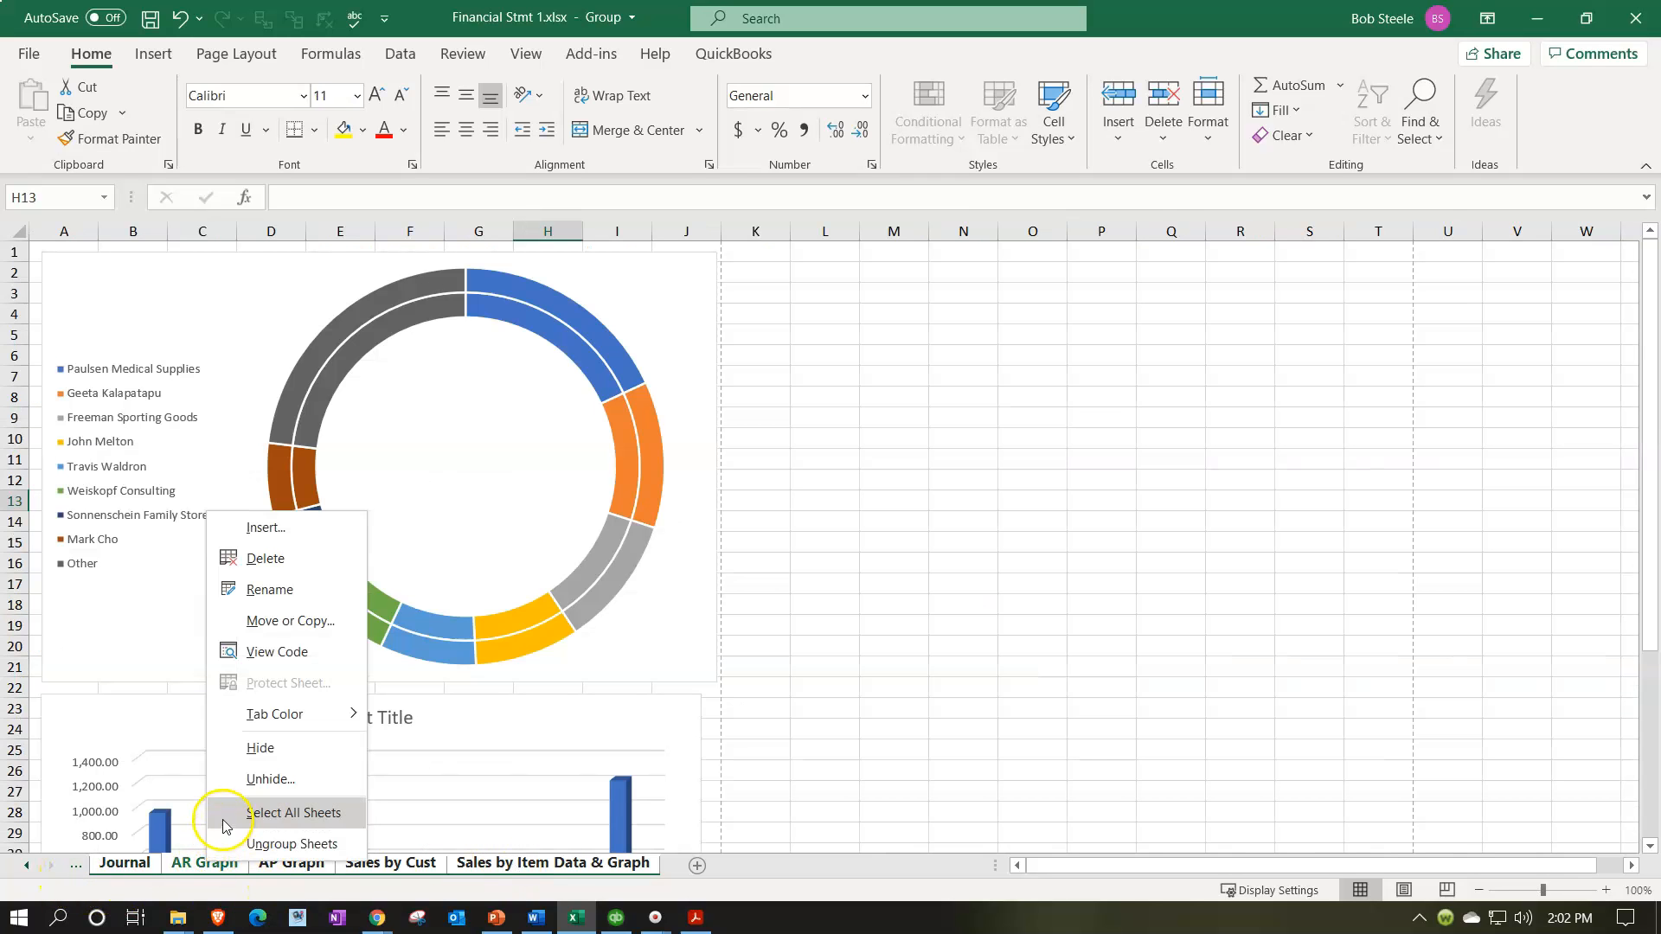
pyautogui.moveTo(276, 724)
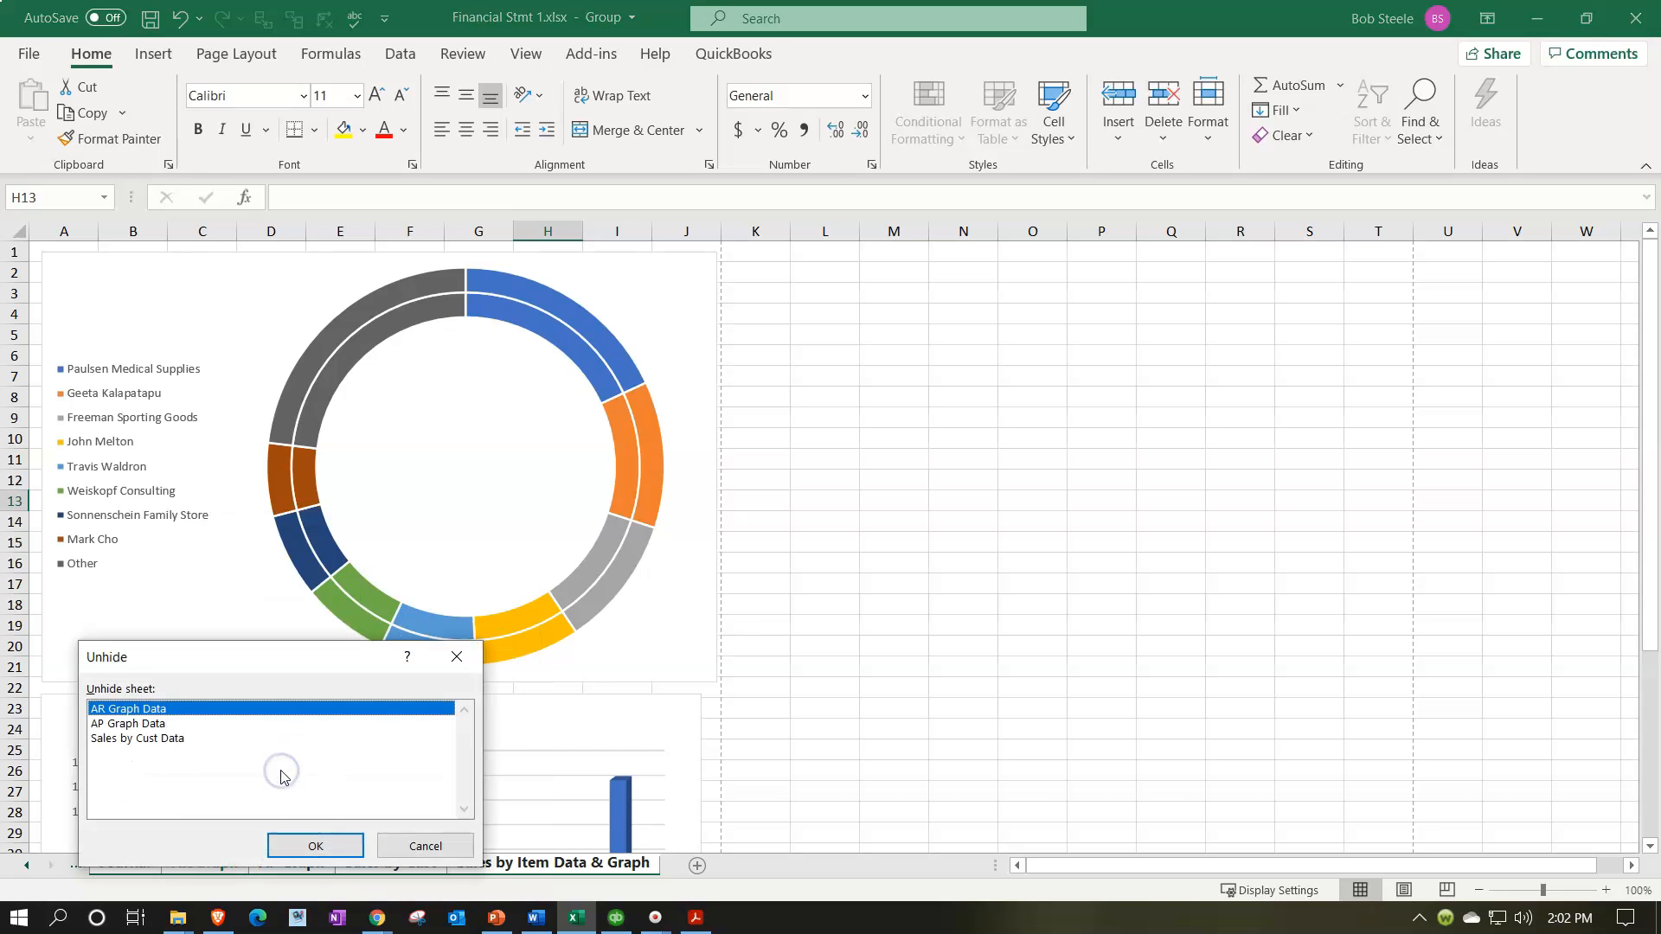
pyautogui.click(313, 845)
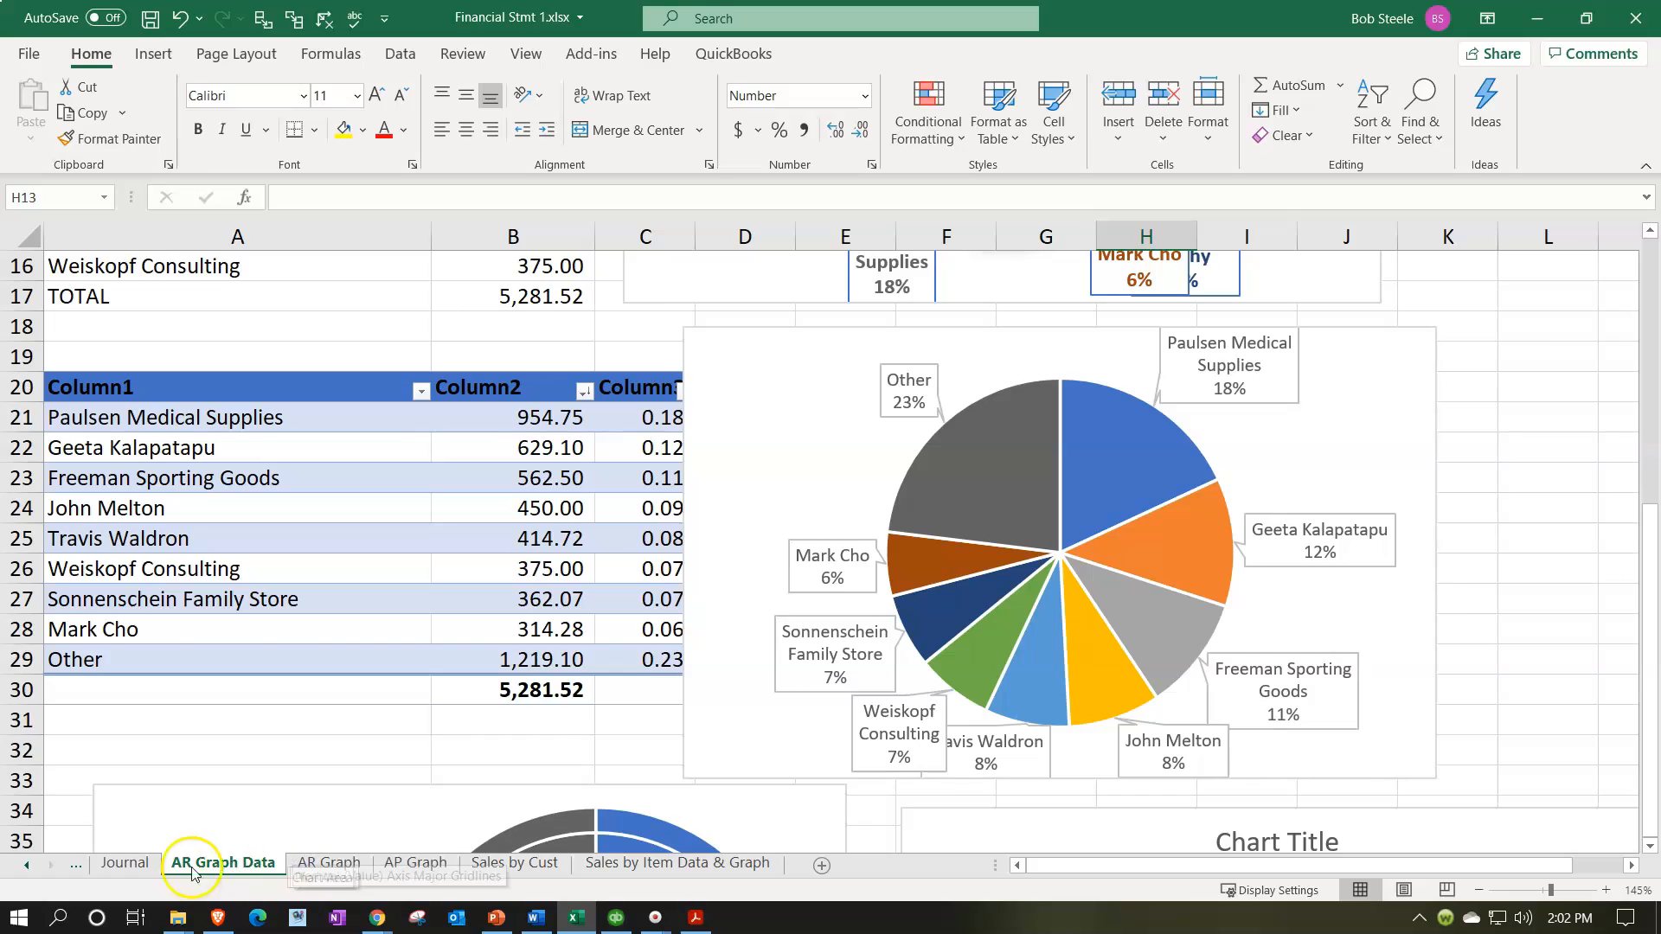
# Step: Group the sheets from Journal through Sales by Item Data & Graph again and unhide the AP Graph Data sheet
pyautogui.click(150, 865)
pyautogui.keyDown('shift'); pyautogui.click(620, 870); pyautogui.keyUp('shift')
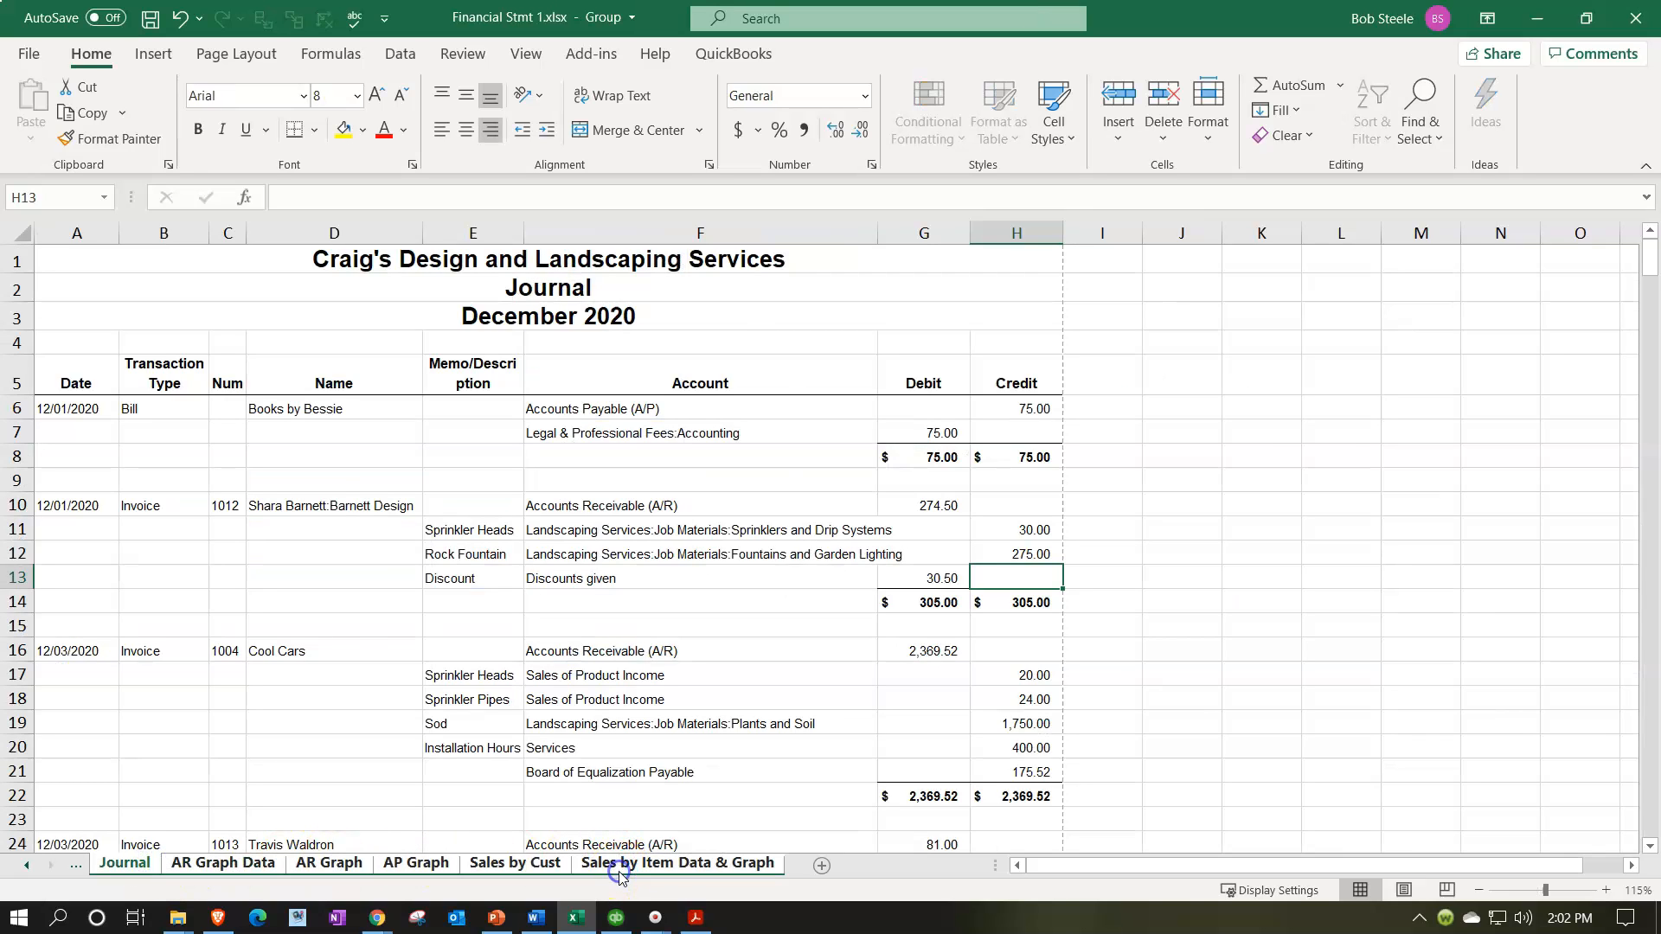
pyautogui.rightClick(619, 871)
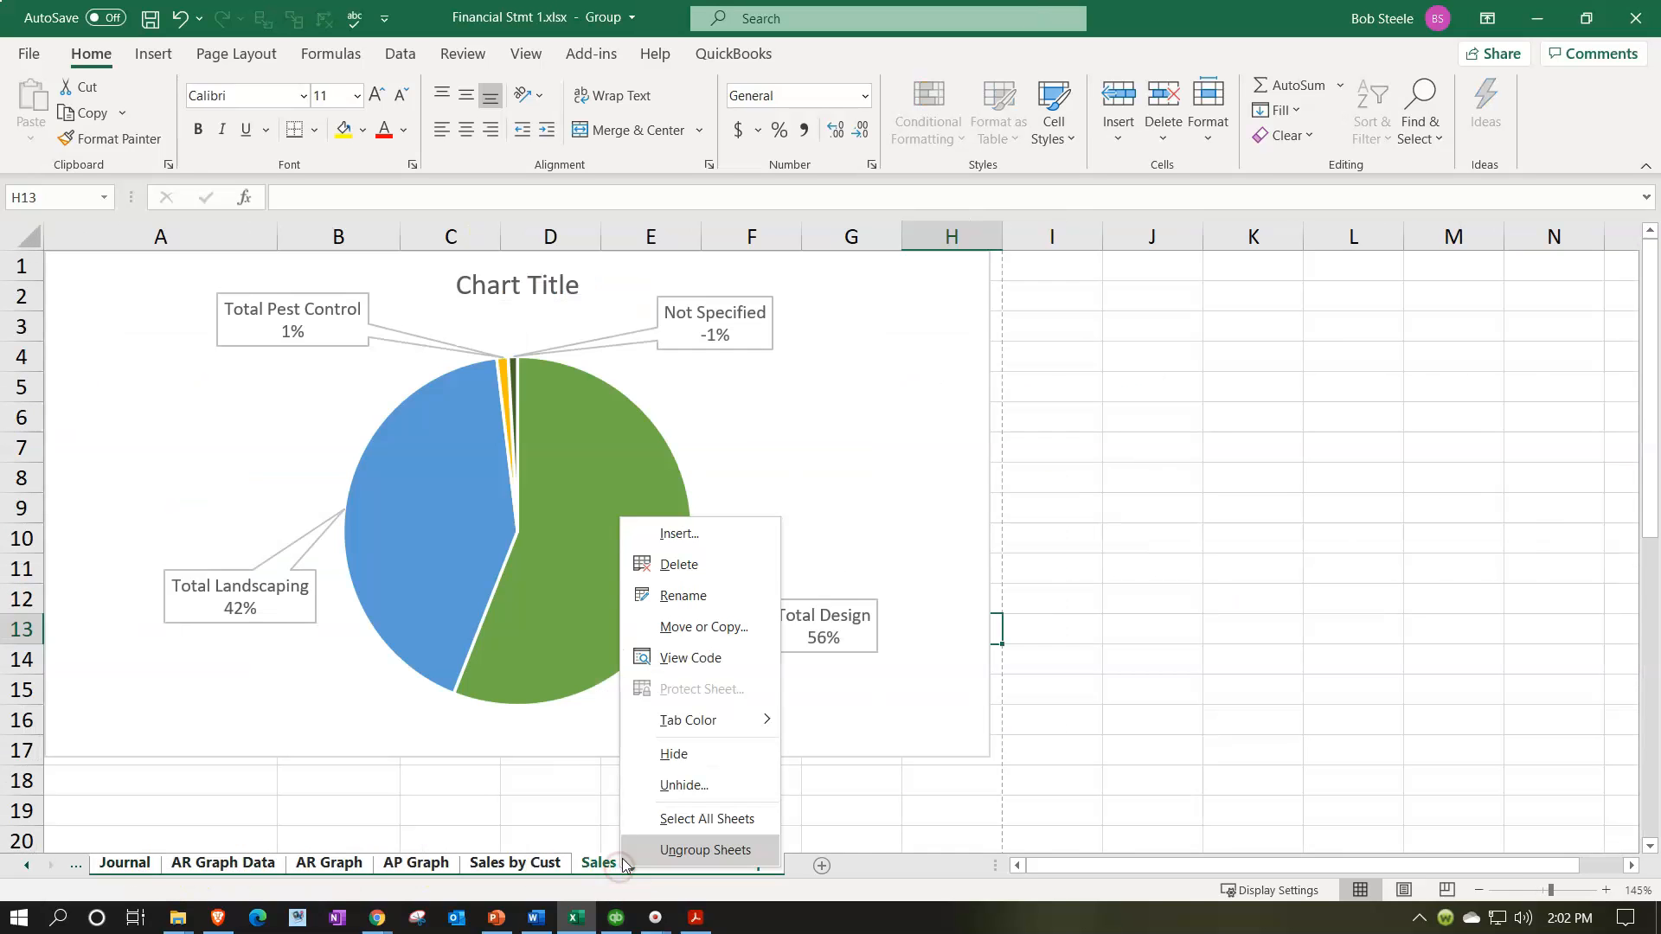
pyautogui.click(641, 783)
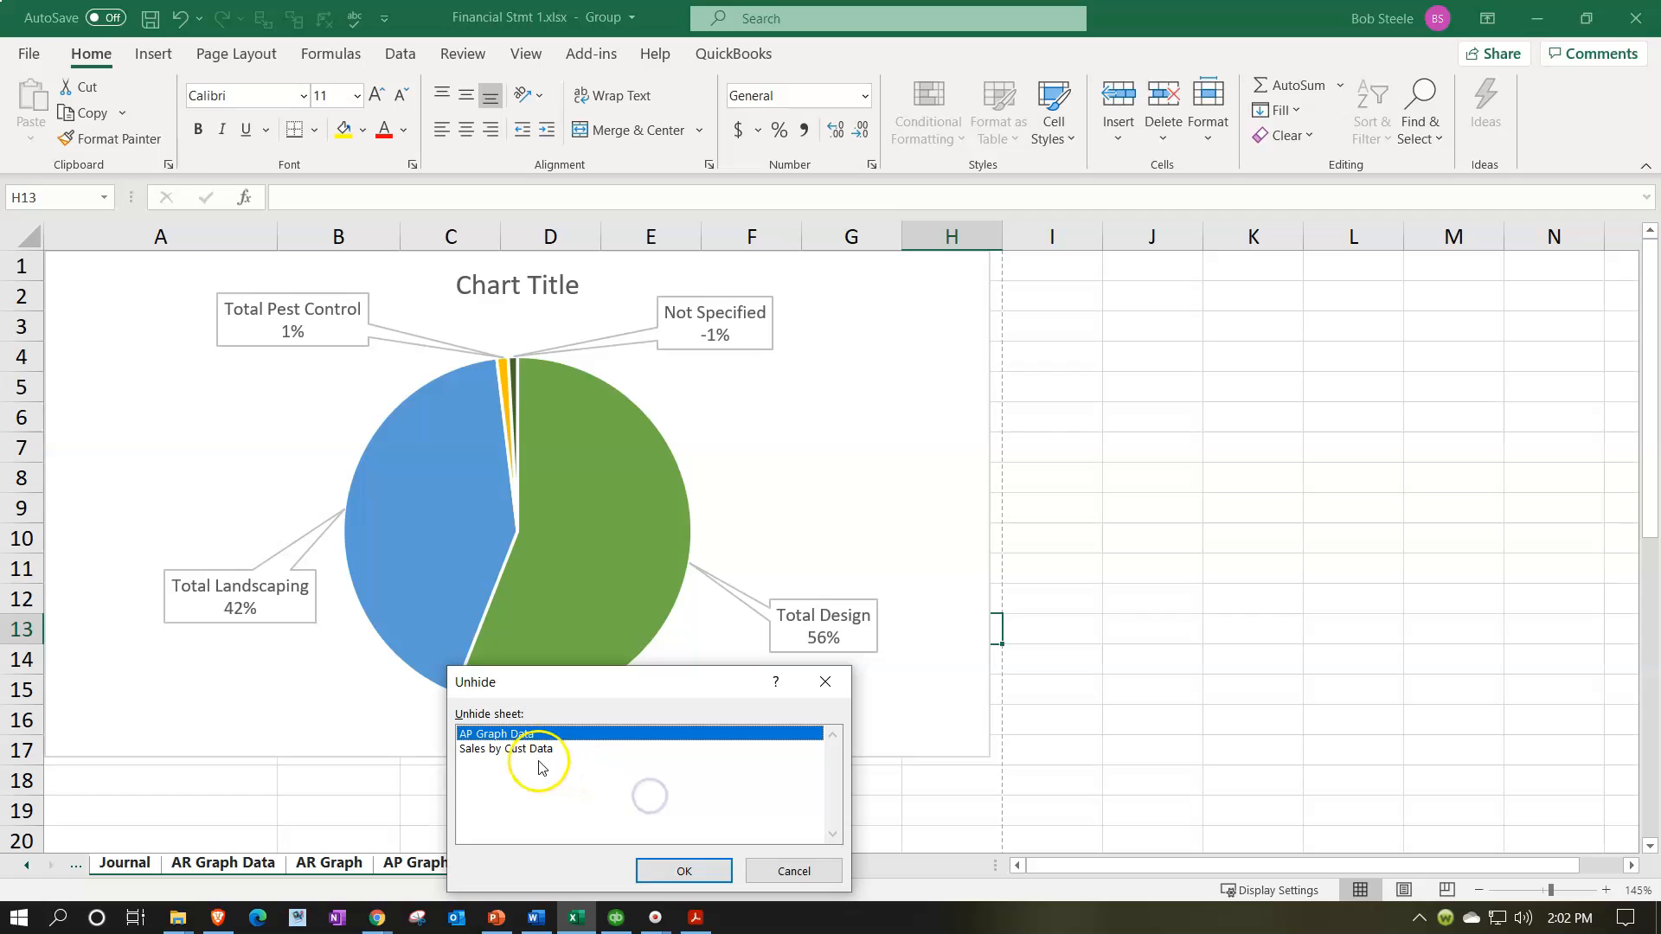
pyautogui.click(682, 870)
# Step: Unhide the Sales by Cust Data sheet, starting from the group of Journal through Sales by Item Data & Graph
pyautogui.click(150, 858)
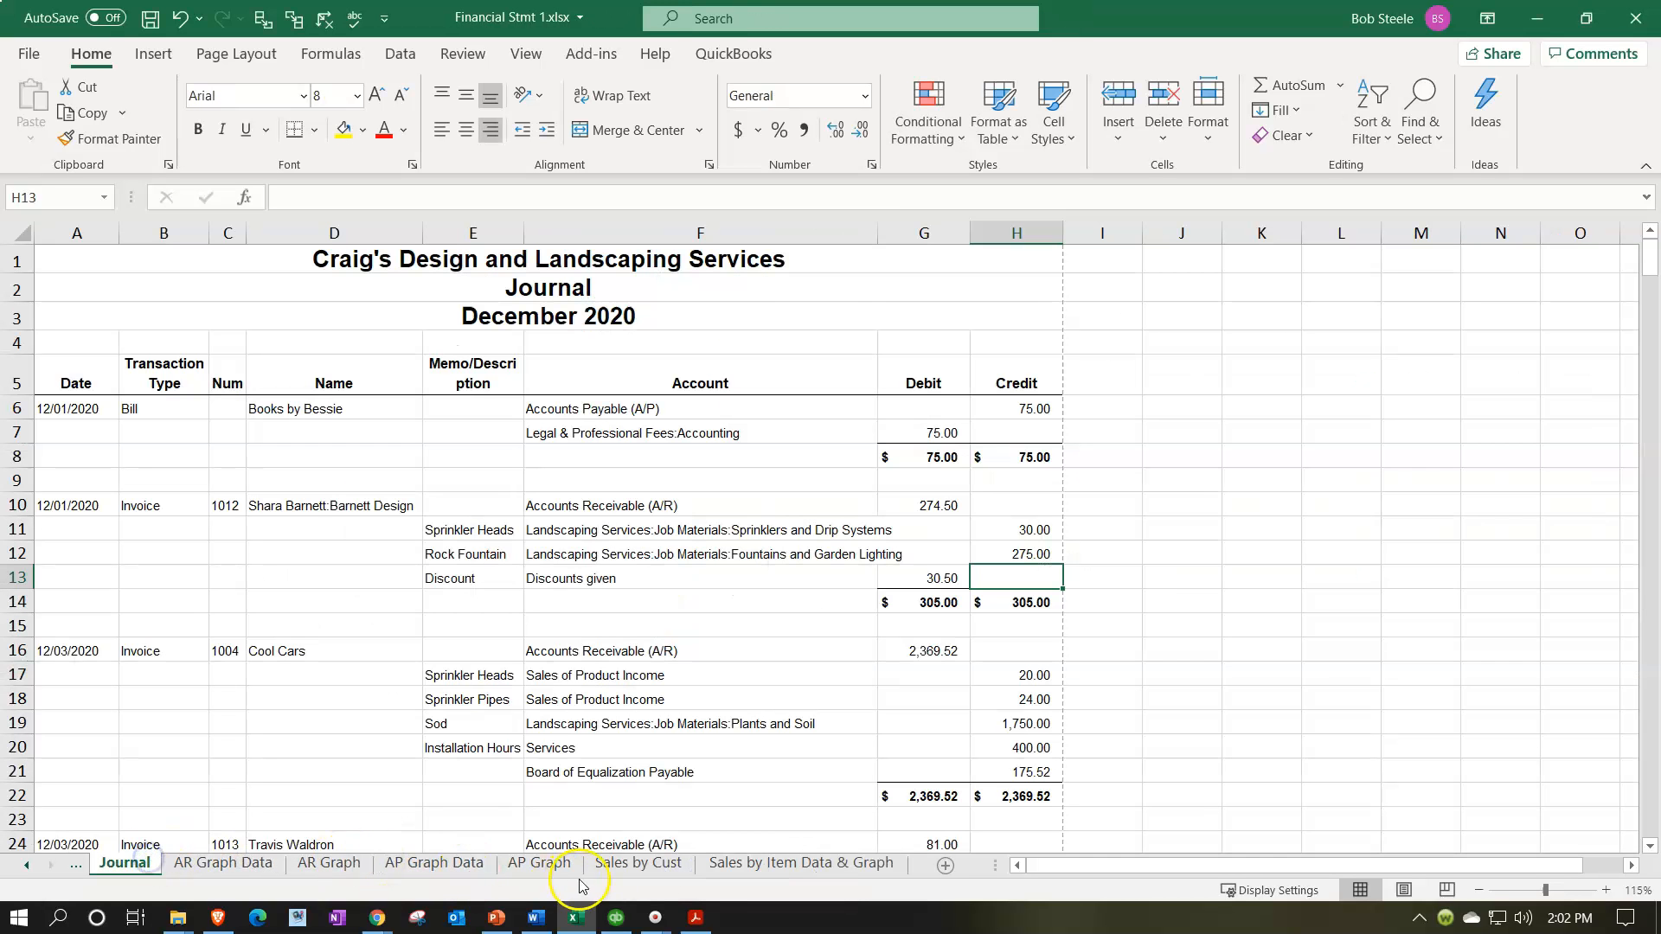
pyautogui.keyDown('shift'); pyautogui.click(726, 874); pyautogui.keyUp('shift')
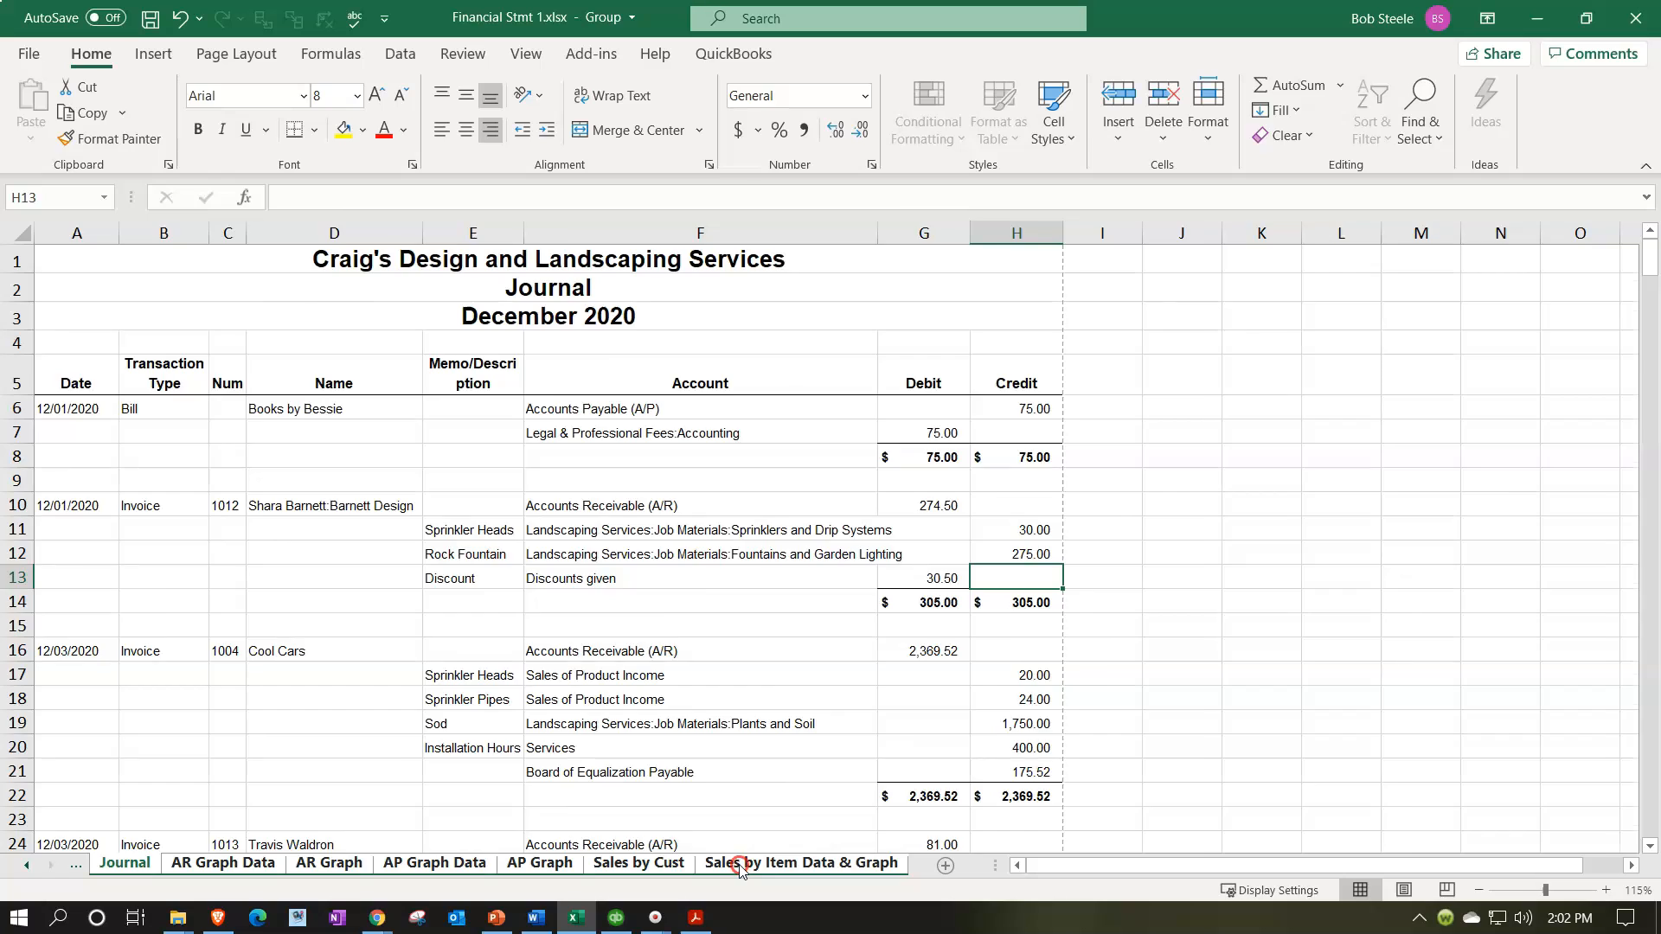
pyautogui.rightClick(740, 867)
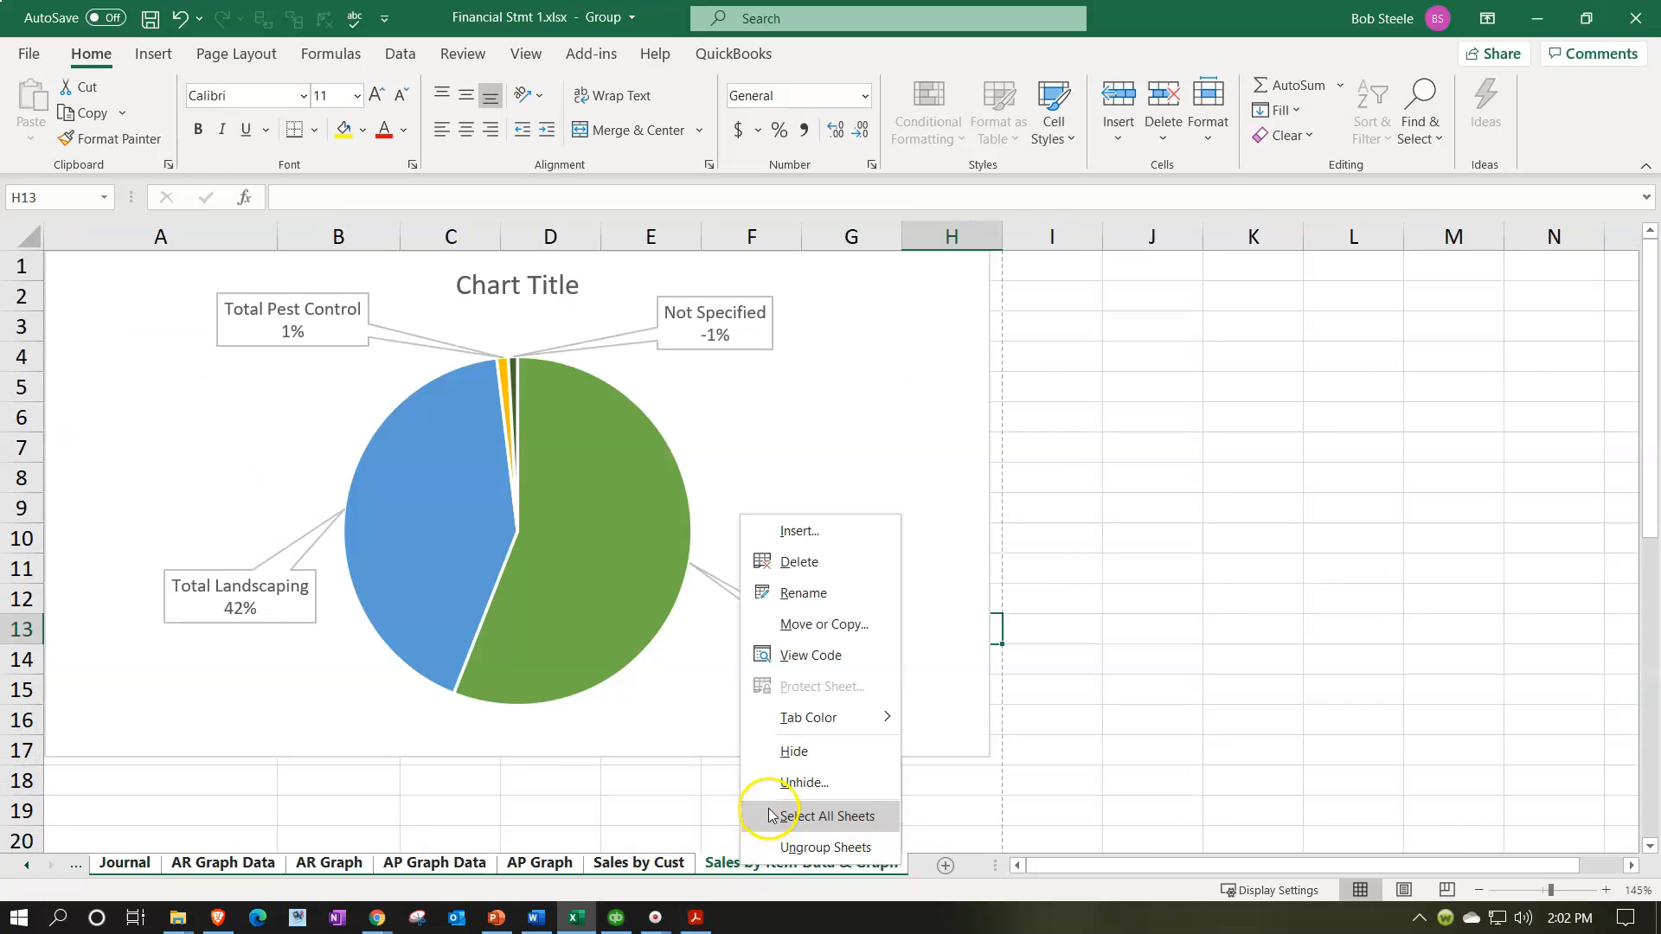
pyautogui.click(787, 782)
pyautogui.click(801, 856)
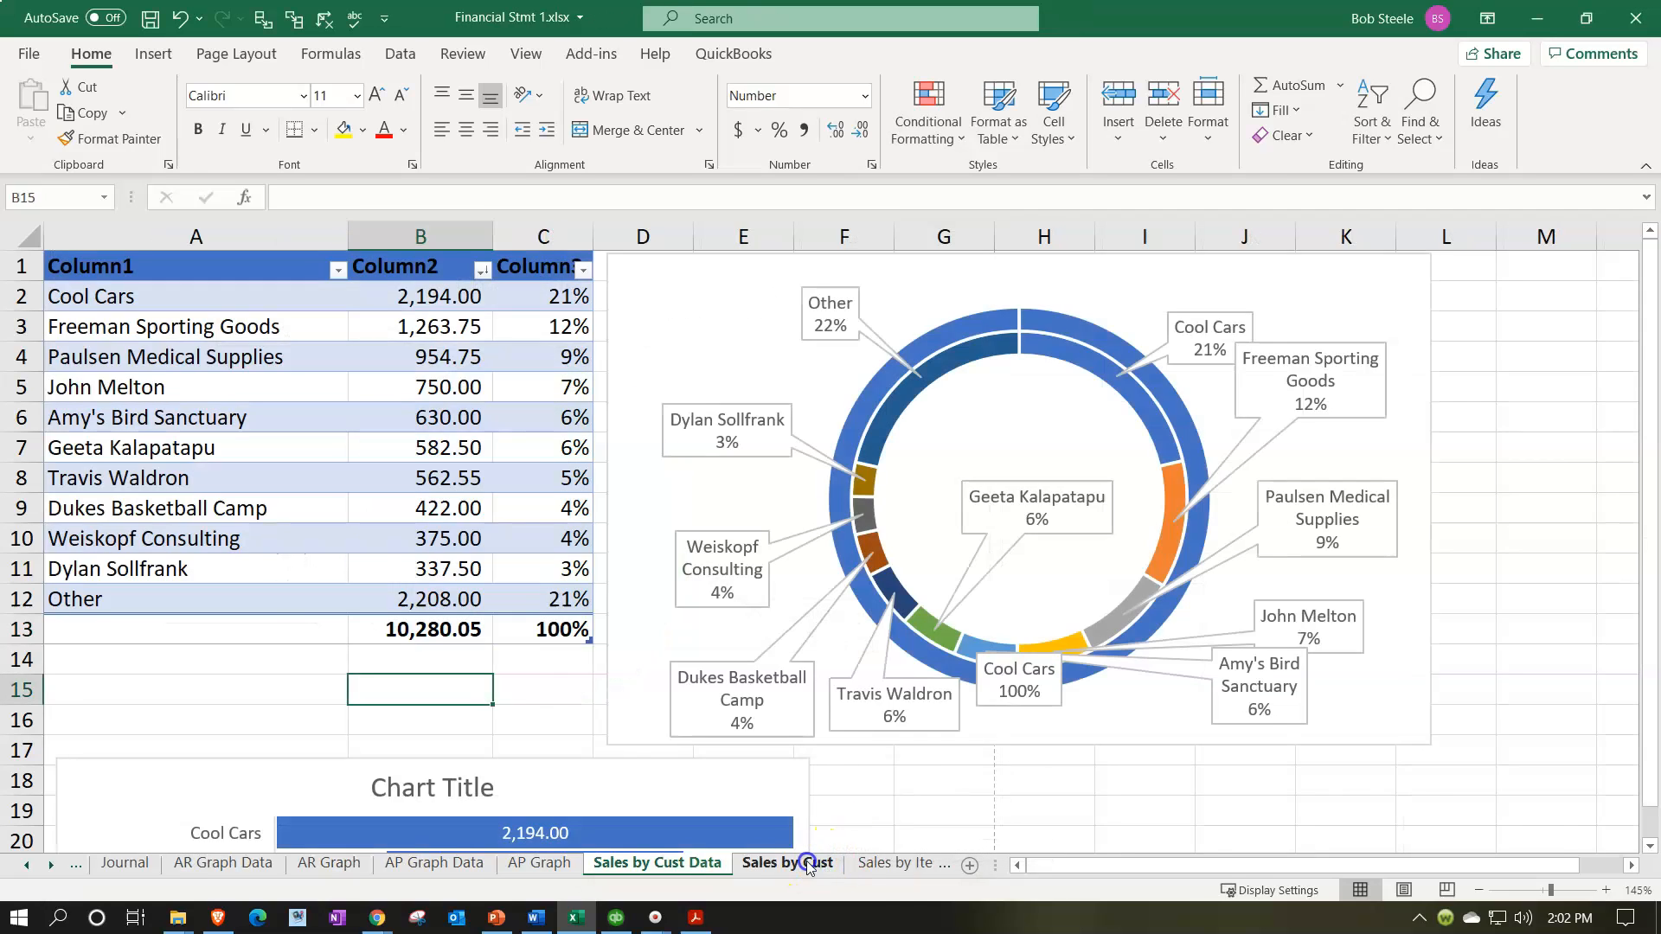
# Step: View the Sales by Cust sheet, return to the Sales by Item Data & Graph sheet and select cell J12
pyautogui.click(806, 865)
pyautogui.hotkey('ctrl', 'pagedown')
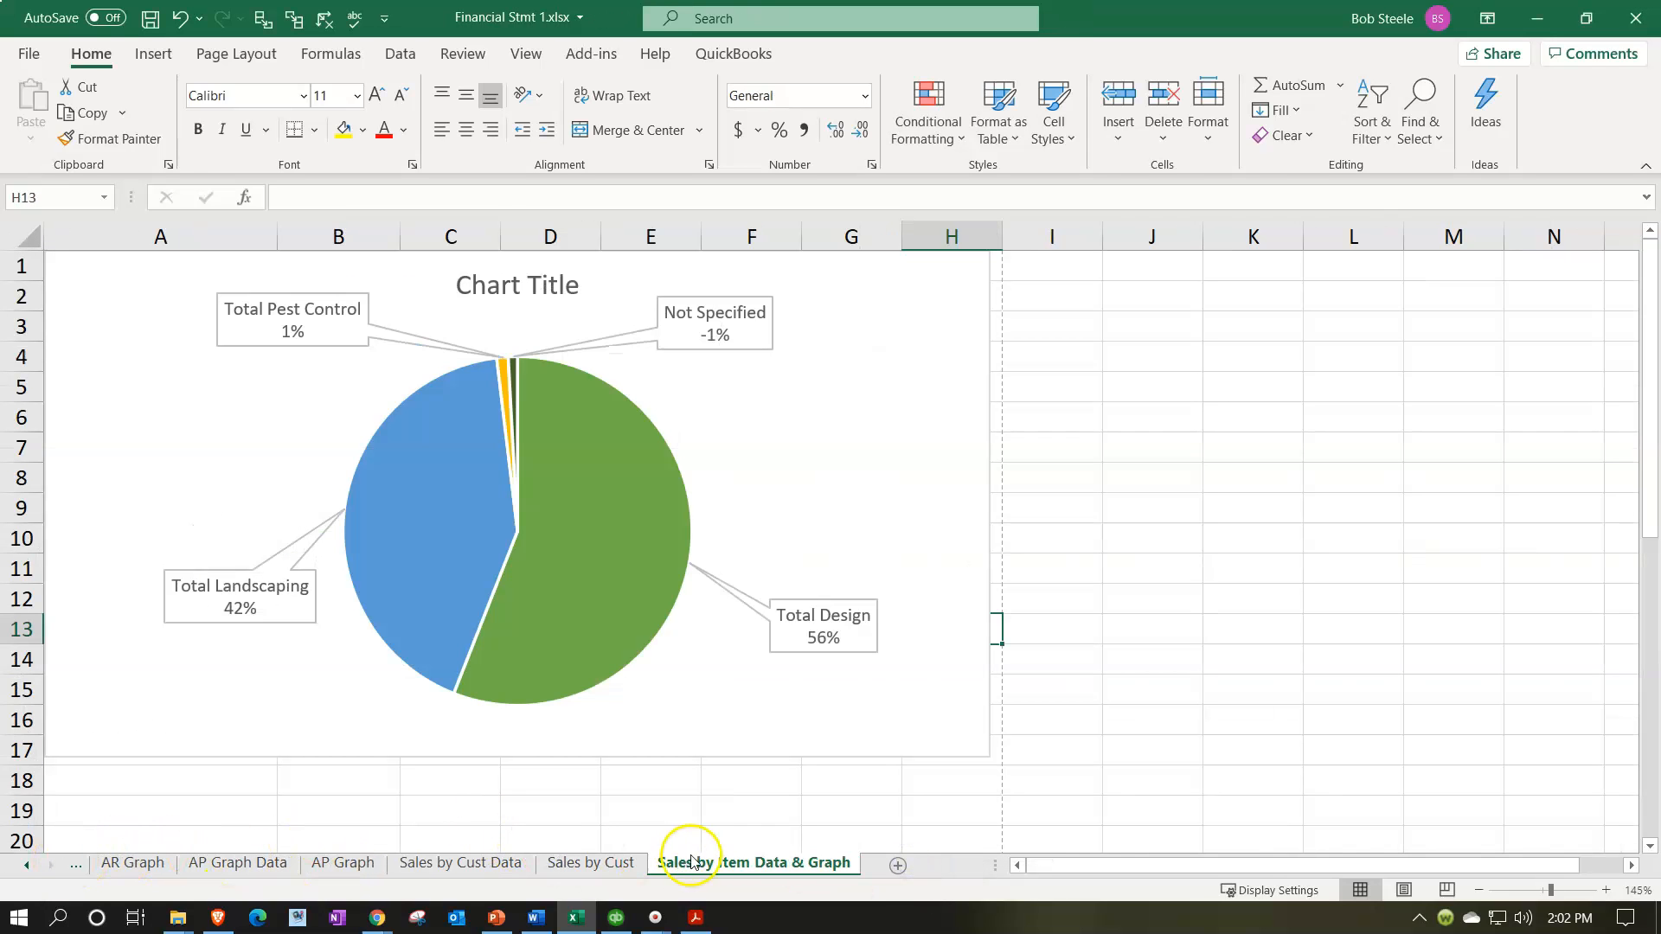
pyautogui.click(809, 813)
pyautogui.click(1118, 608)
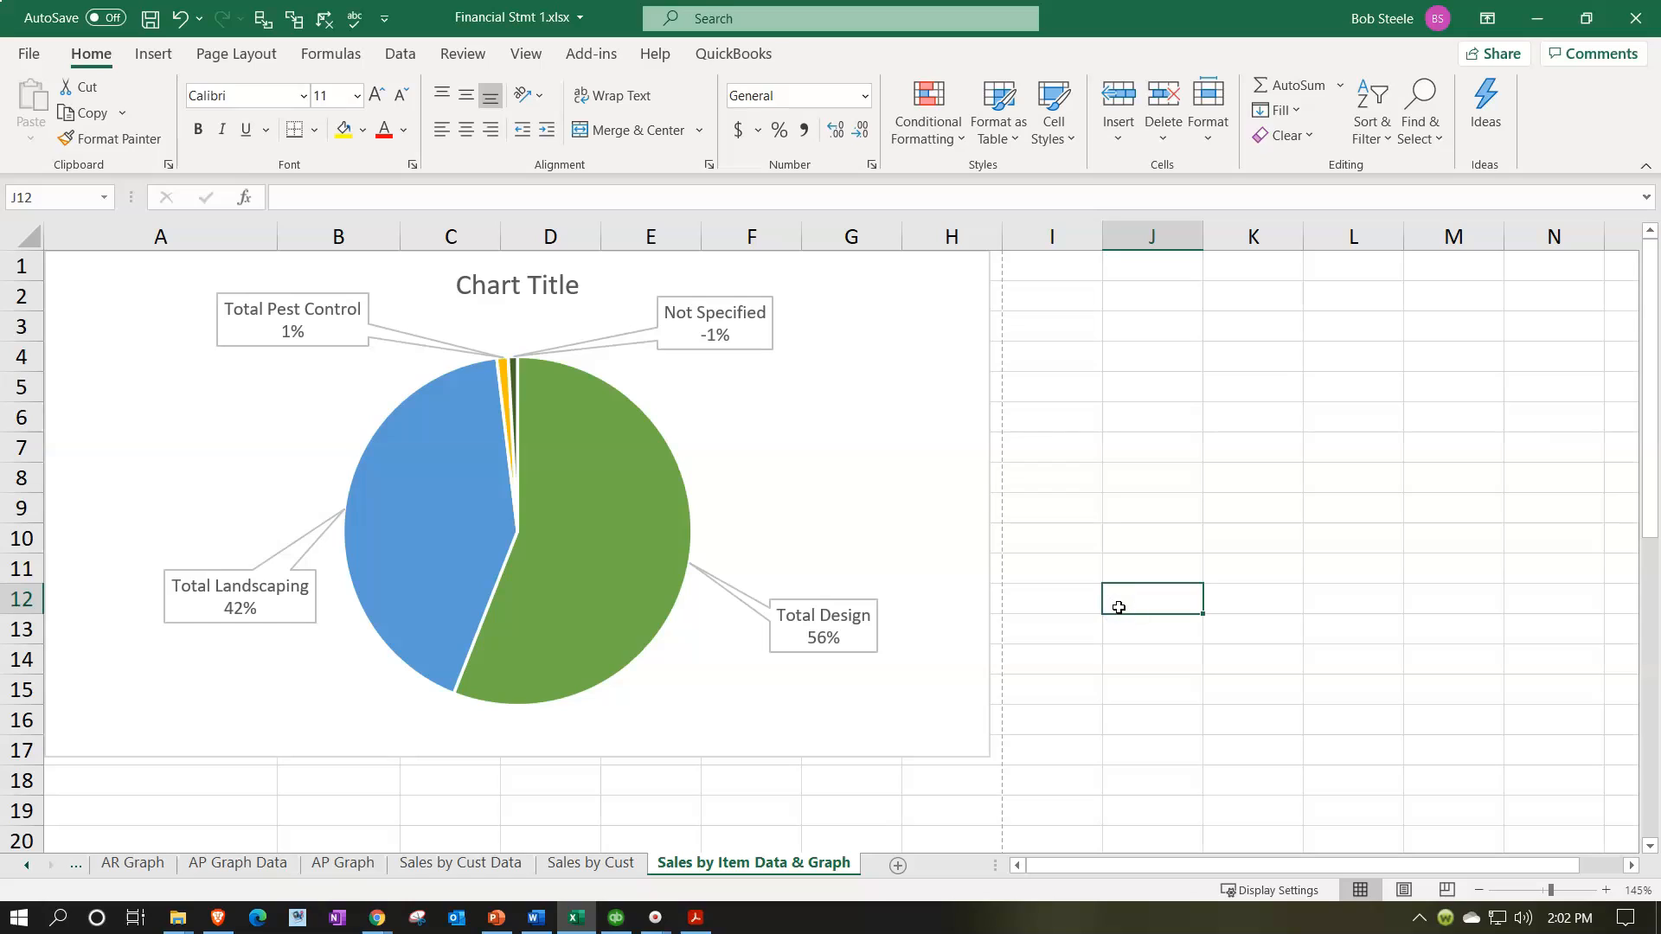